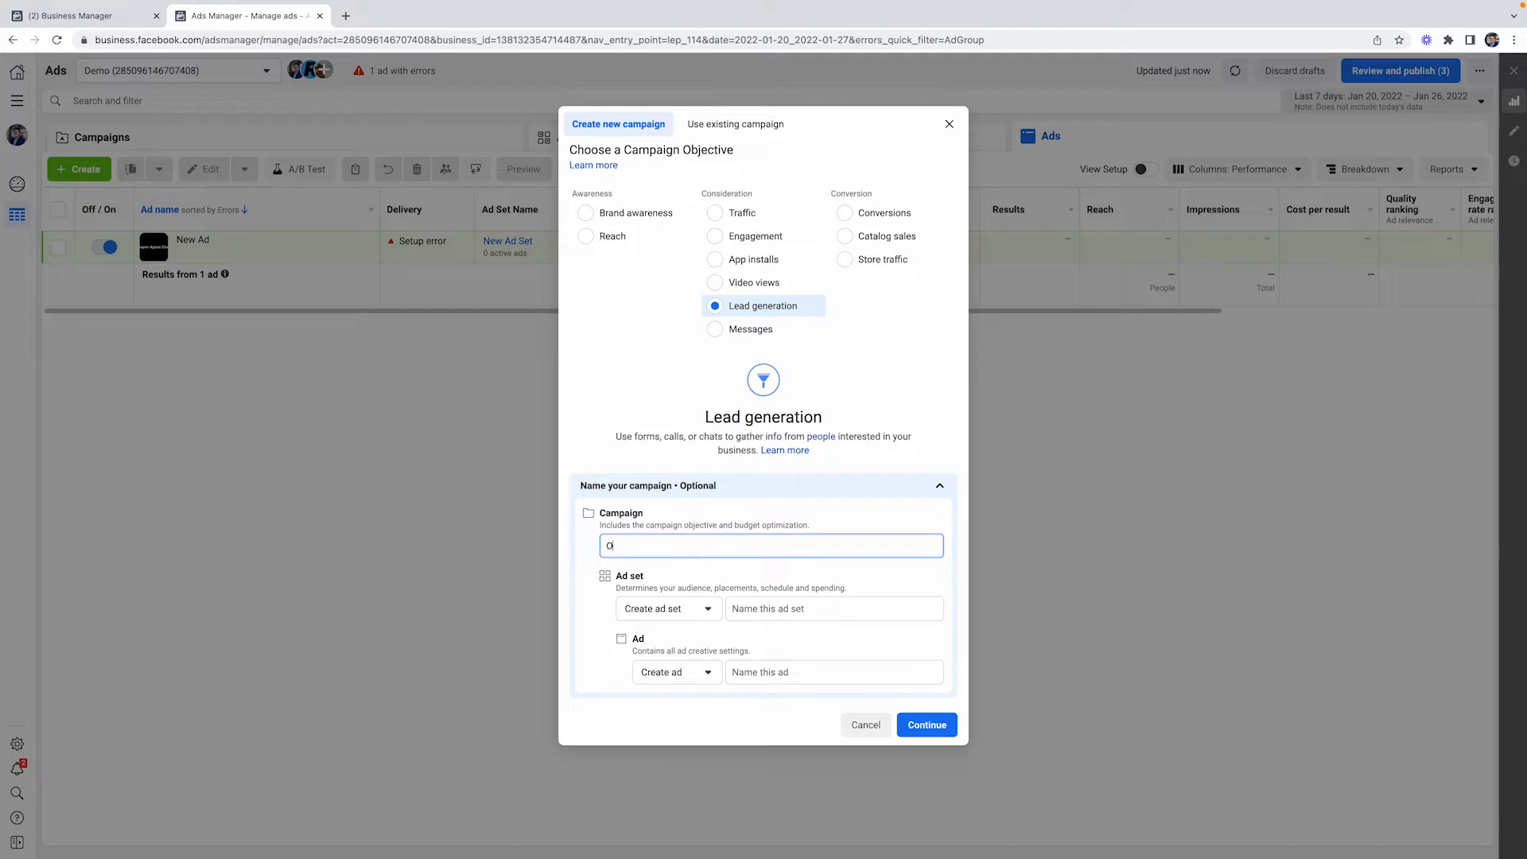
Name the lead generation campaign "Open House ad - Address" and continue to its settings.
text(d - ADdres)
text(d)
text(res)
click(935, 732)
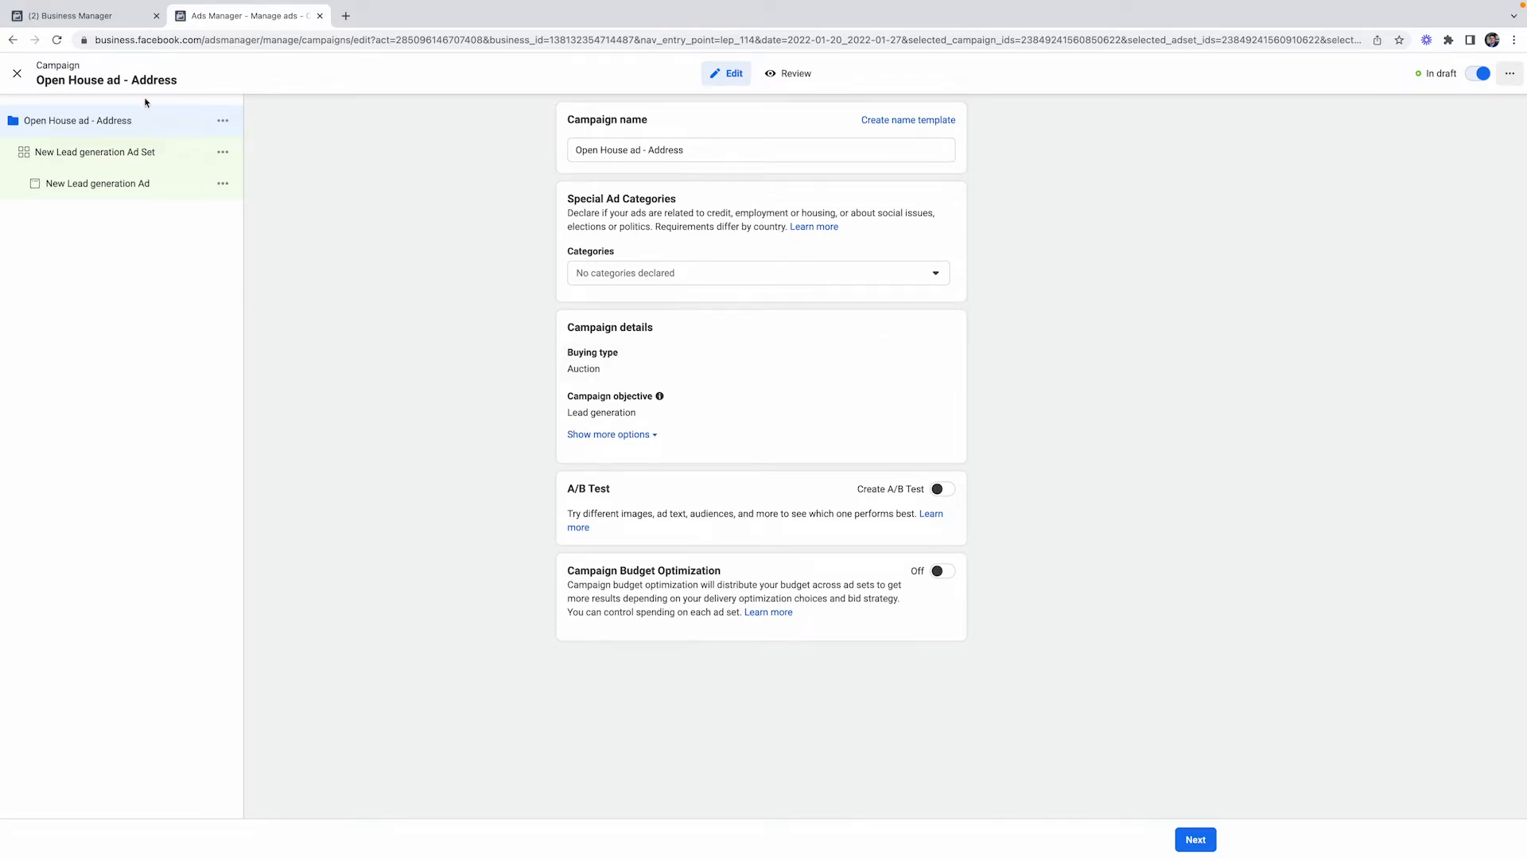
Declare Housing as the campaign's special ad category and proceed to the ad set settings.
click(680, 270)
click(757, 420)
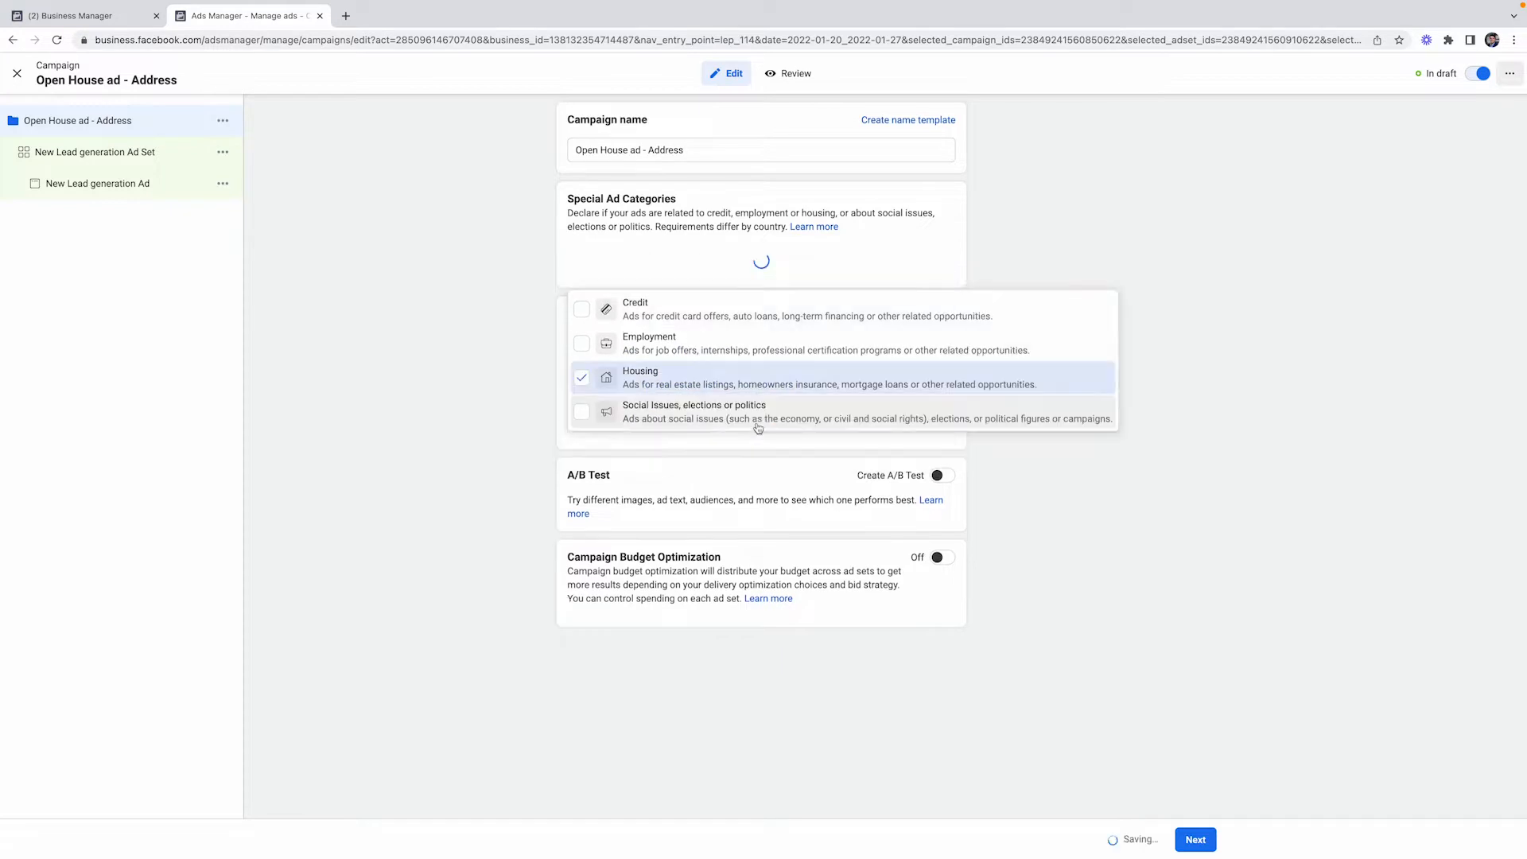
click(930, 518)
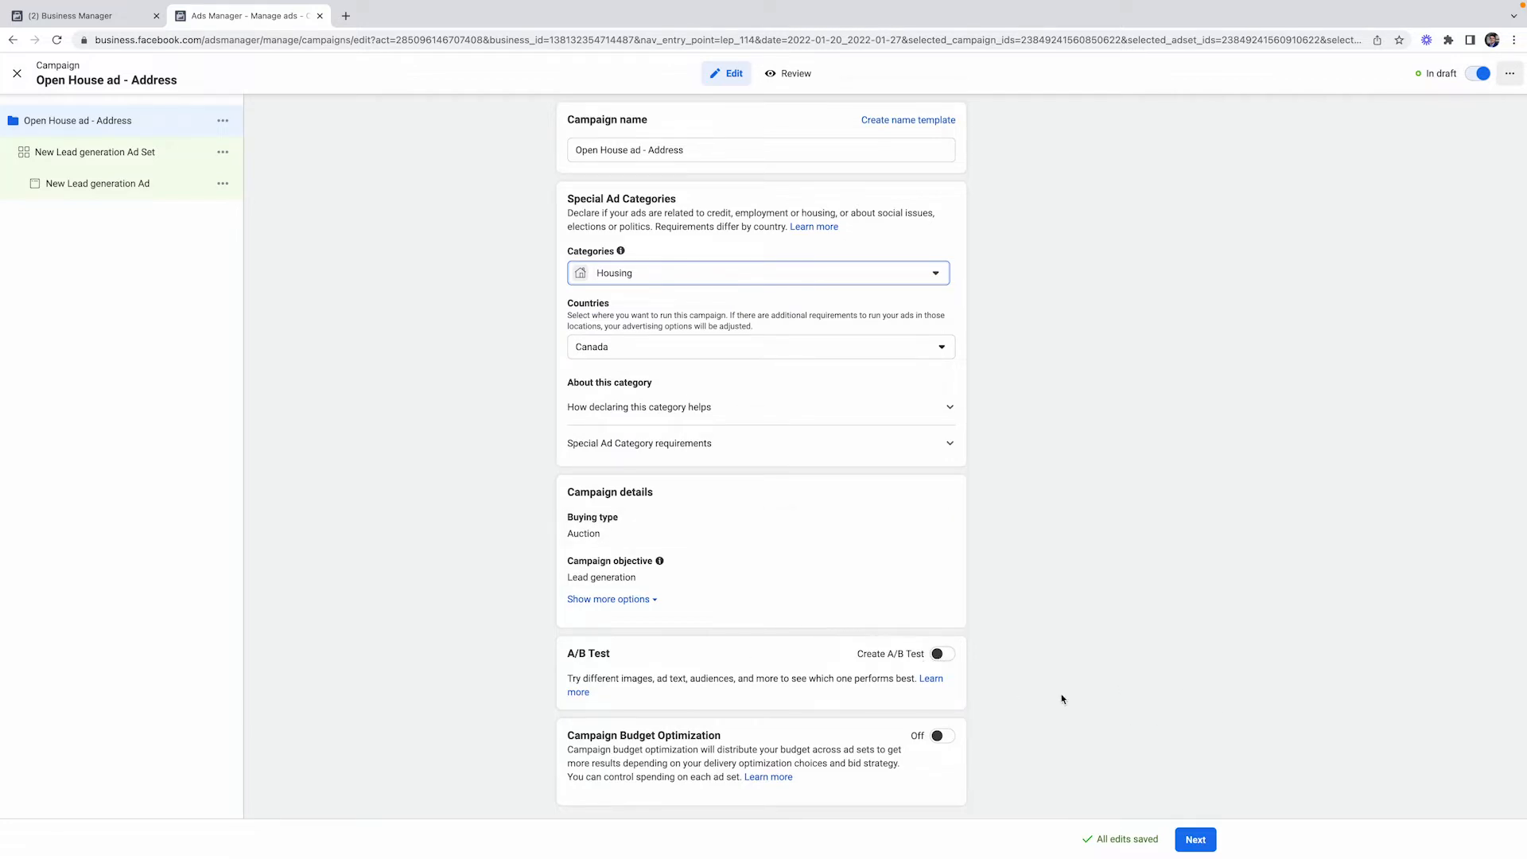
click(1203, 841)
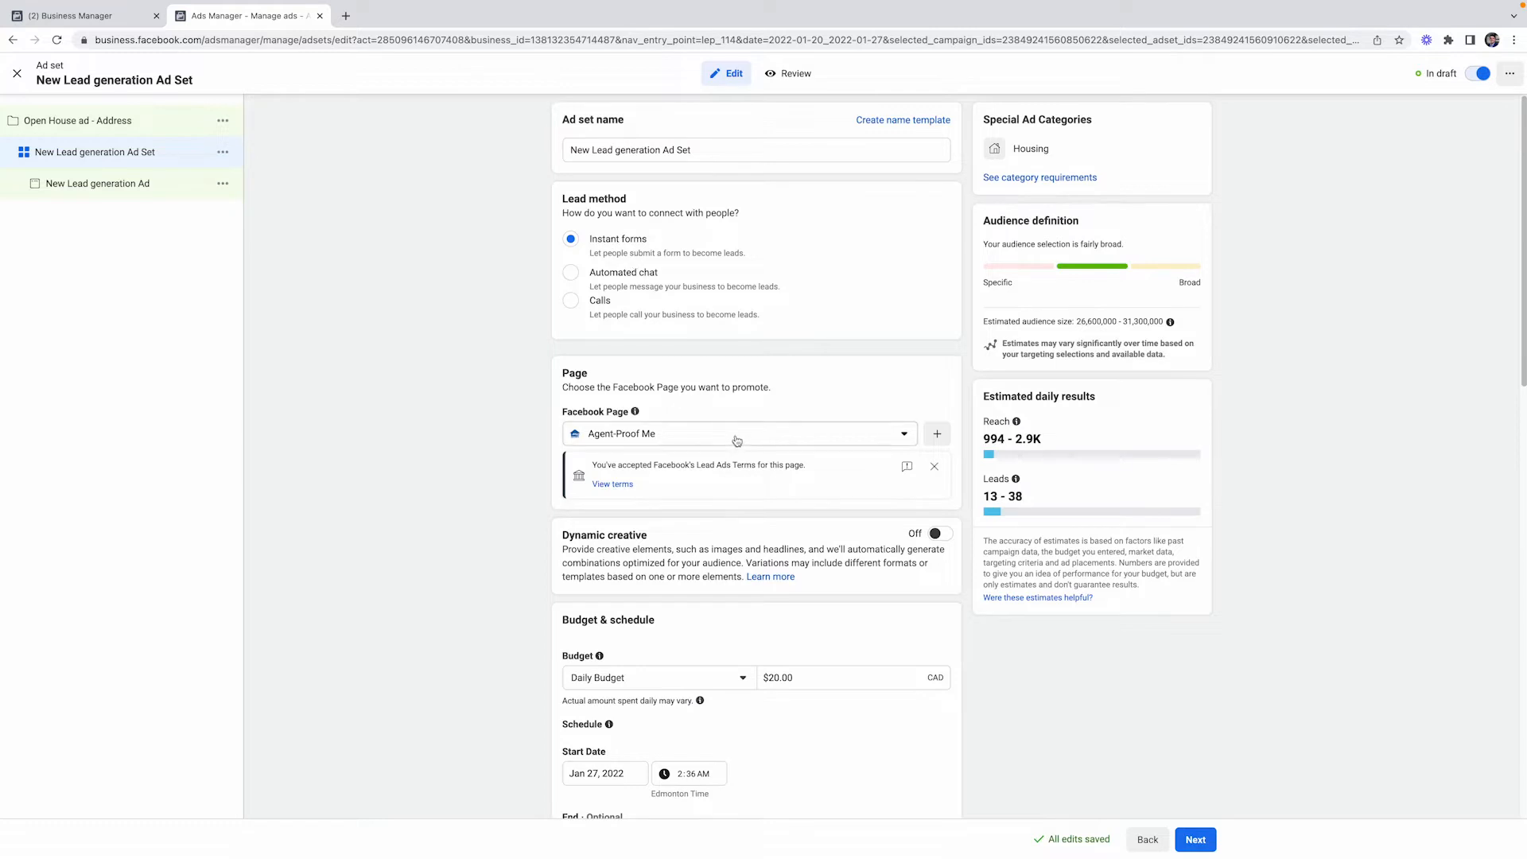
Set the ad set's daily budget to $5.00 CAD.
scroll(717, 564, down, 2)
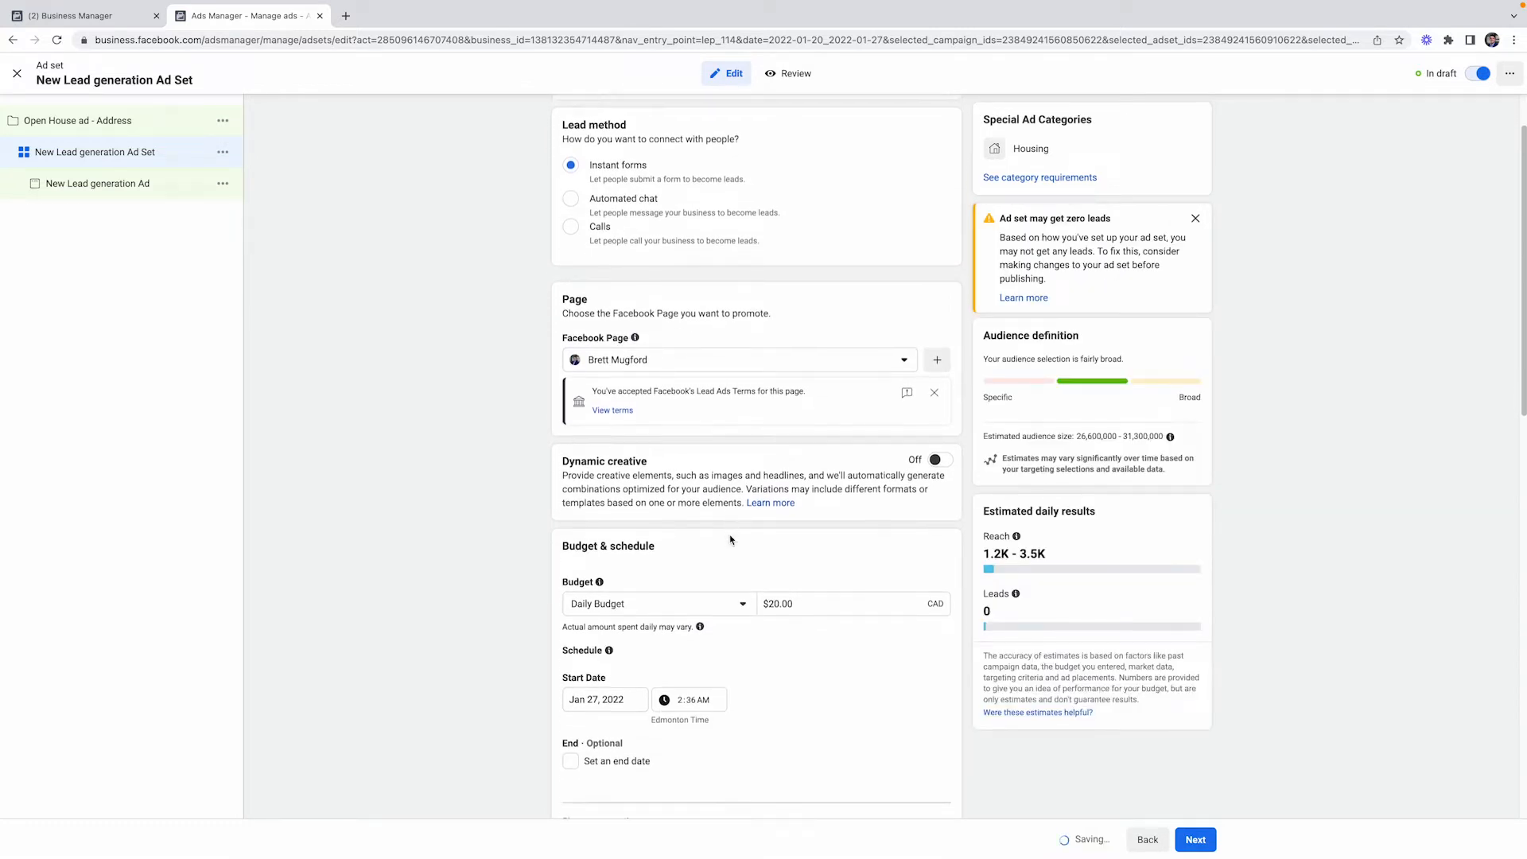
scroll(730, 539, down, 2)
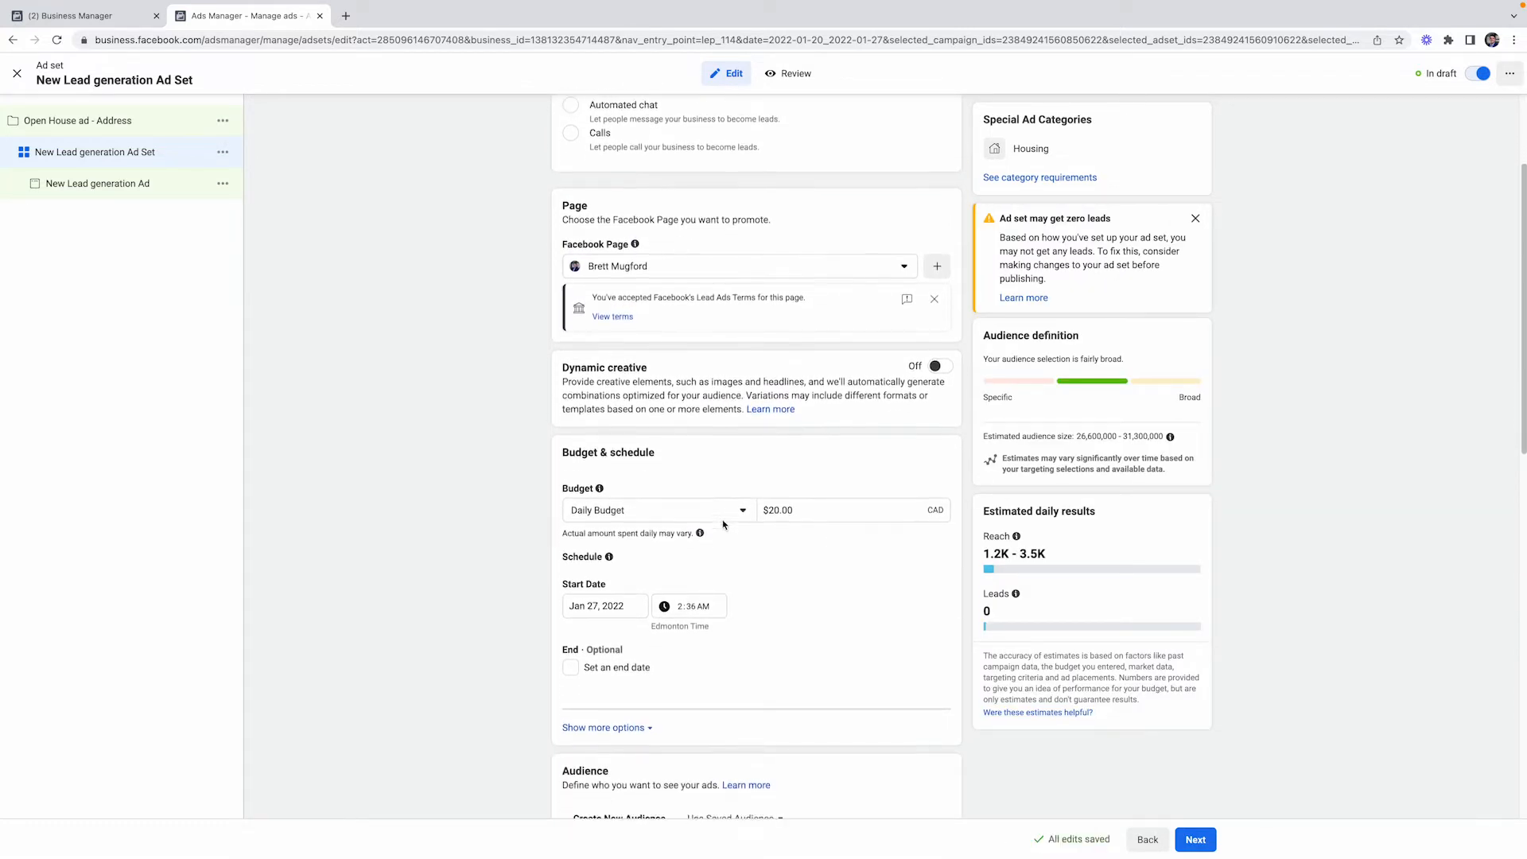
drag(830, 512, 758, 507)
text(5)
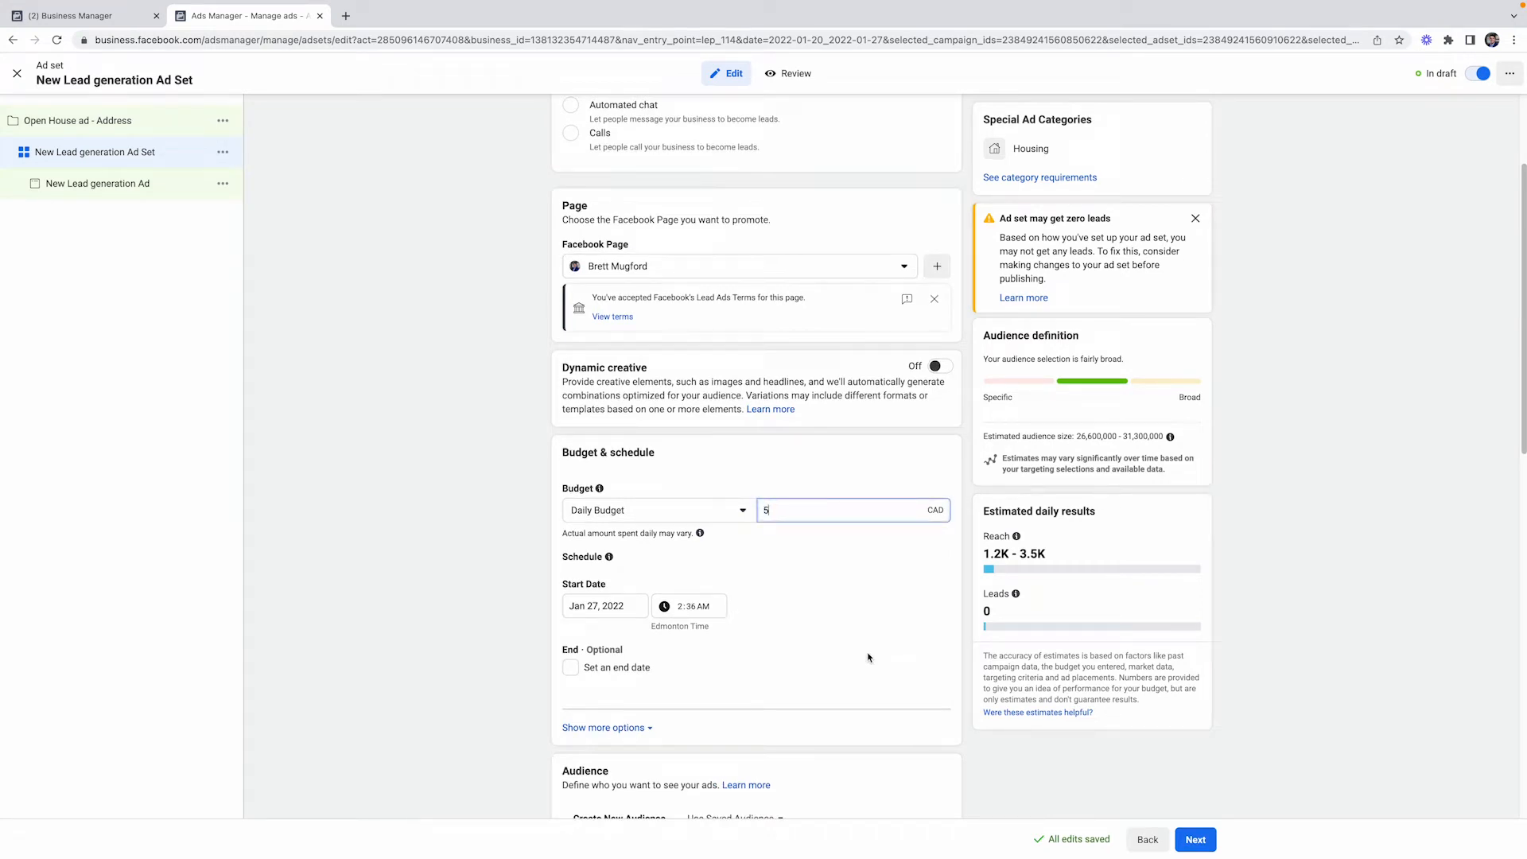
click(869, 657)
Look at the optional end date fields without setting a date, and reveal the additional ad scheduling options.
scroll(860, 651, down, 1)
scroll(860, 650, down, 2)
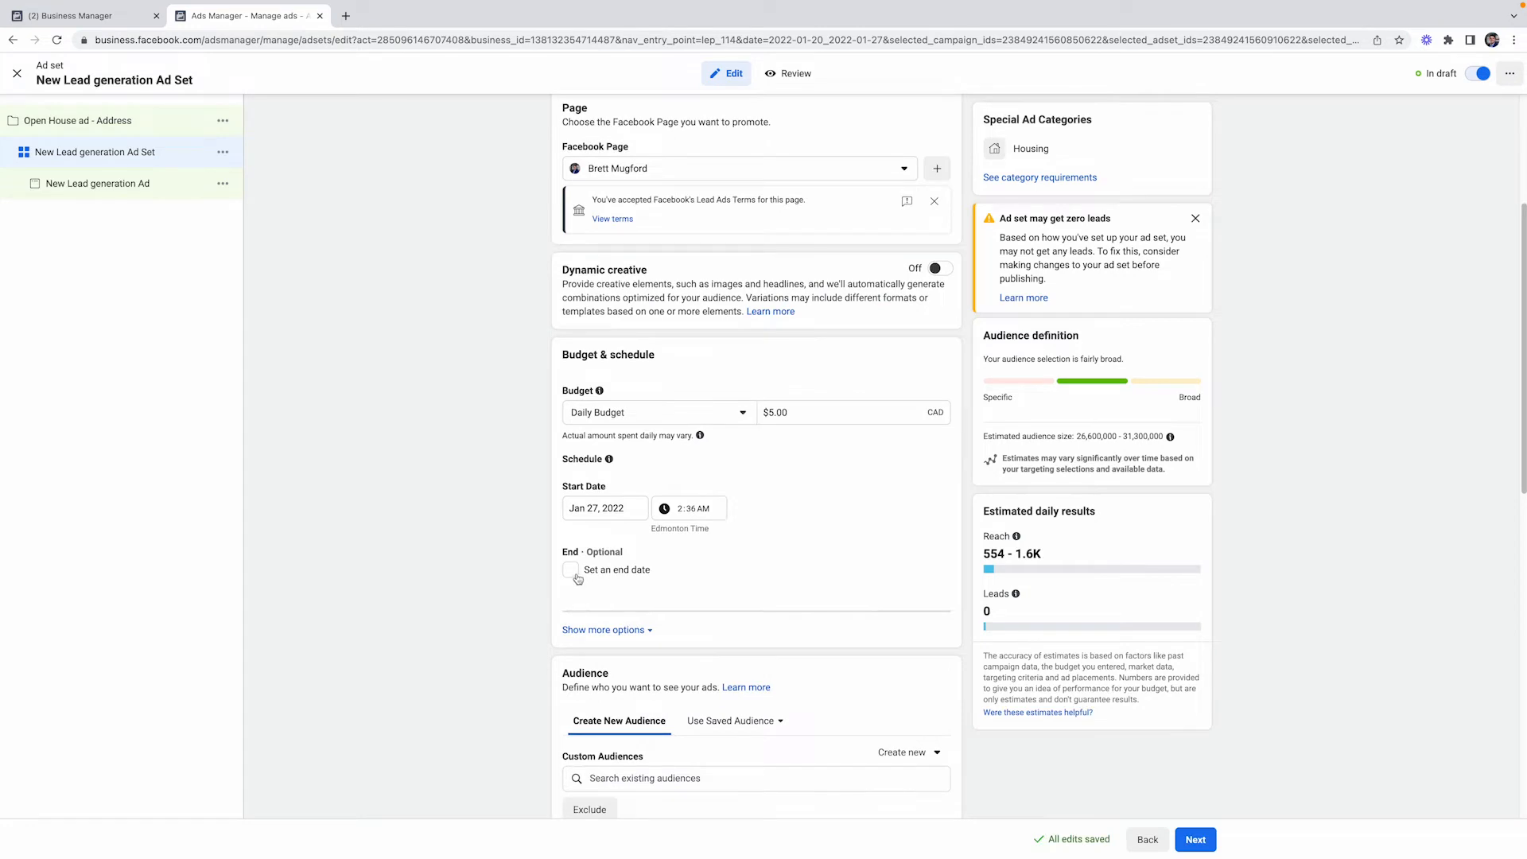
click(572, 571)
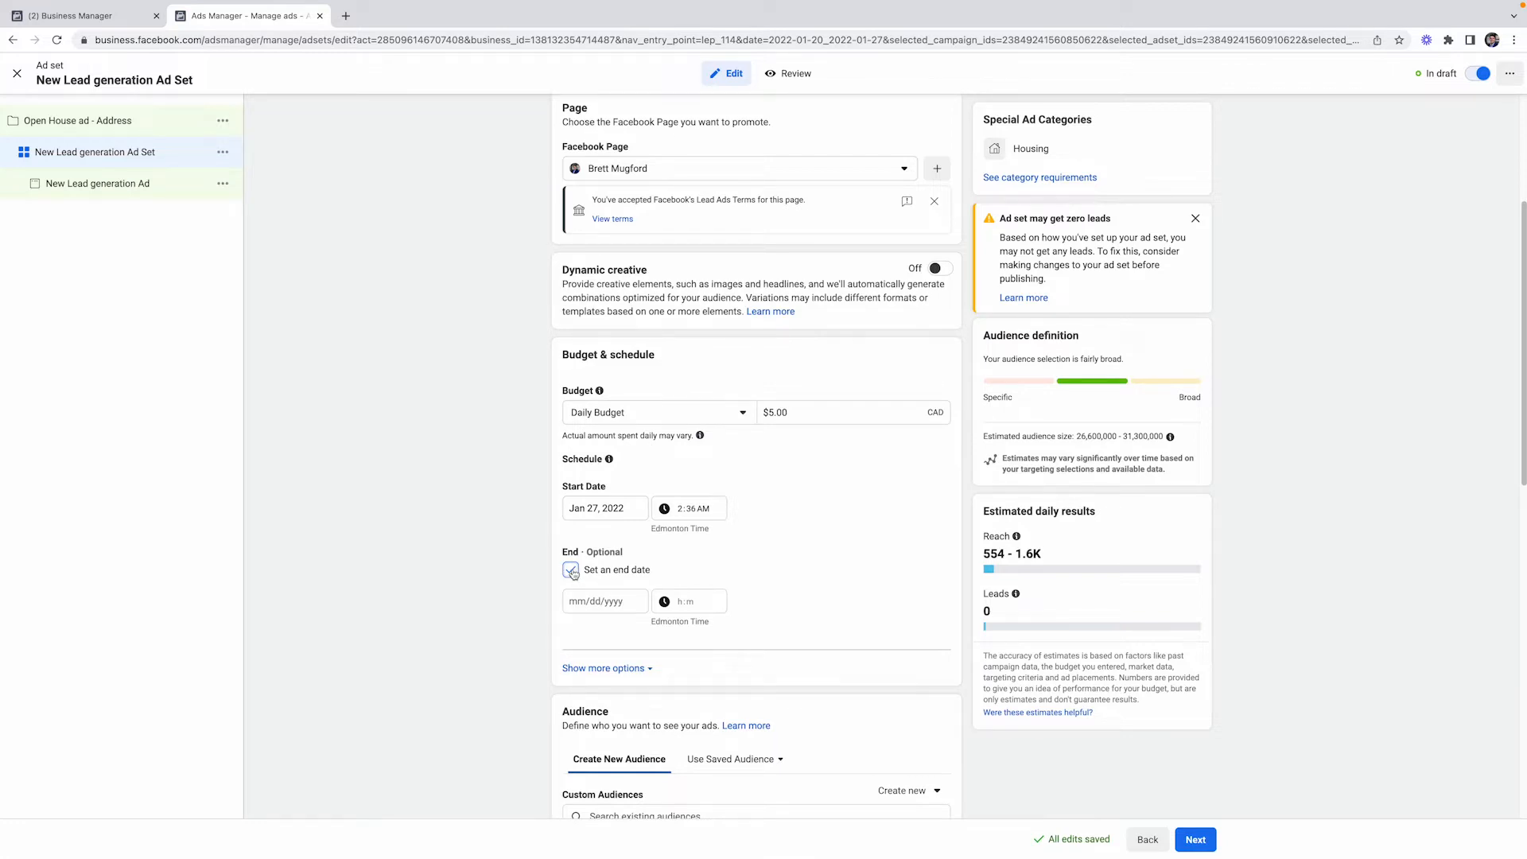
click(573, 571)
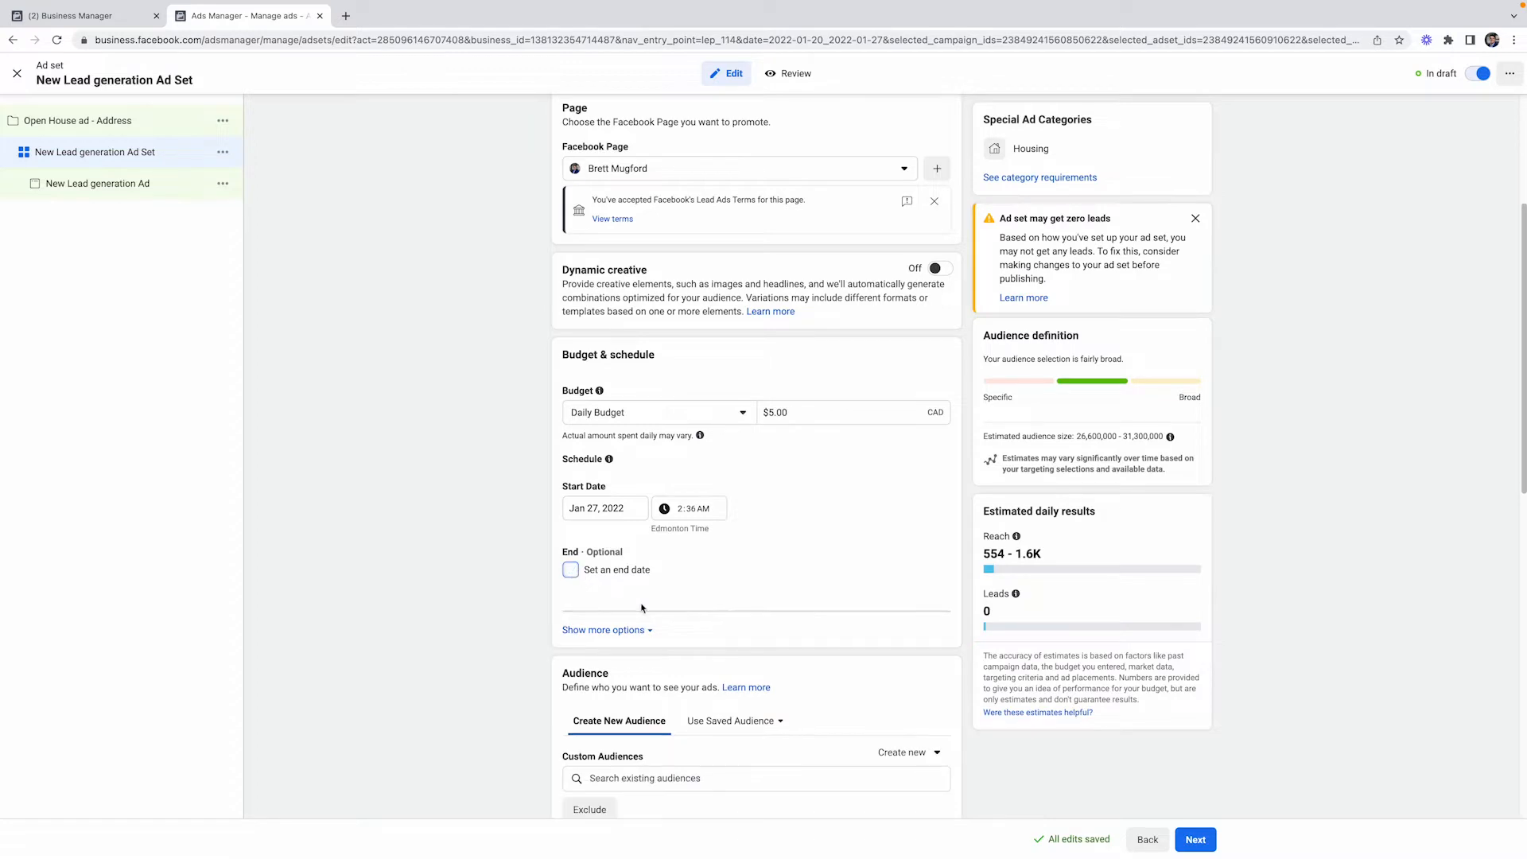
scroll(705, 609, down, 1)
click(629, 605)
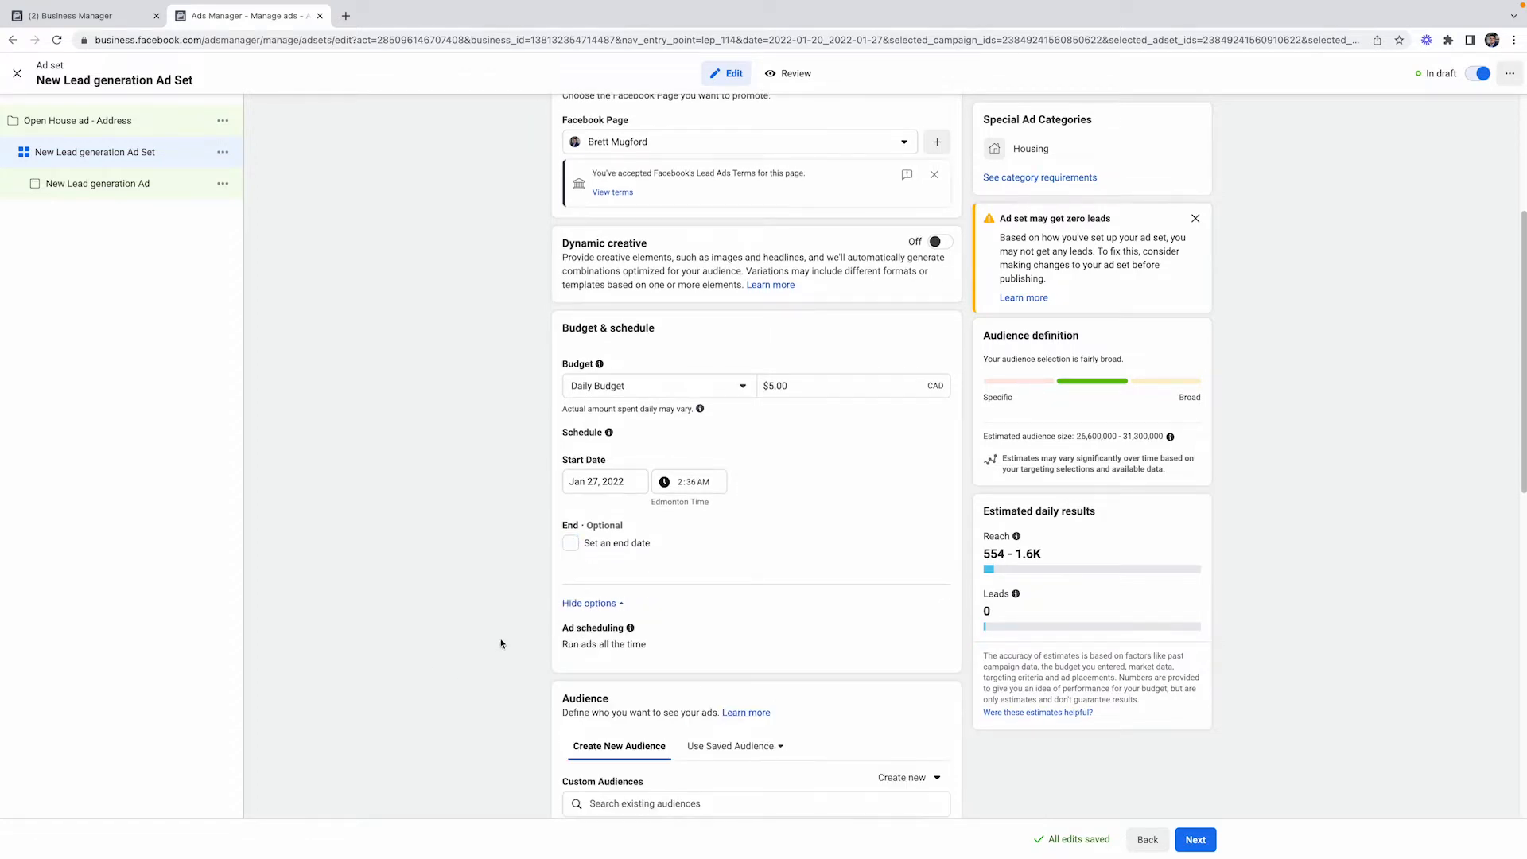
Open the audience locations for editing and remove Canada from the targeted locations.
scroll(680, 670, down, 3)
scroll(681, 674, down, 3)
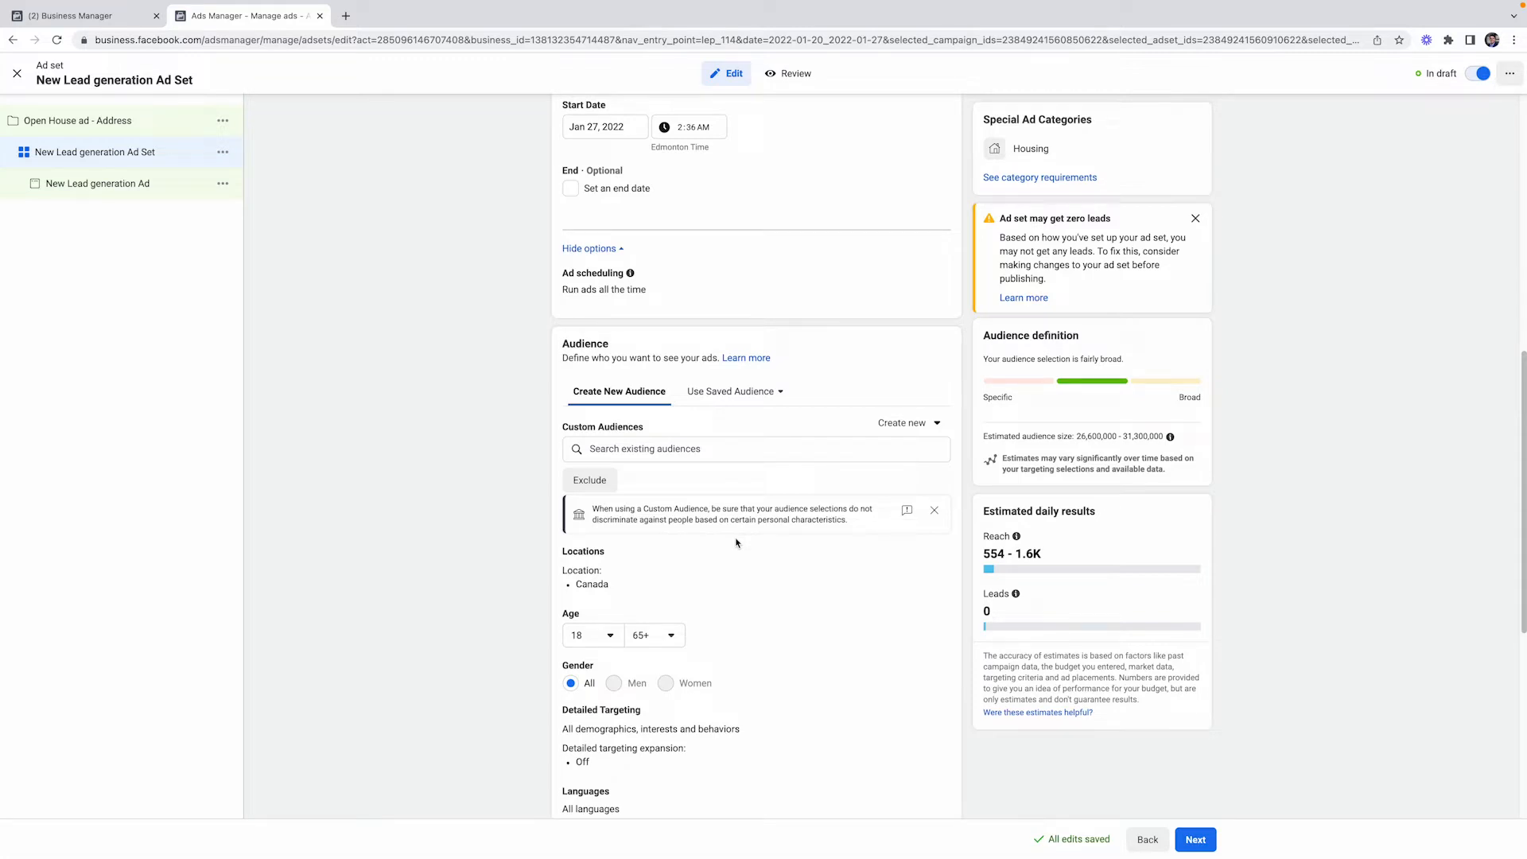
scroll(746, 556, down, 1)
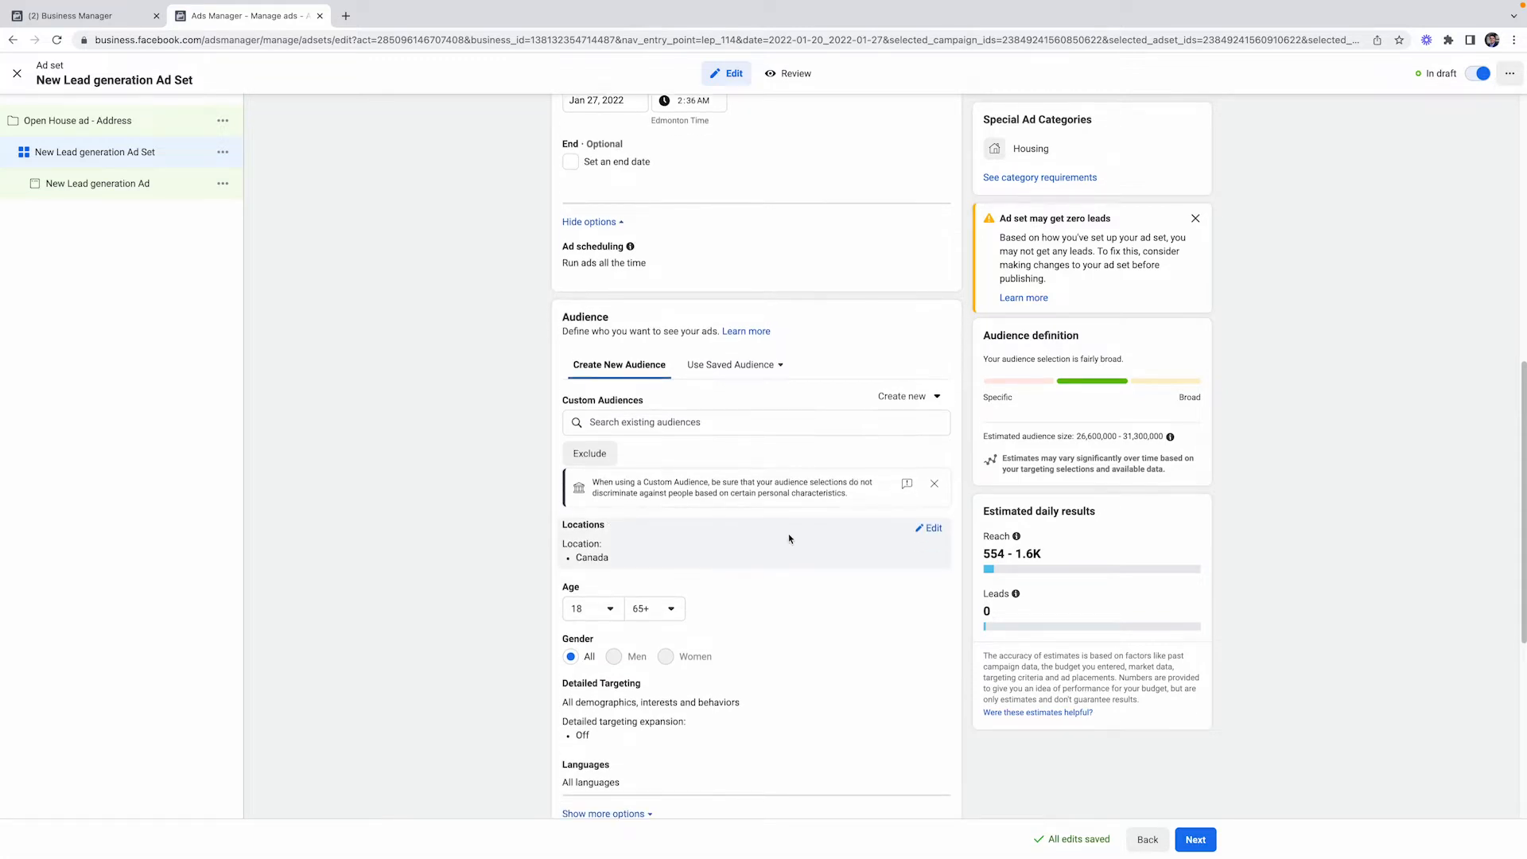
click(941, 531)
scroll(914, 581, down, 1)
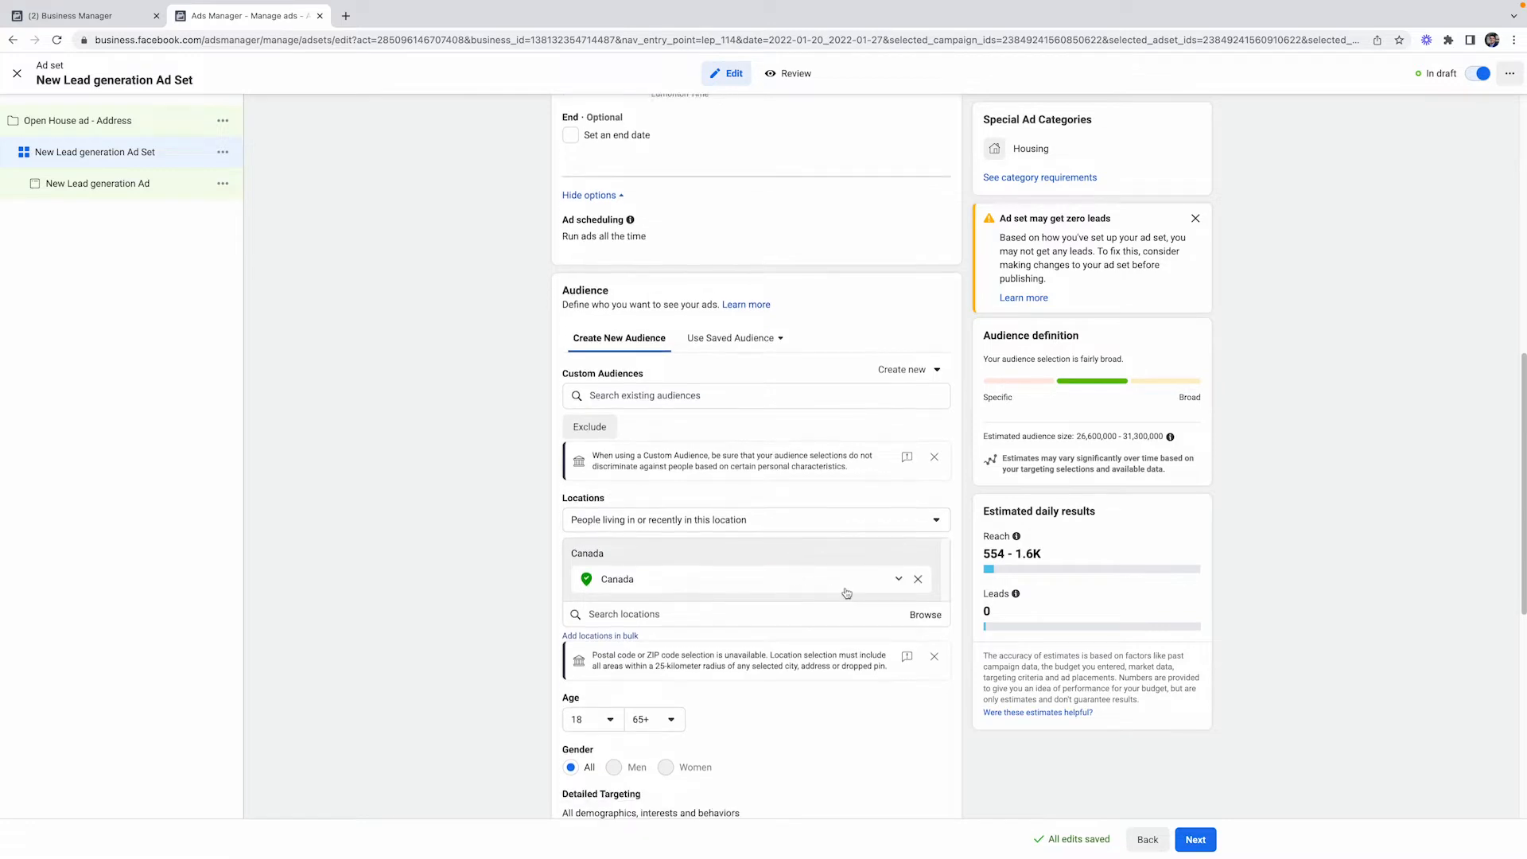
click(918, 579)
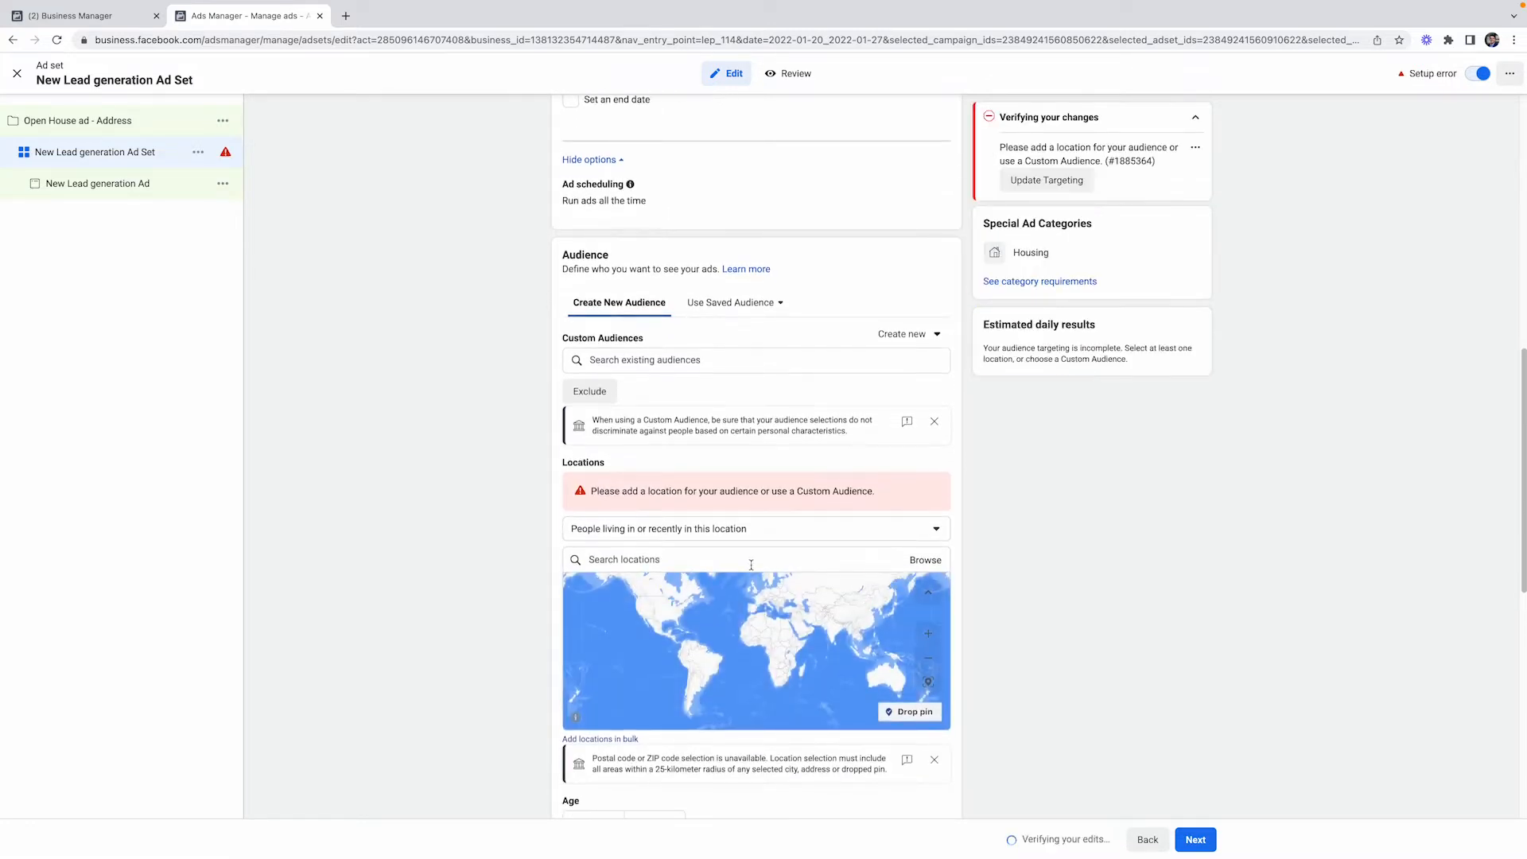
Add the city of Calgary, Alberta, Canada as the audience location.
click(668, 559)
text(cal)
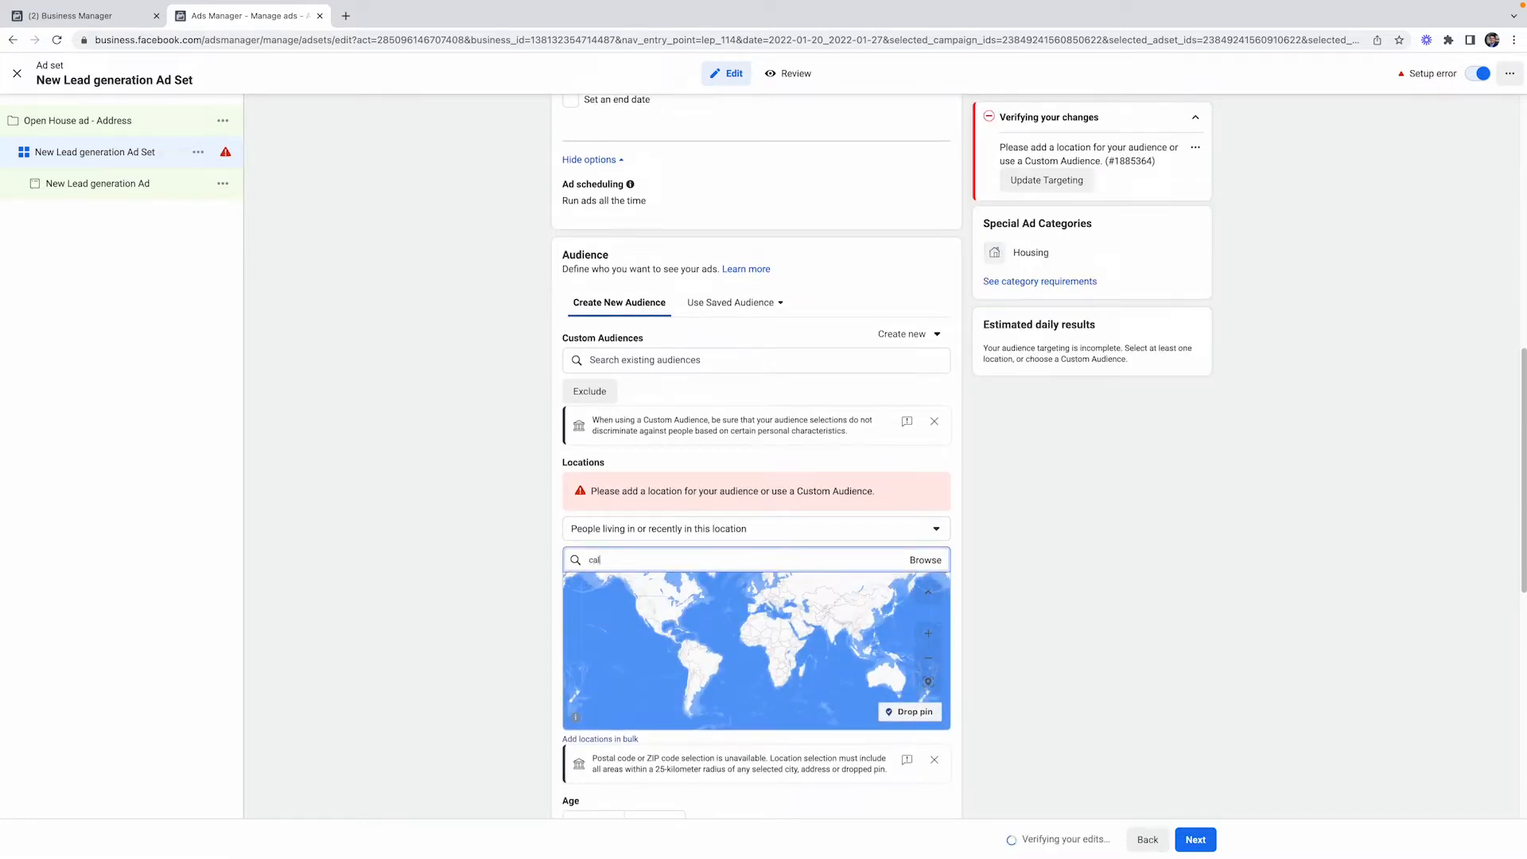
text(agr)
key(BackSpace)
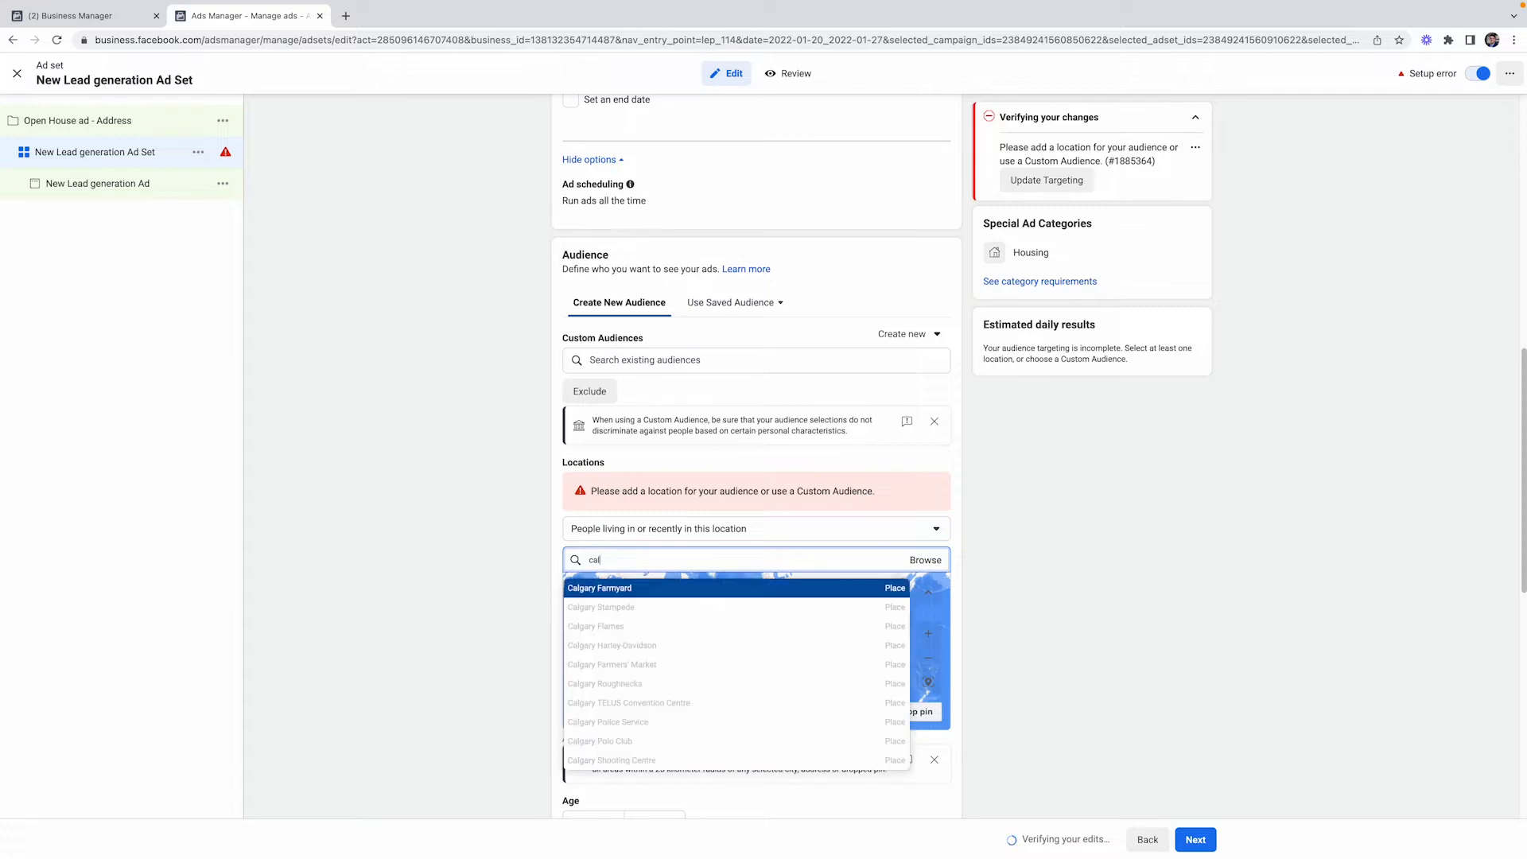
text(gary)
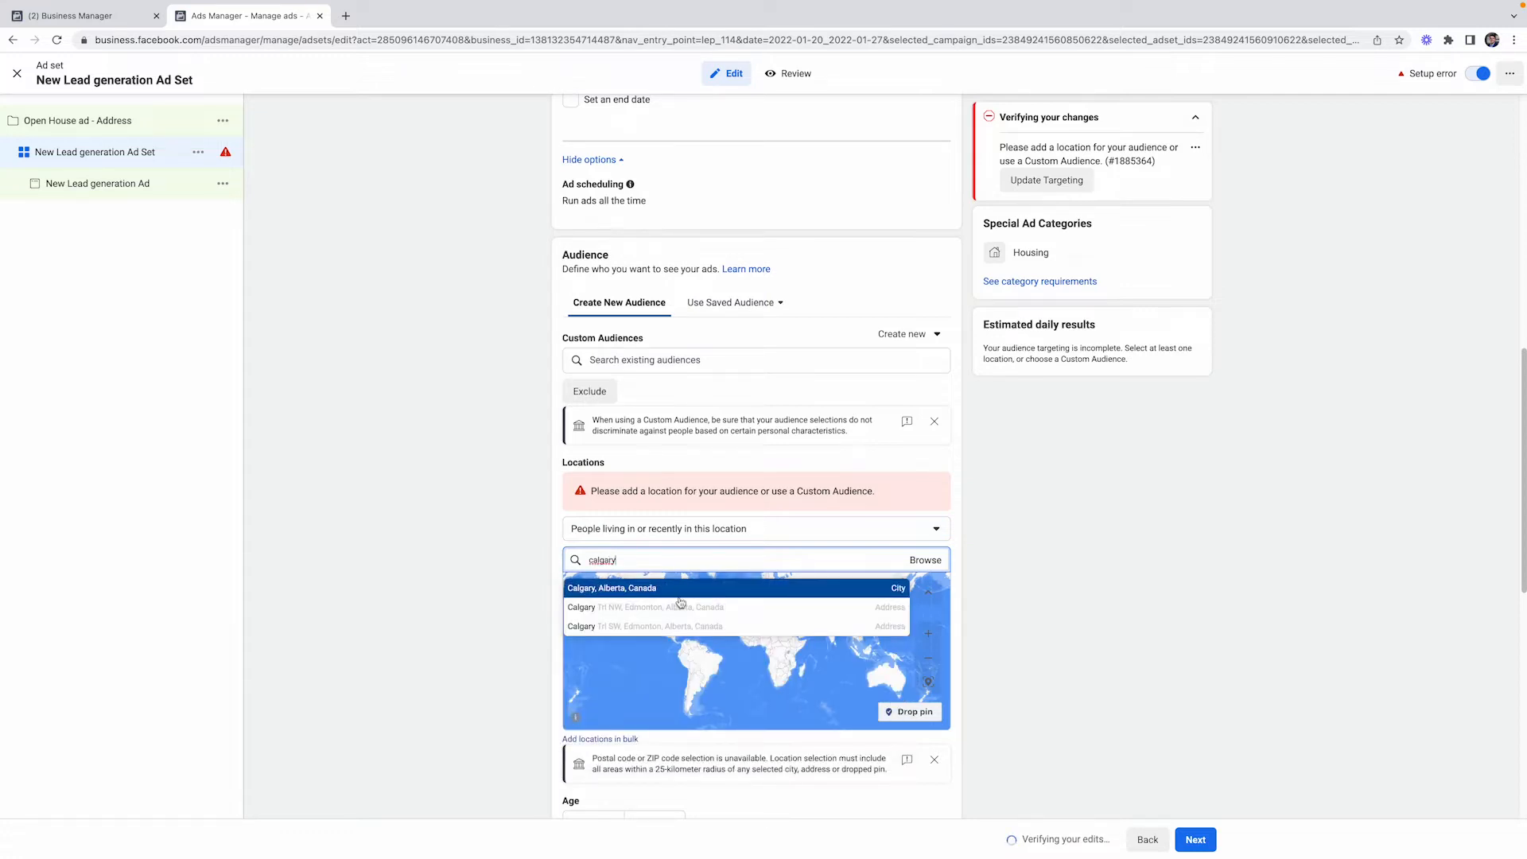
click(682, 590)
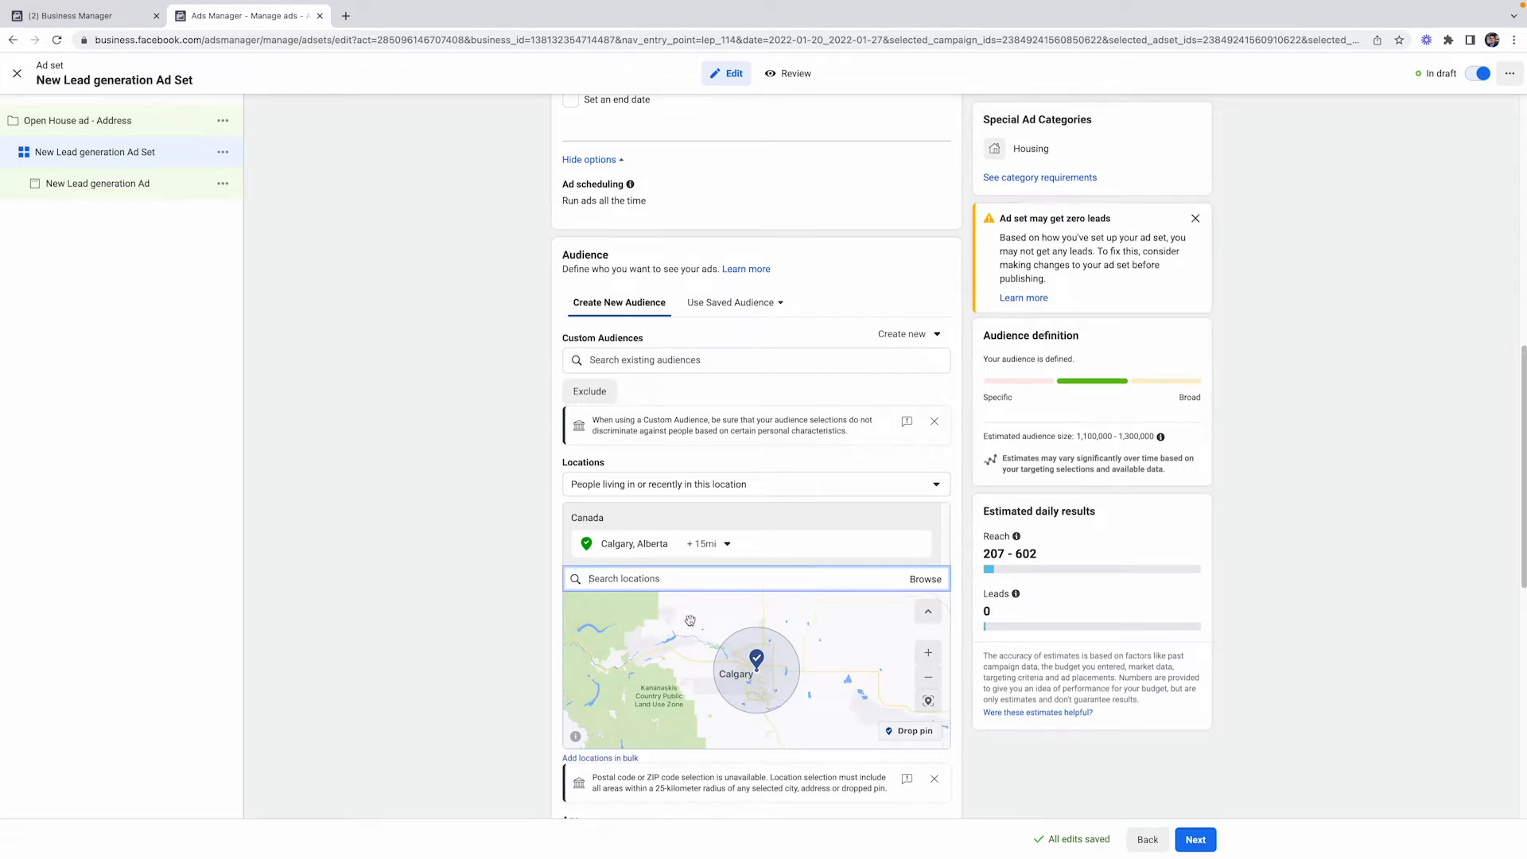
Check the radius options around Calgary and inspect the covered area on the map.
scroll(774, 788, down, 2)
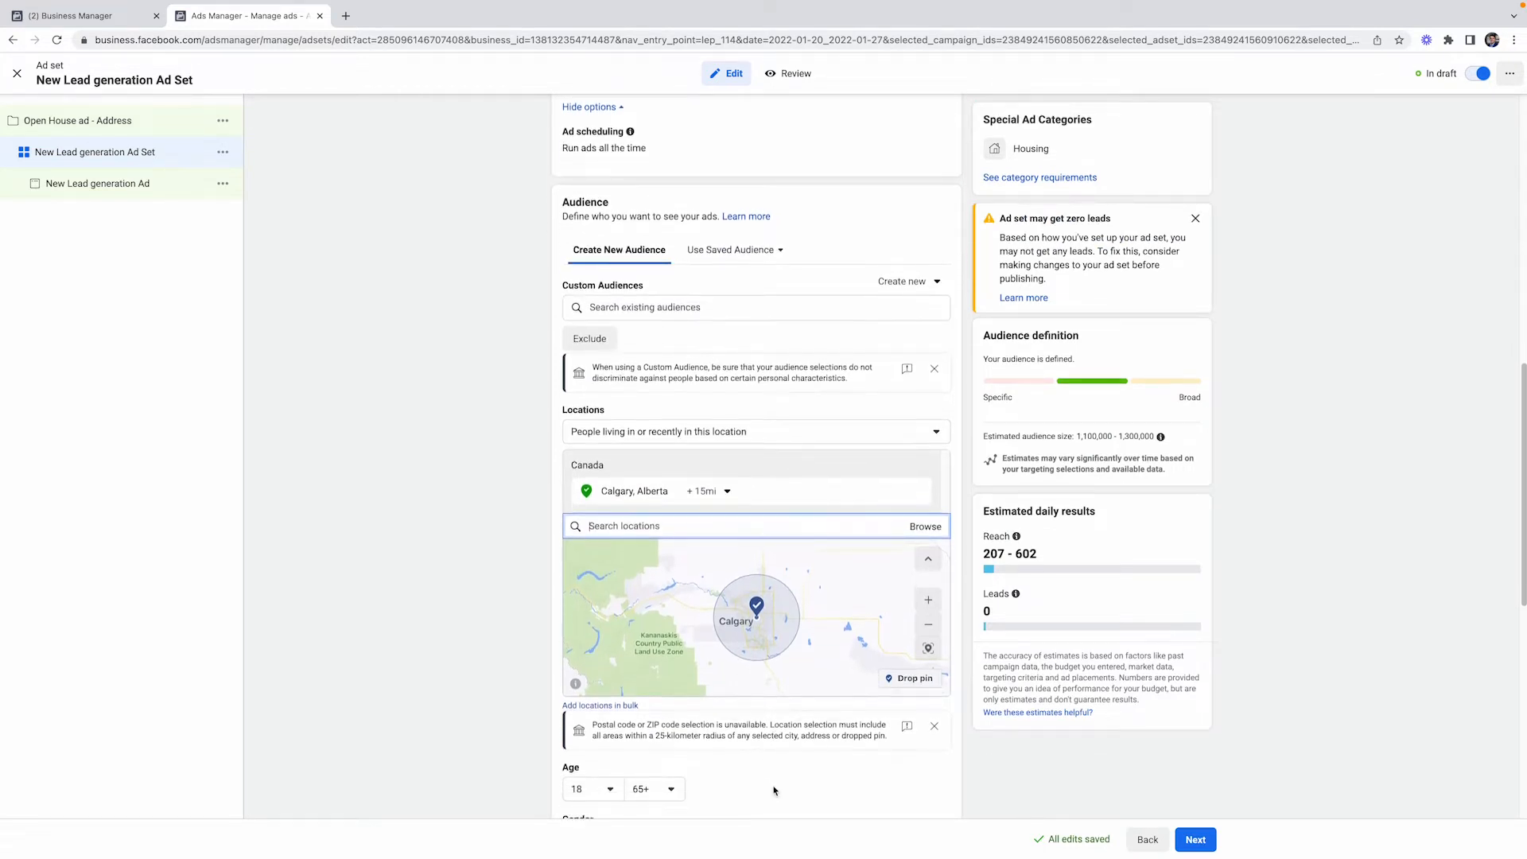
click(720, 474)
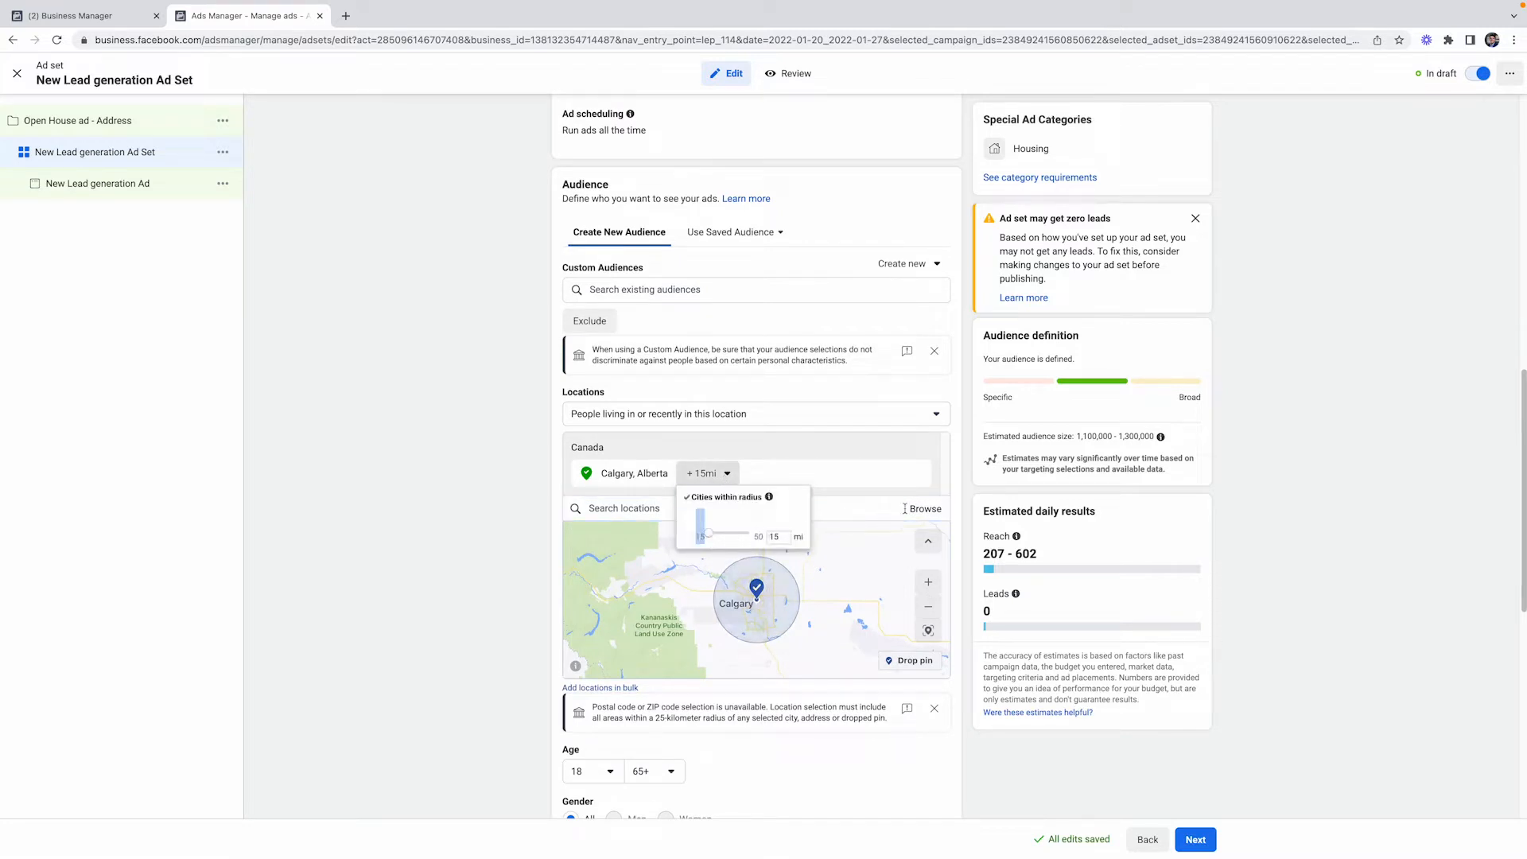
click(928, 582)
click(928, 584)
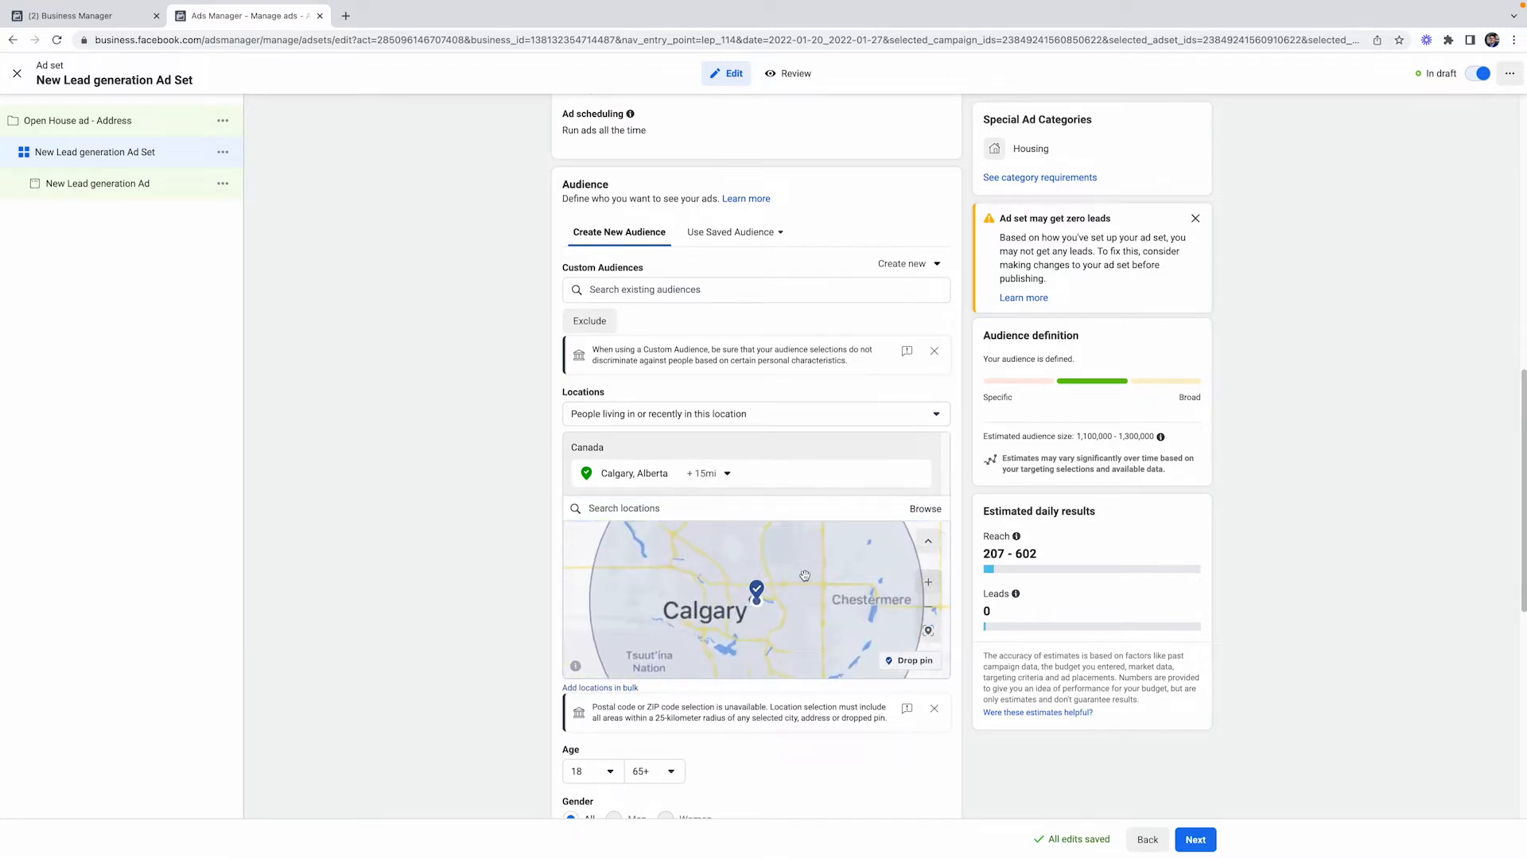
click(929, 607)
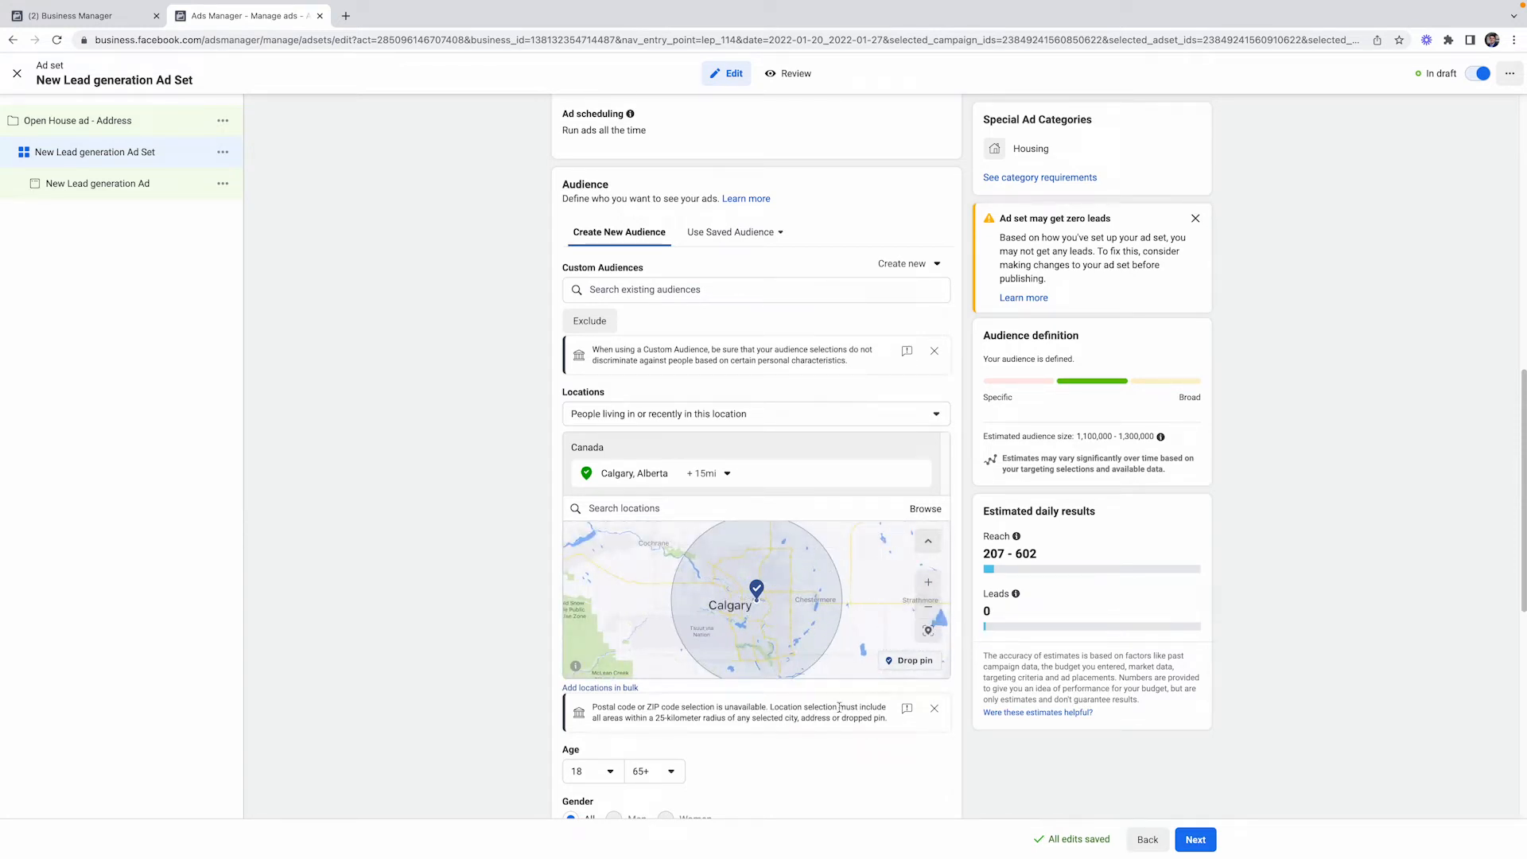
Review the age, gender and detailed targeting settings and reveal the additional audience options.
scroll(825, 661, down, 1)
scroll(805, 680, down, 2)
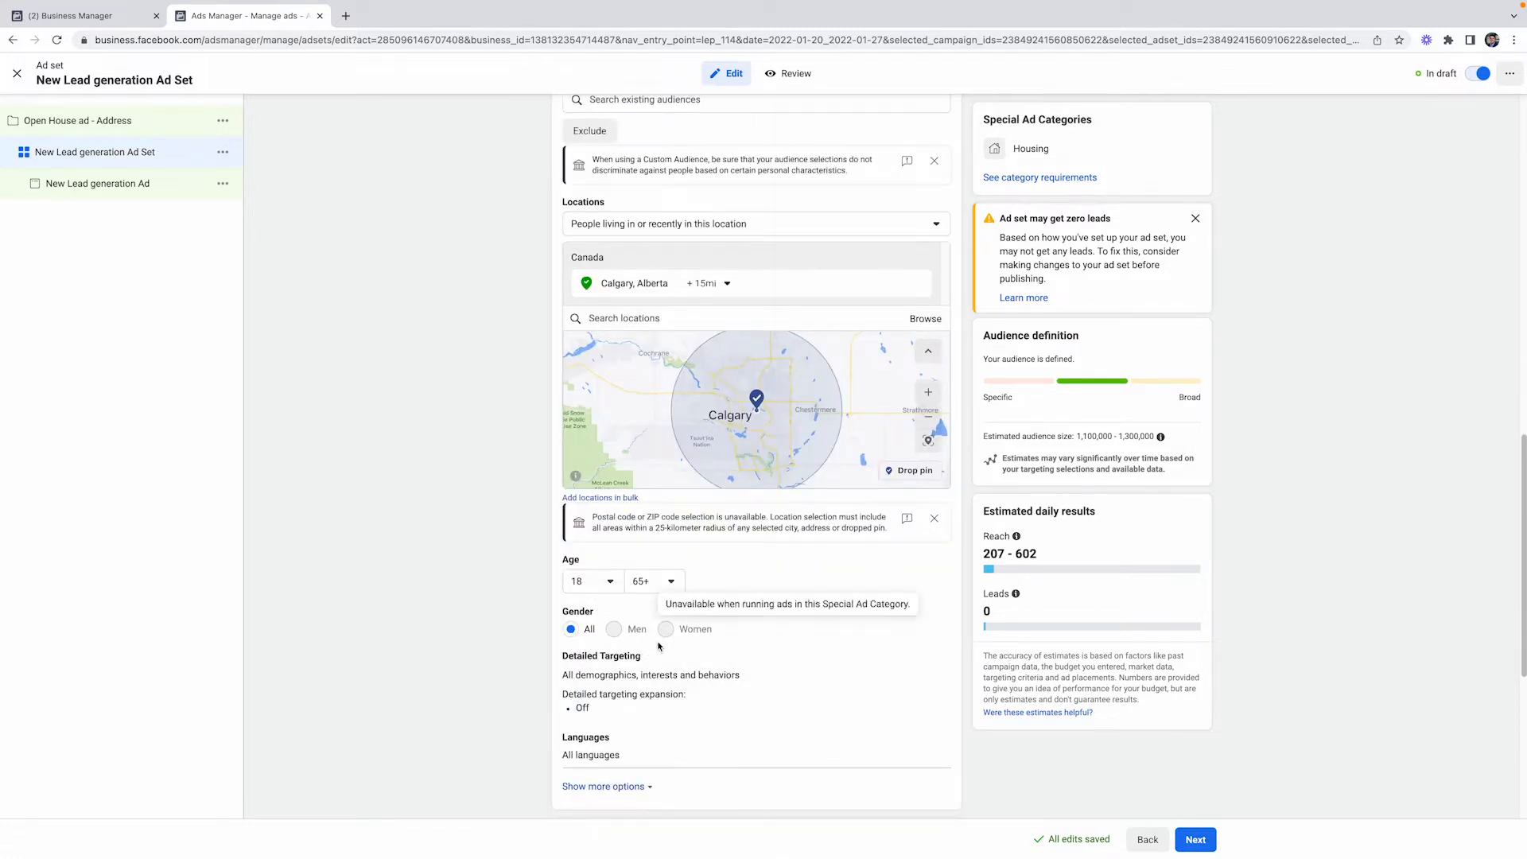
scroll(643, 670, down, 1)
scroll(870, 638, up, 2)
scroll(839, 700, down, 4)
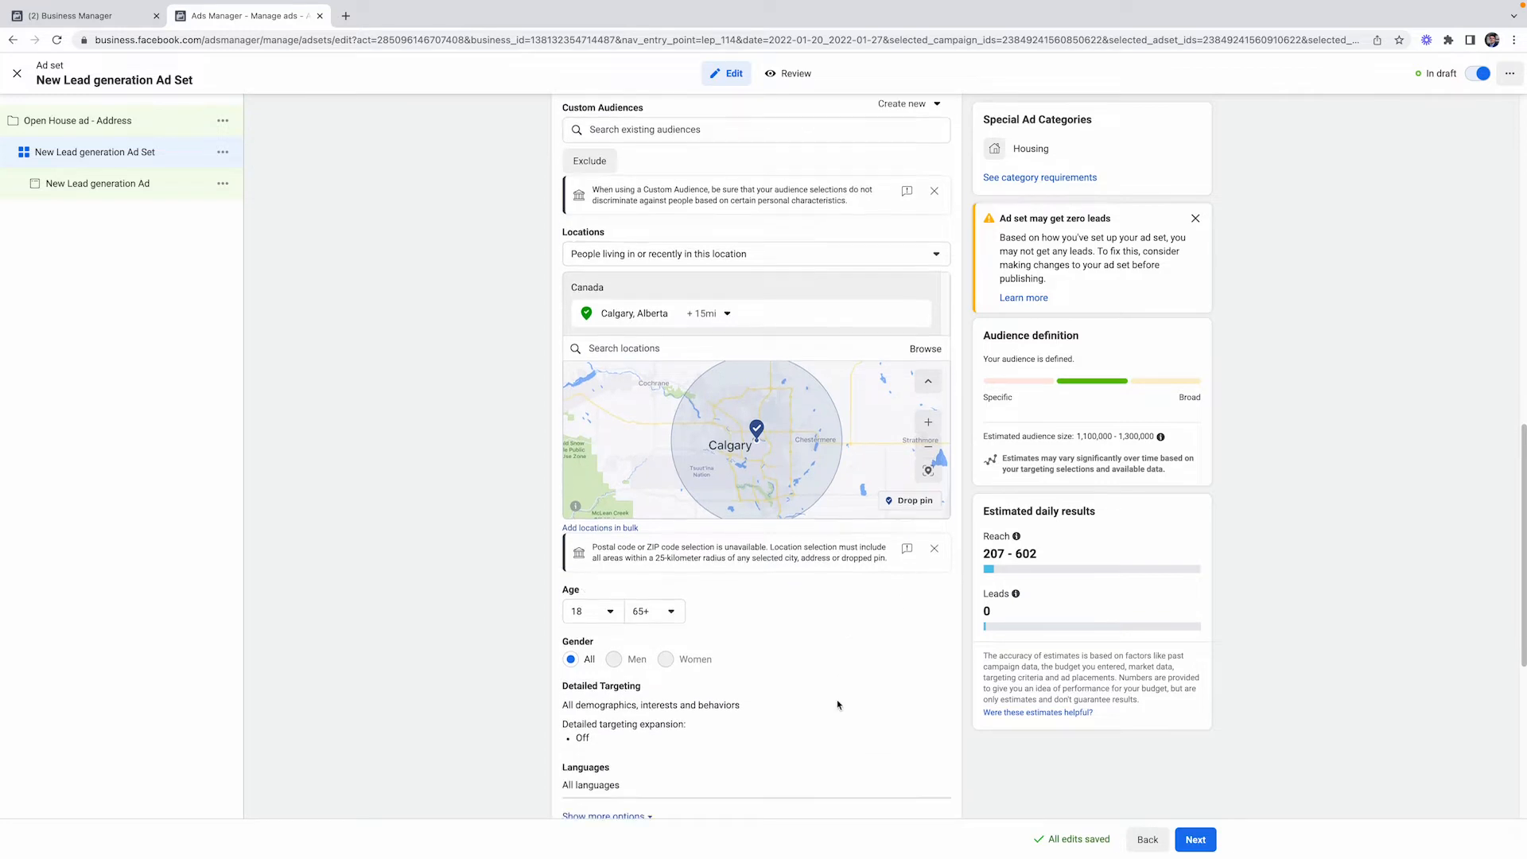
click(634, 664)
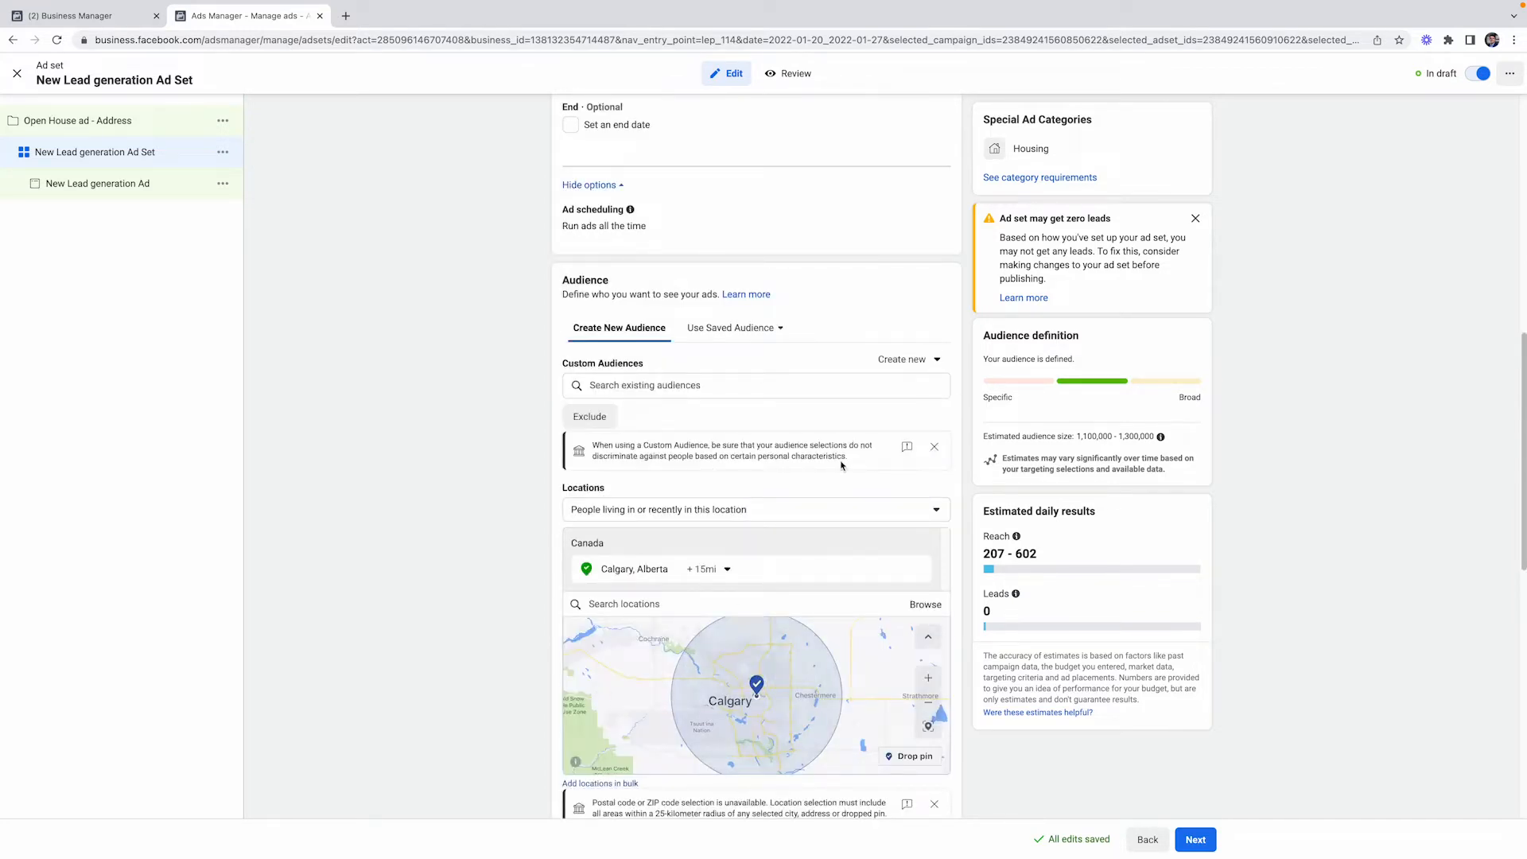
Browse the existing custom and Special Ad audiences without choosing one, and dismiss the notice about using a Custom Audience.
click(726, 387)
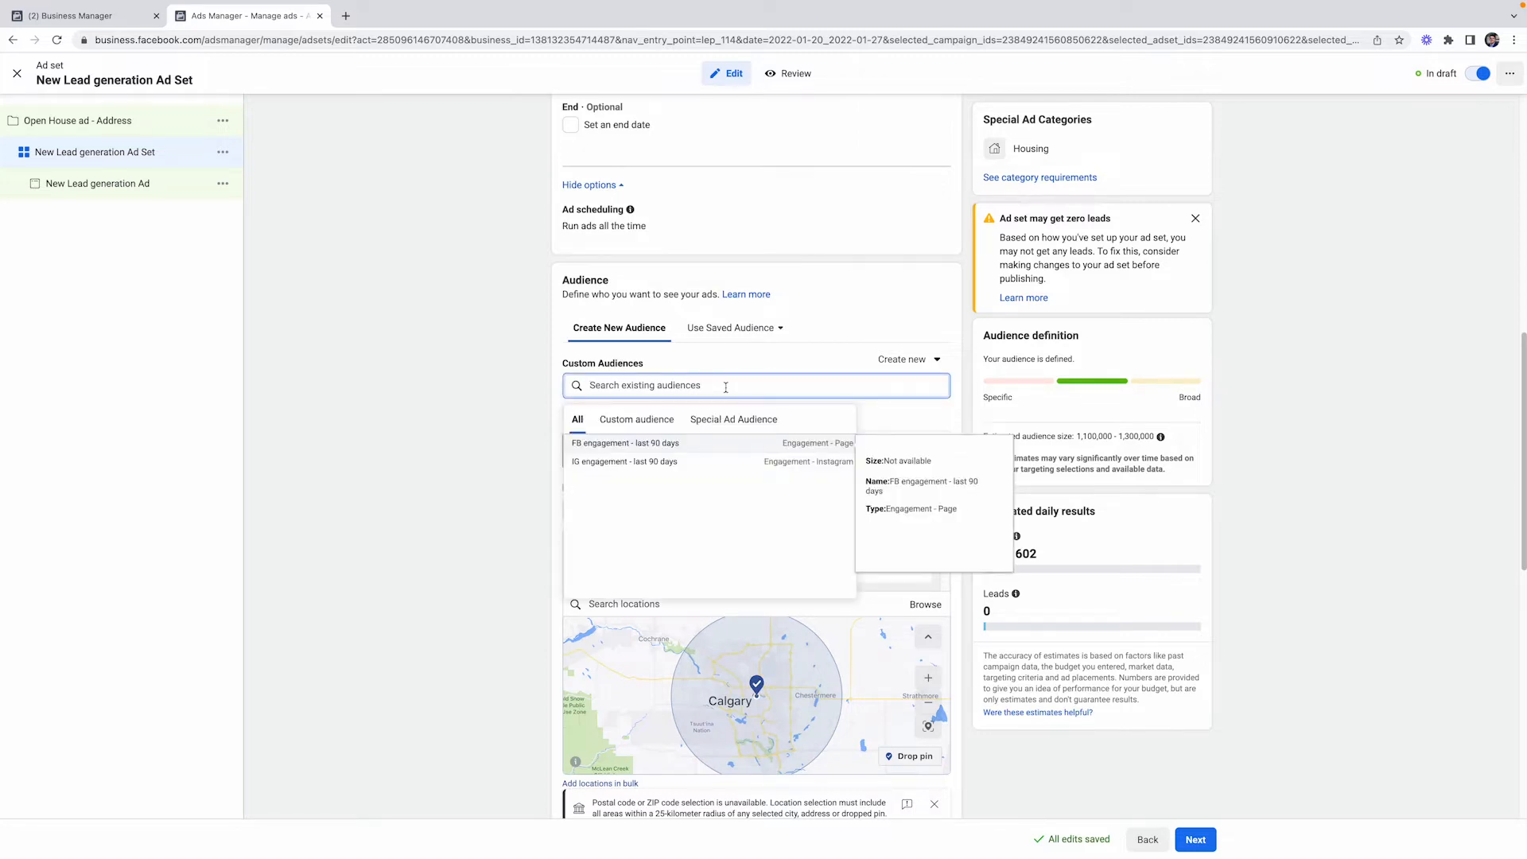
click(641, 428)
click(735, 429)
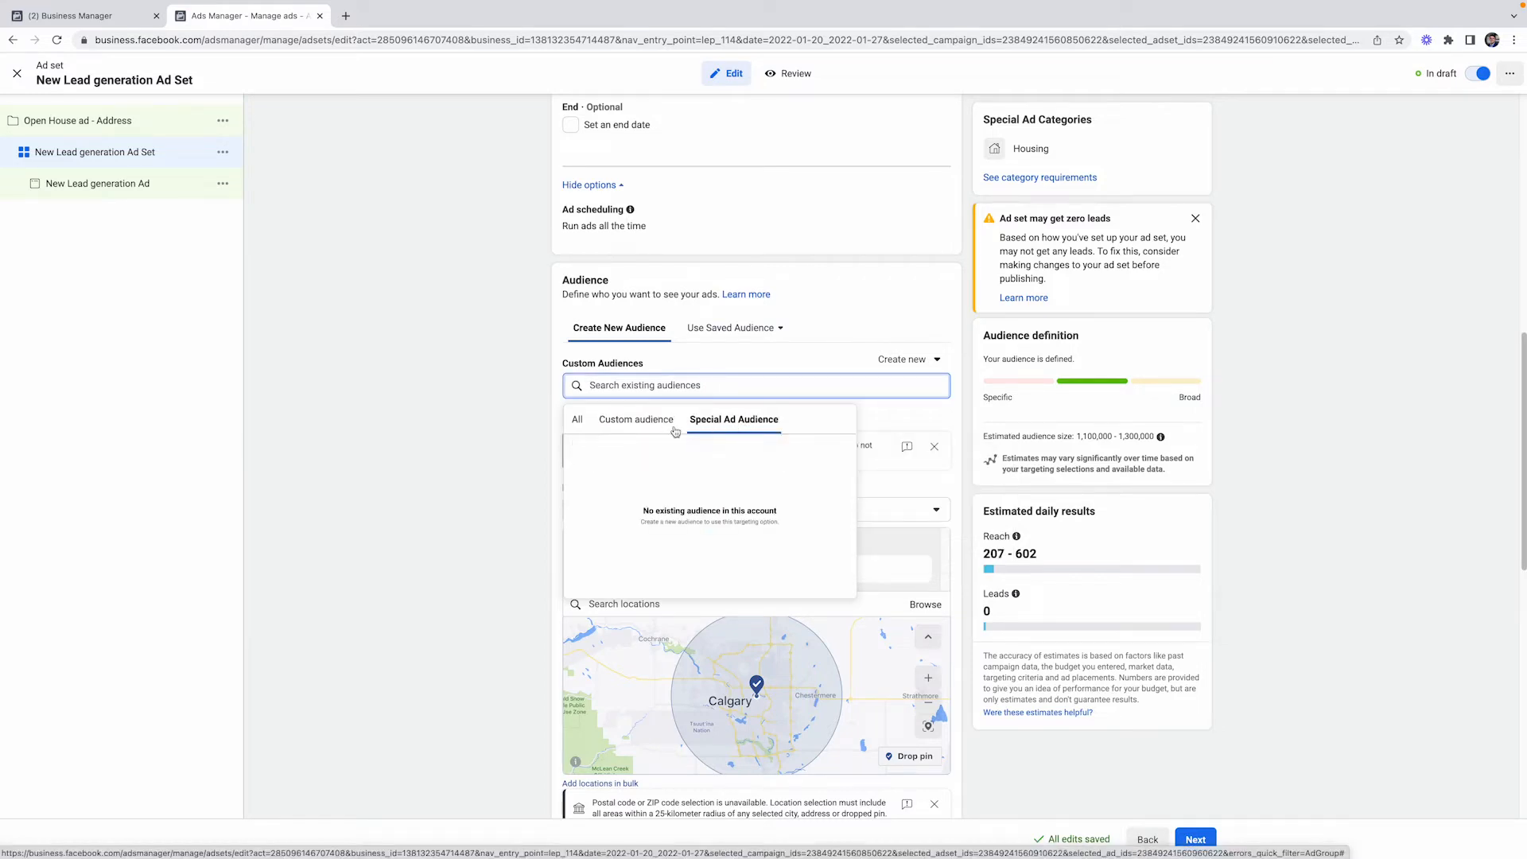
click(583, 427)
click(519, 445)
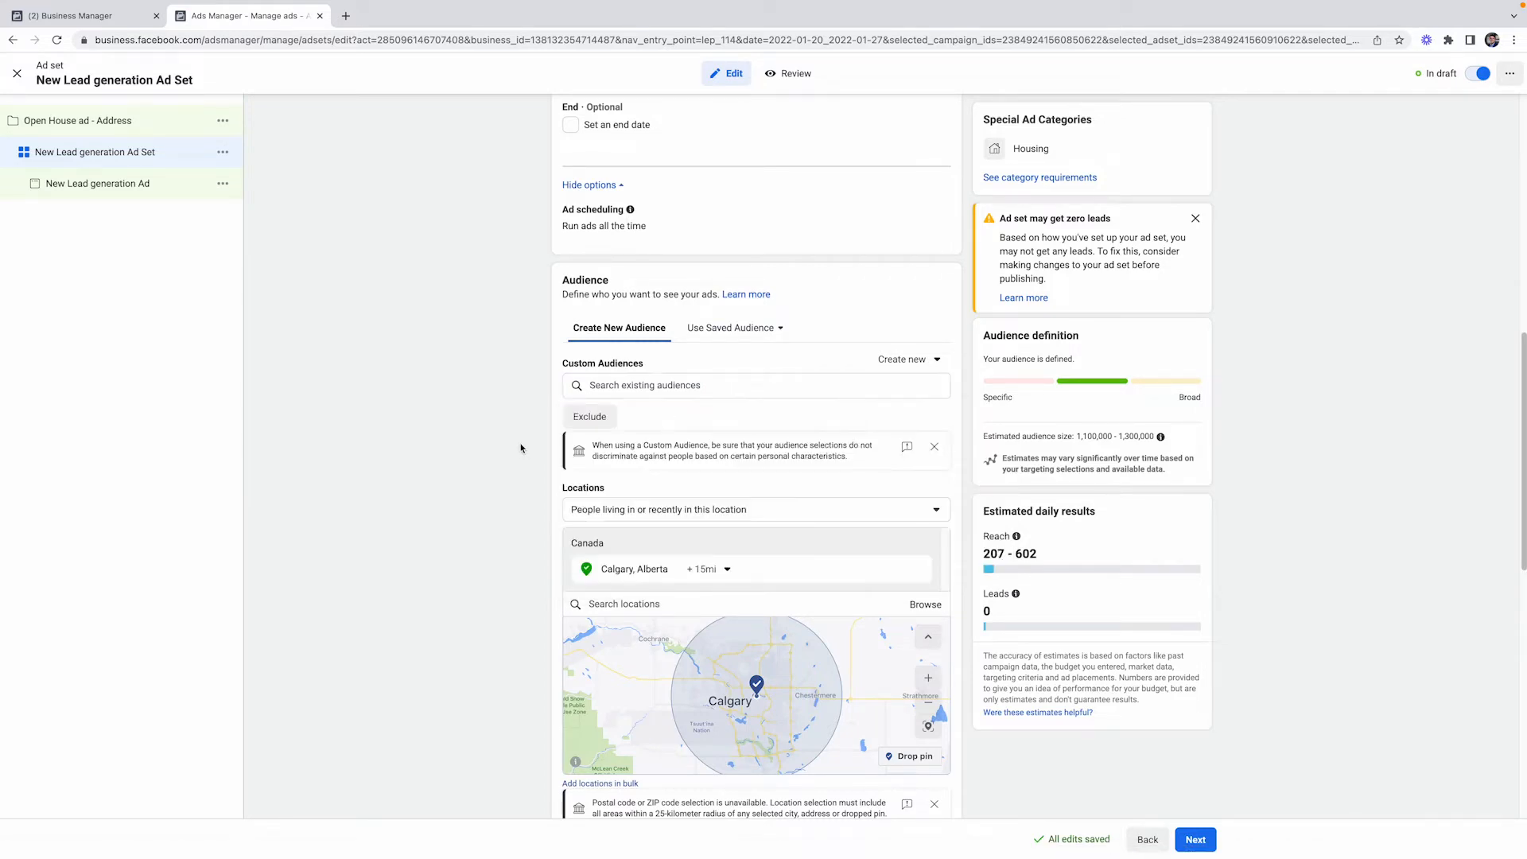
click(930, 446)
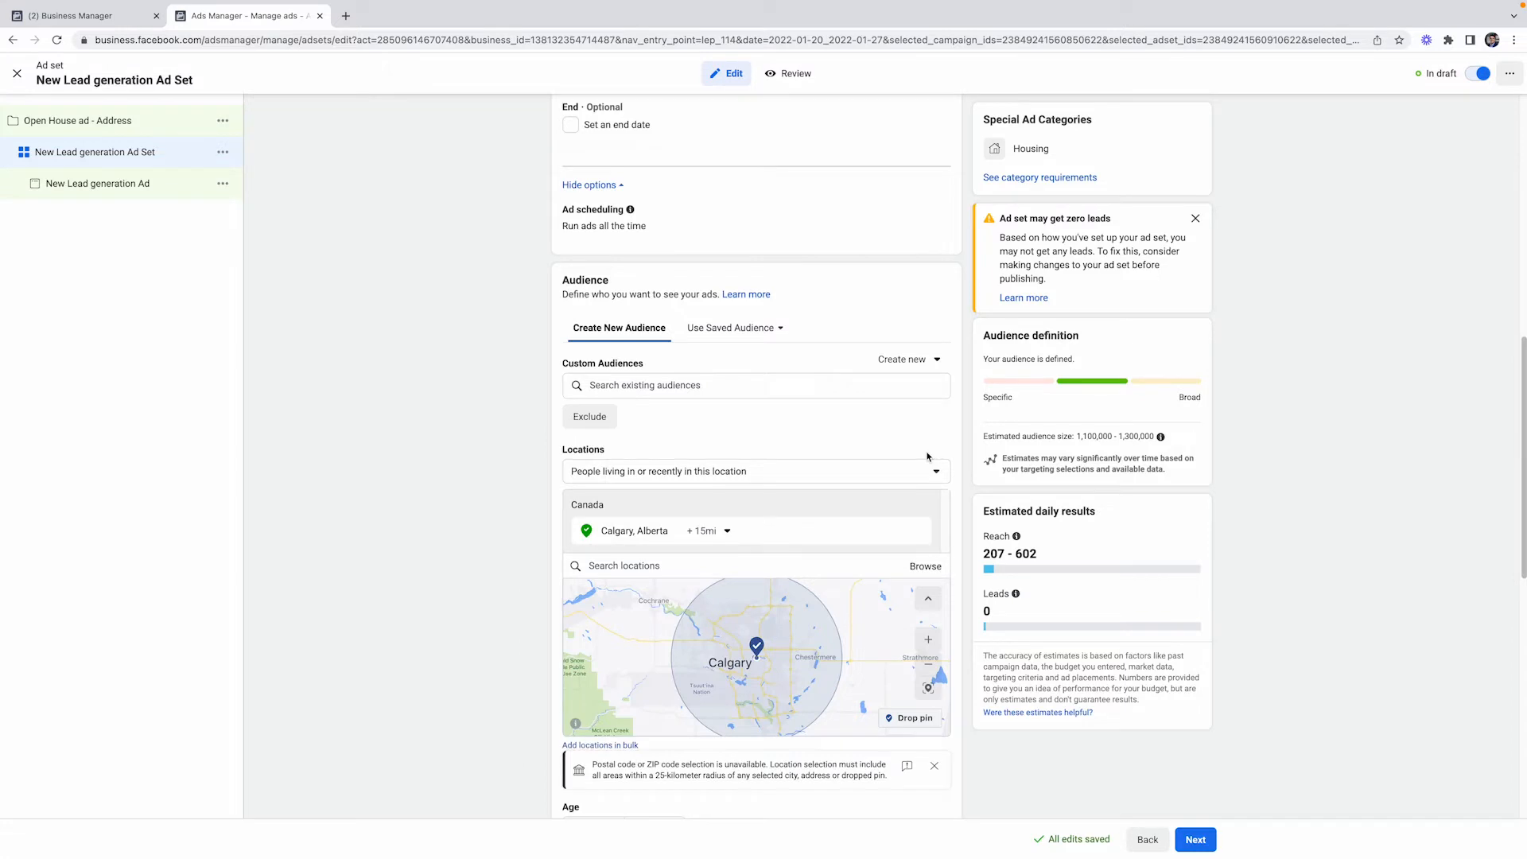
Open the audience's detailed targeting for editing and include the interest Zillow.
scroll(939, 470, down, 5)
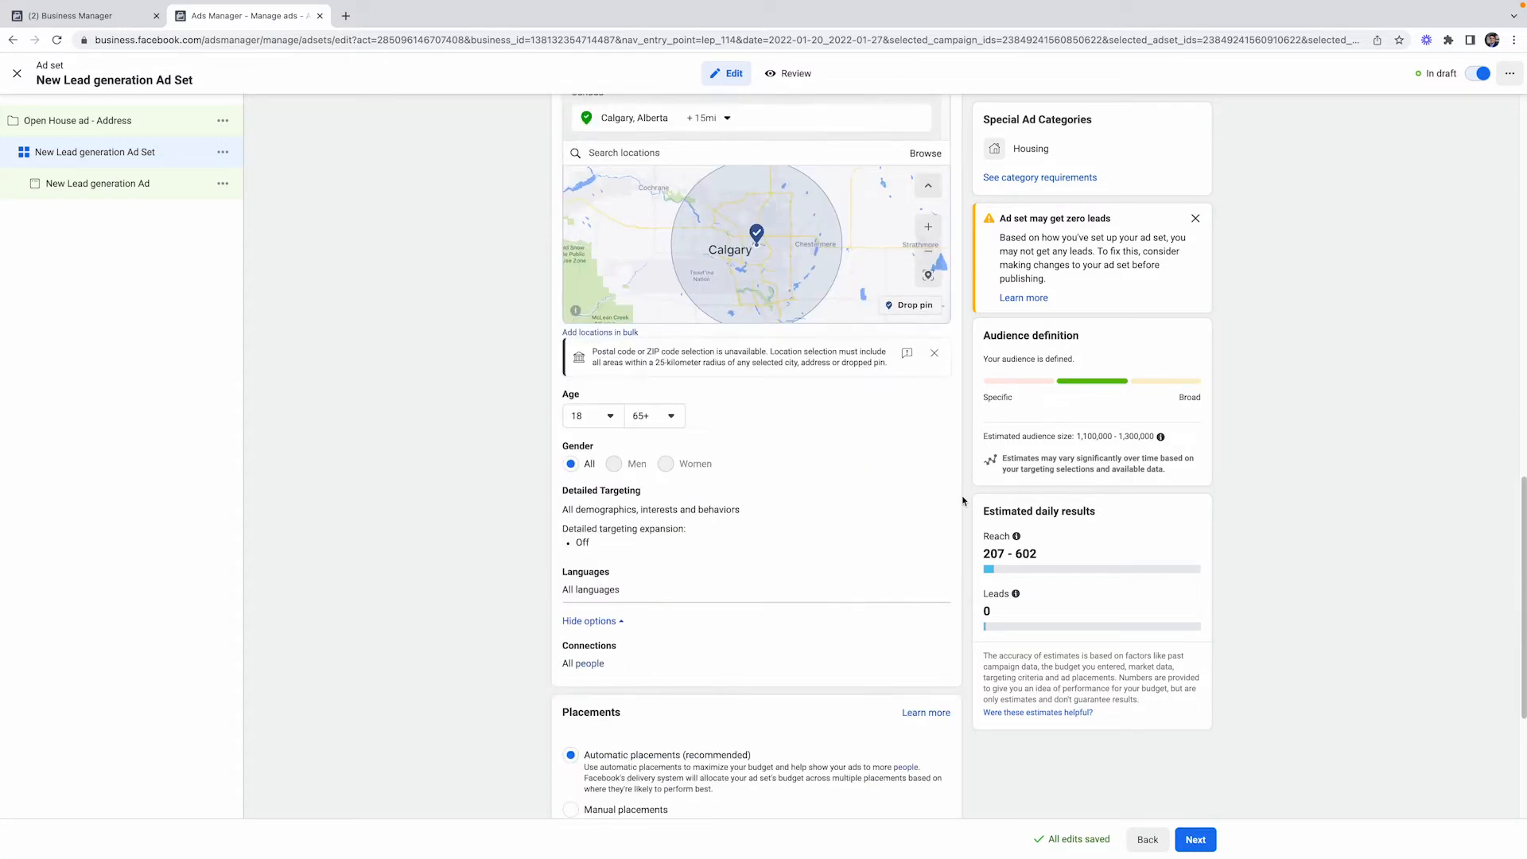
scroll(963, 500, up, 3)
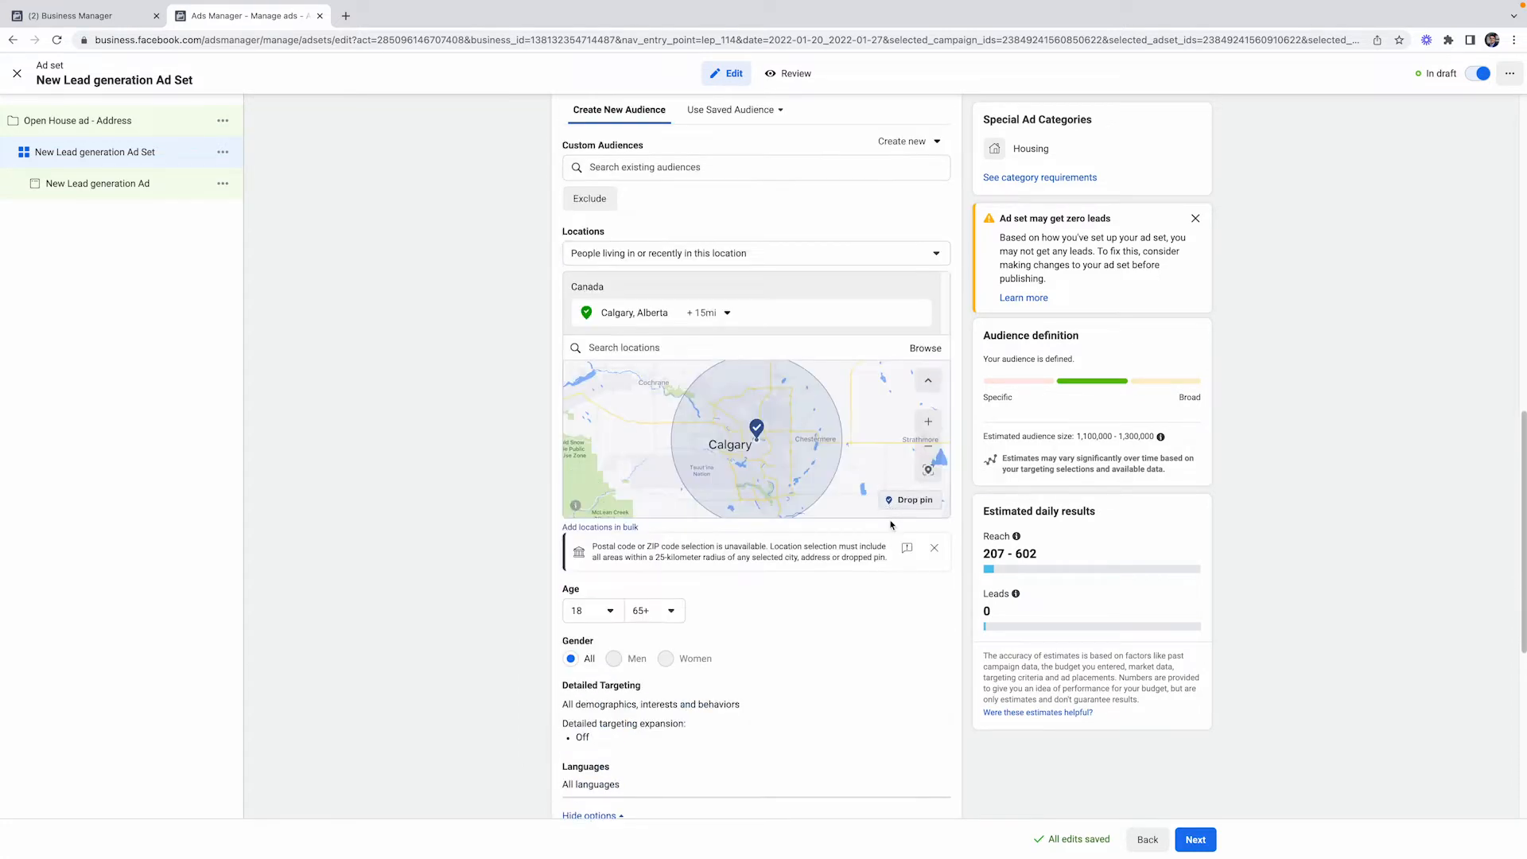
scroll(875, 555, up, 3)
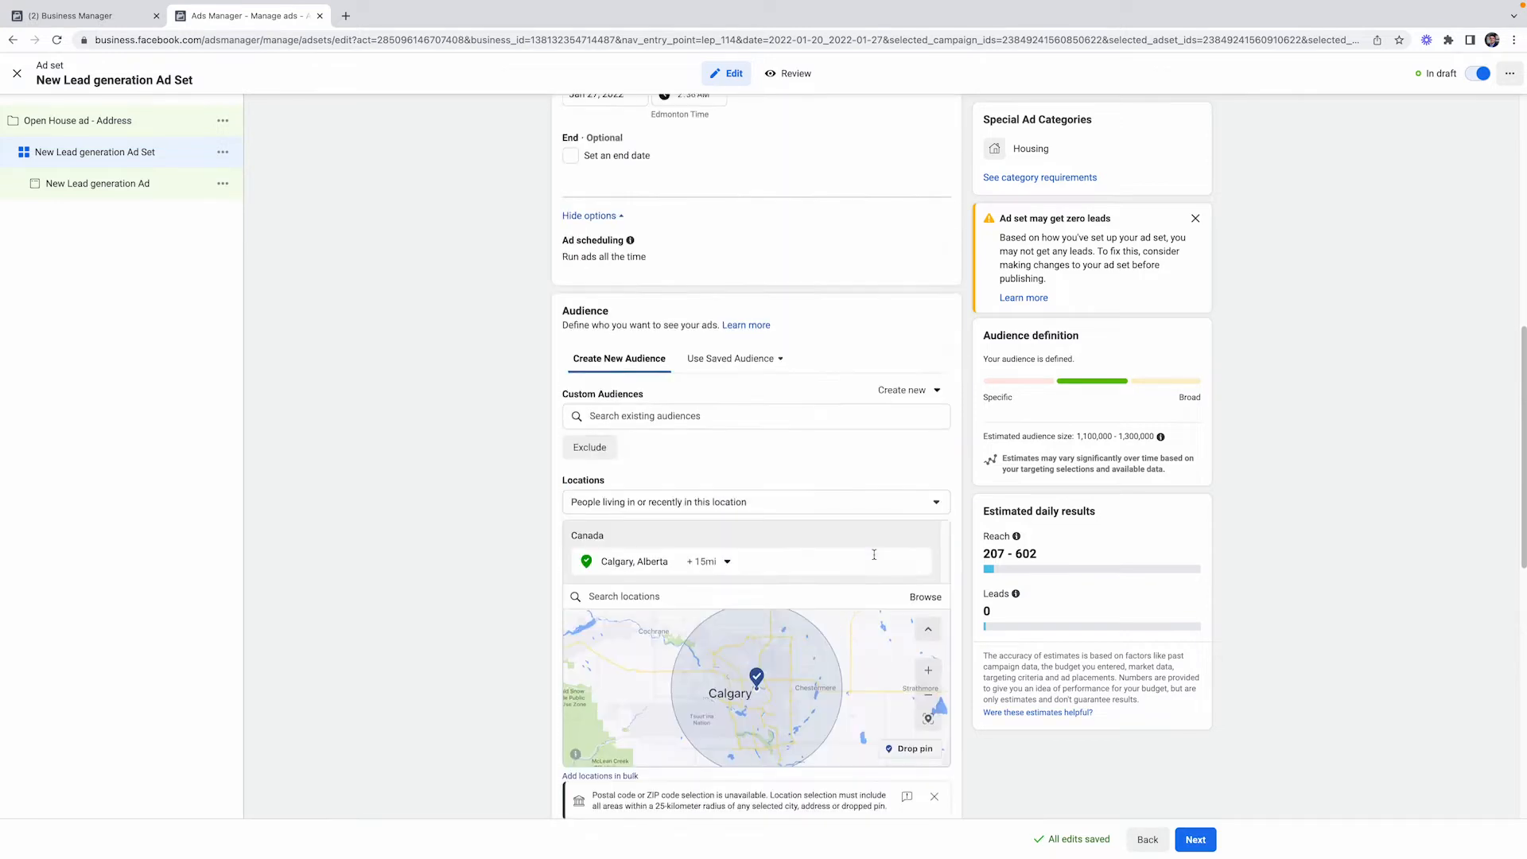
scroll(888, 617, down, 3)
scroll(888, 618, down, 1)
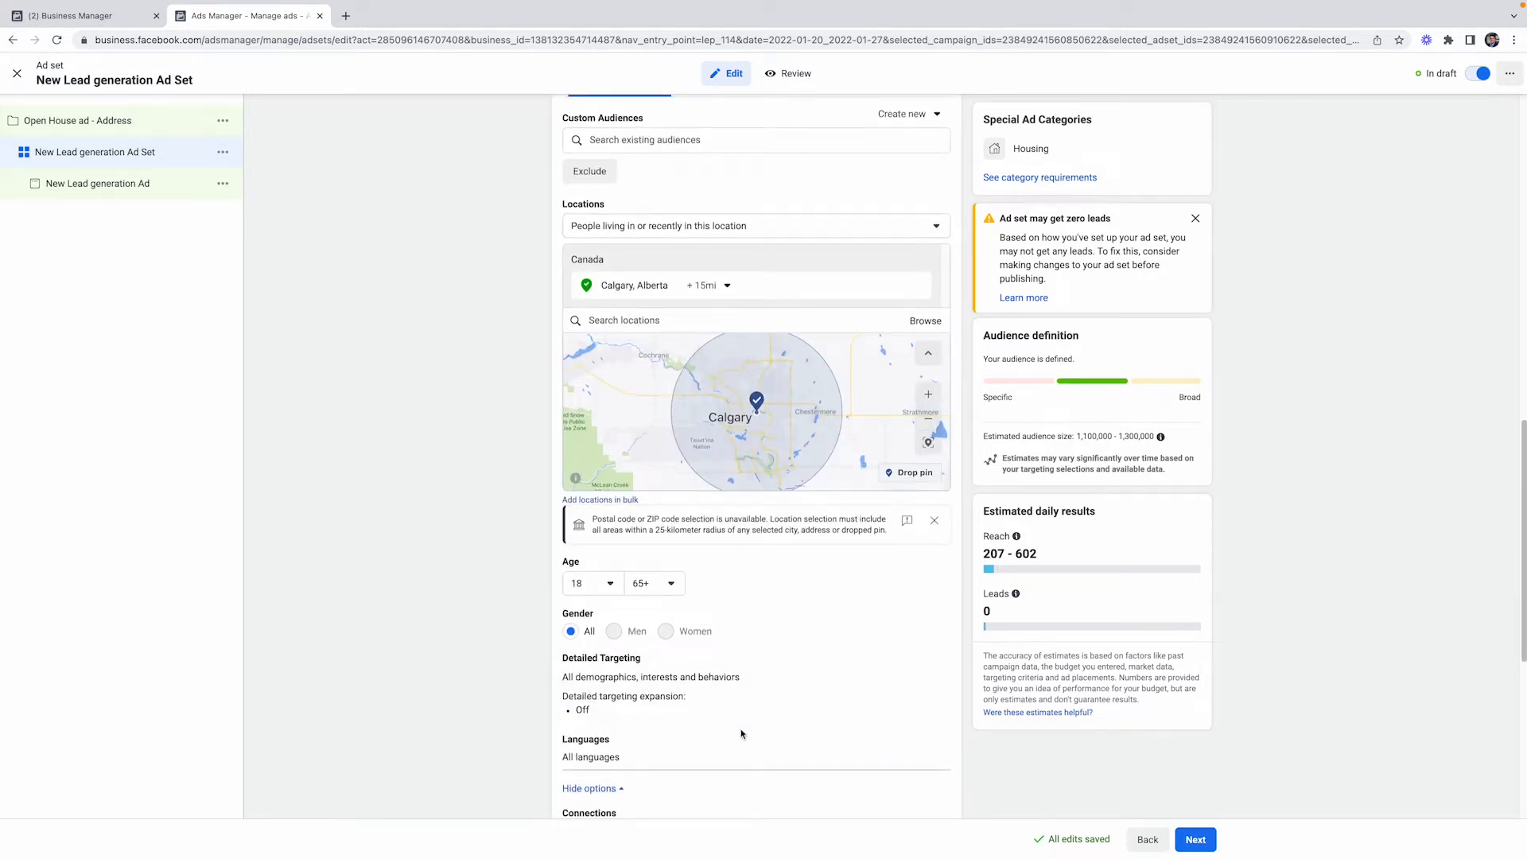
click(932, 662)
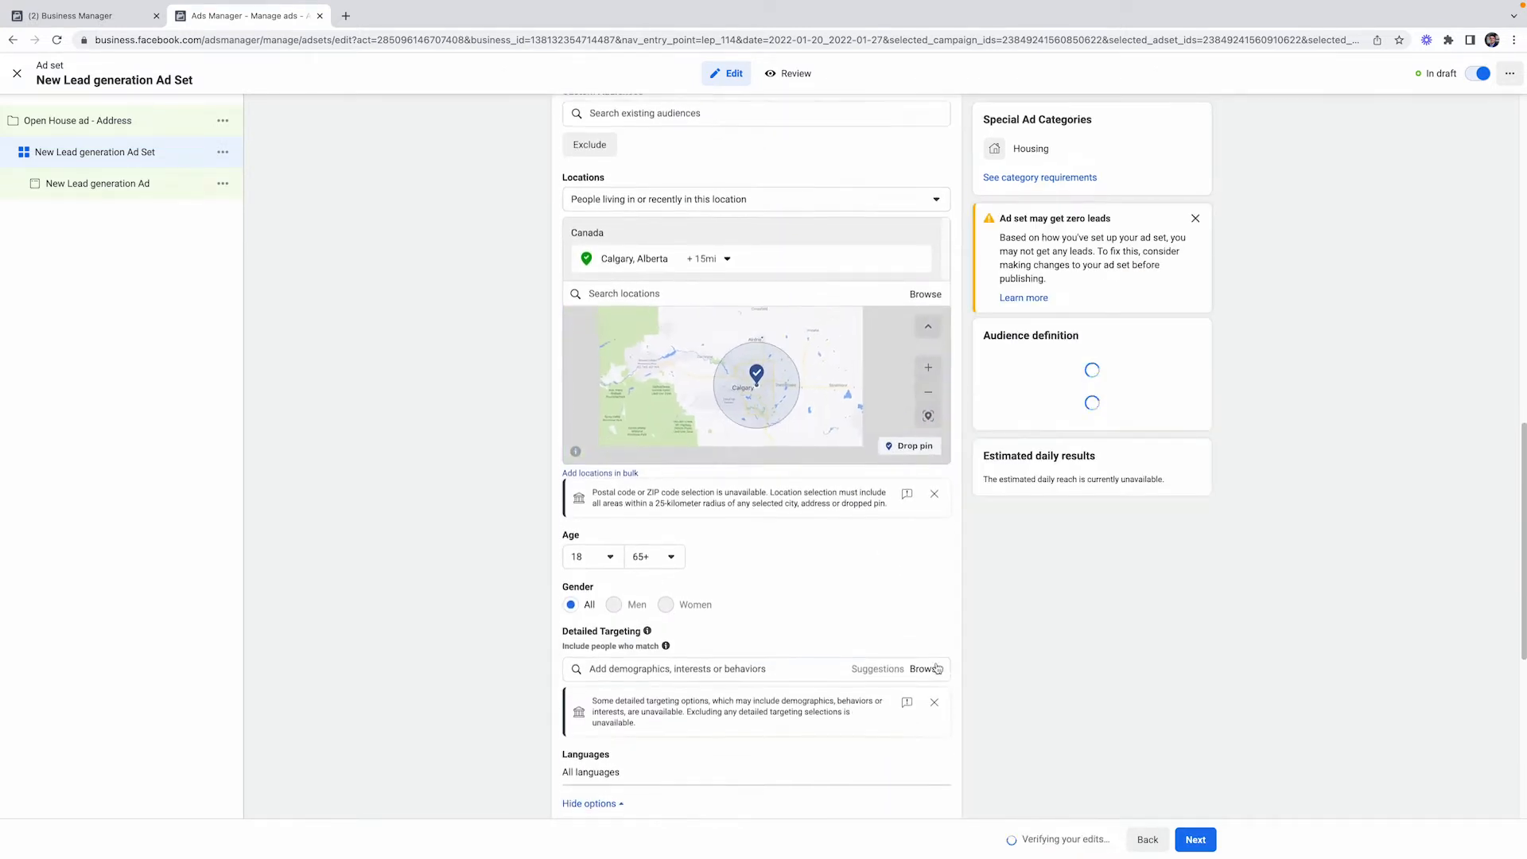
scroll(785, 660, down, 2)
scroll(785, 661, down, 1)
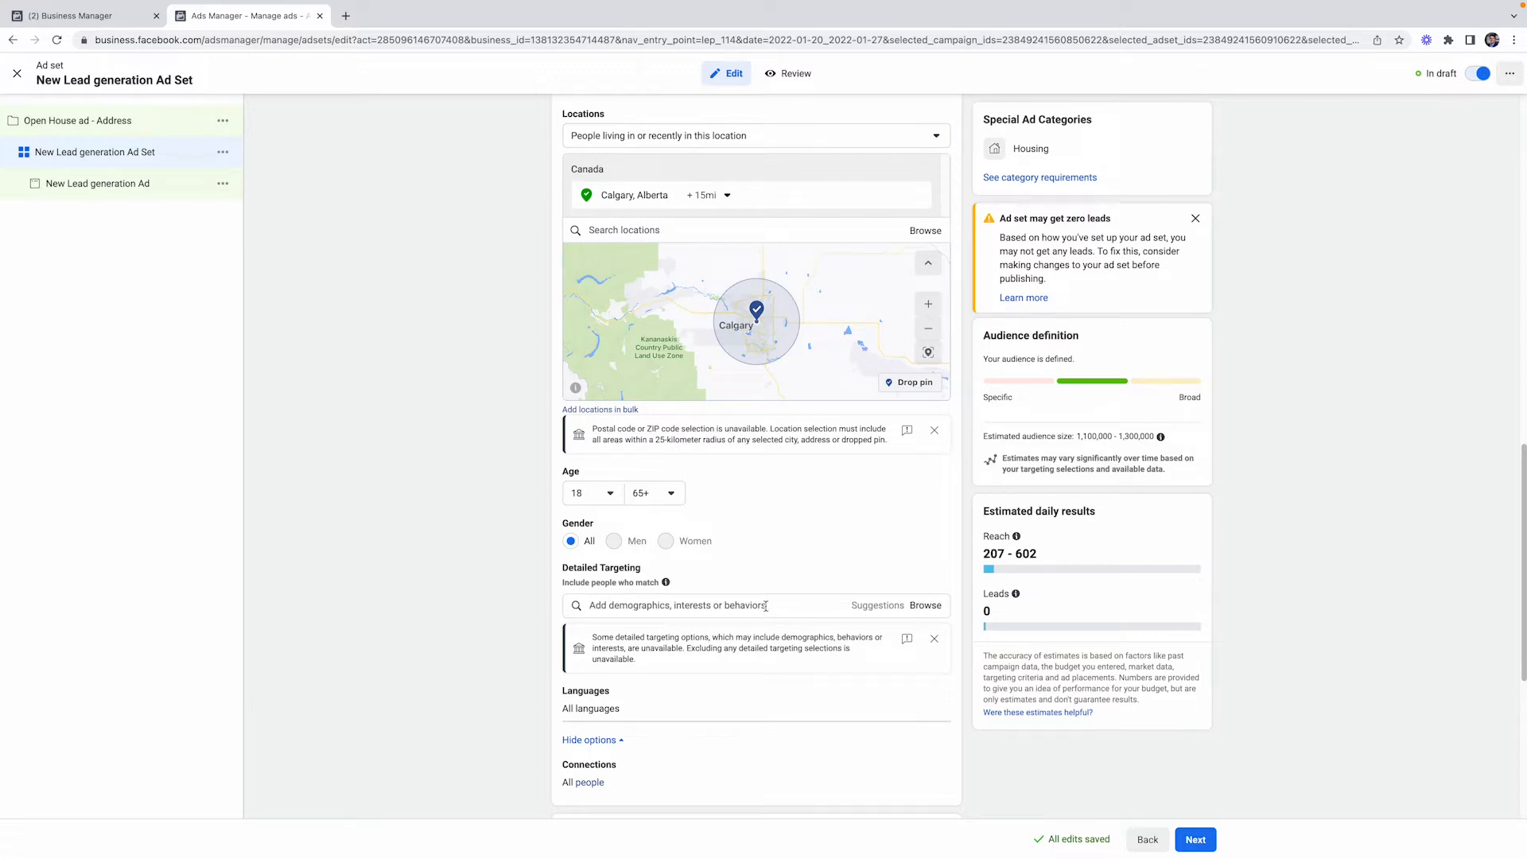
click(765, 606)
text(zillow)
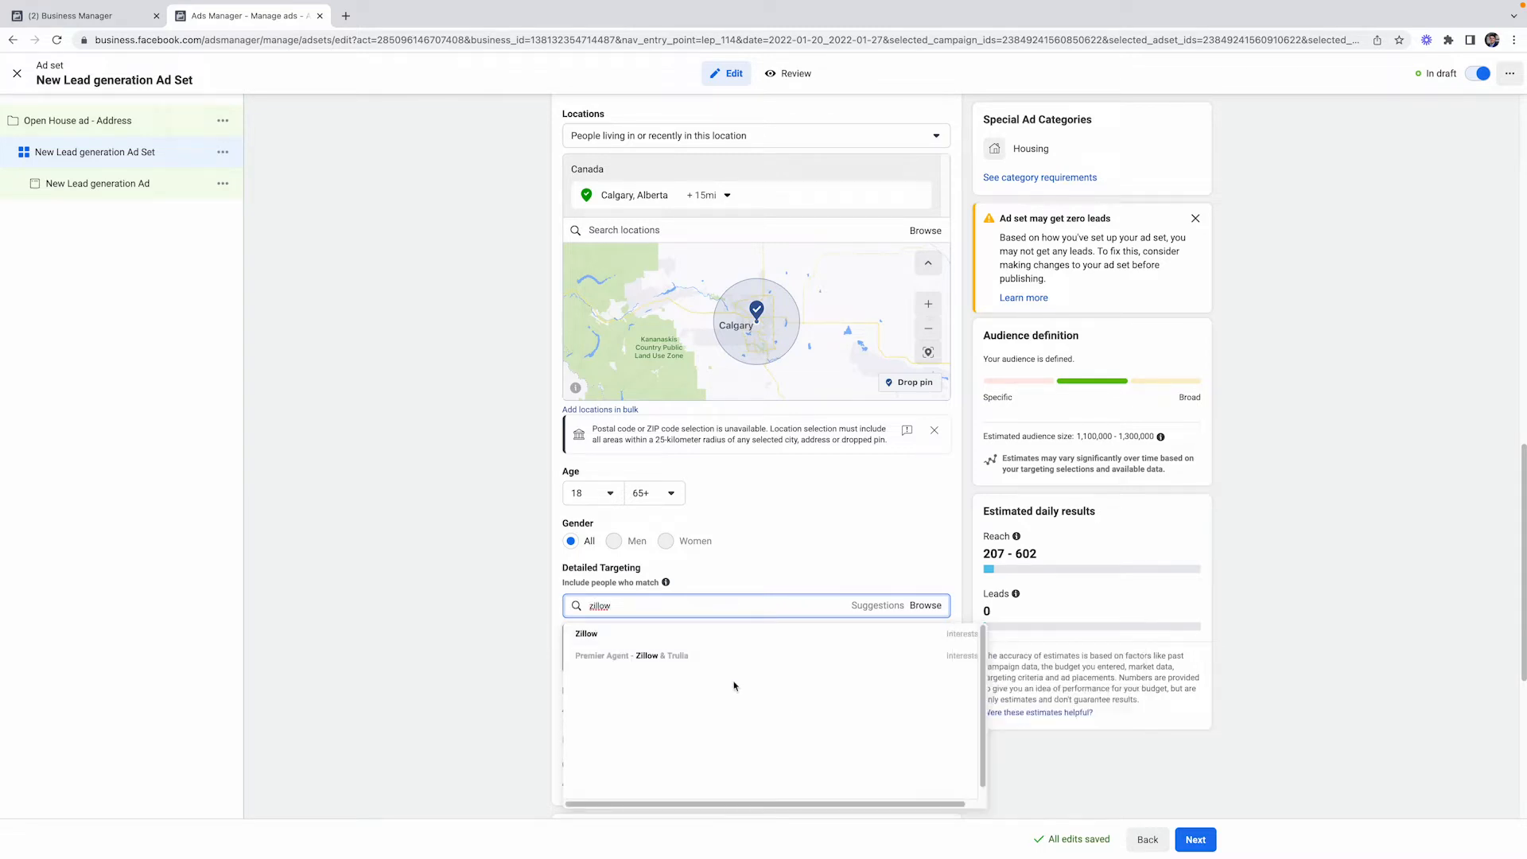
click(724, 637)
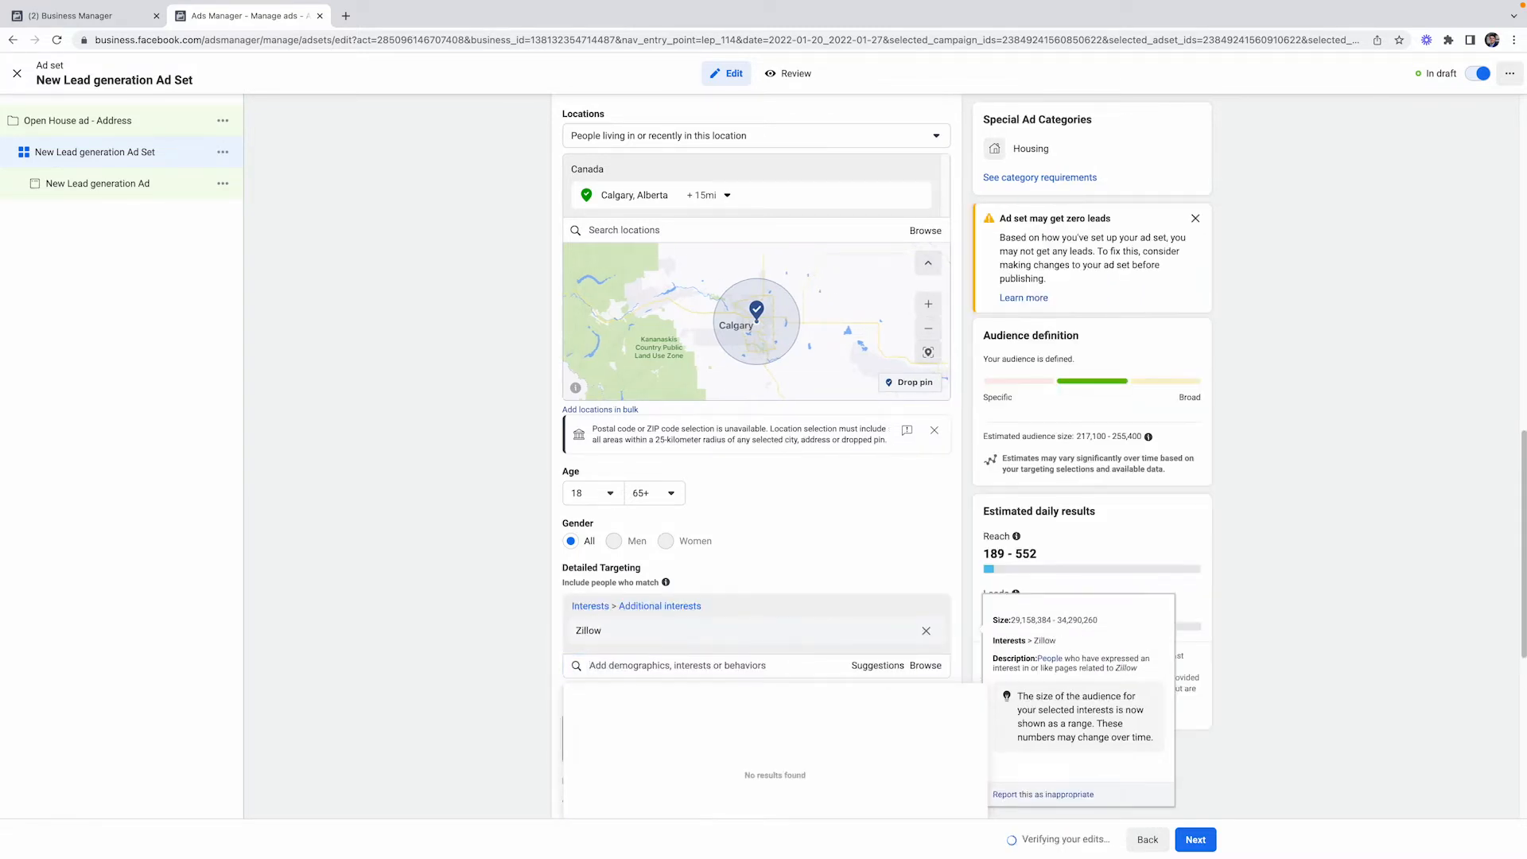
Add realtor.com as another detailed targeting interest and close the suggestions.
text(realtor)
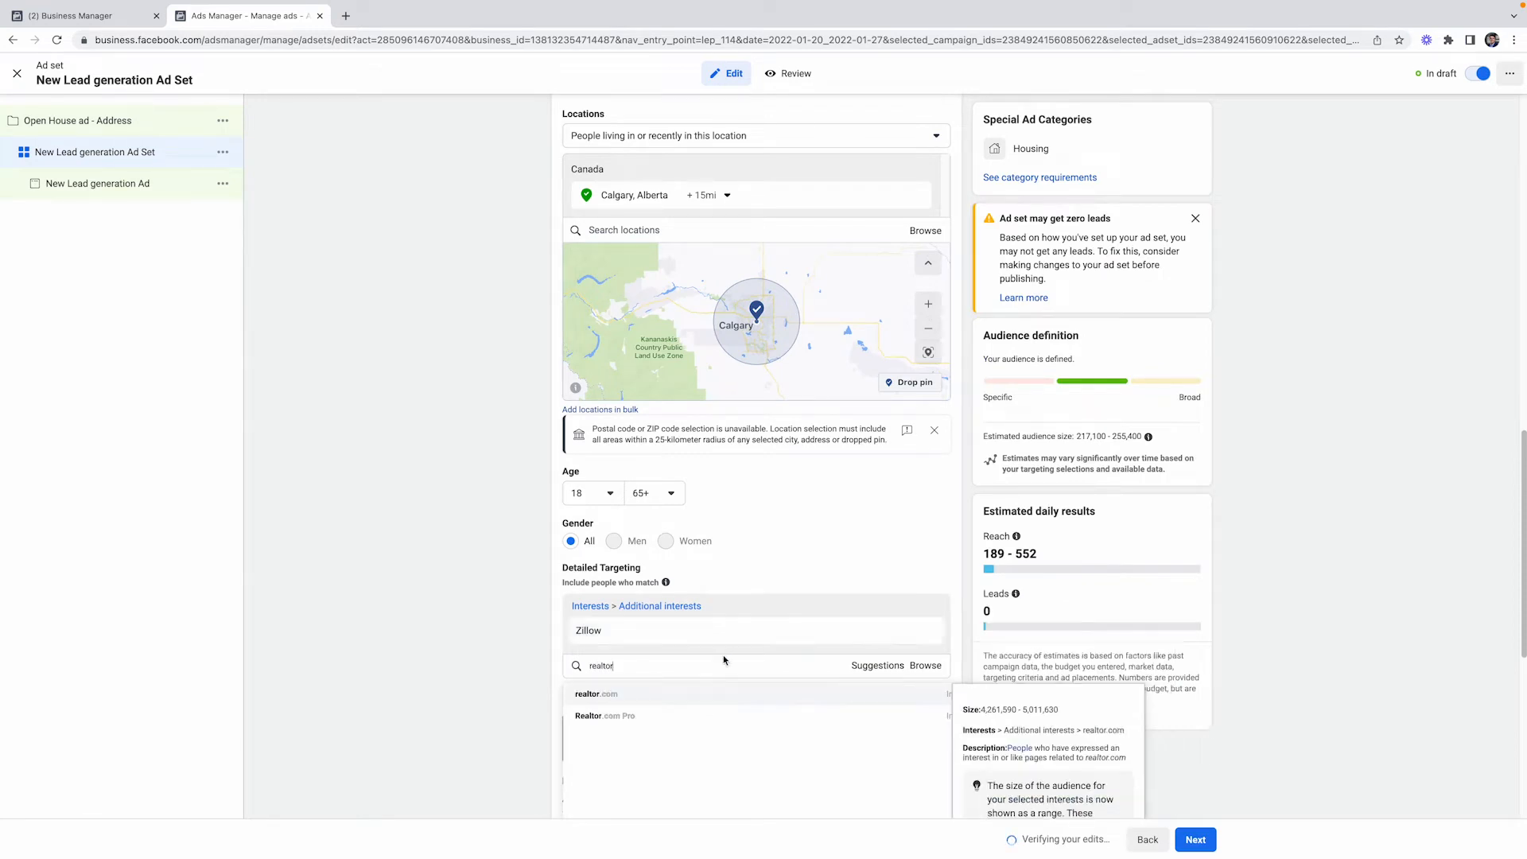
click(717, 696)
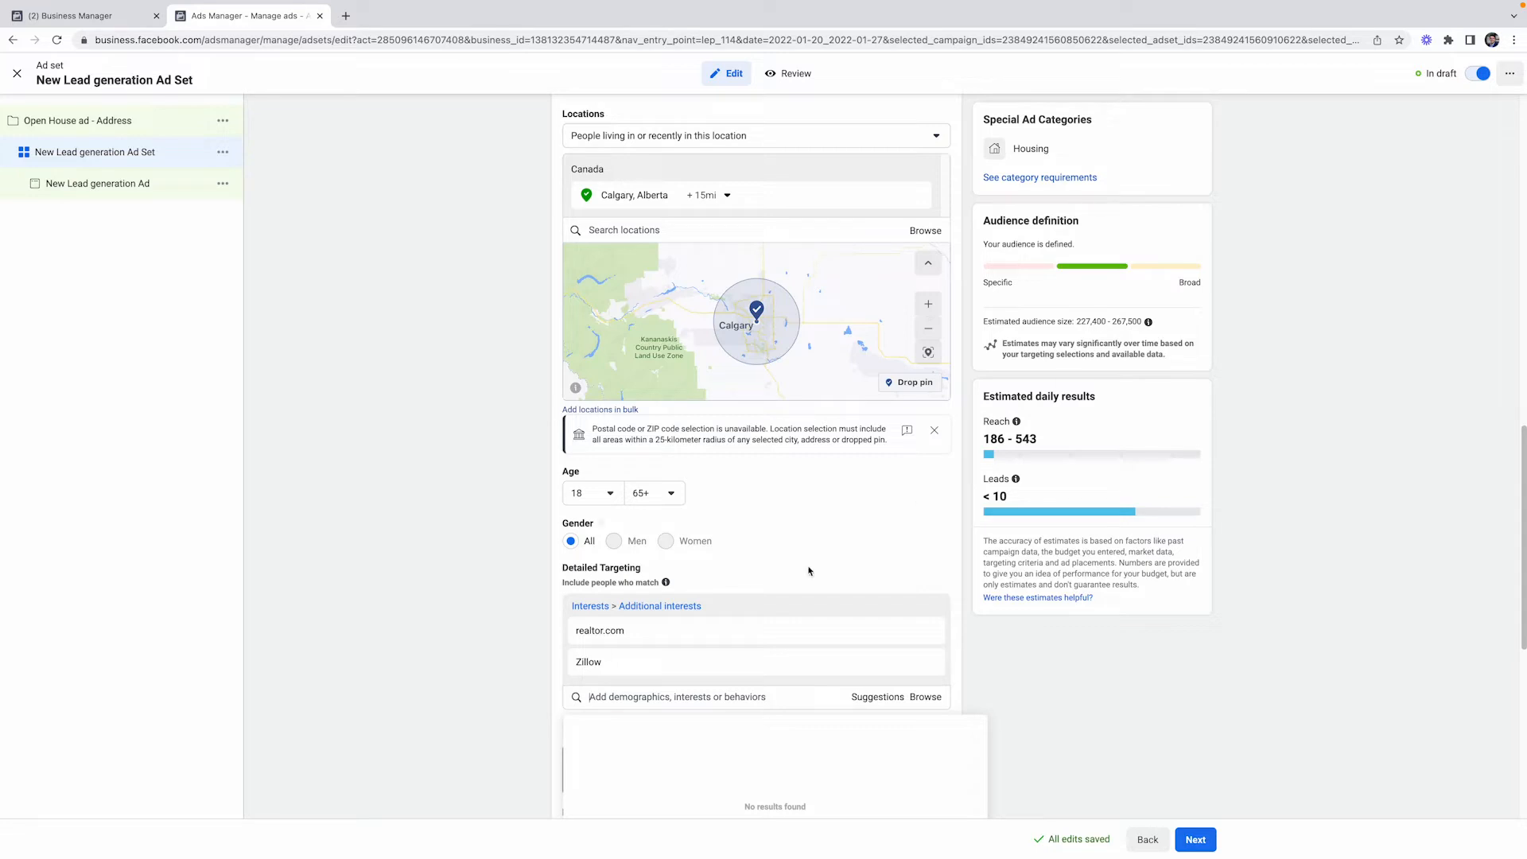
mouse_move(642, 658)
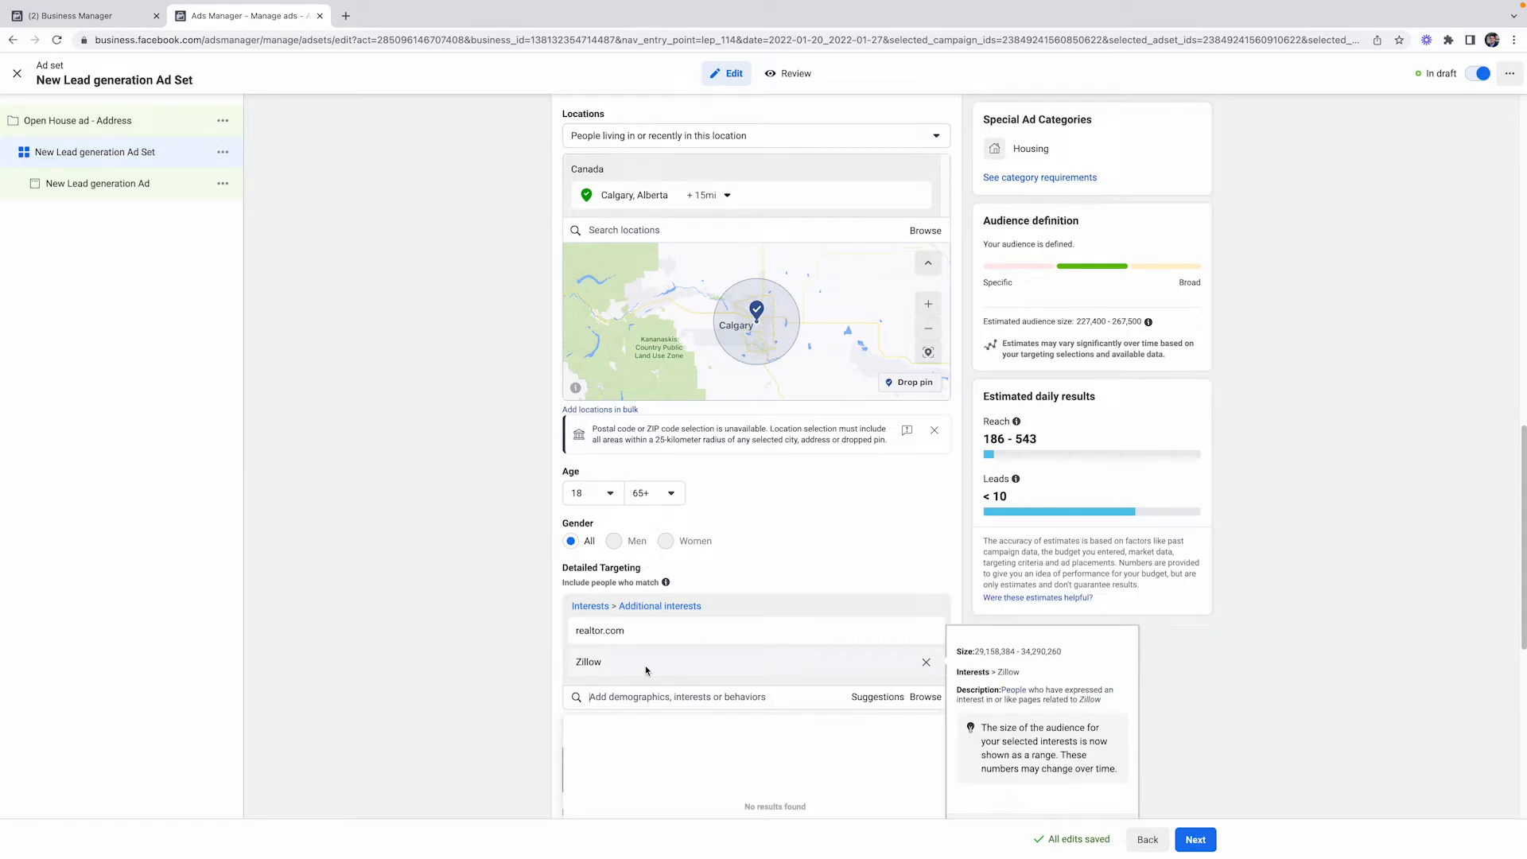
click(822, 566)
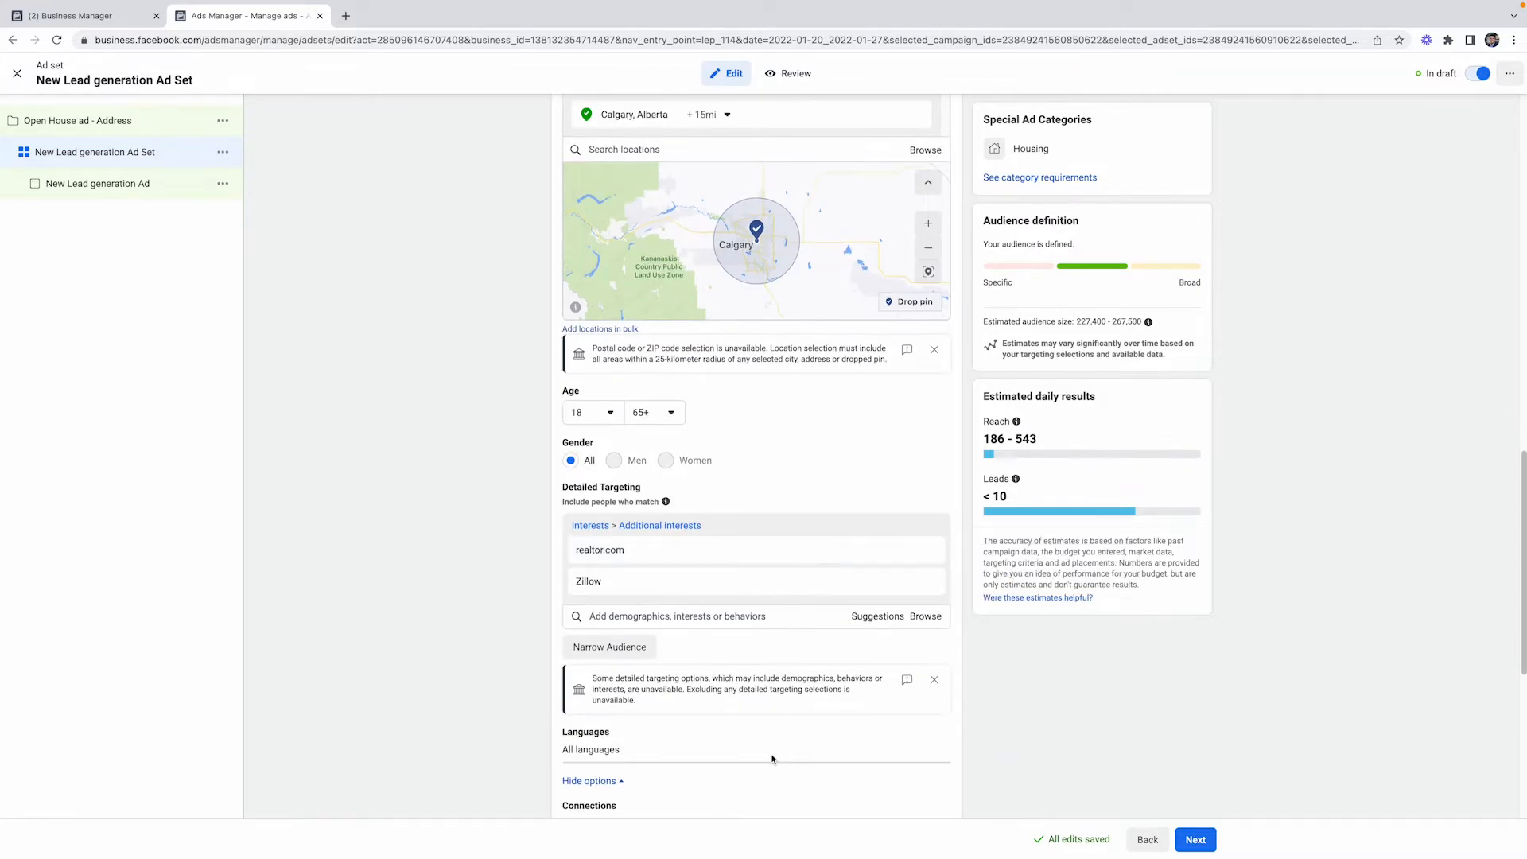
Switch the ad set to manual placements and exclude the Audience network platform.
scroll(773, 756, down, 3)
scroll(771, 760, down, 3)
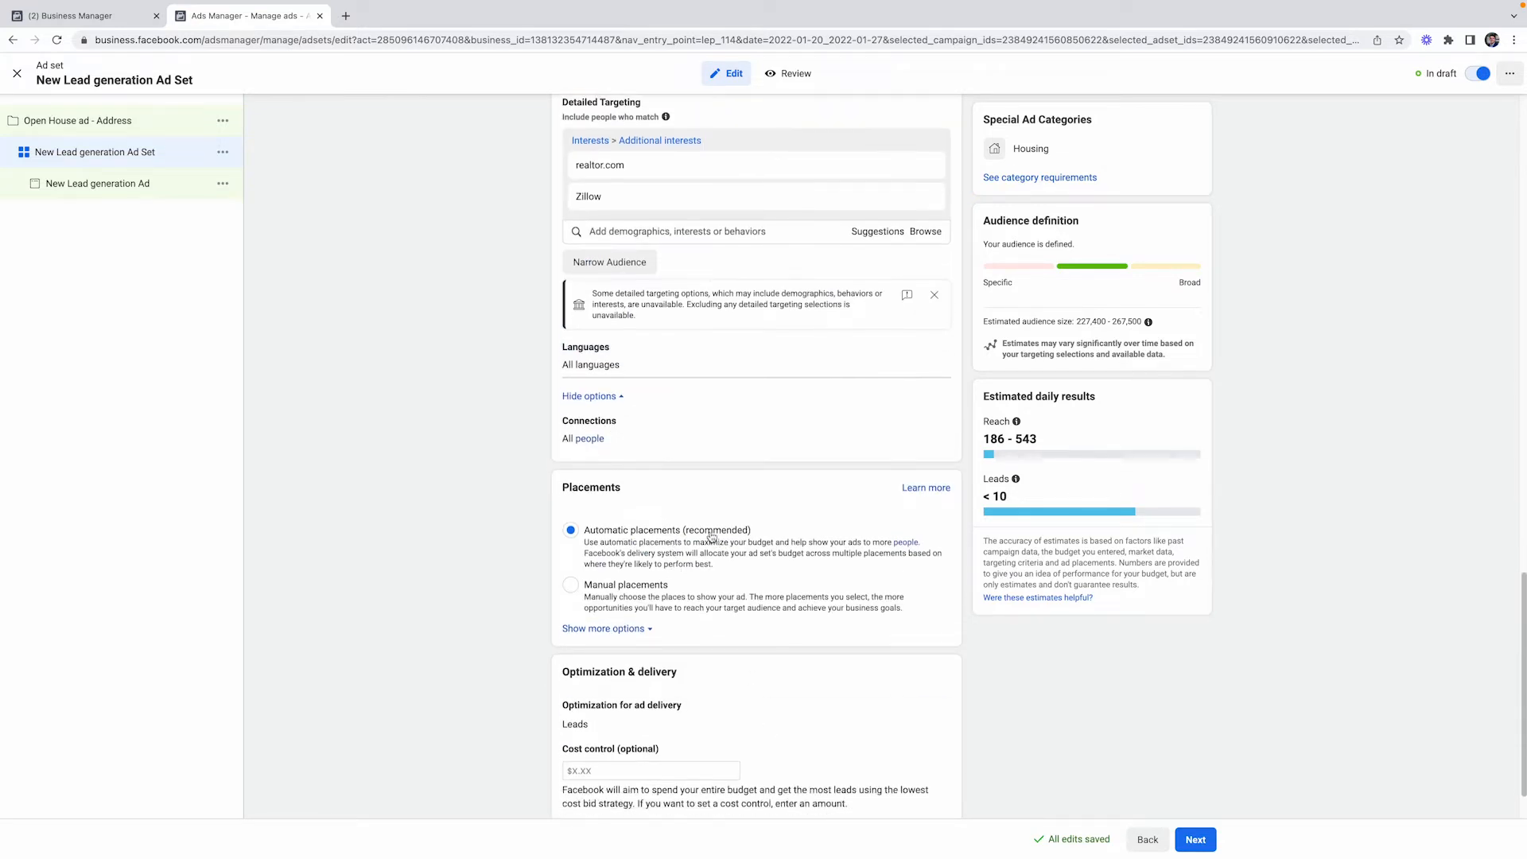
click(605, 629)
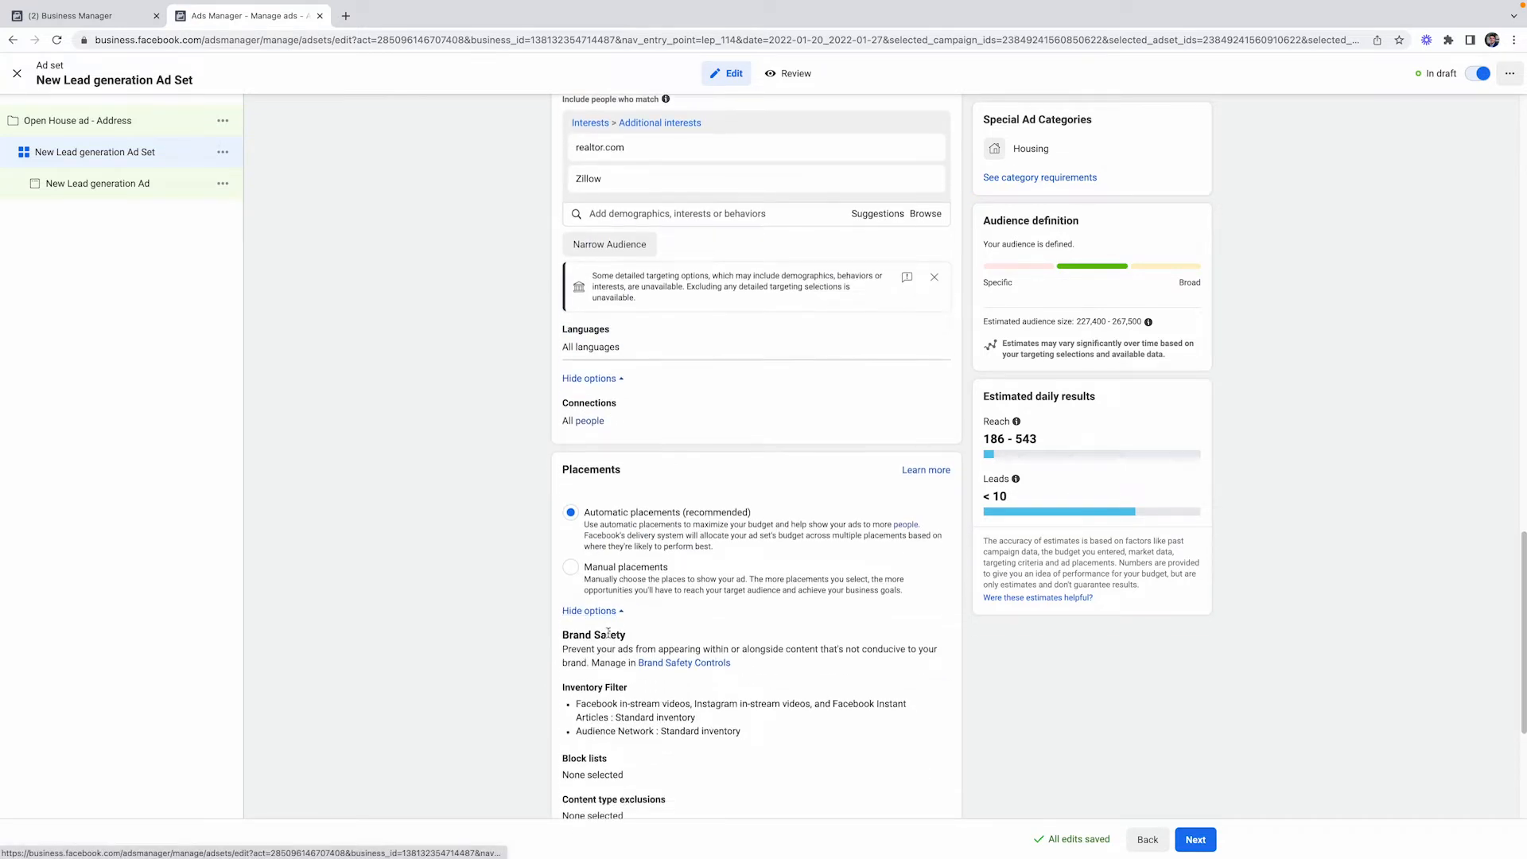
click(645, 591)
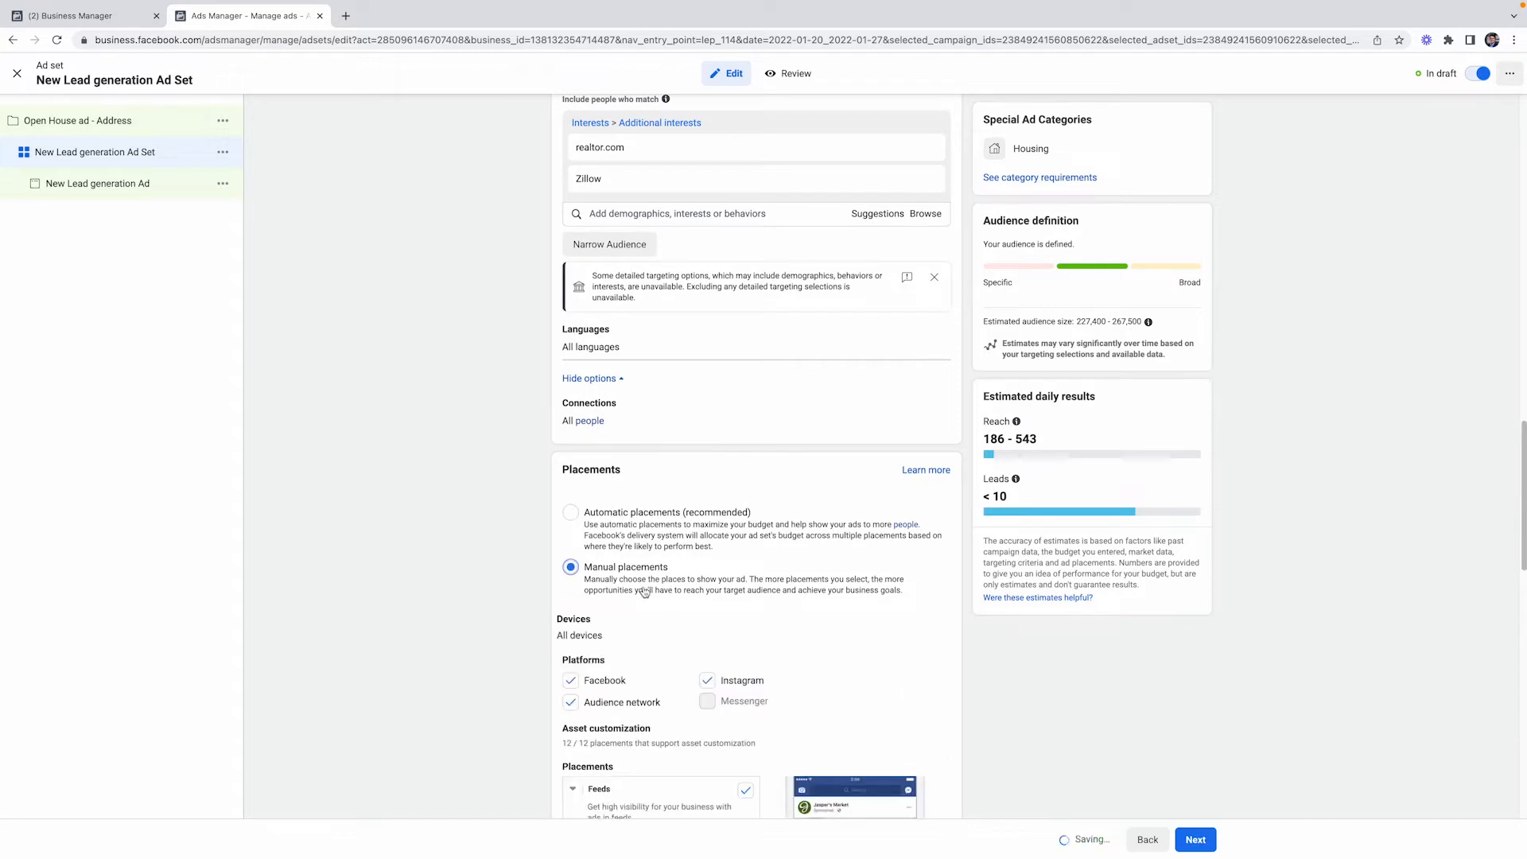
scroll(656, 598, down, 2)
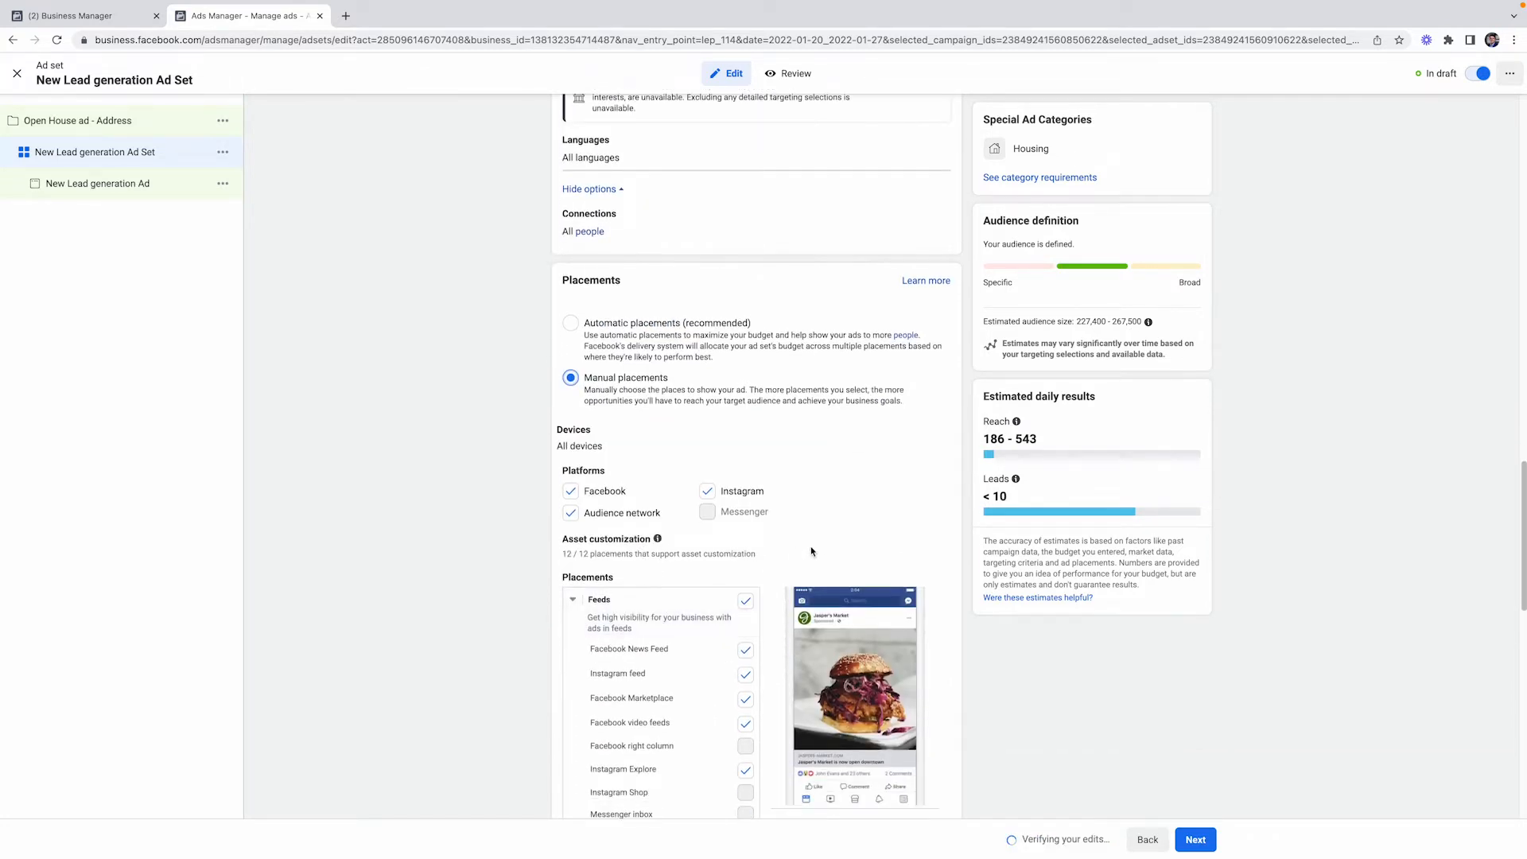
scroll(815, 548, down, 1)
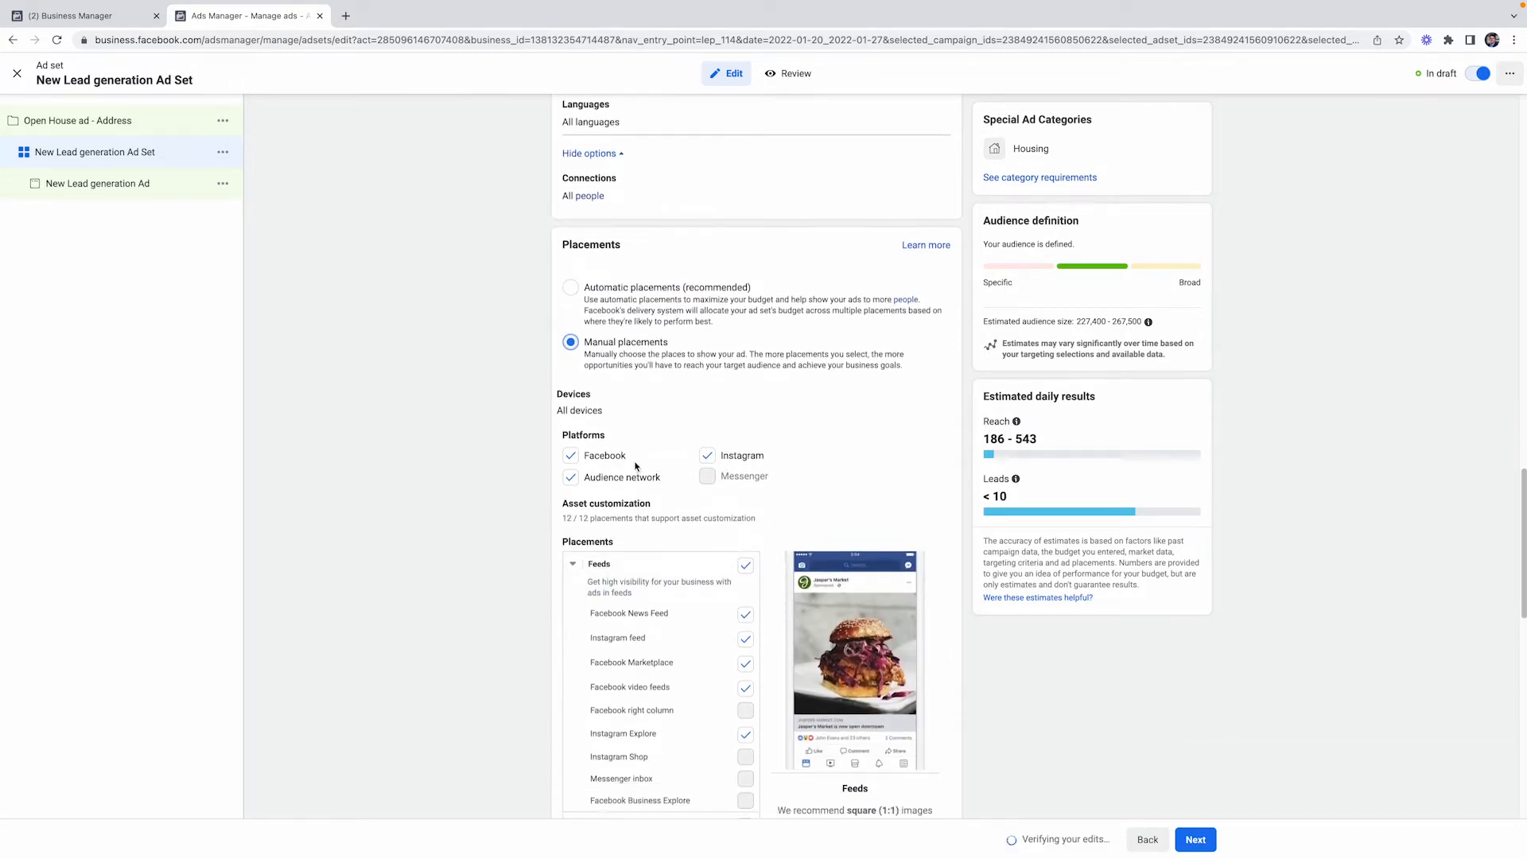
click(570, 478)
Exclude the Facebook video feeds, Instagram Stories and Facebook Stories placements.
scroll(675, 590, down, 2)
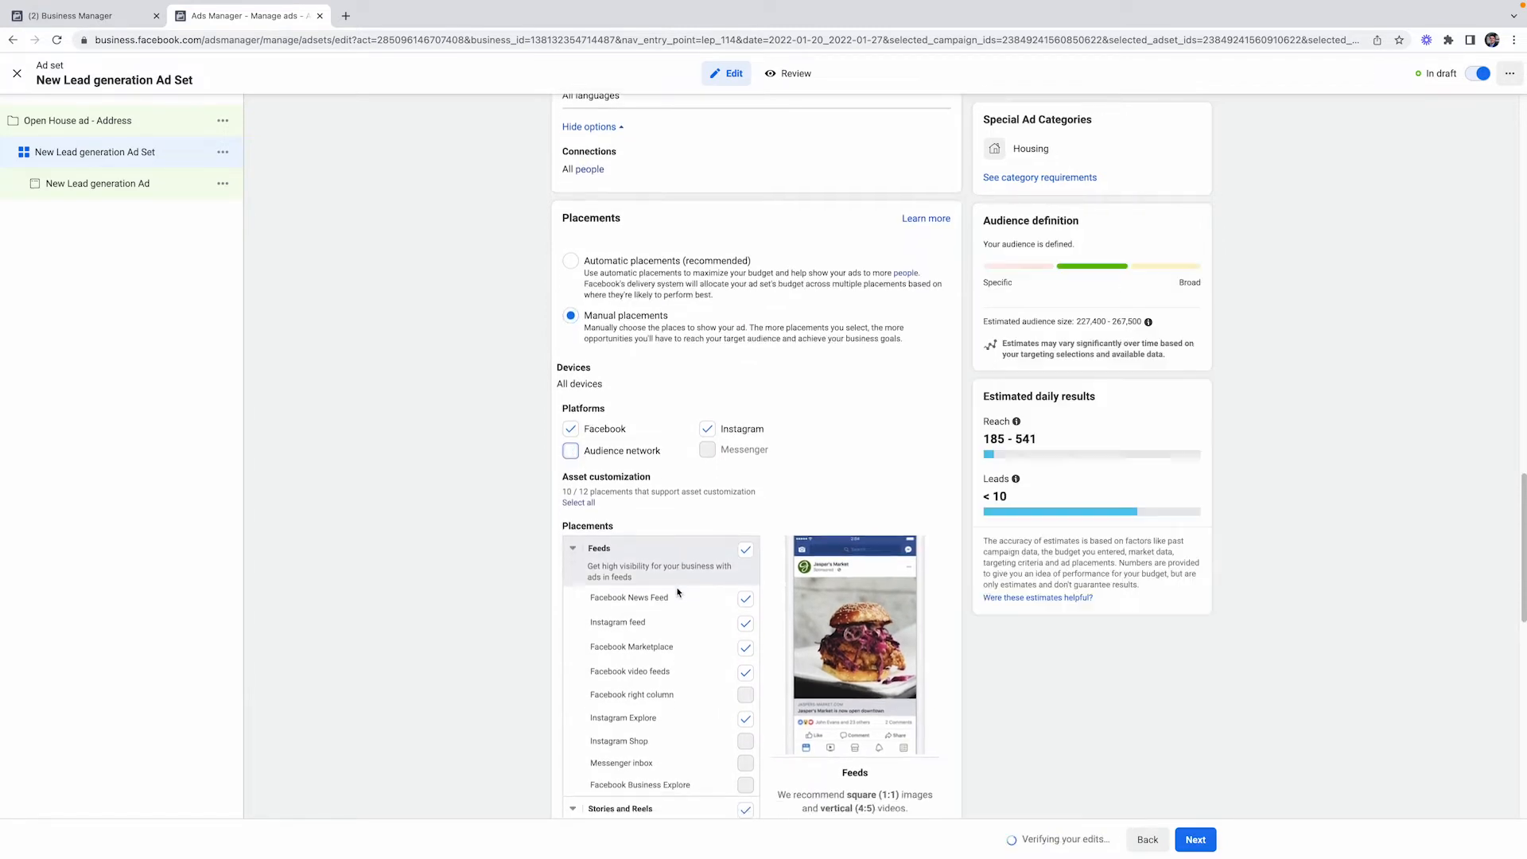
scroll(672, 608, down, 1)
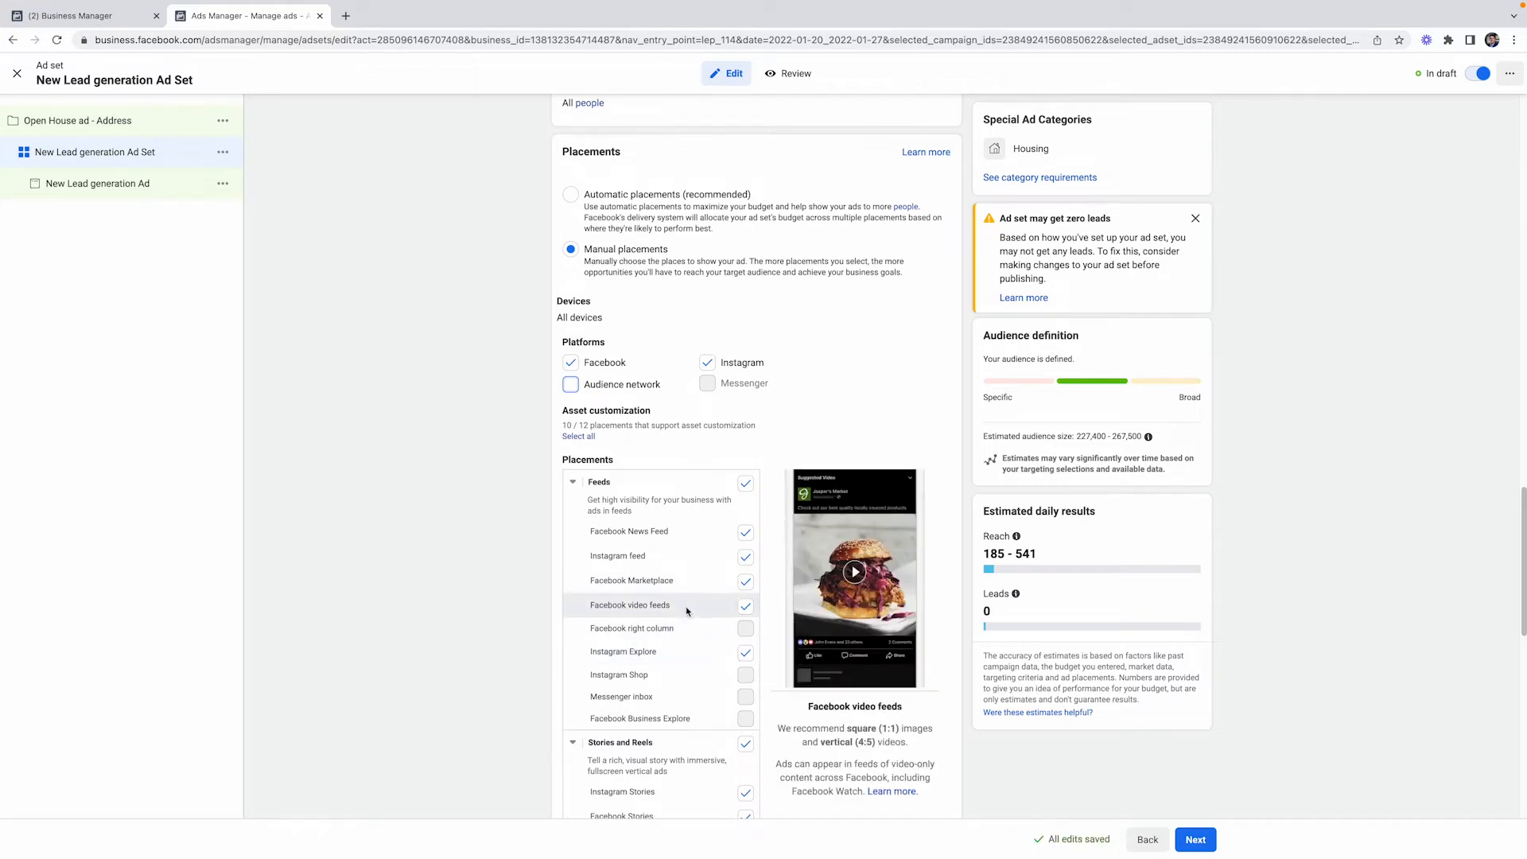
click(746, 607)
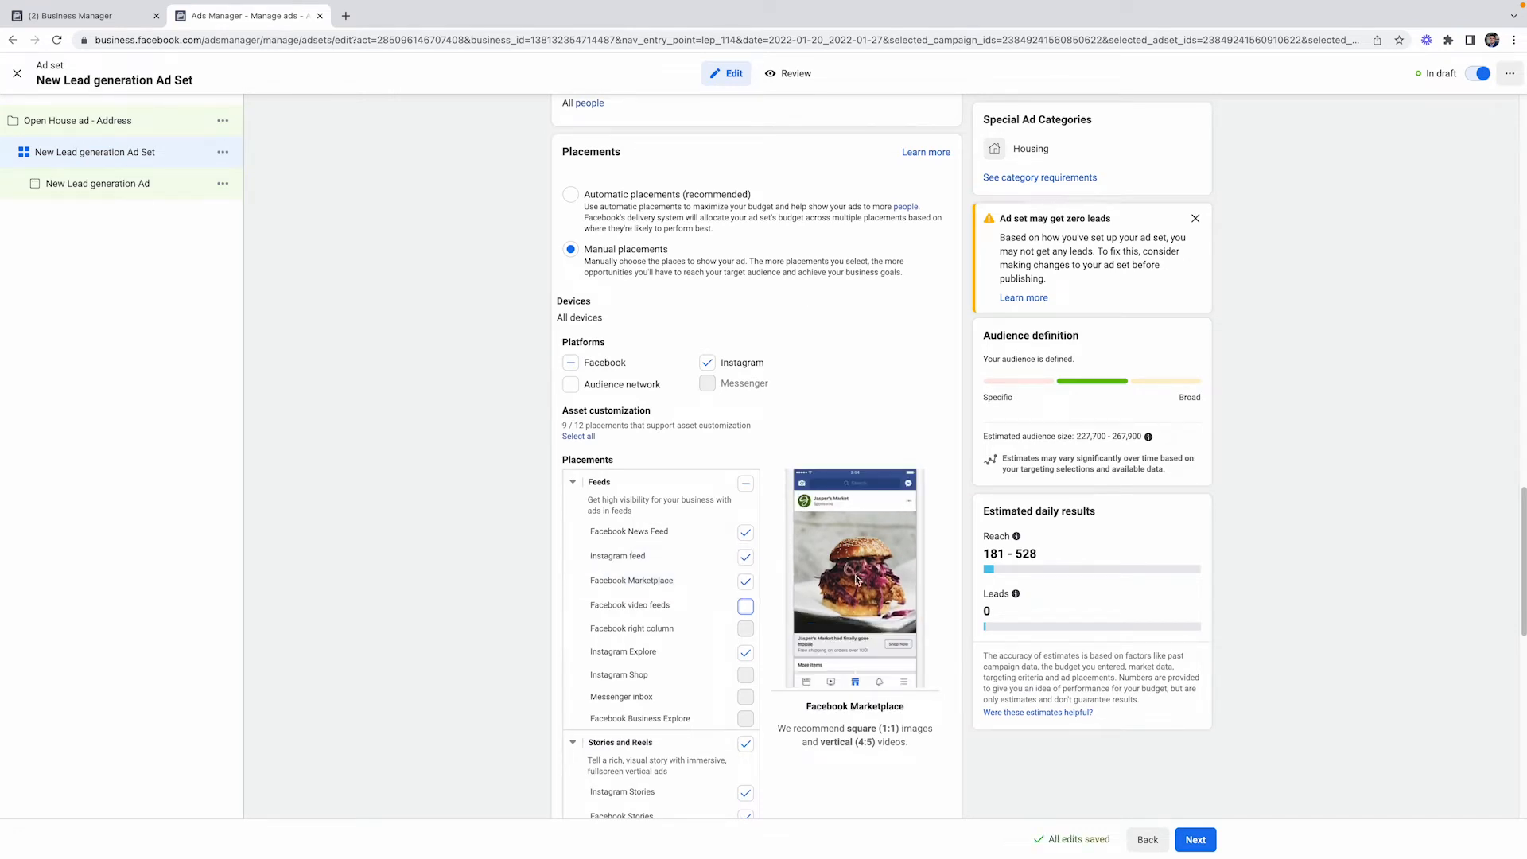
scroll(645, 646, down, 3)
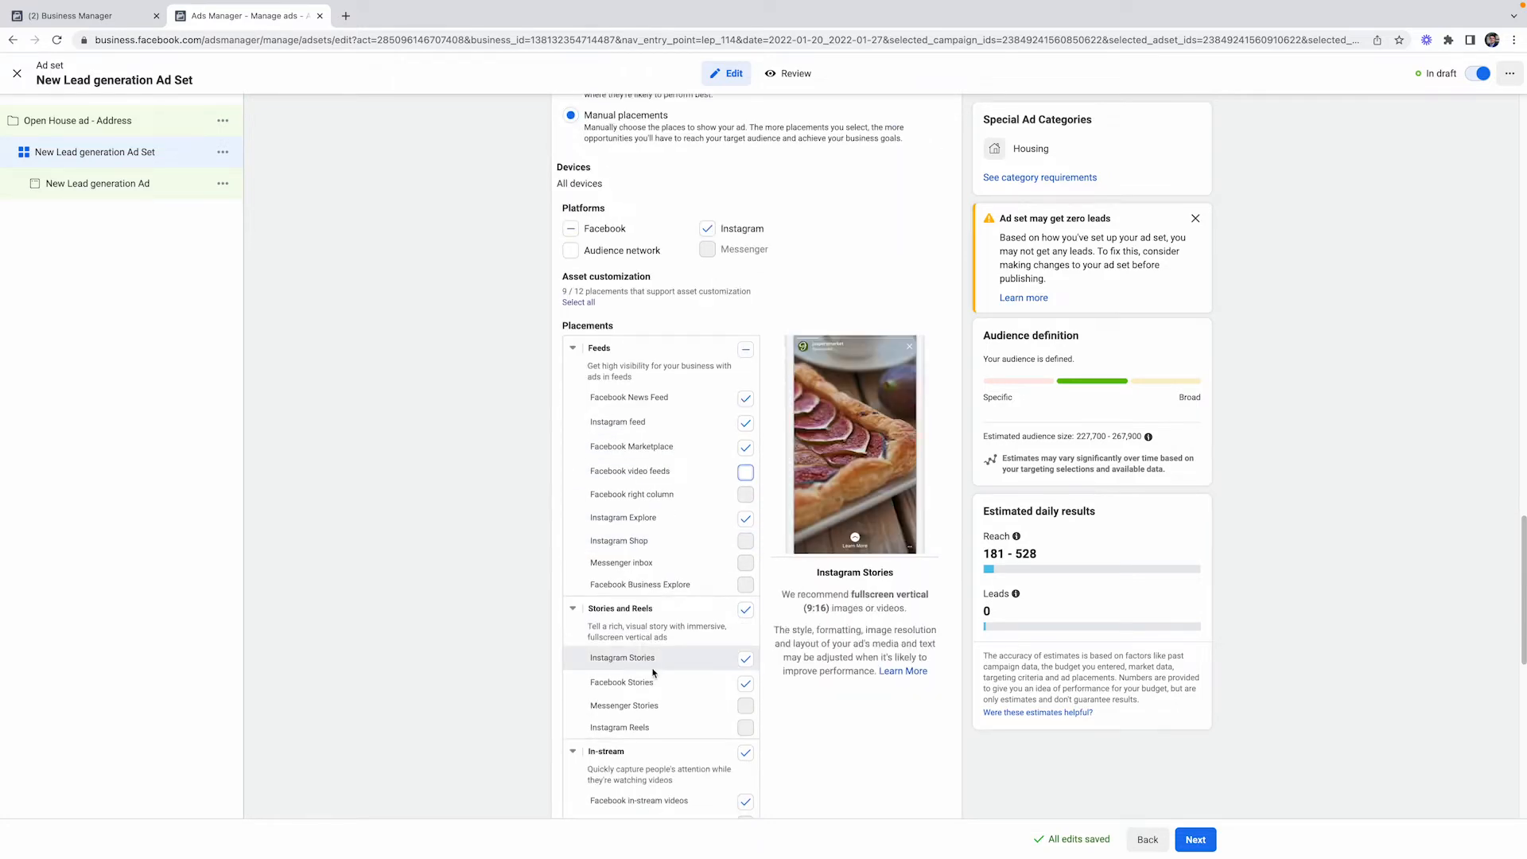
click(744, 661)
click(746, 683)
Exclude the In-stream, Search and In-article placement groups.
scroll(720, 677, down, 3)
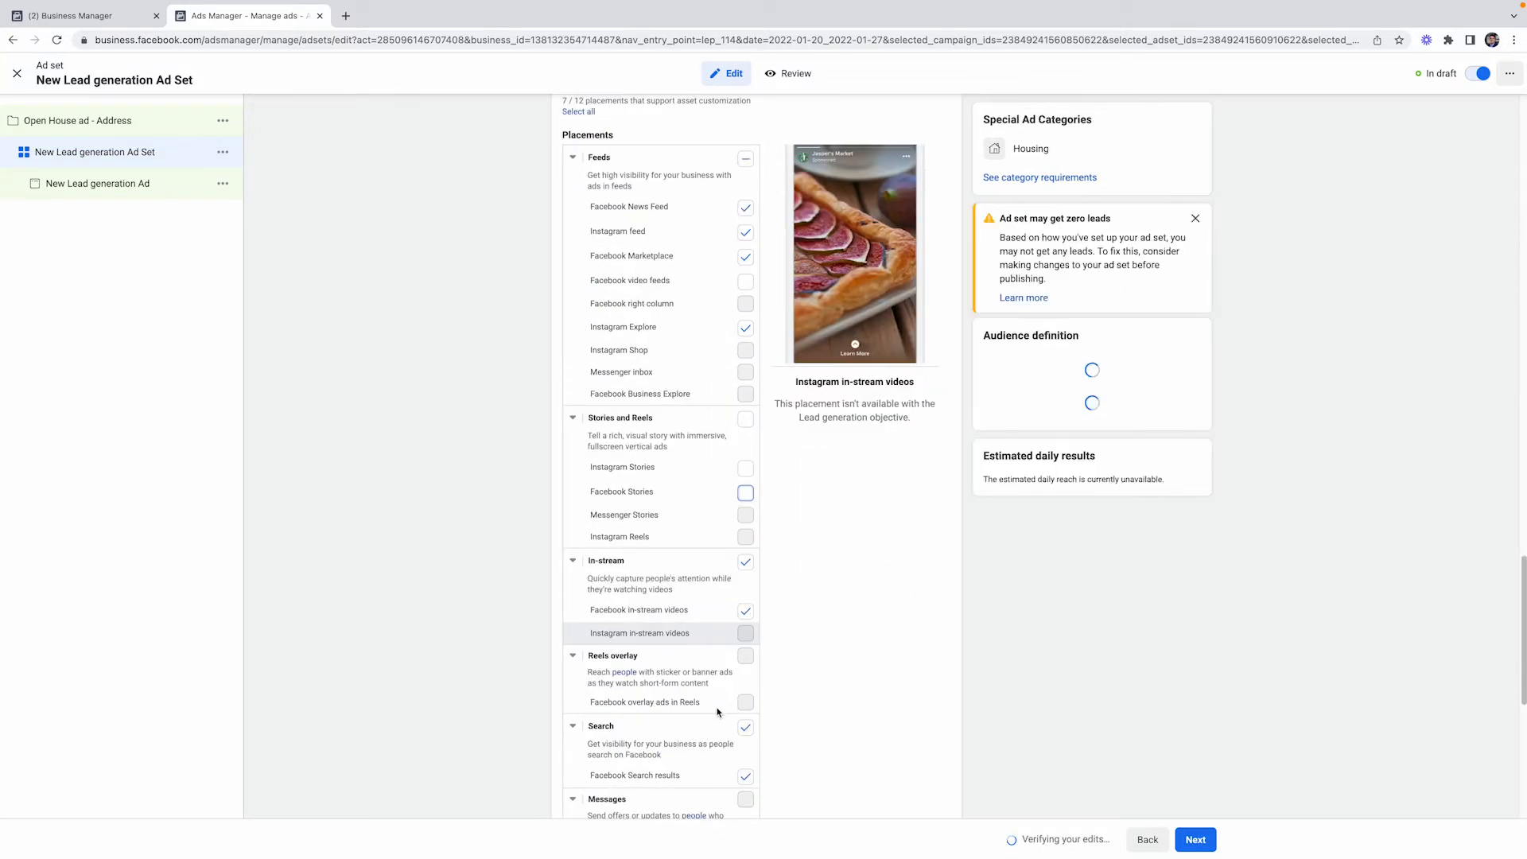
click(745, 562)
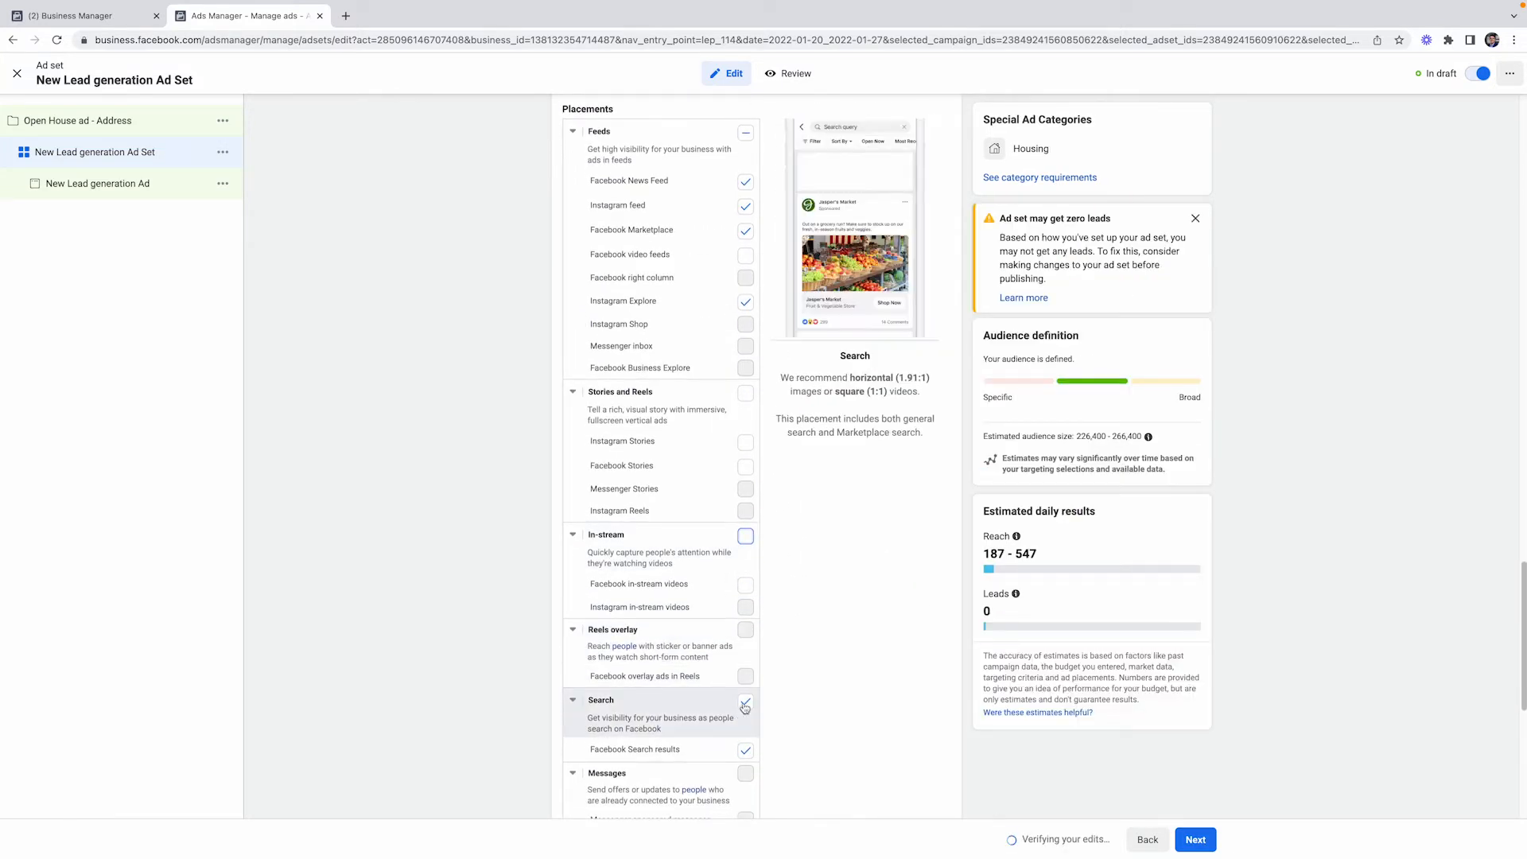
click(744, 702)
scroll(724, 709, down, 2)
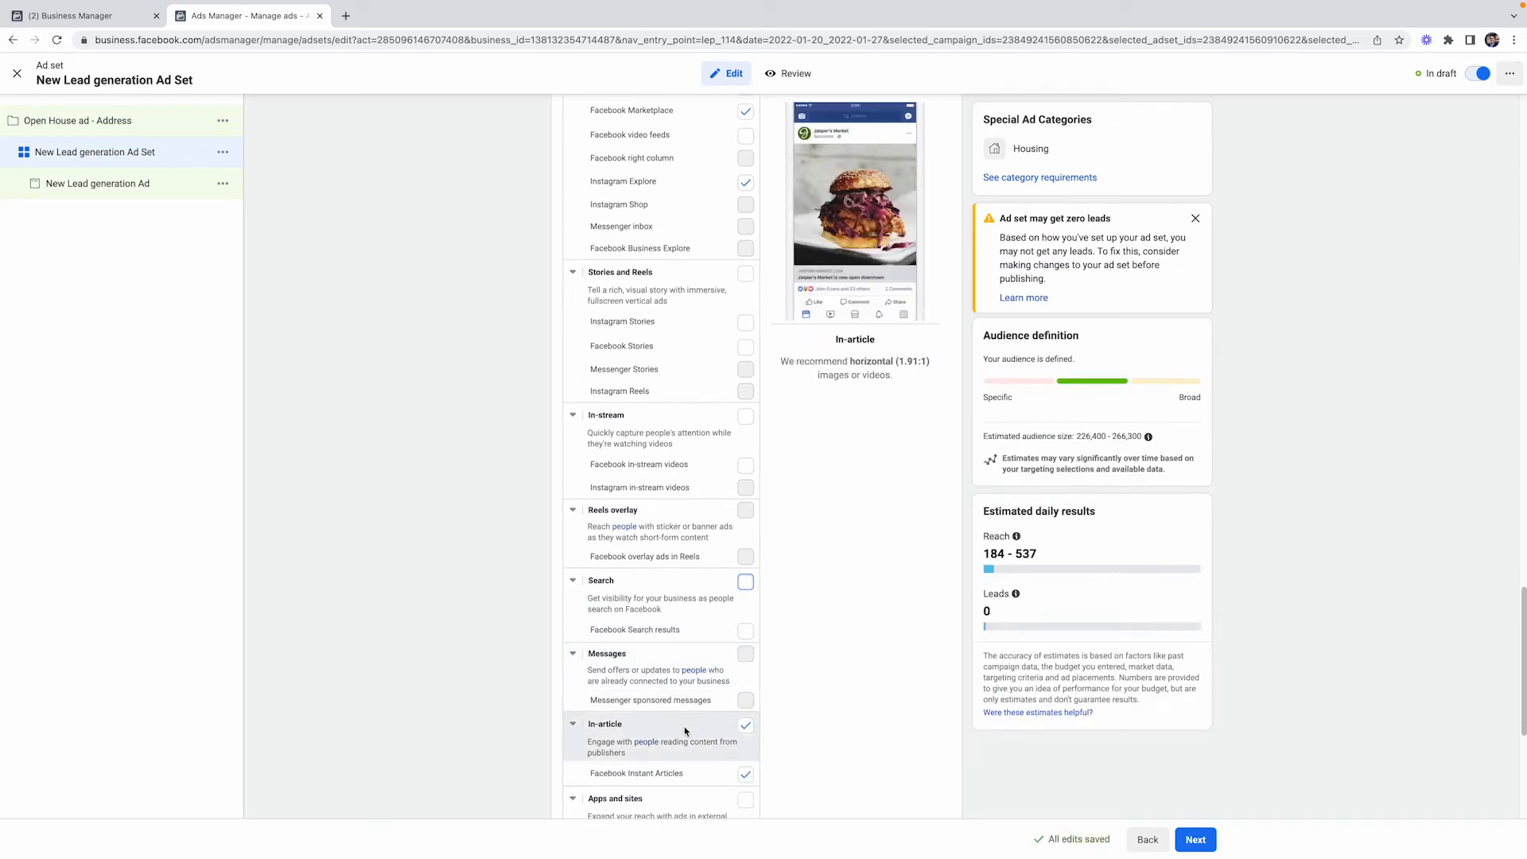
scroll(684, 720, down, 1)
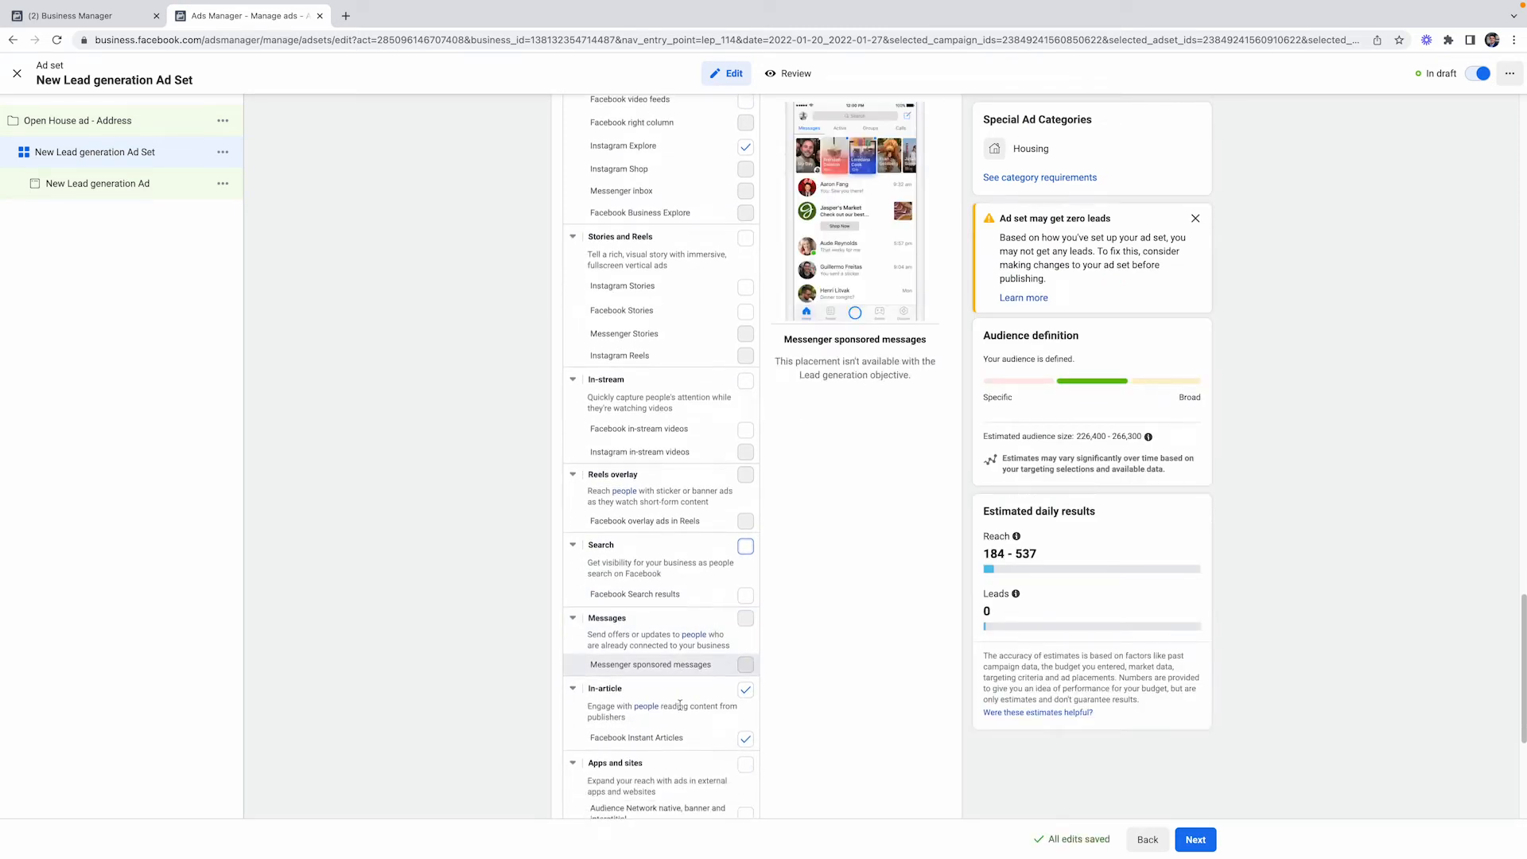
click(745, 689)
Review the additional placement options and the optimization and delivery settings, and continue to the ad setup.
scroll(724, 691, down, 3)
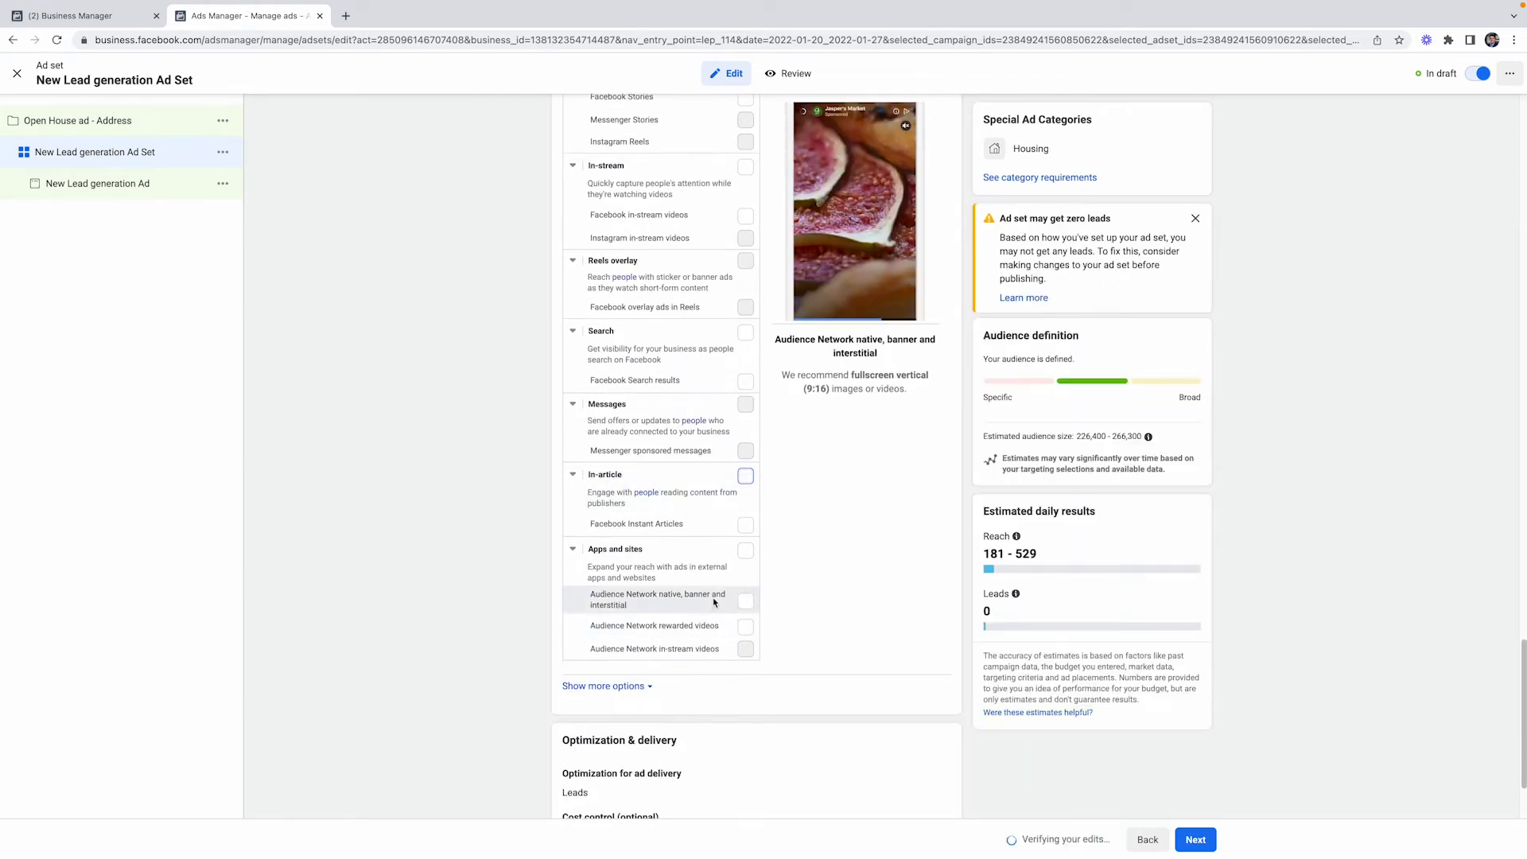
scroll(700, 648, down, 2)
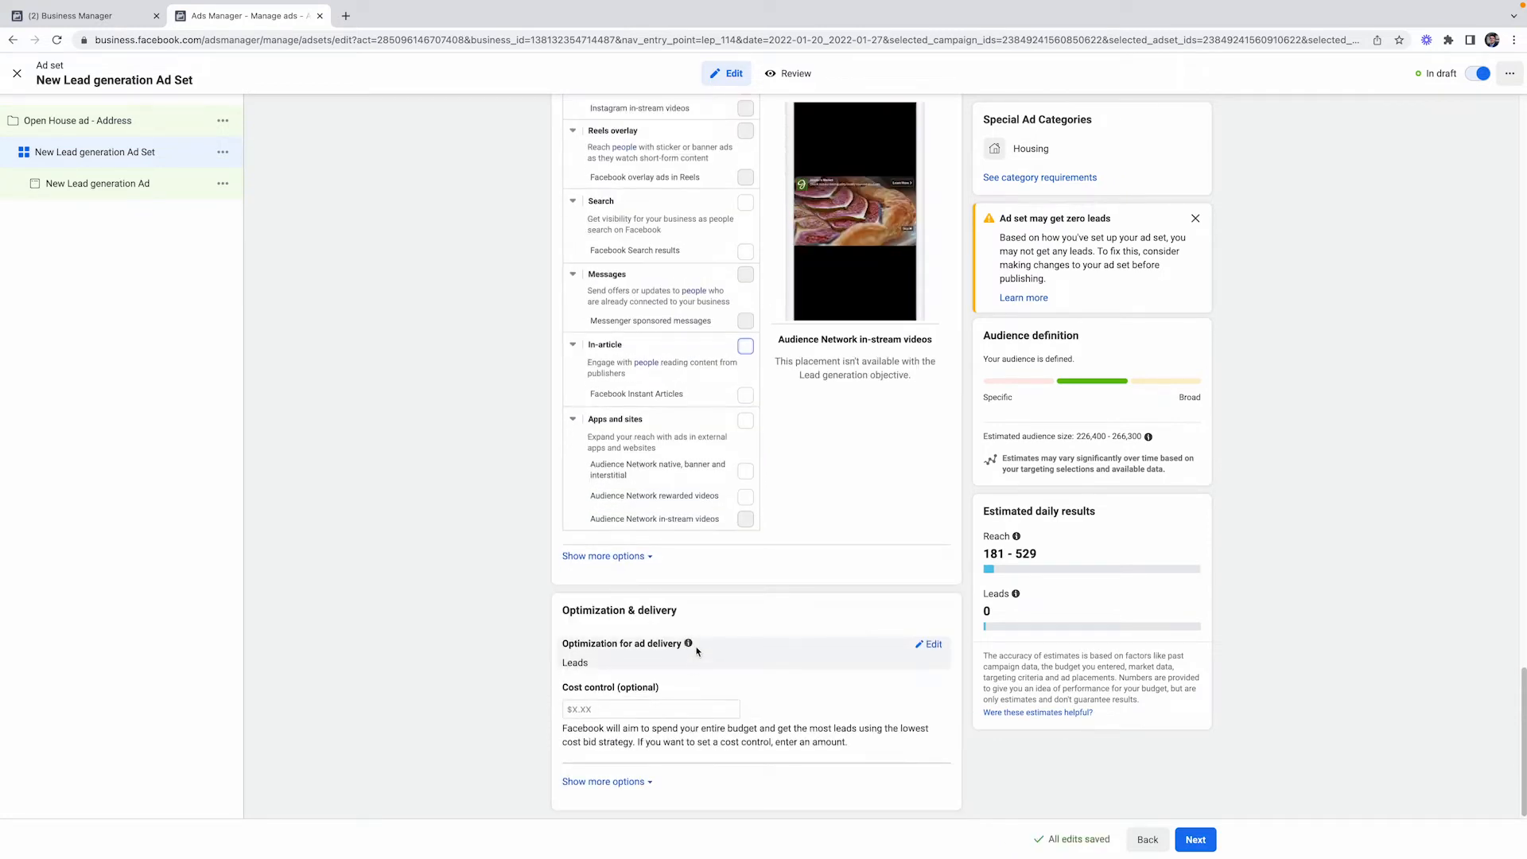
click(630, 558)
scroll(629, 558, down, 1)
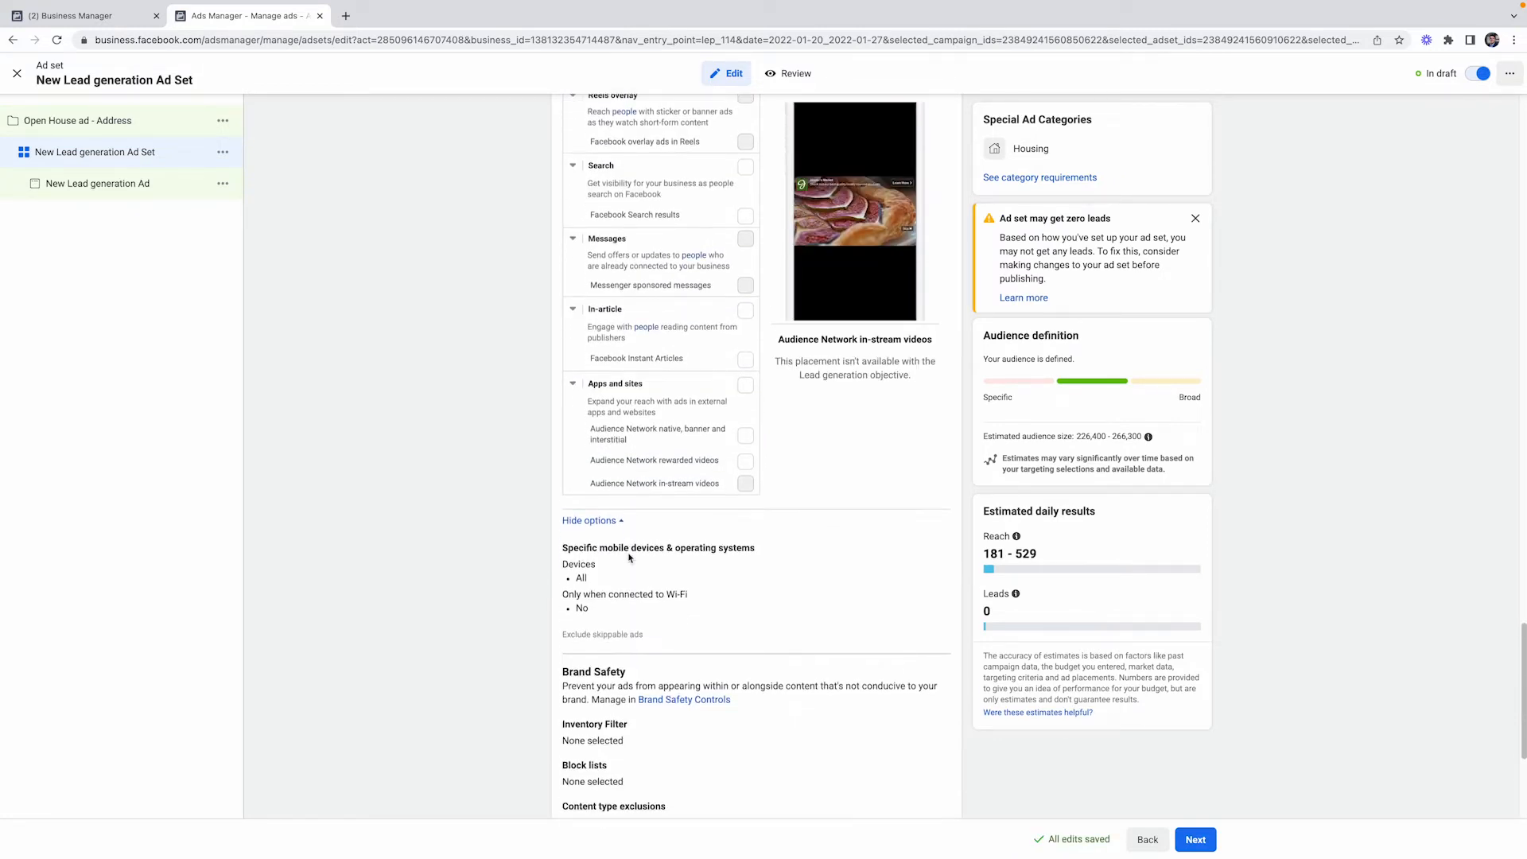
scroll(799, 628, down, 3)
scroll(799, 613, down, 2)
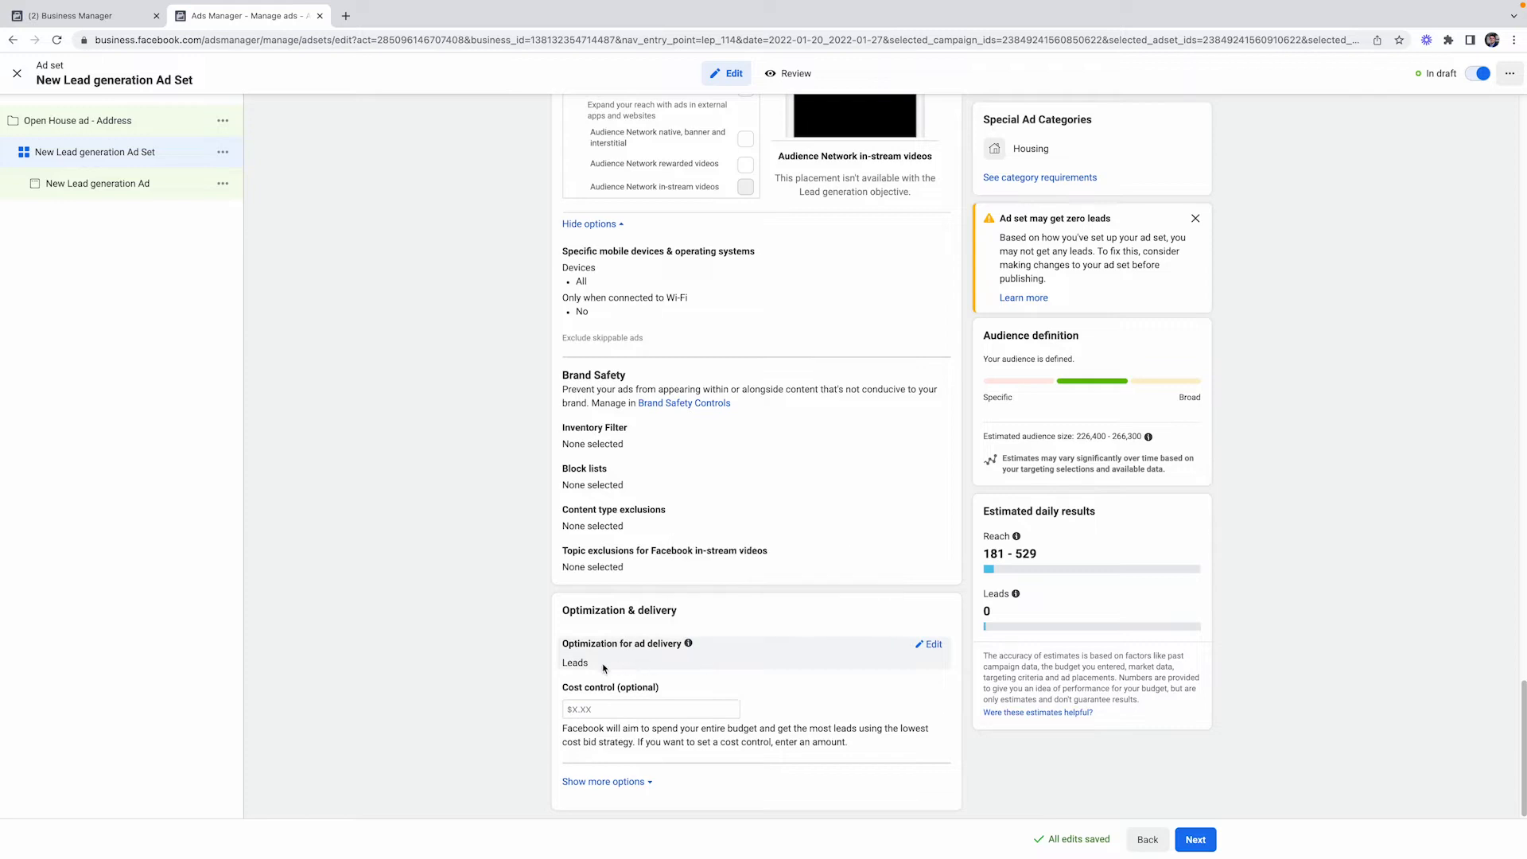
click(1209, 845)
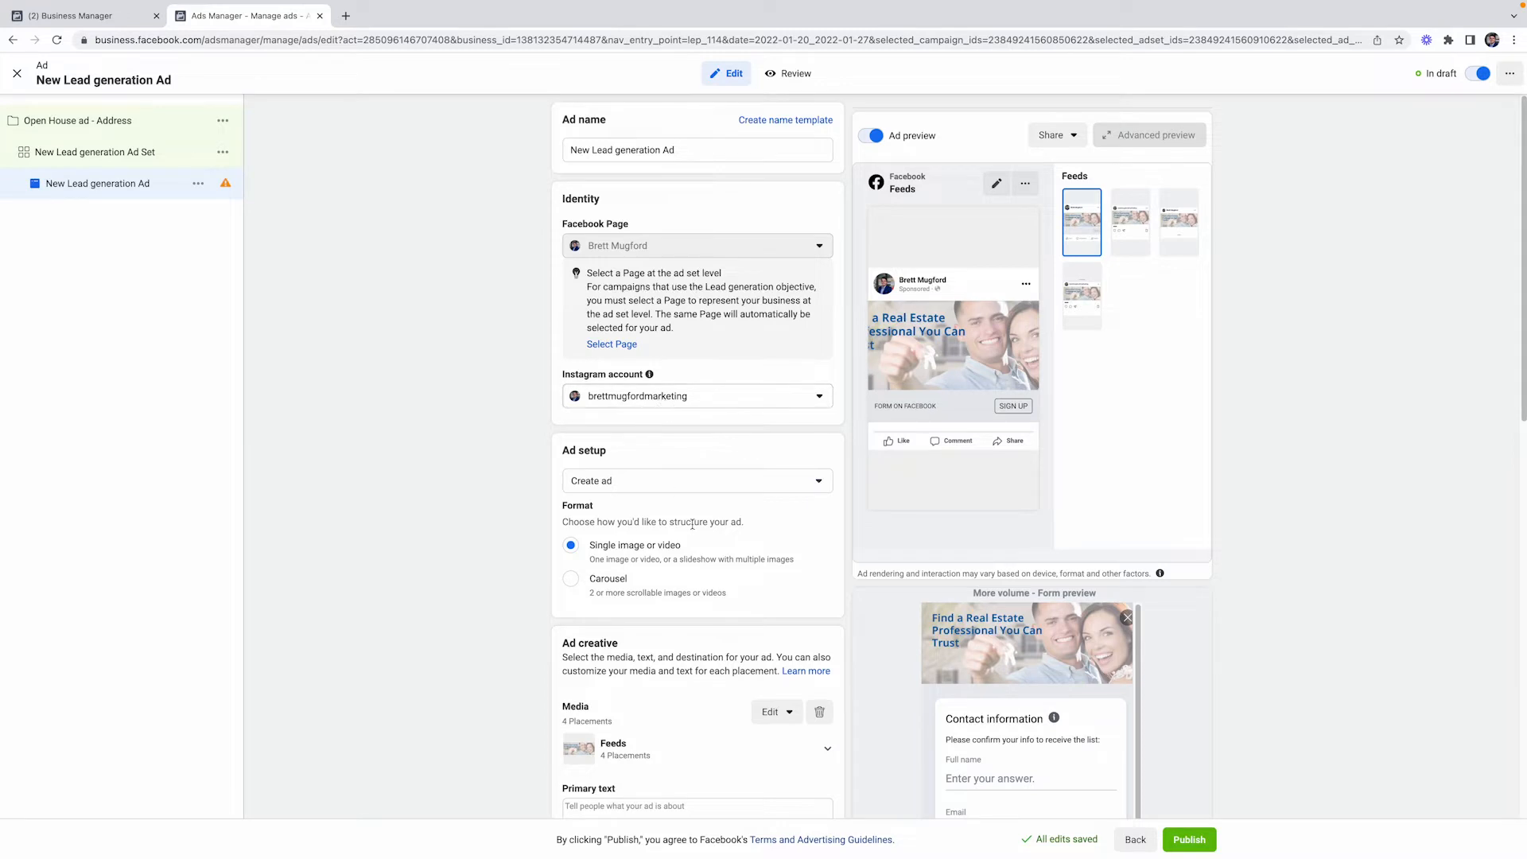
Review the ad creative section and check the editing choices for the current media without changing it.
scroll(692, 525, down, 2)
scroll(703, 507, down, 1)
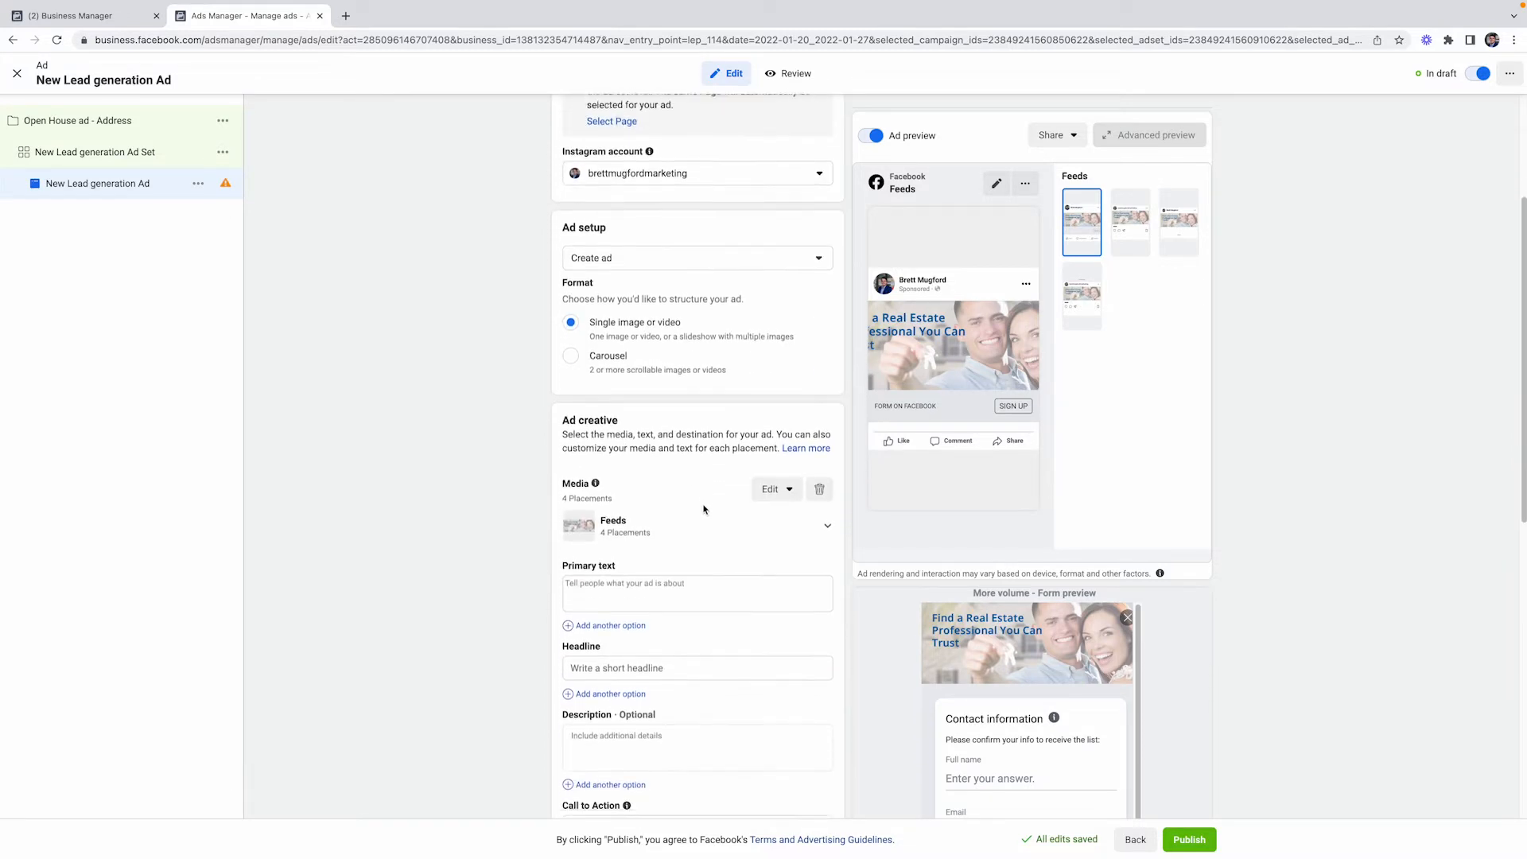
click(776, 480)
click(611, 435)
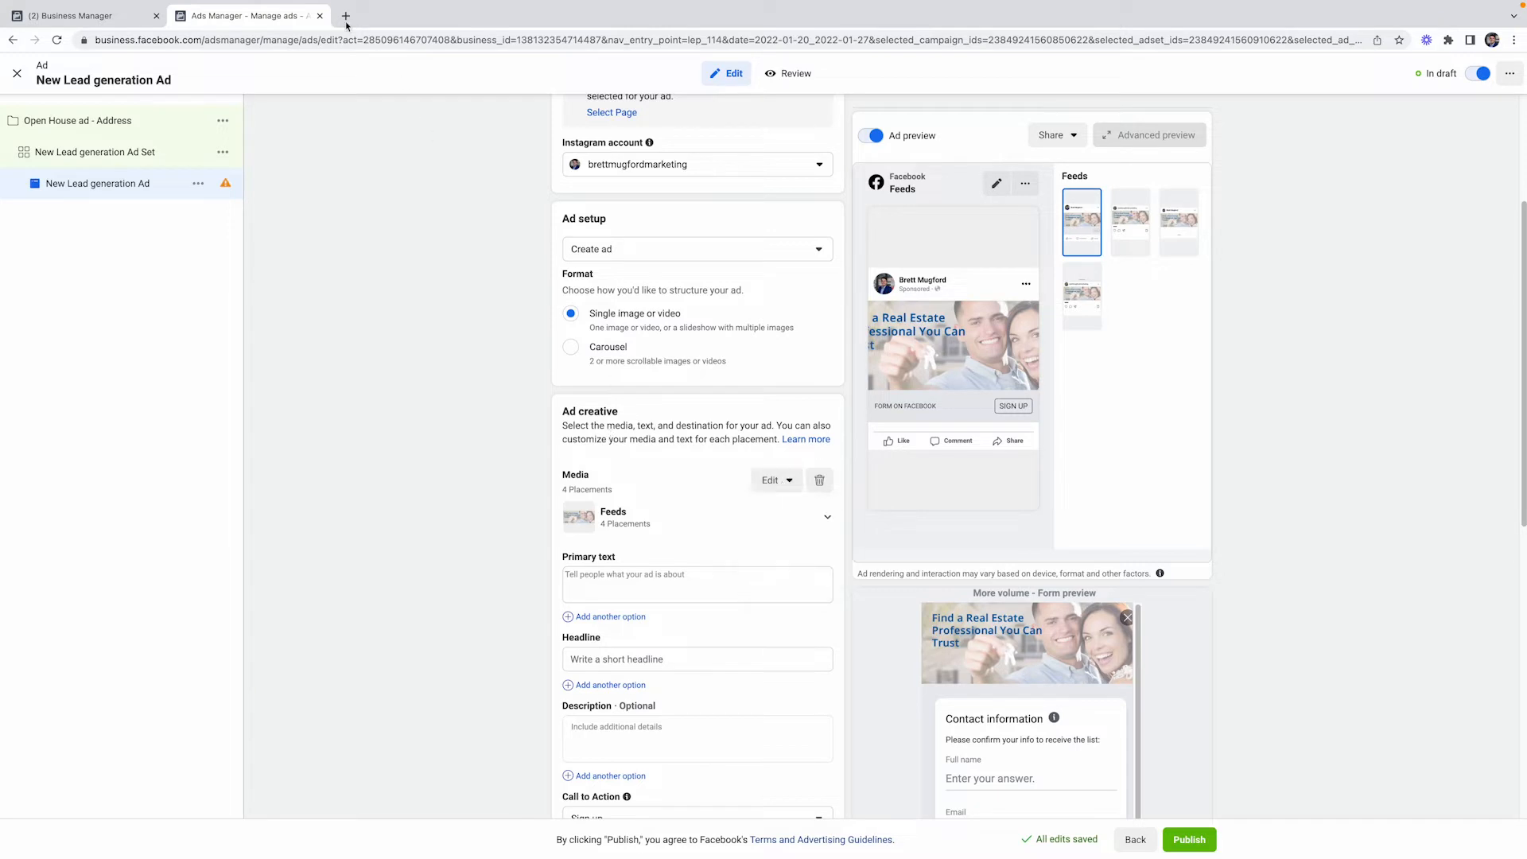
Open the Unsplash photo site in a new browser tab.
click(345, 16)
text(unsp)
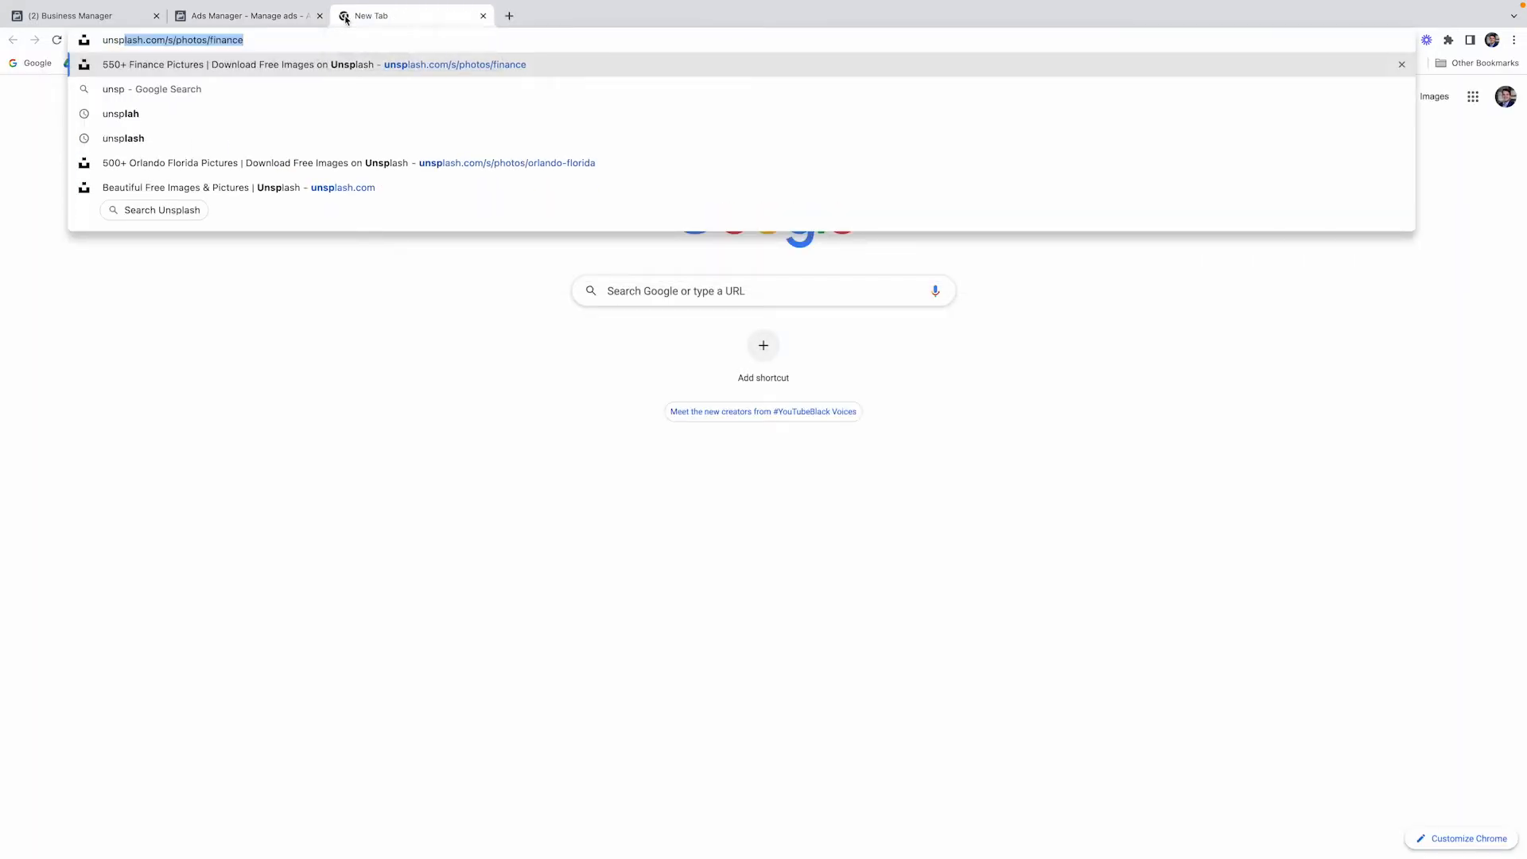
click(338, 66)
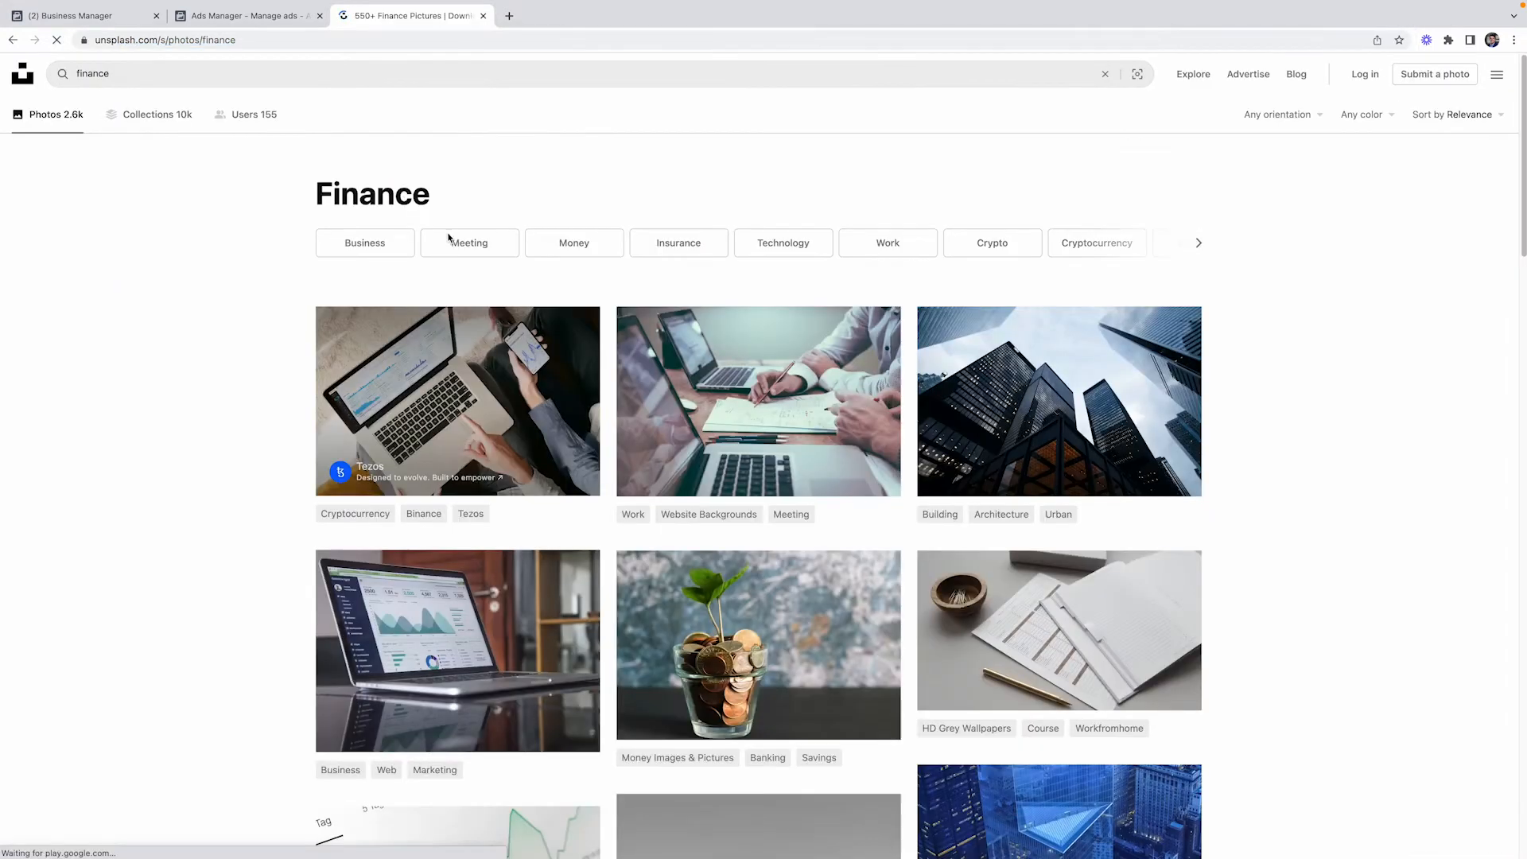
click(486, 78)
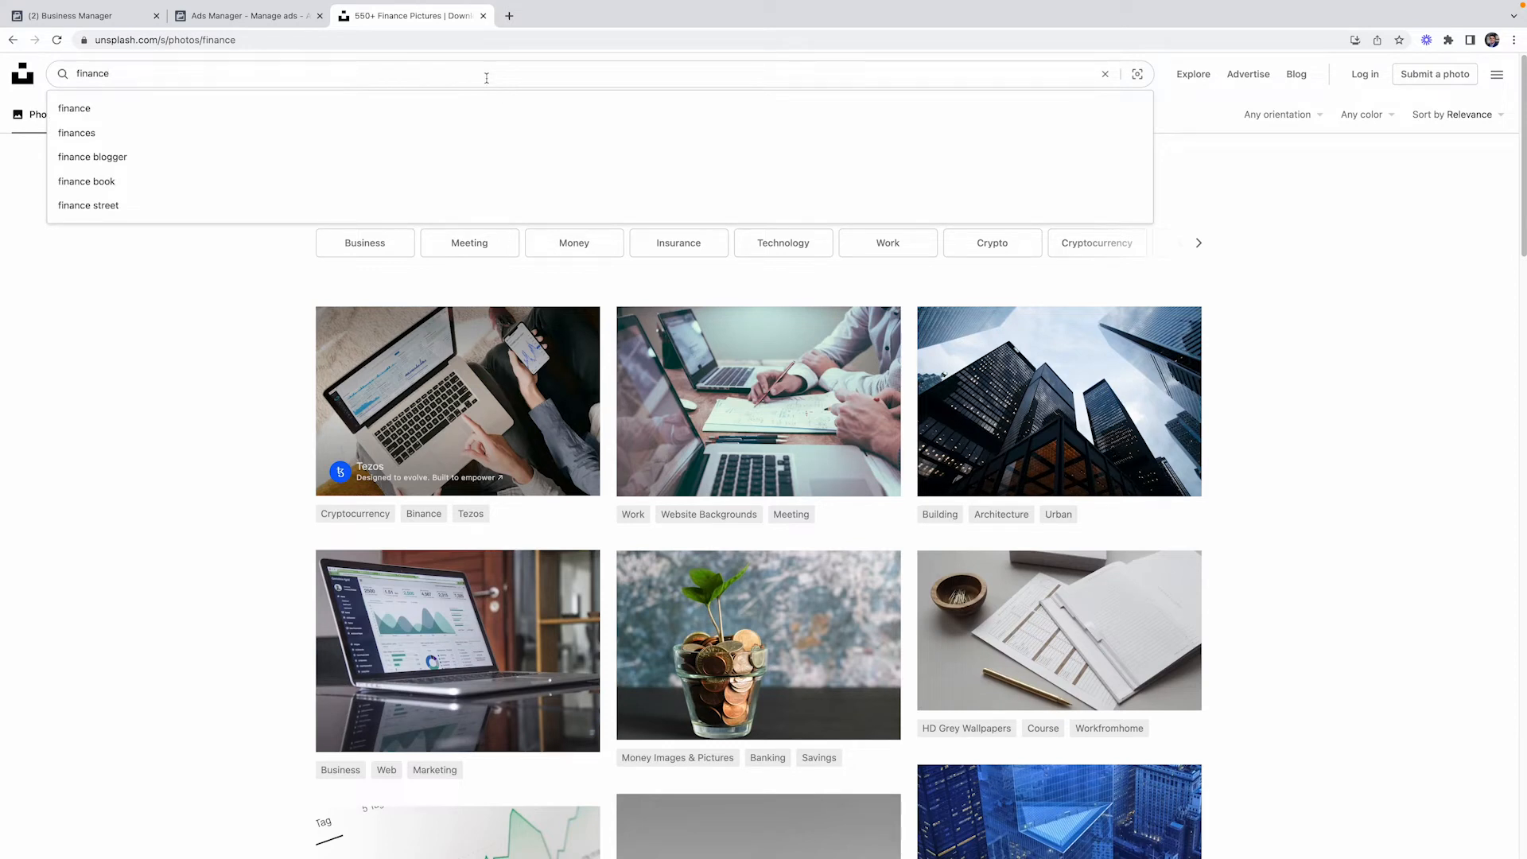
text(house)
key(Return)
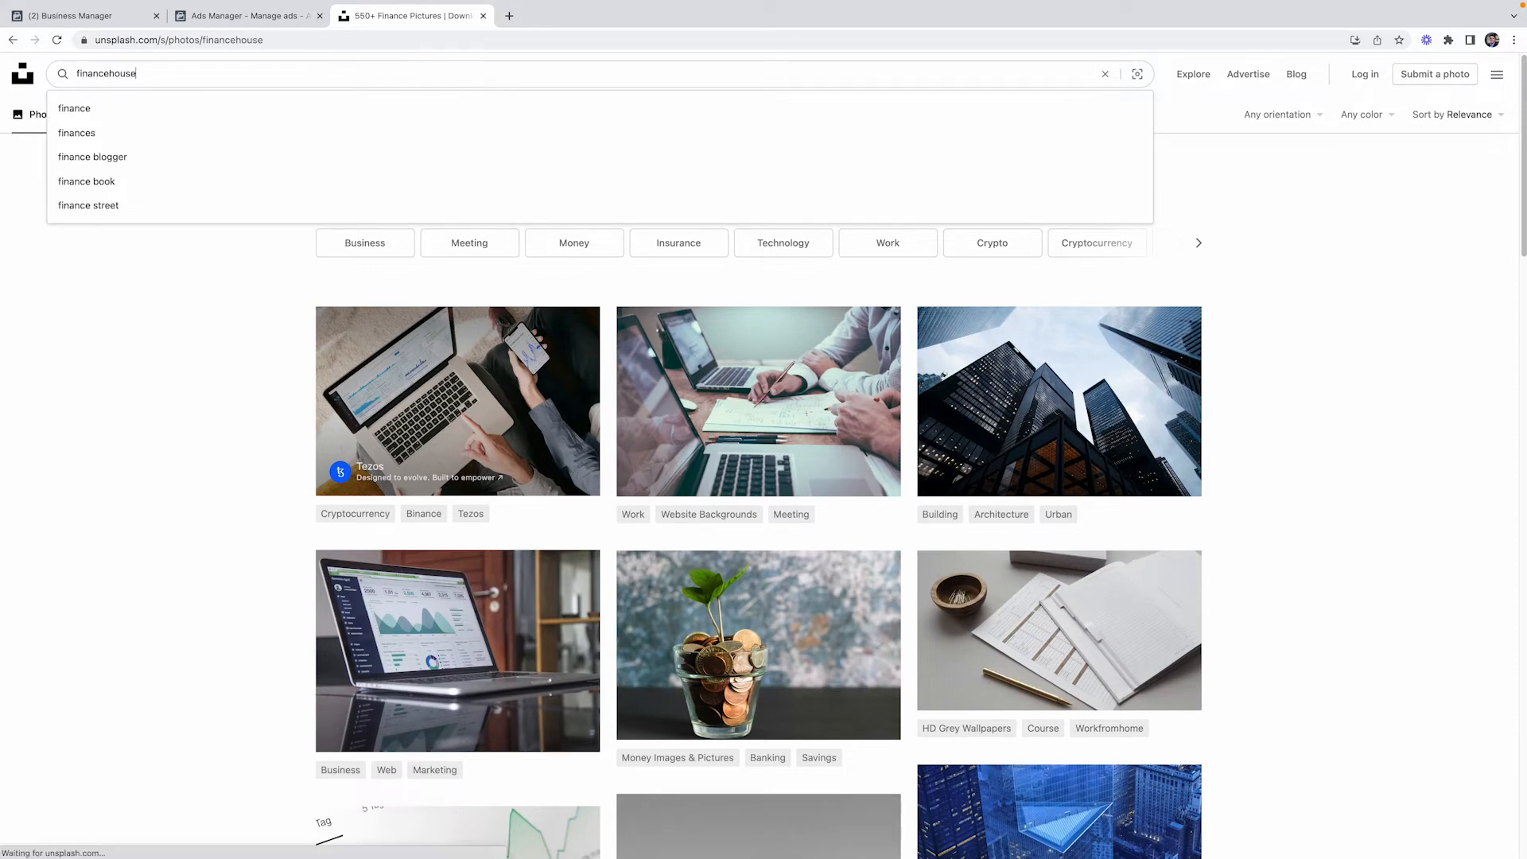
Replace the Unsplash search term with "house" and run the search.
drag(376, 68, 69, 63)
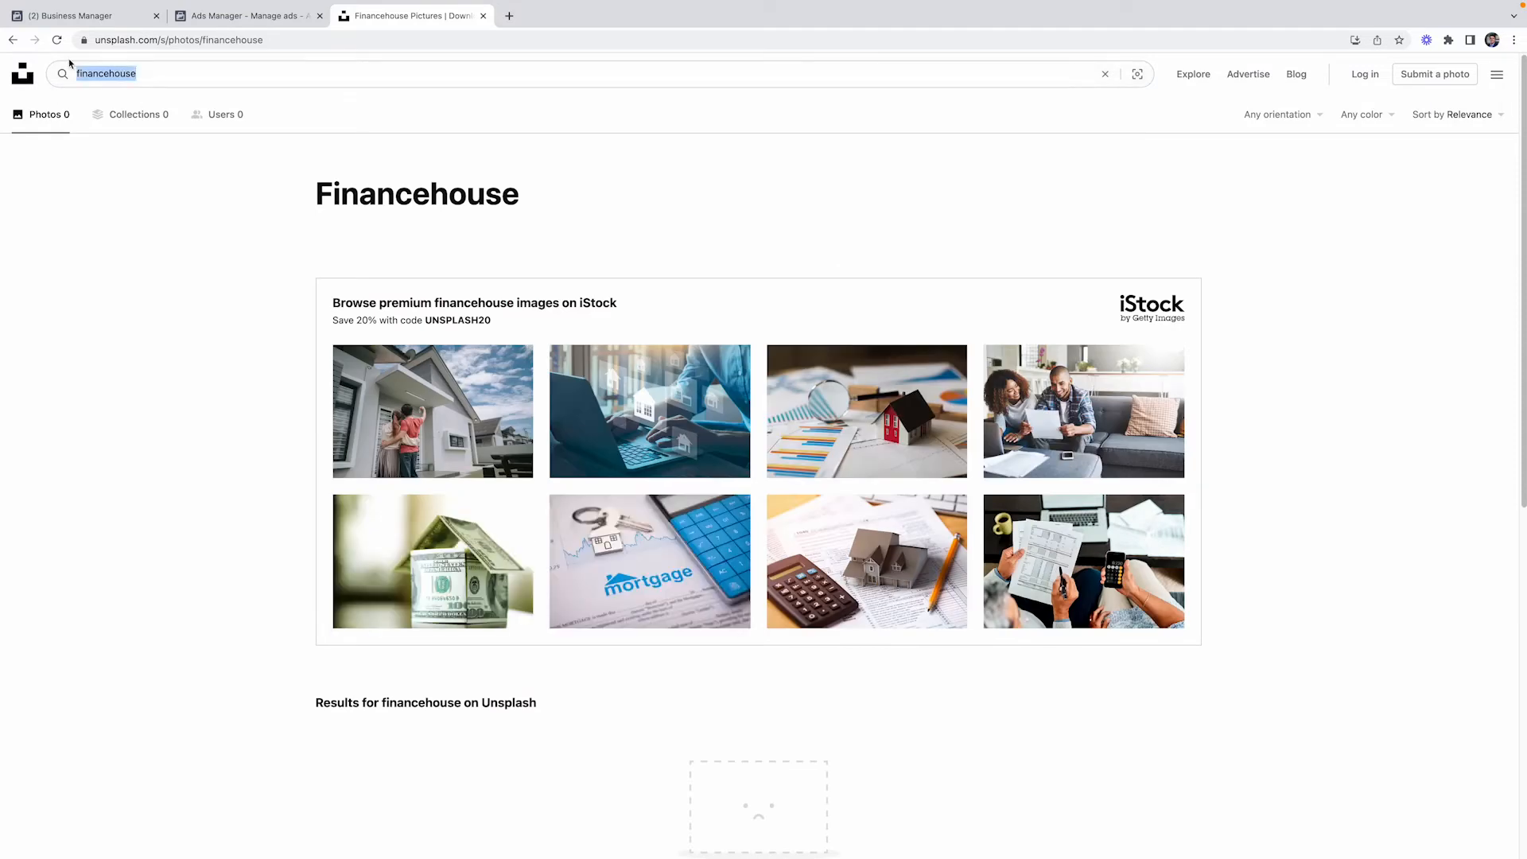
text(house)
key(Return)
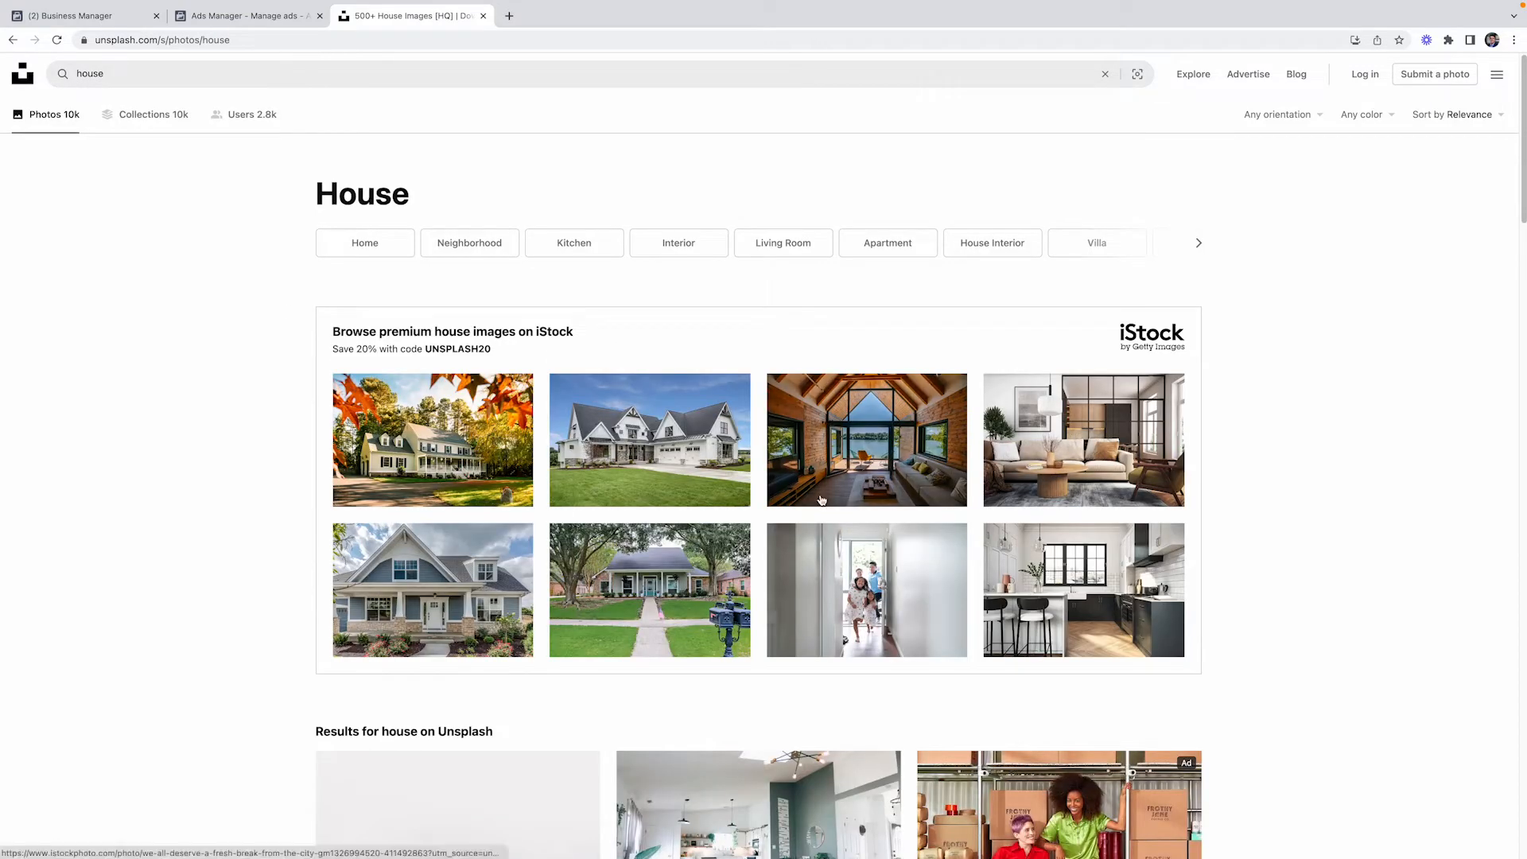
Download the free photo of the blue and gray two-storey house with the garages at dusk.
scroll(822, 499, down, 6)
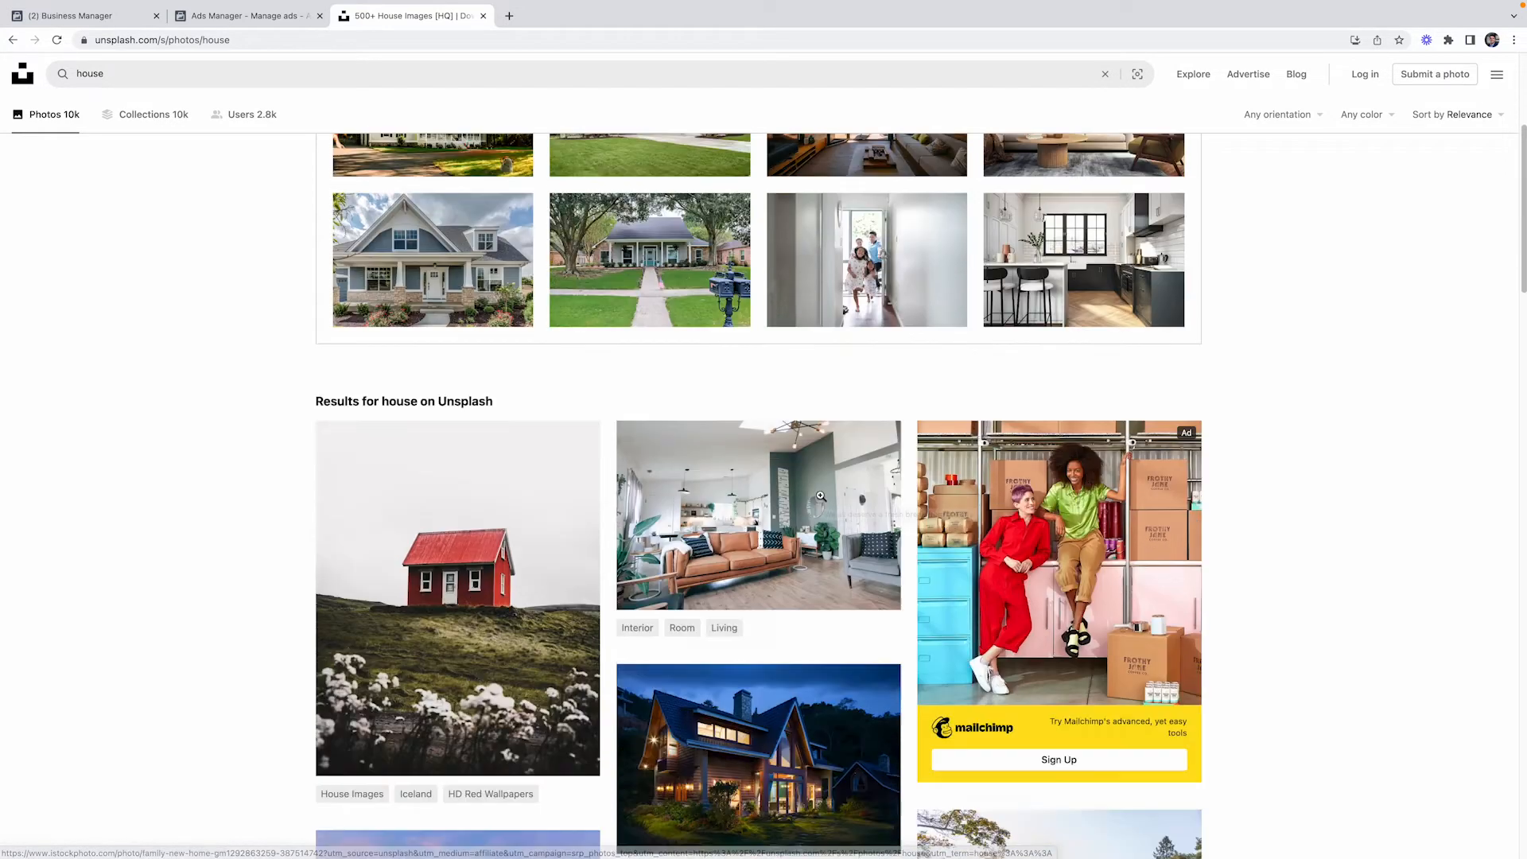
scroll(820, 495, down, 2)
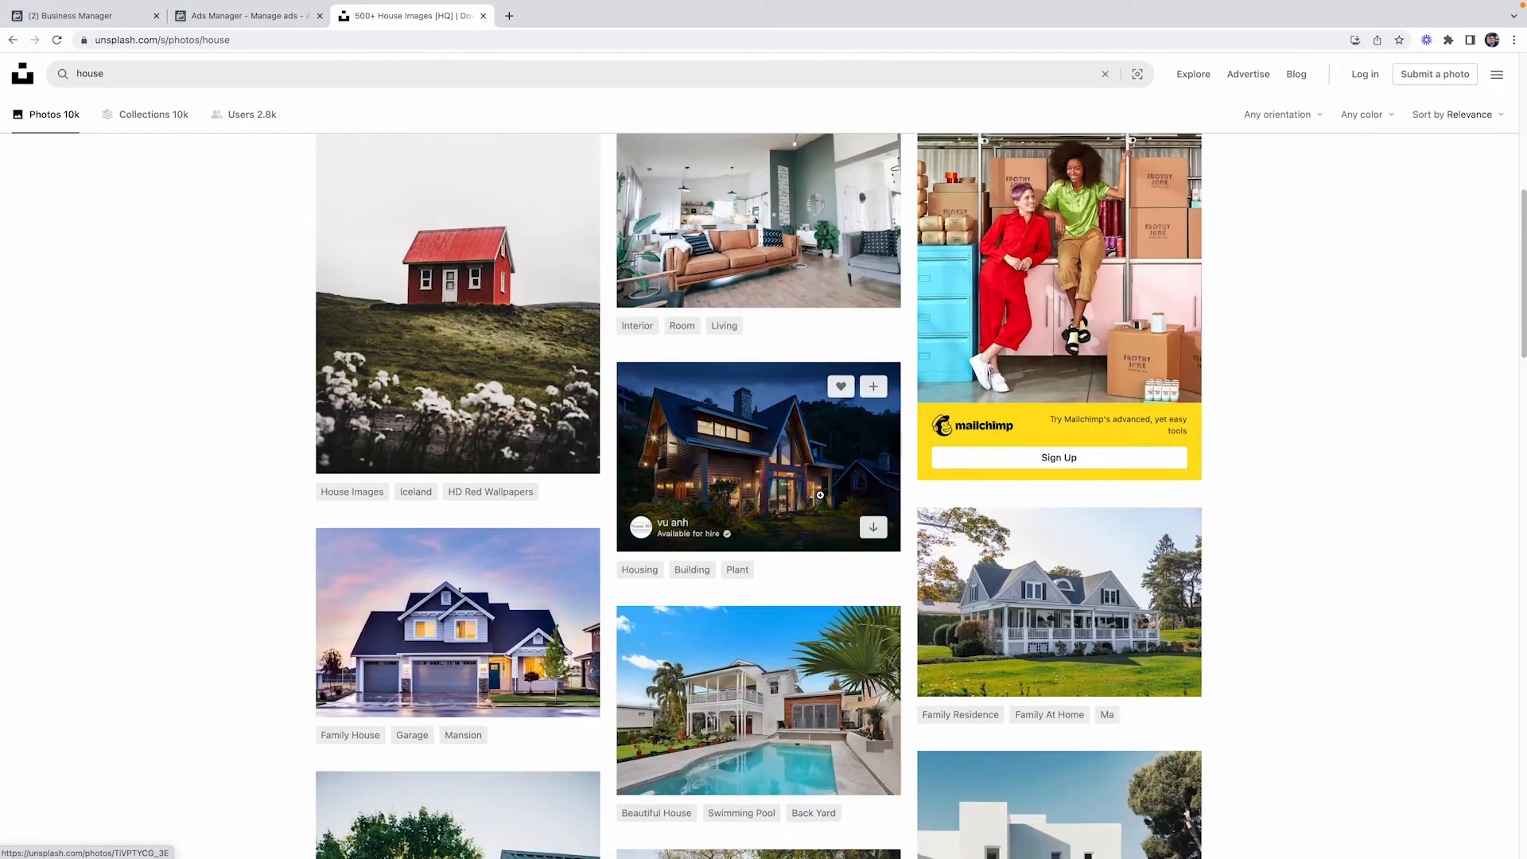
scroll(820, 495, down, 1)
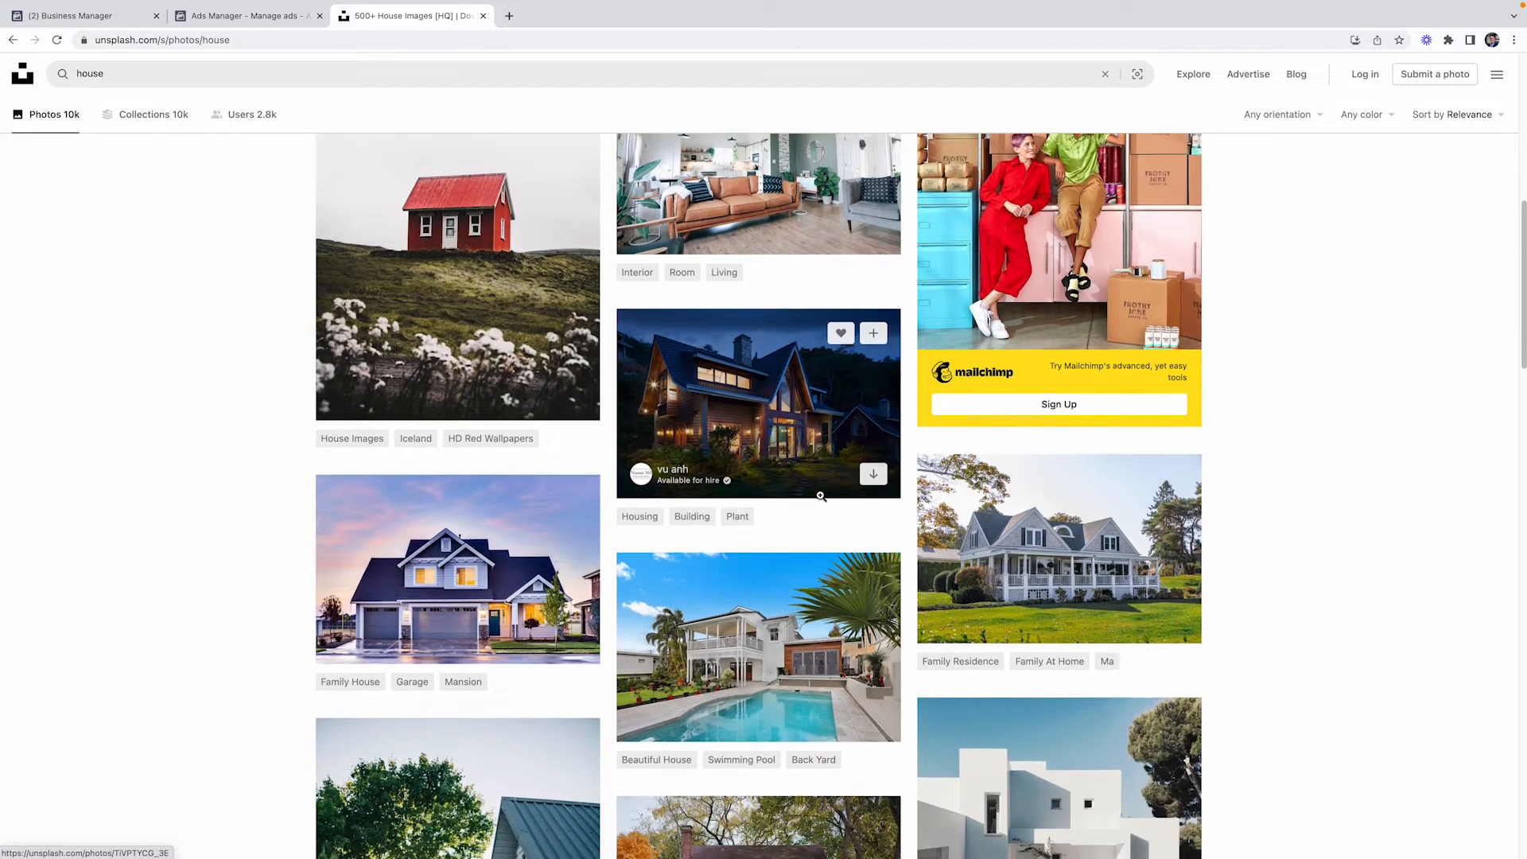
click(458, 609)
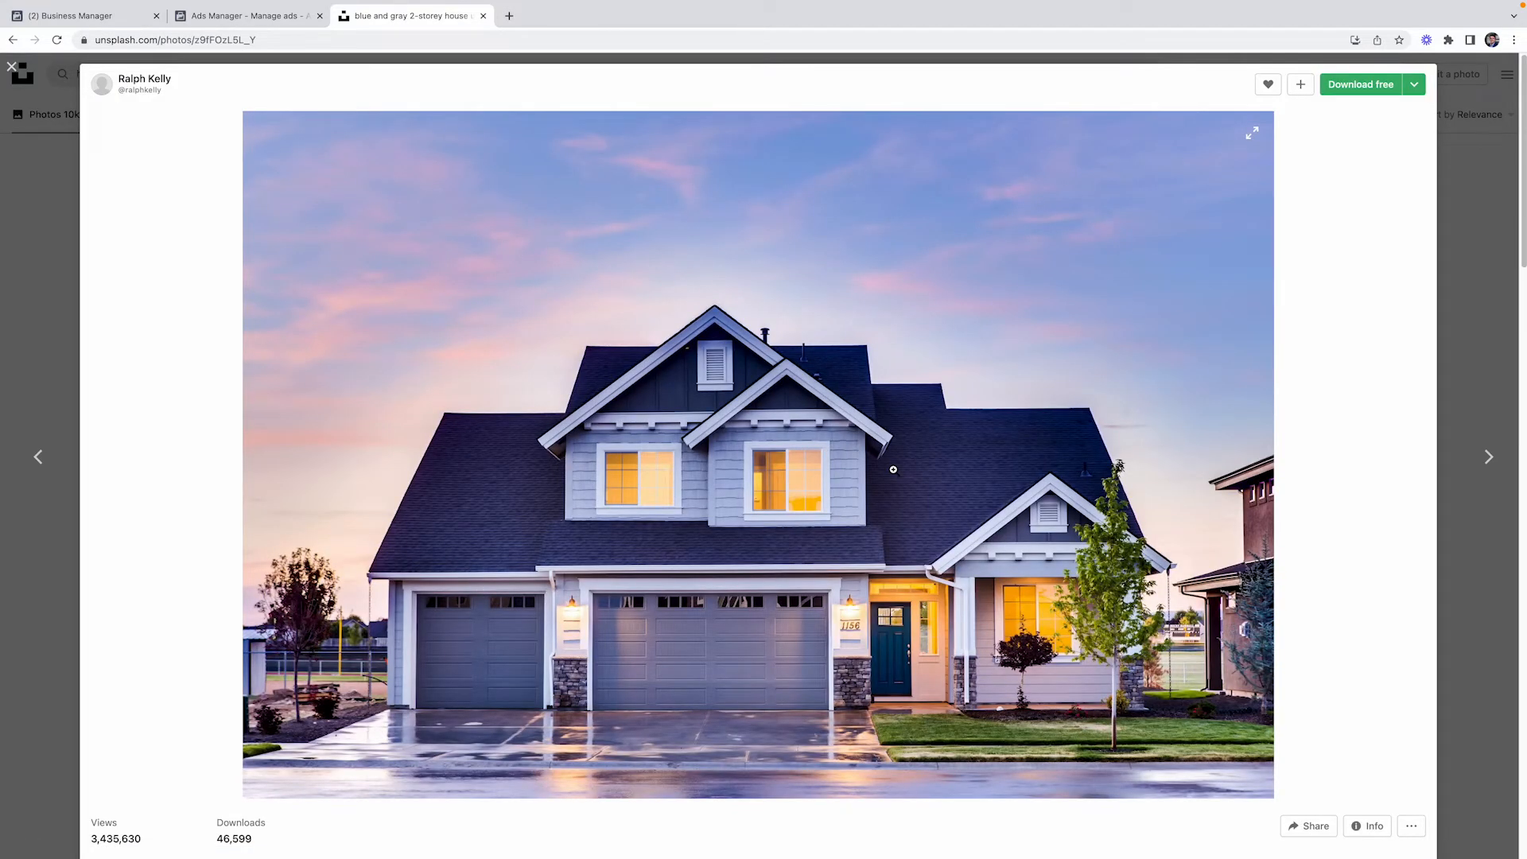
click(1377, 95)
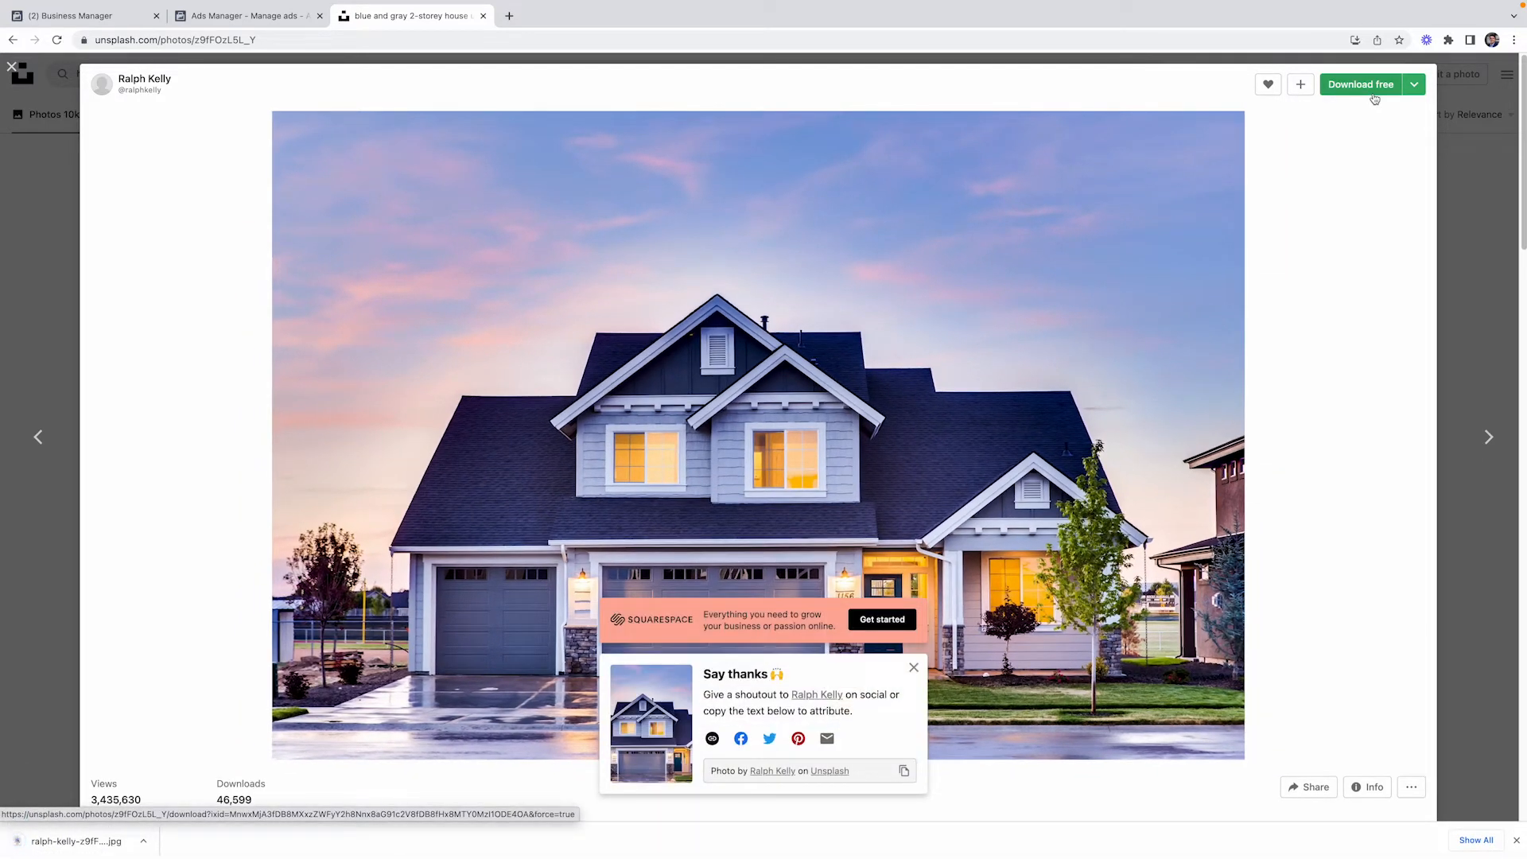
Return to Ads Manager and, to change the ad's media, upload the downloaded house photo from the Downloads folder.
click(257, 21)
click(770, 481)
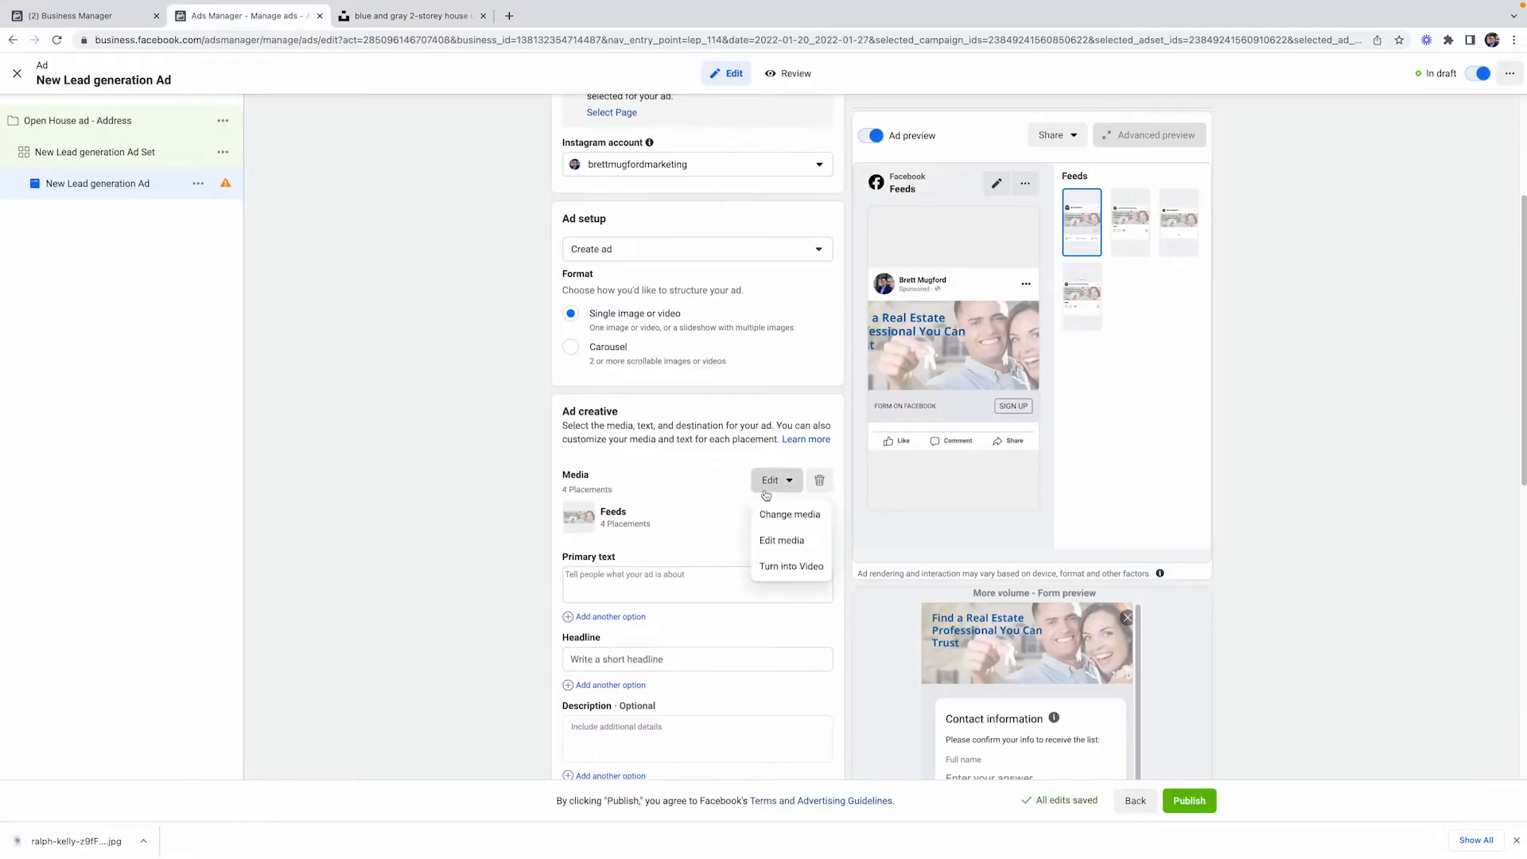
click(799, 526)
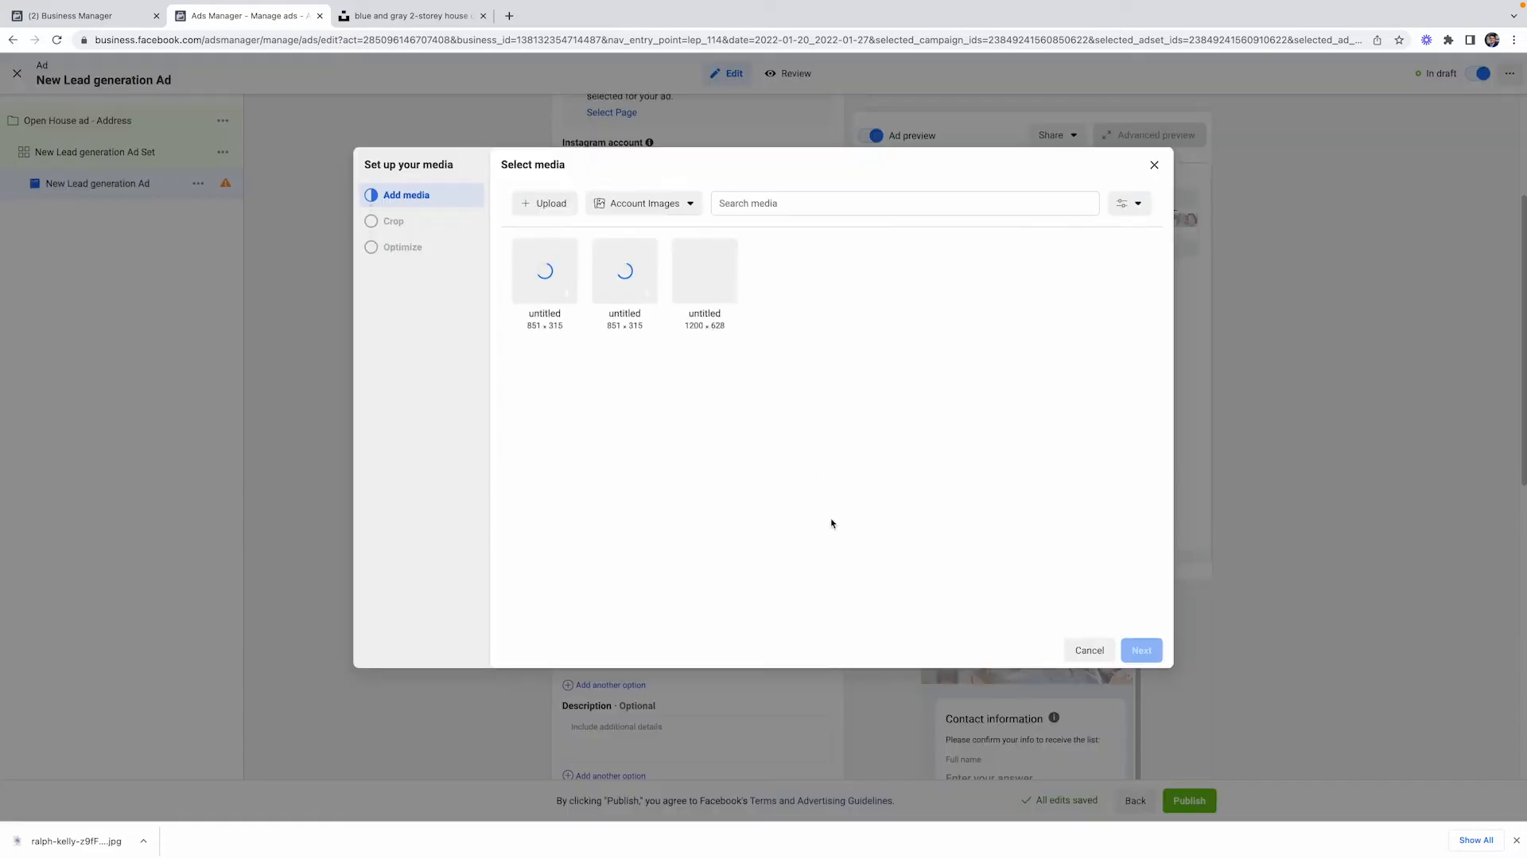
click(545, 203)
click(540, 392)
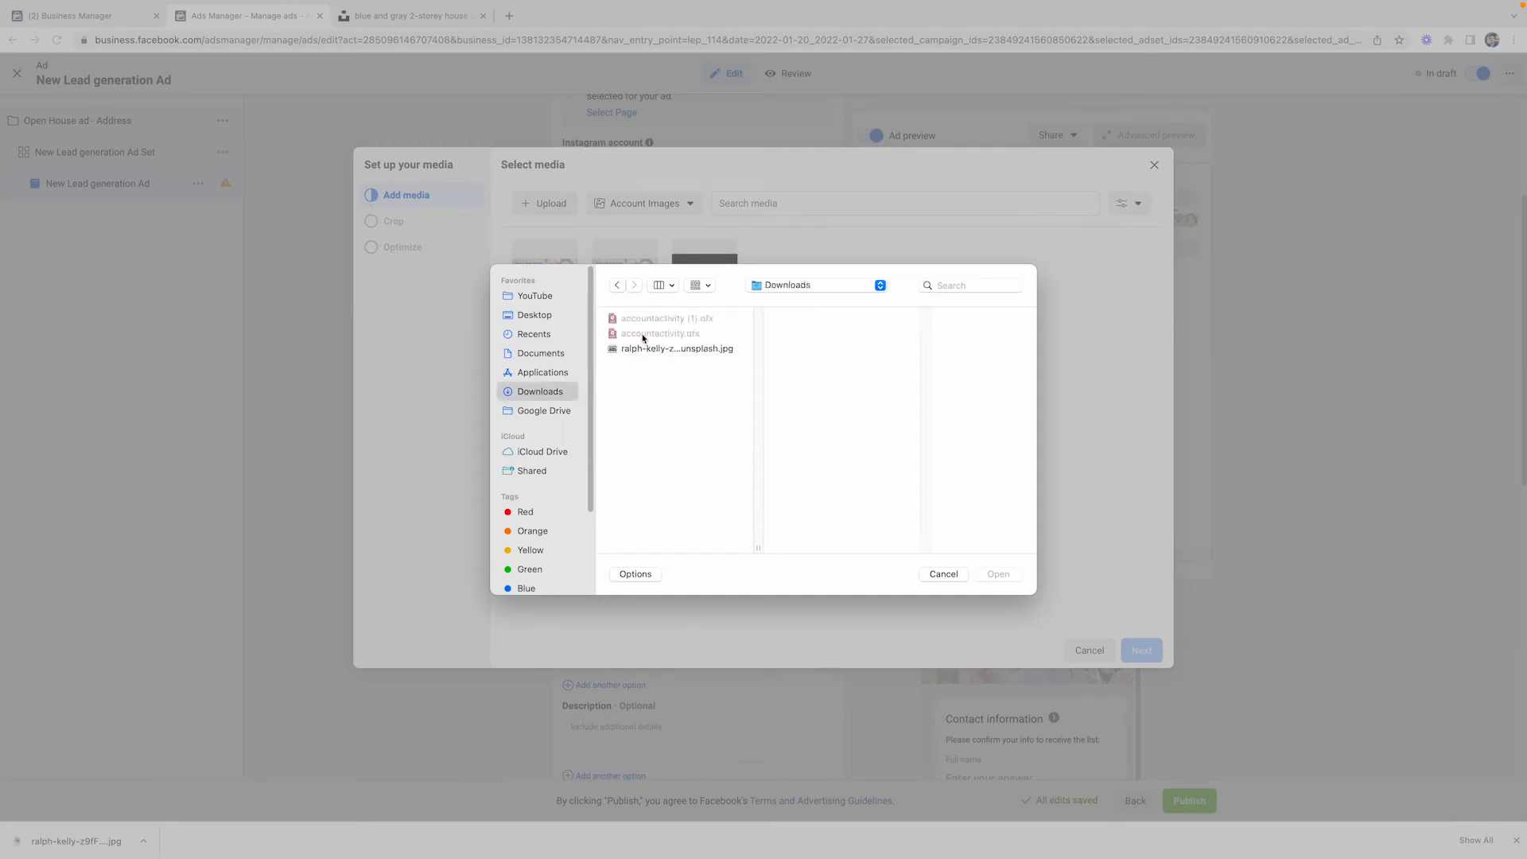
double_click(661, 348)
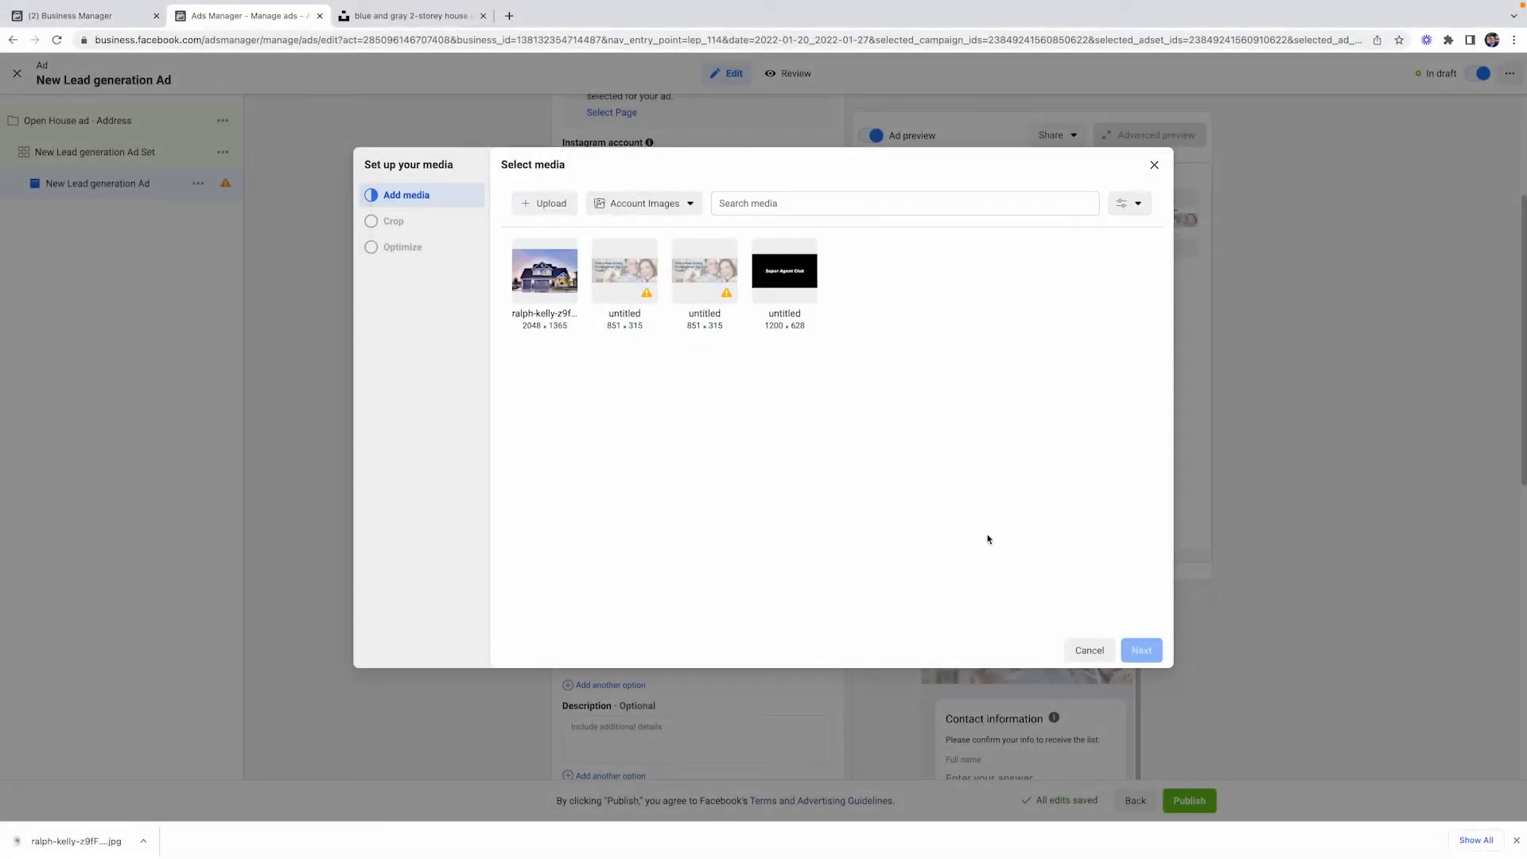
Select the uploaded house photo as the ad image and apply the recommended 1:1 crop for Feeds.
click(548, 279)
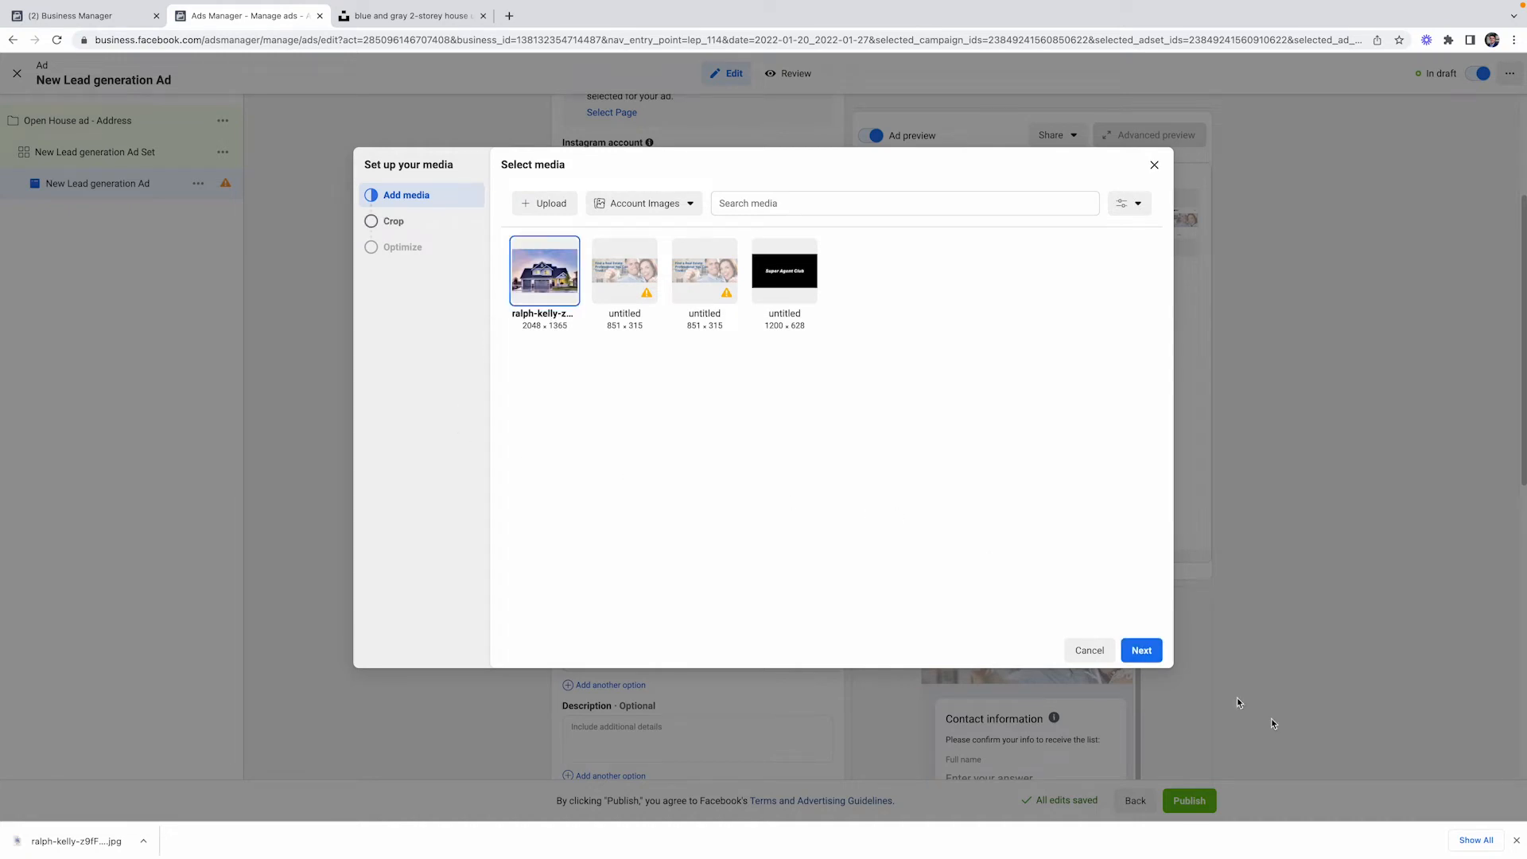
click(1146, 654)
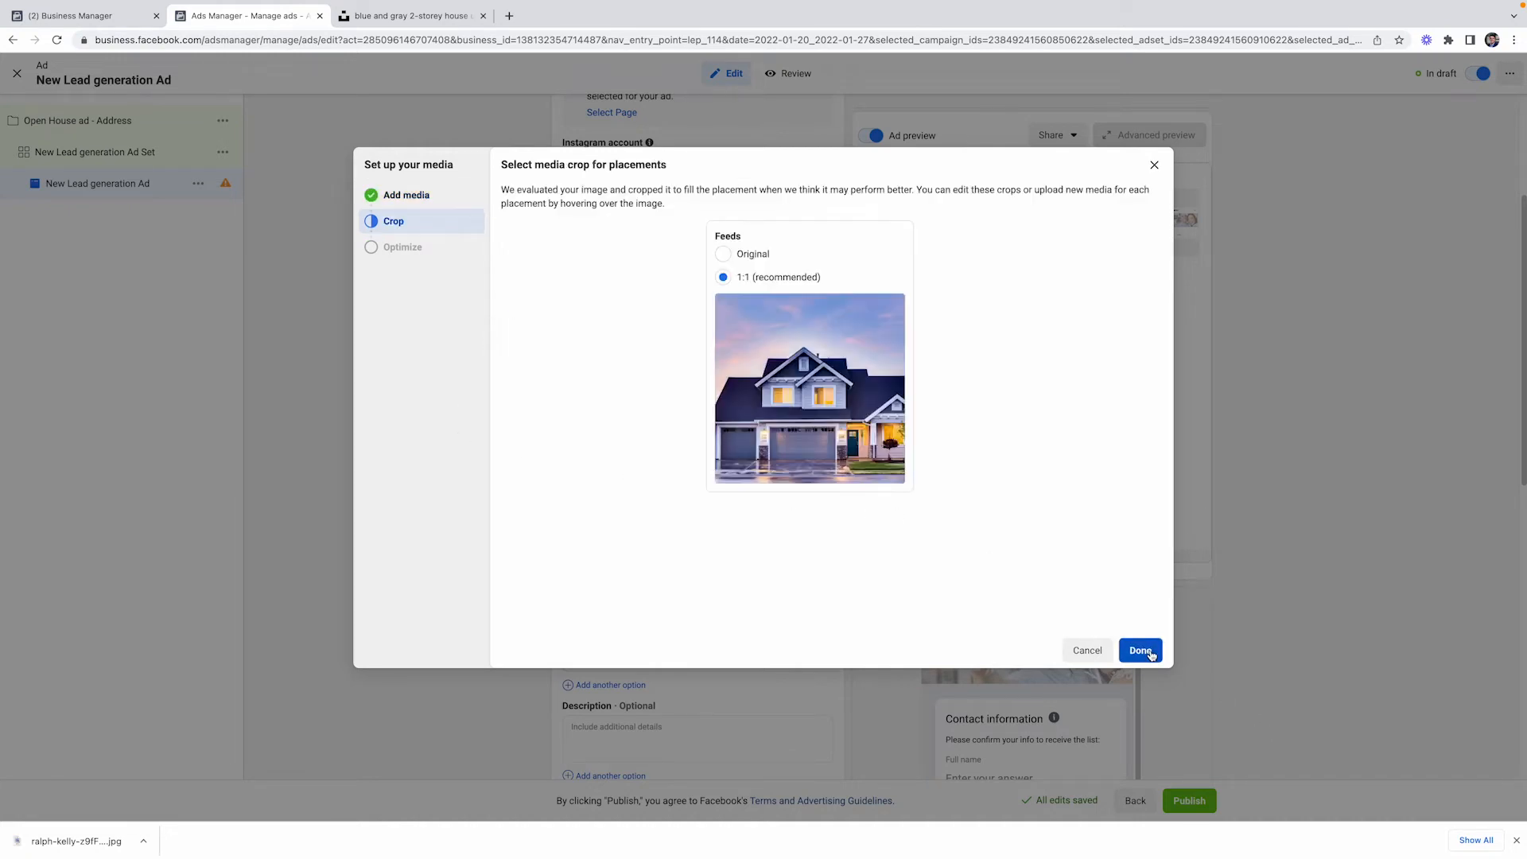
click(746, 257)
click(747, 278)
click(1149, 658)
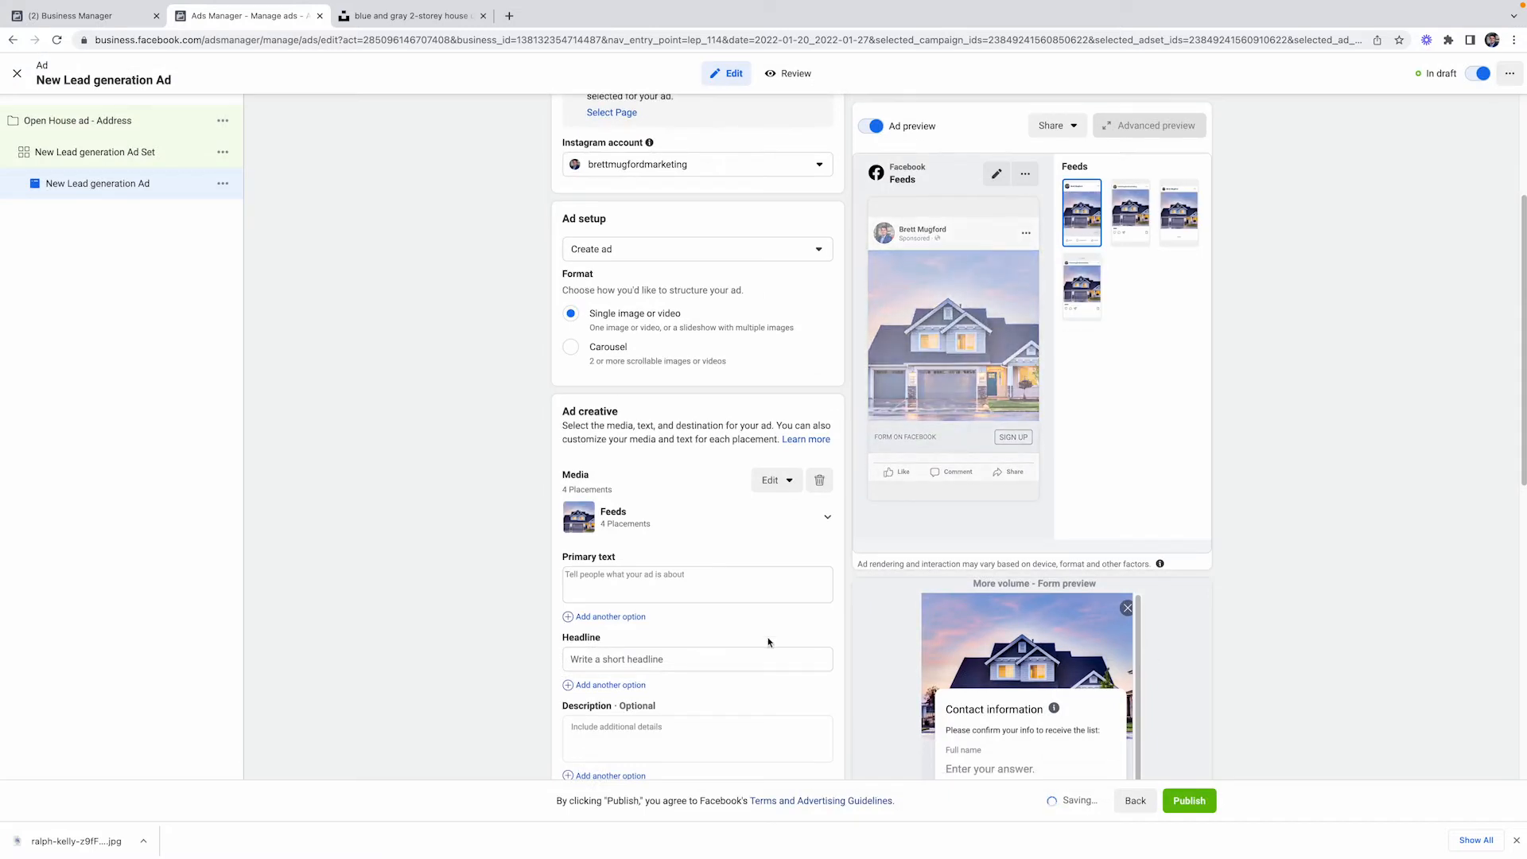
Start the ad's primary text with "OPEN HOUSE" between a house emoji and a party popper emoji.
scroll(768, 642, down, 1)
click(751, 547)
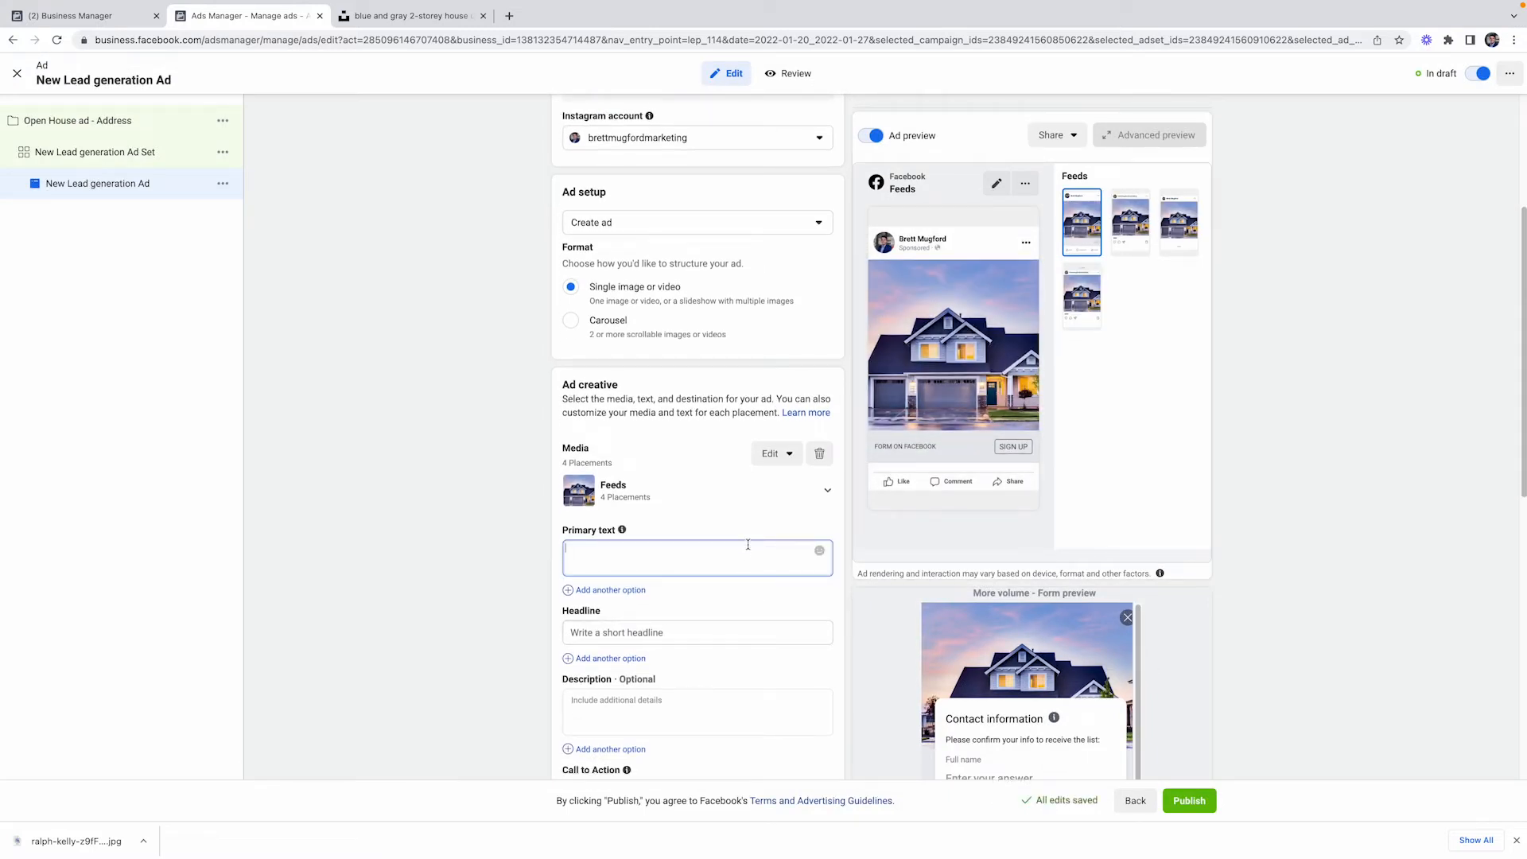
key(ctrl+super+space)
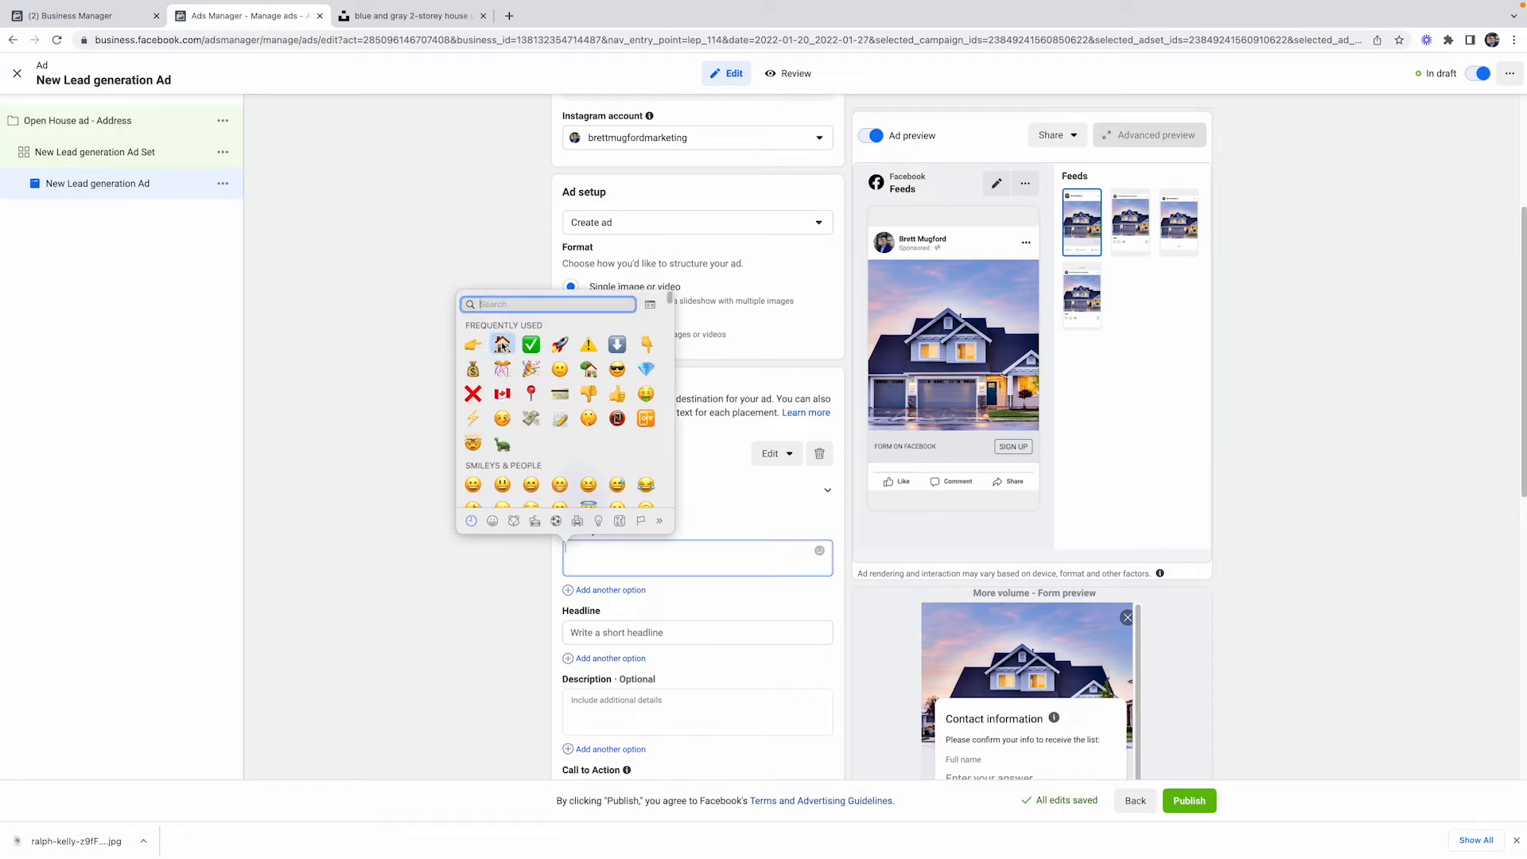
click(502, 344)
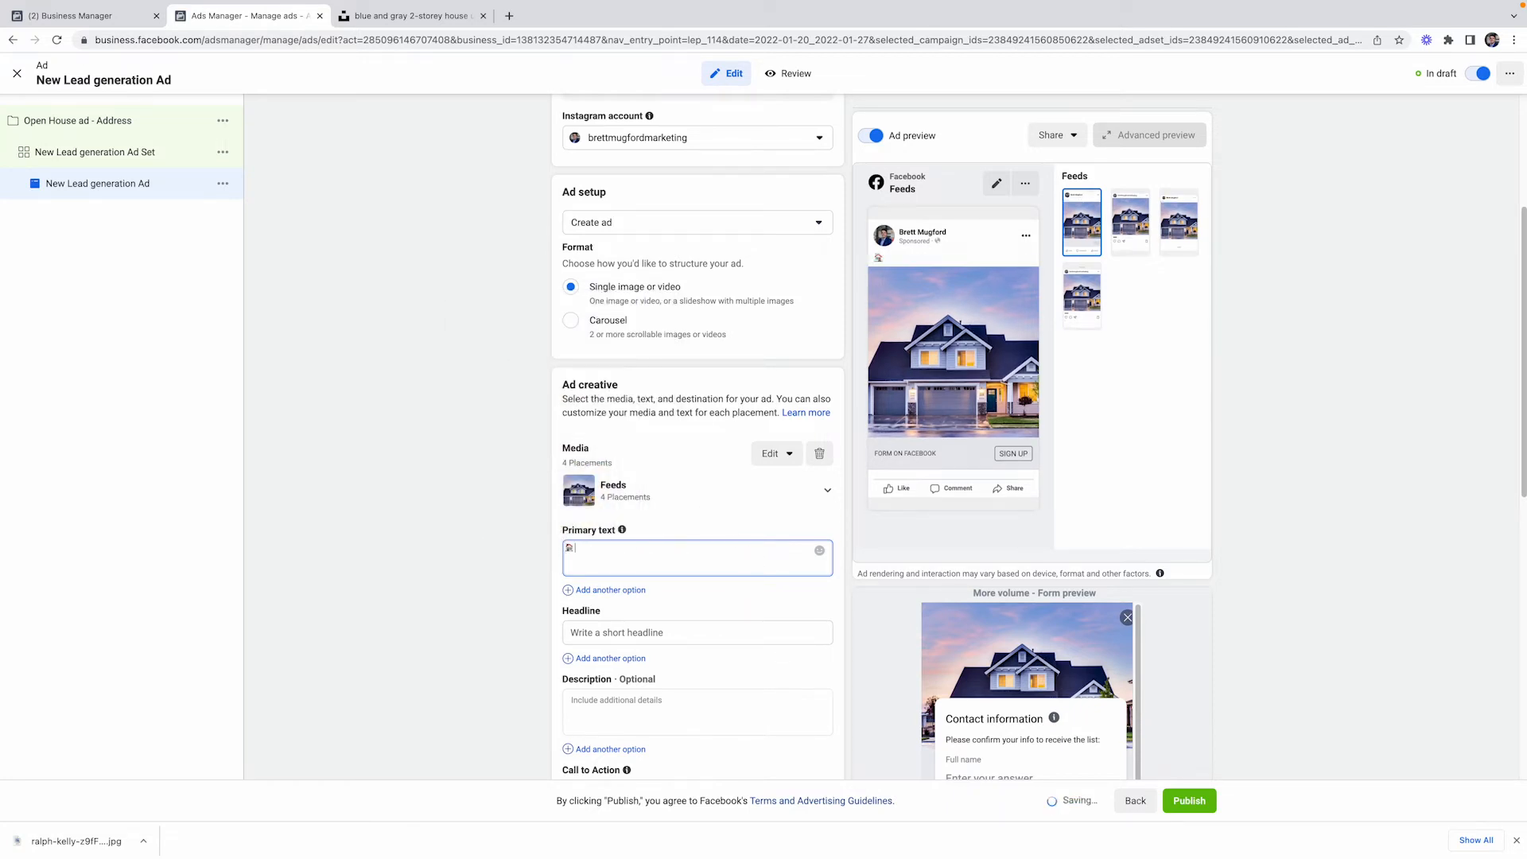
text(OPEN HOUSE)
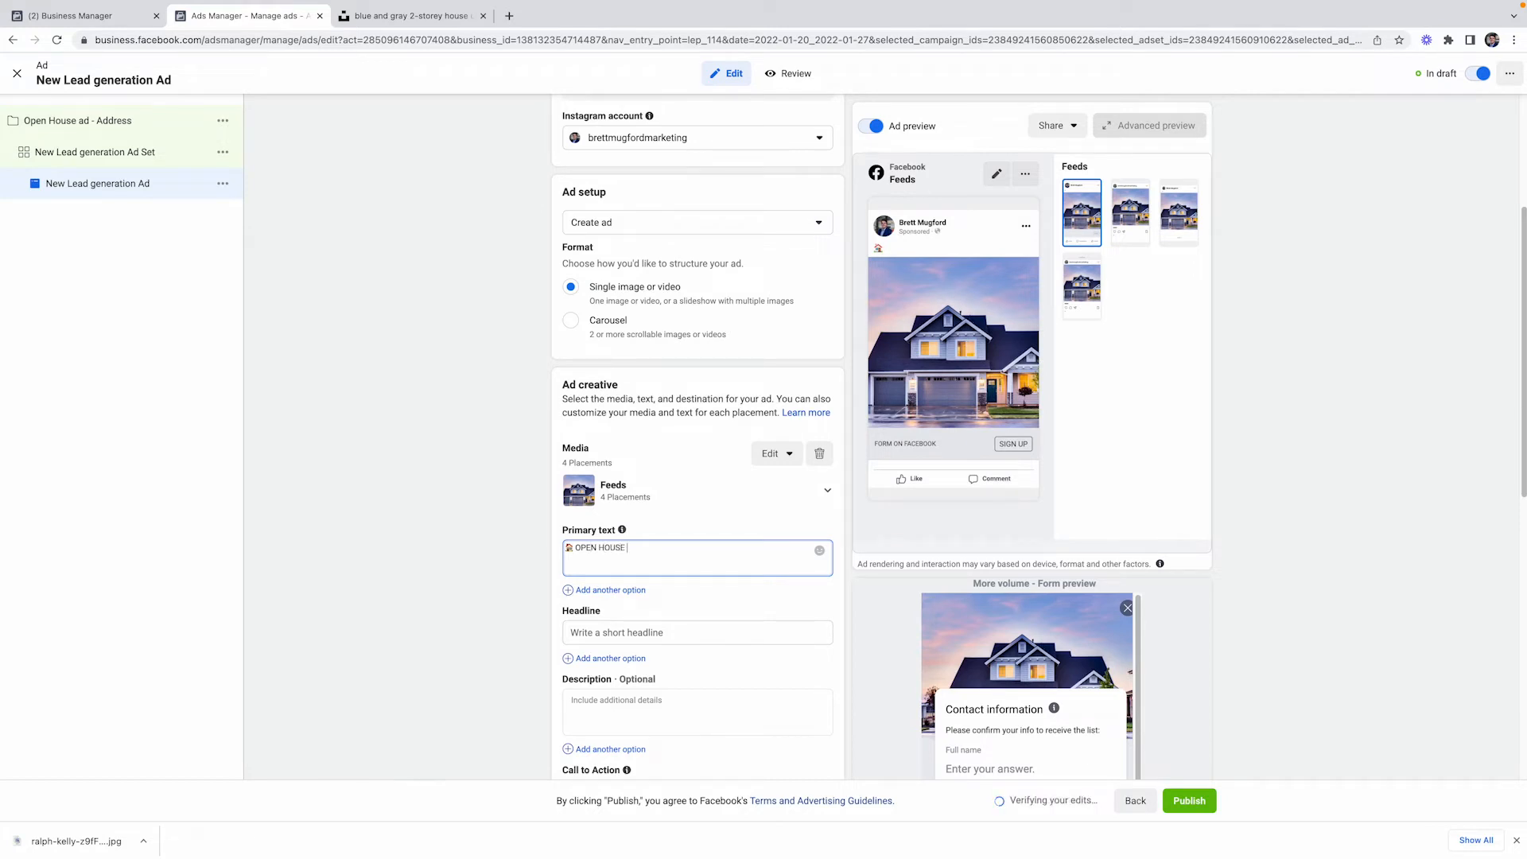
key(ctrl+super+space)
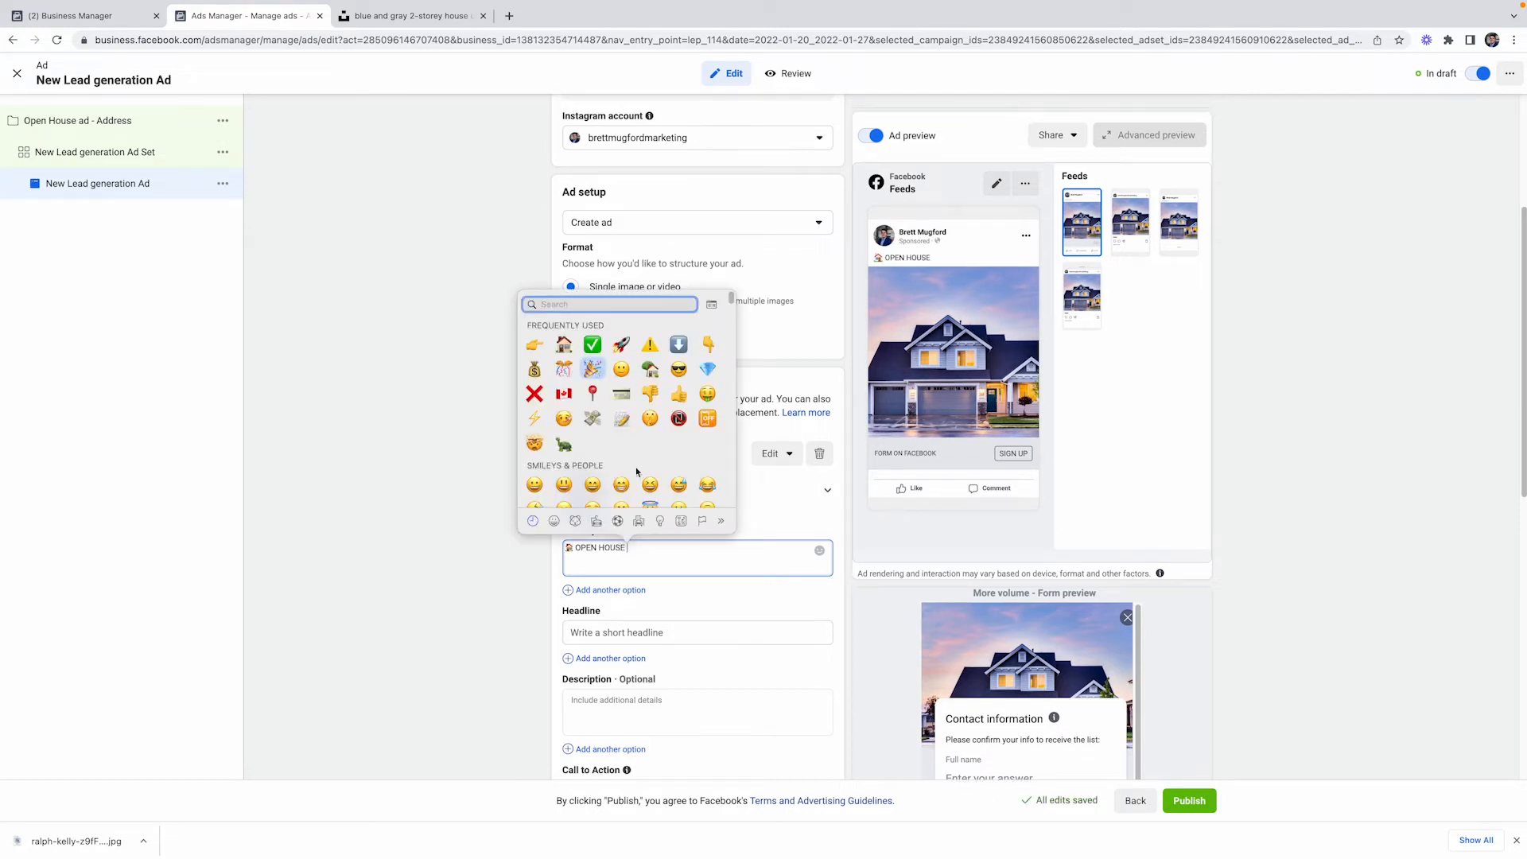
click(593, 368)
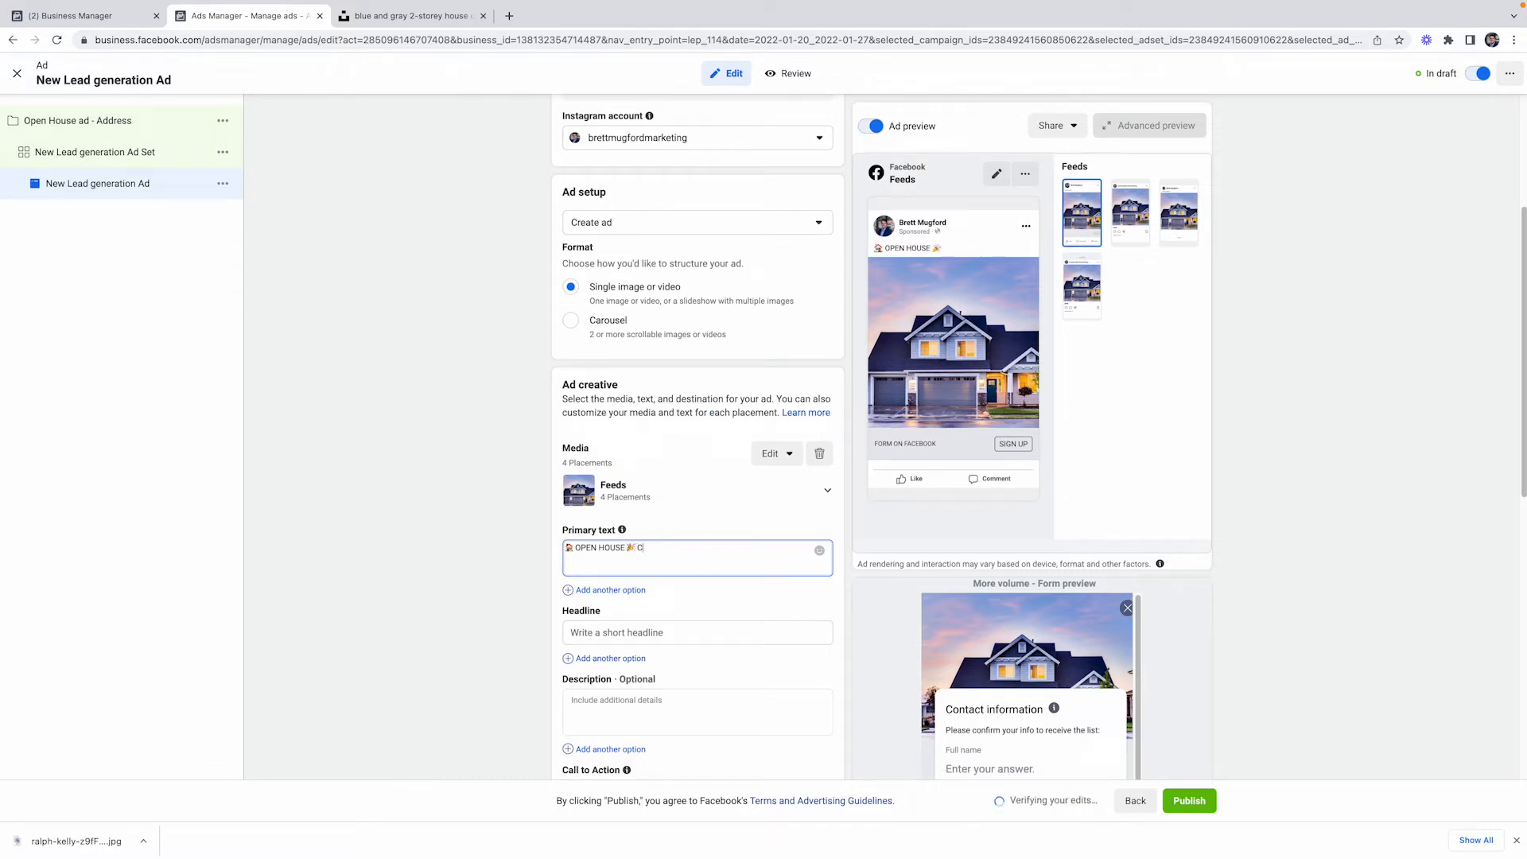
Continue the primary text with an invitation to come on by this weekend and check out the beautiful property in "Neighborhood Name".
text(Come on by this weekend and c)
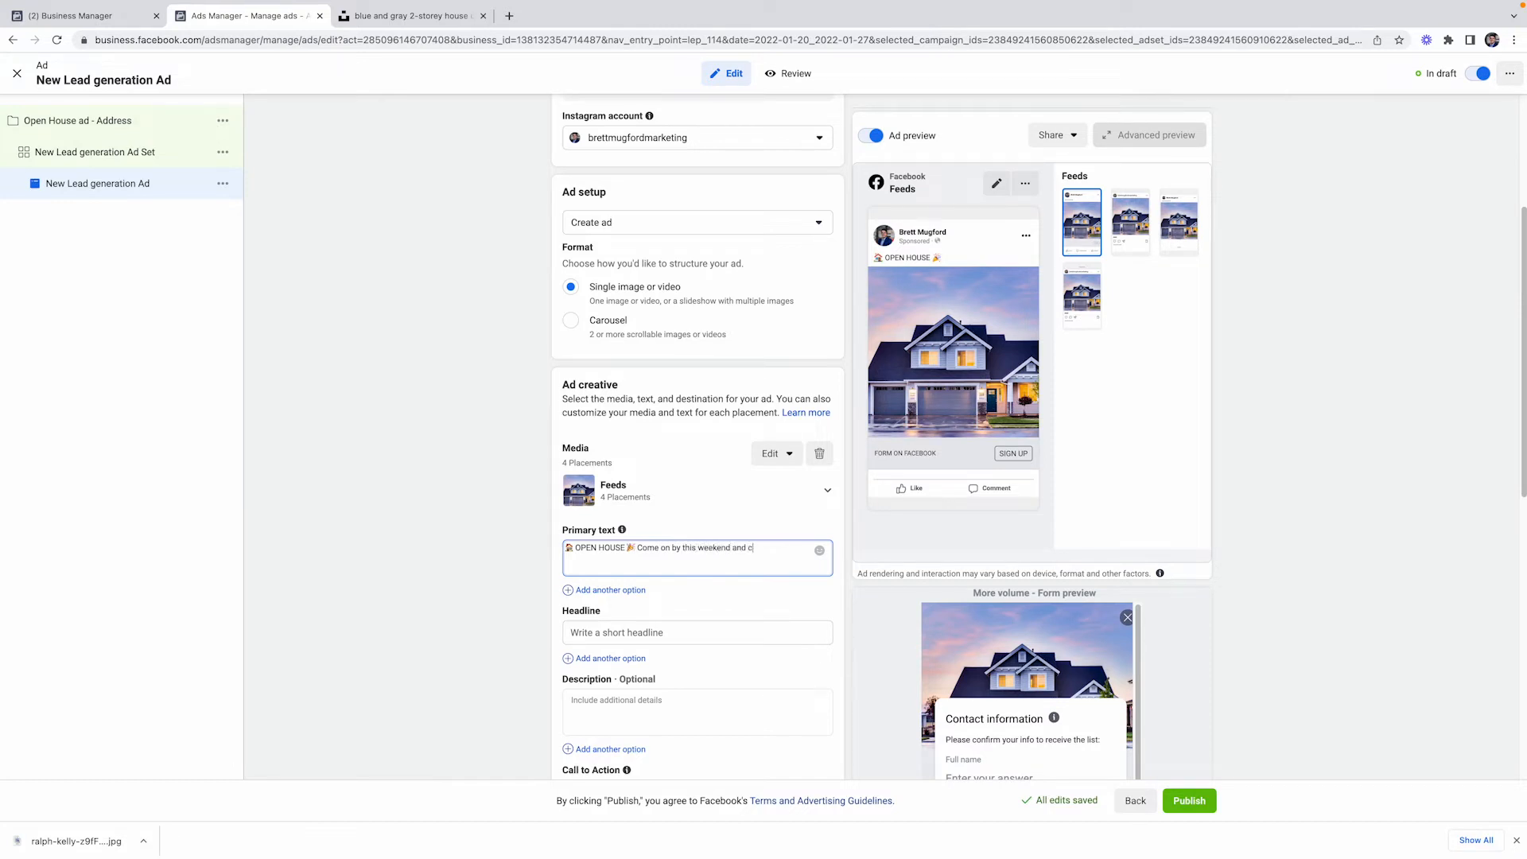
text(is beuatiufl property in Neighborhood)
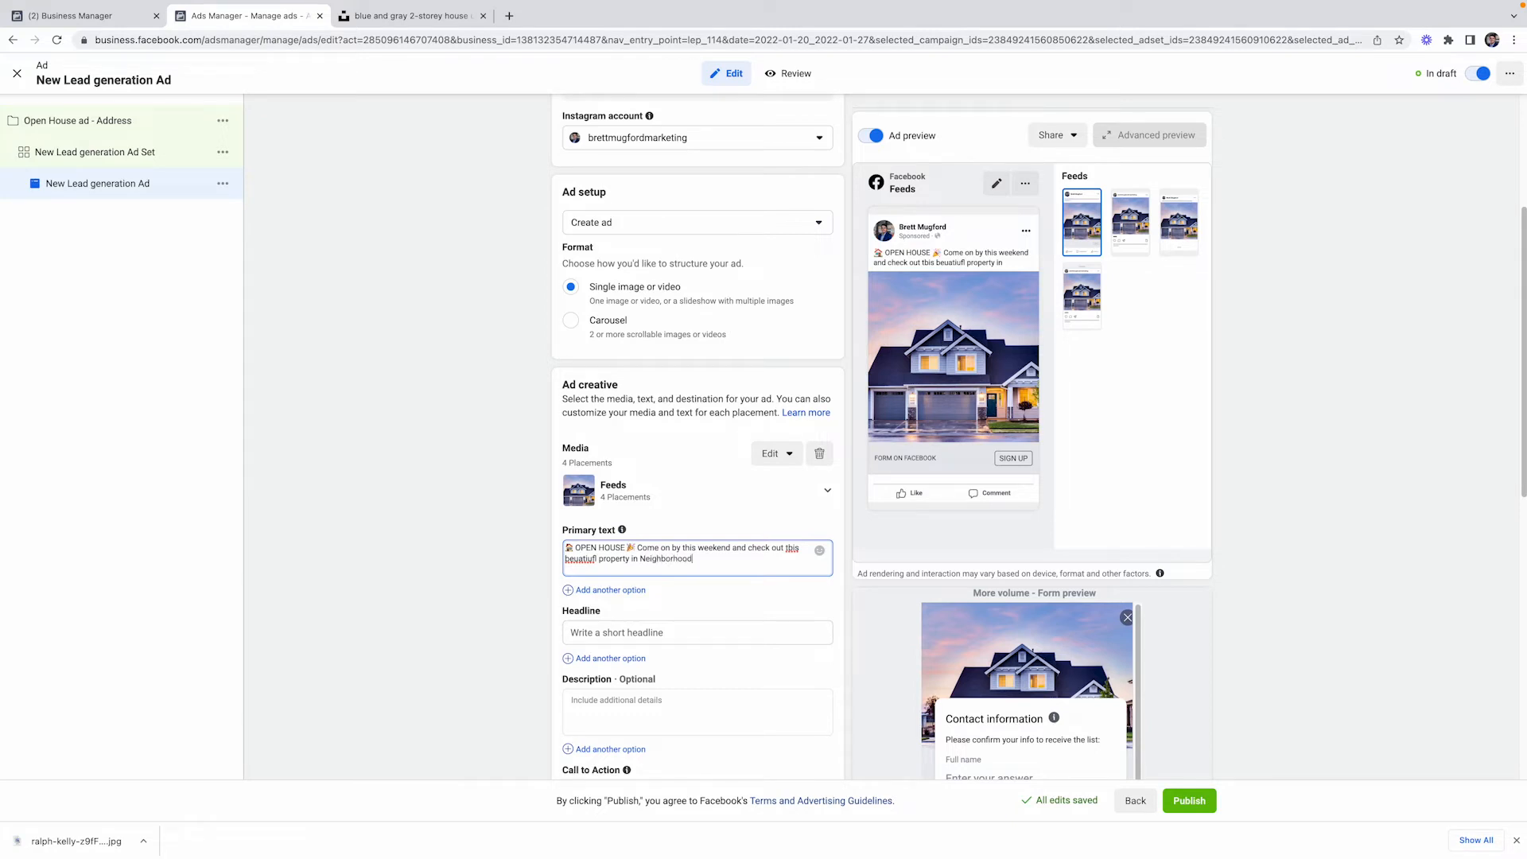
text(NAme)
key(BackSpace)
key(BackSpace)
key(BackSpace)
text(ame)
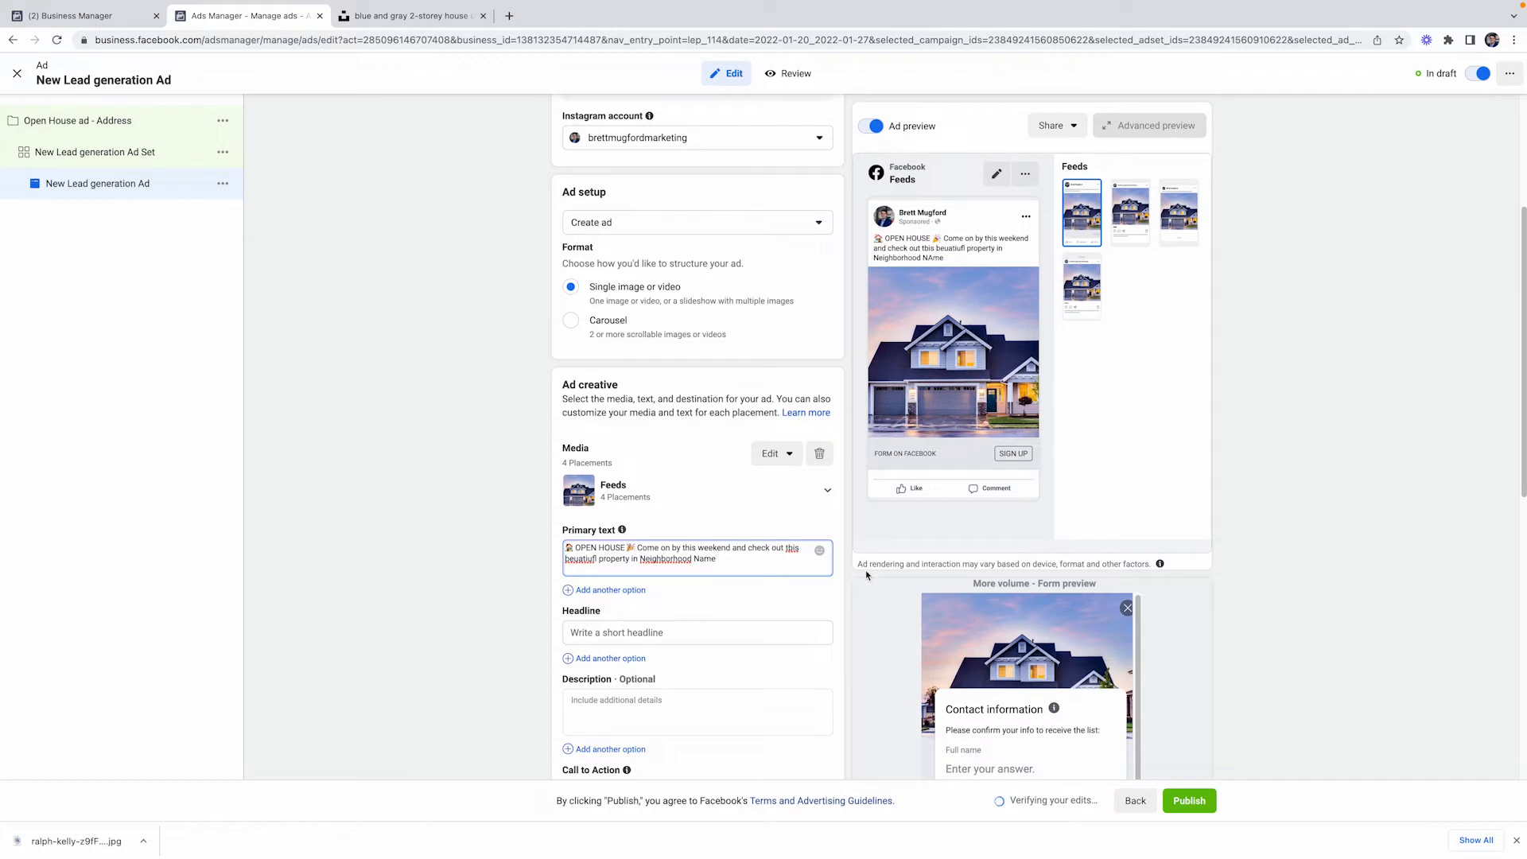
Correct the flagged words in the primary text to "this", "beautiful" and "Neighbourhood".
right_click(791, 549)
click(803, 557)
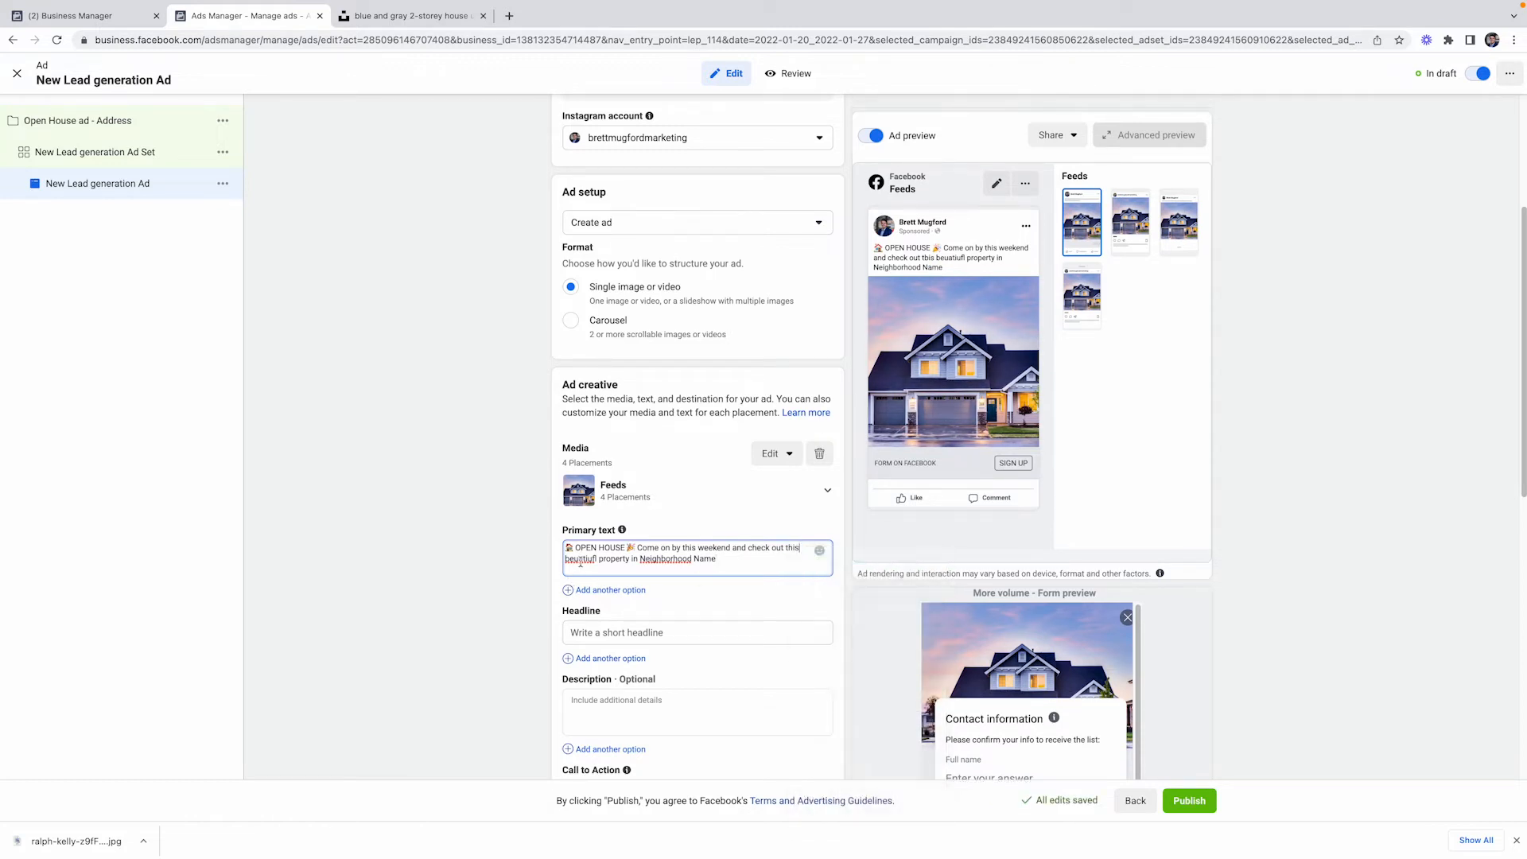
right_click(581, 560)
click(608, 567)
right_click(673, 561)
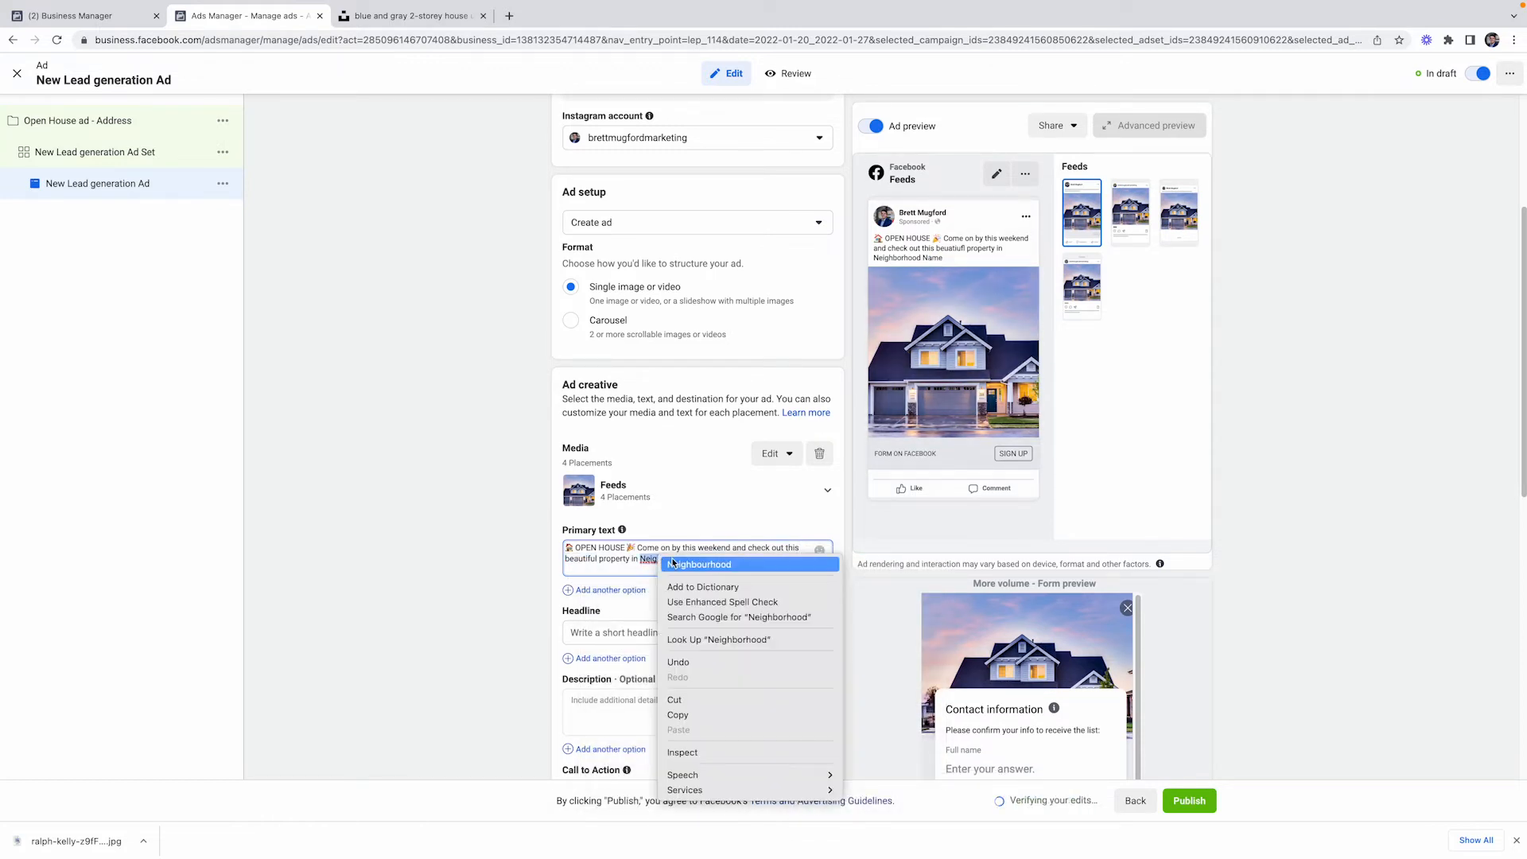
click(699, 564)
Write the headline "Mark Your Calendar", correcting the spelling of its last word.
click(677, 631)
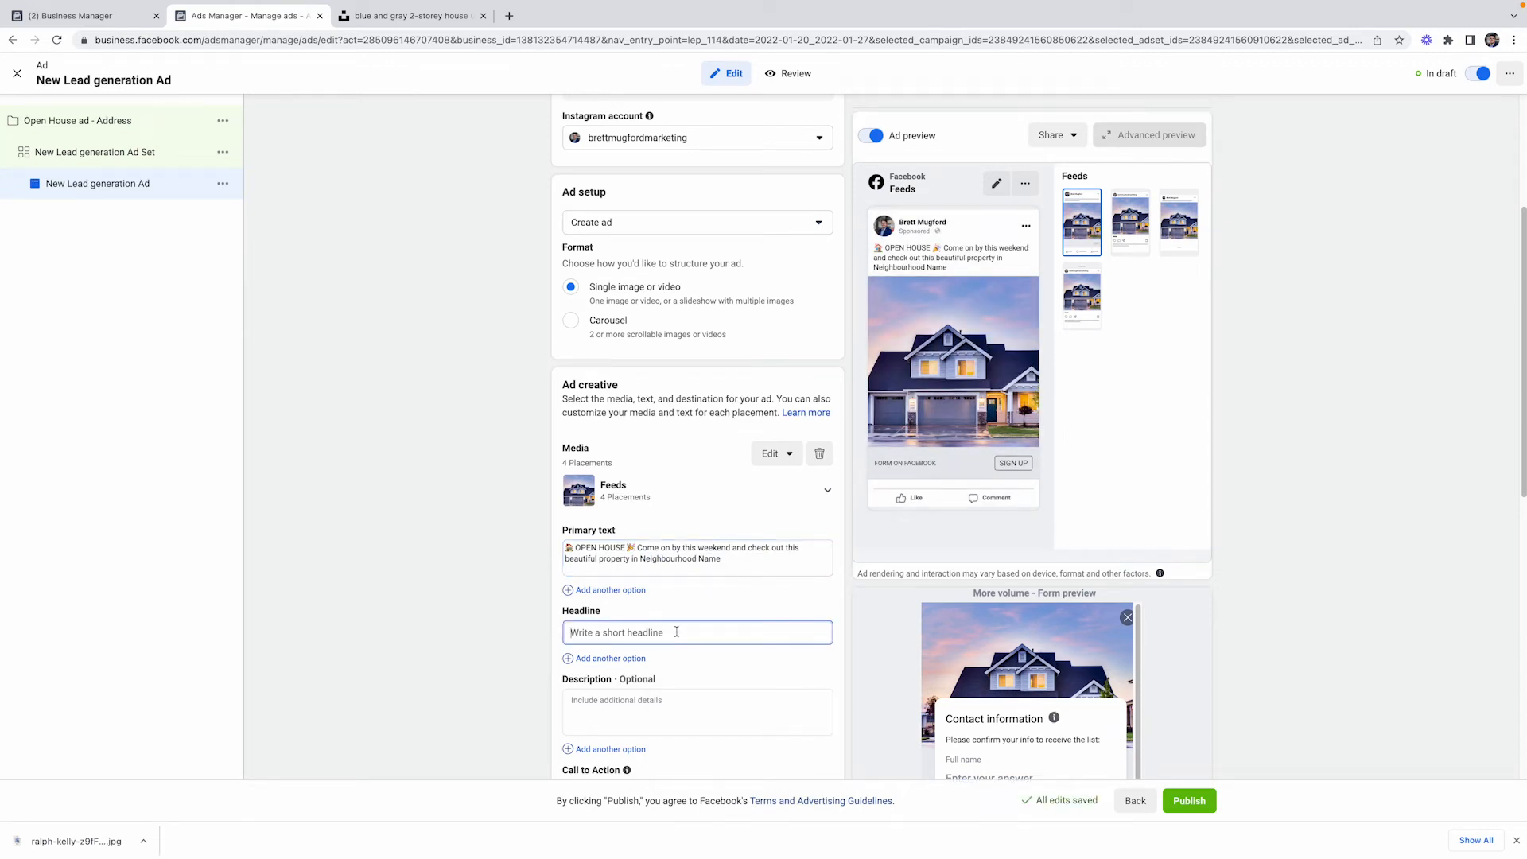
text(Mark Your Calenderer)
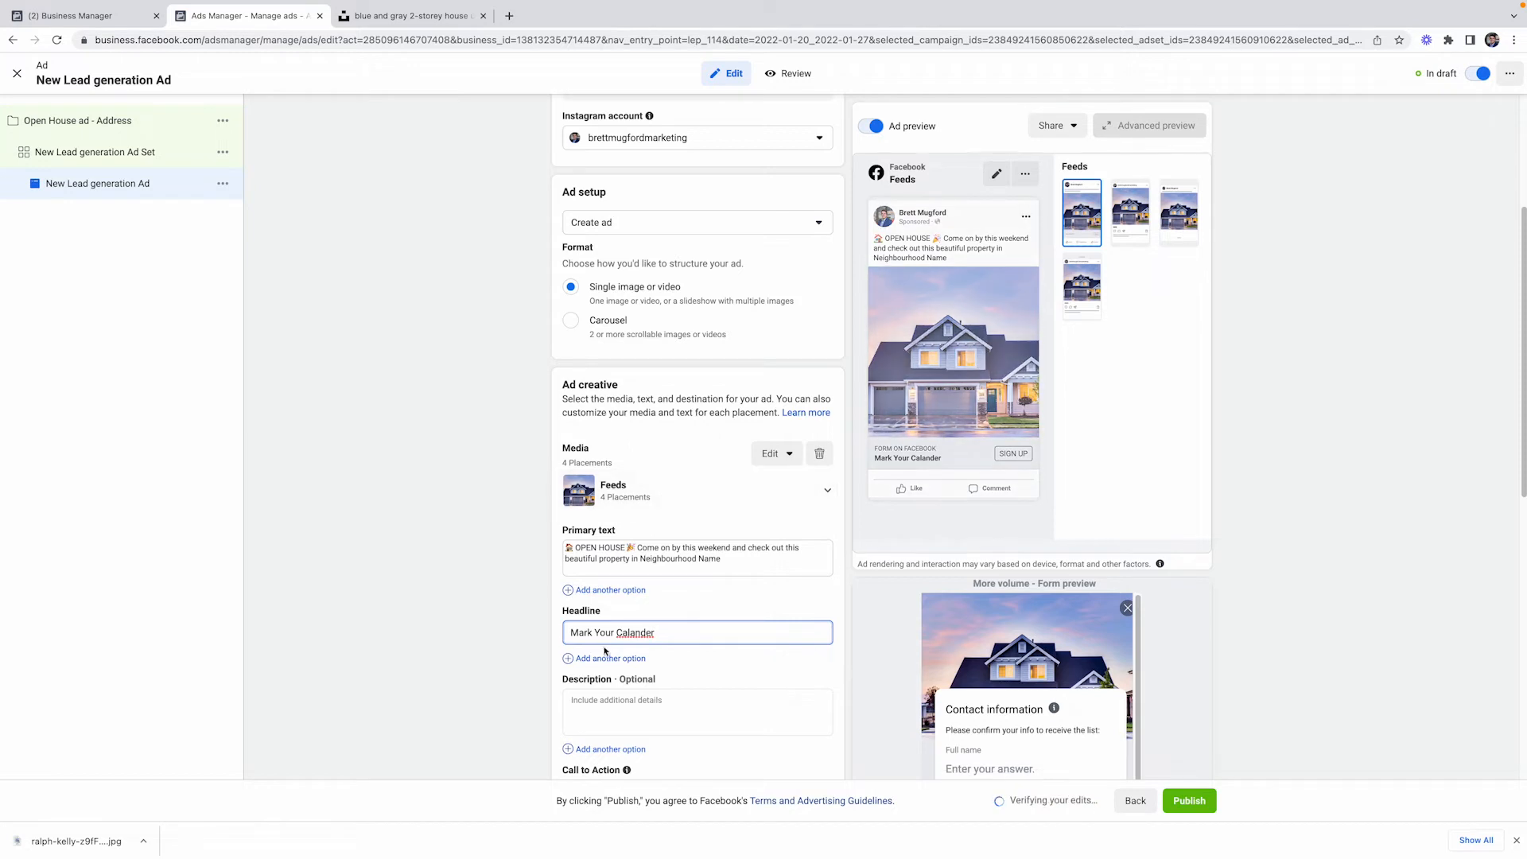
right_click(619, 632)
click(653, 591)
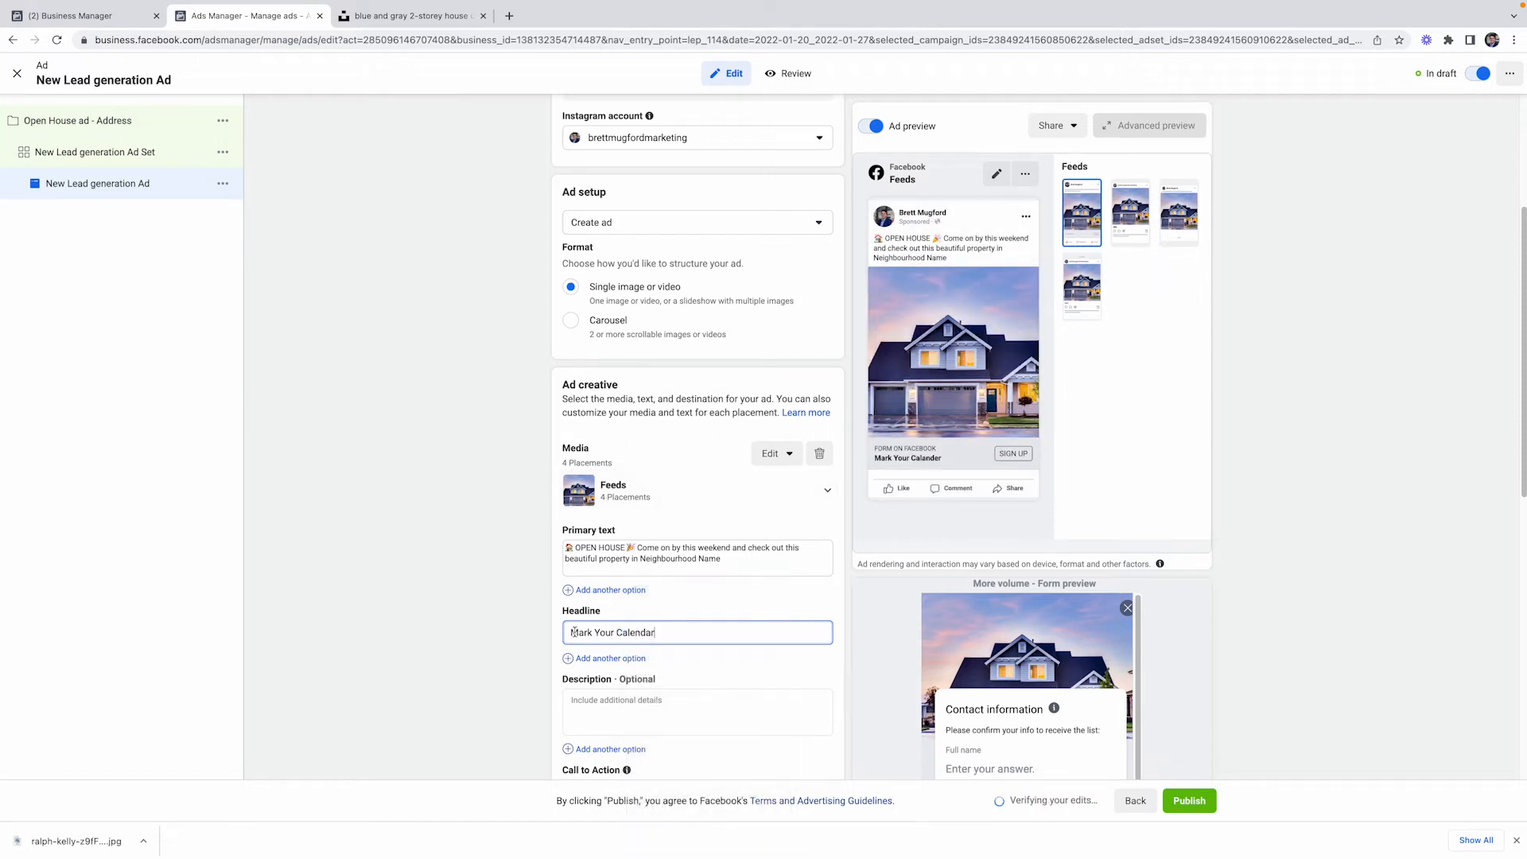
Find a calendar emoji with the search term "cal" and insert it in front of the headline text.
key(ctrl+super+space)
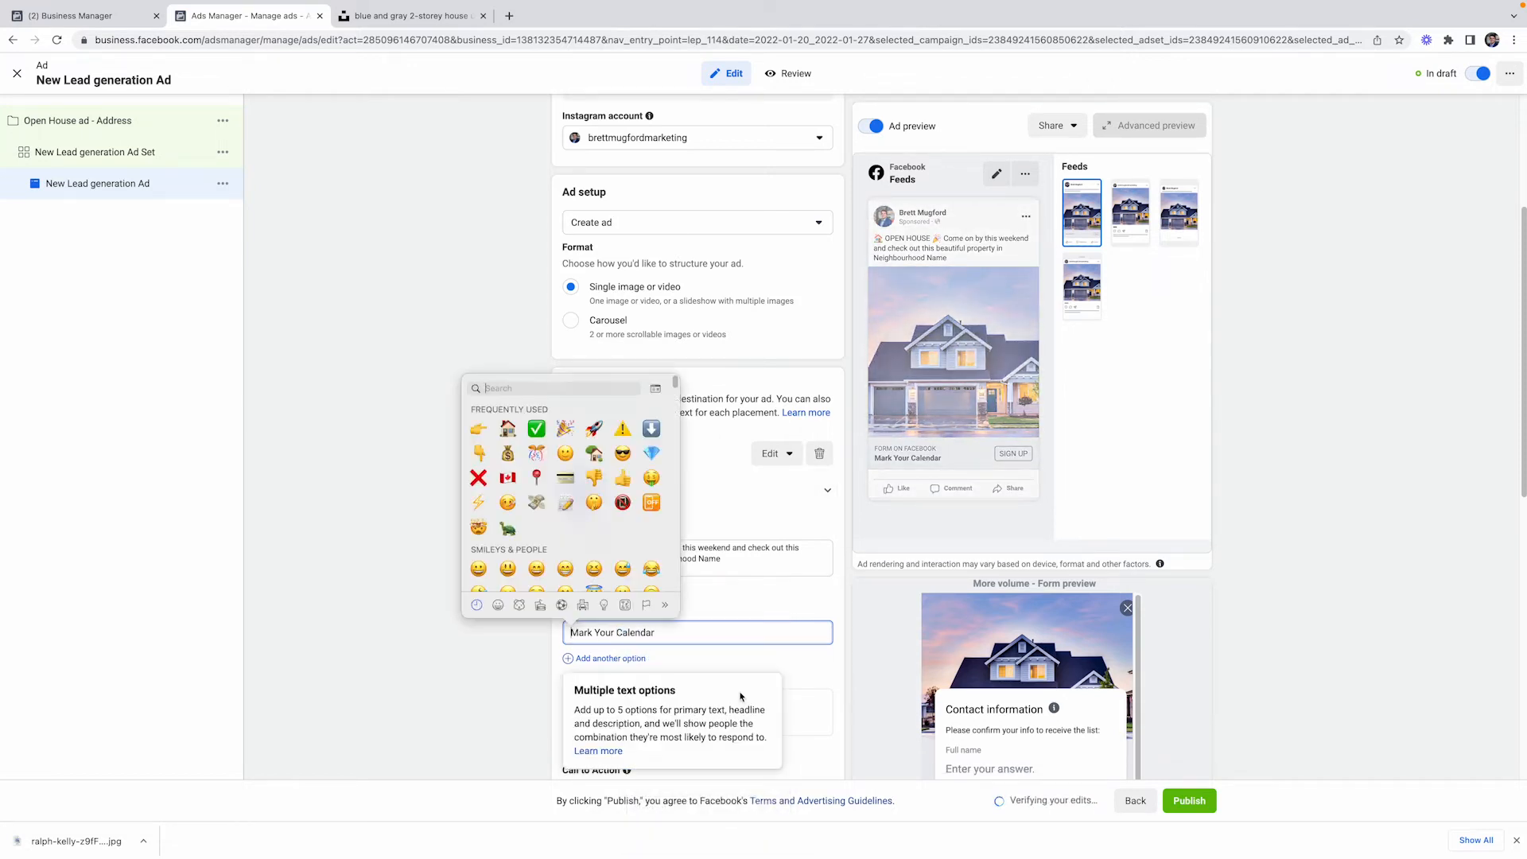
text(cal)
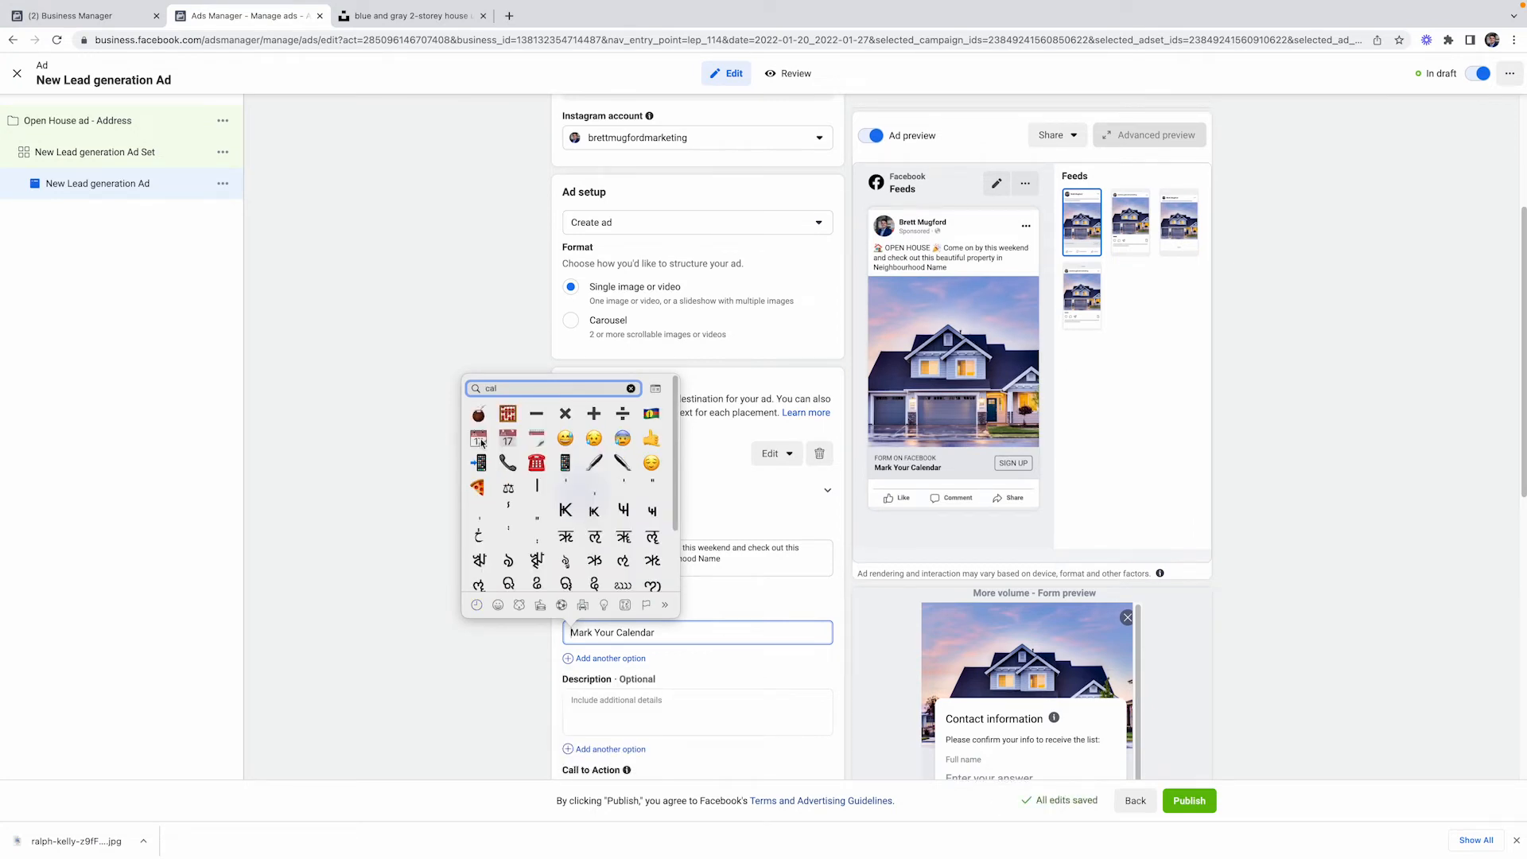
click(482, 442)
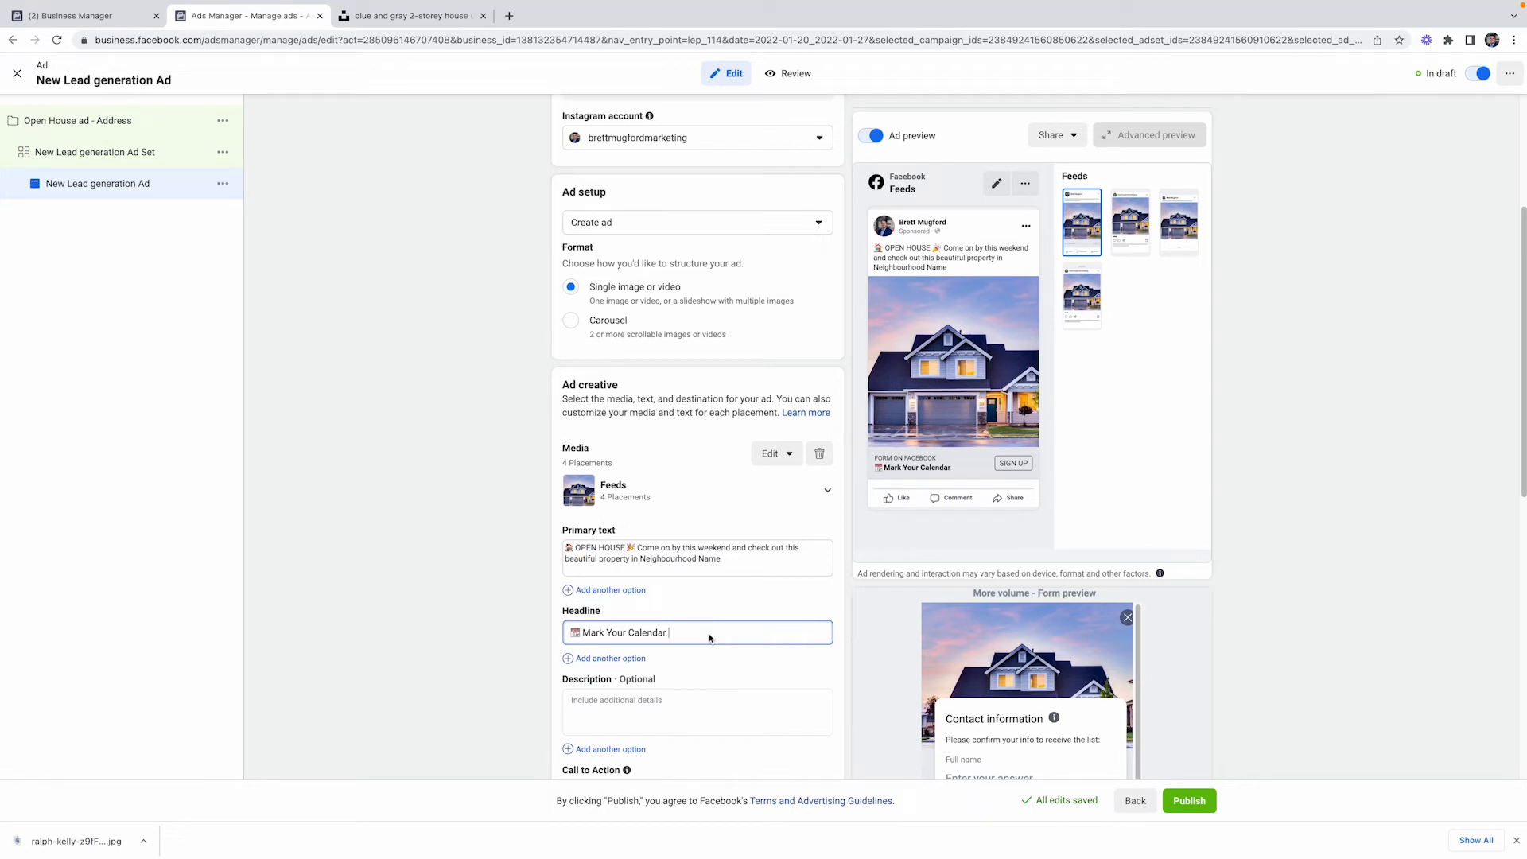
Extend the headline to "Mark Your Calendar for This Open House This Weekend", with a house emoji after "House".
text(This Weeke)
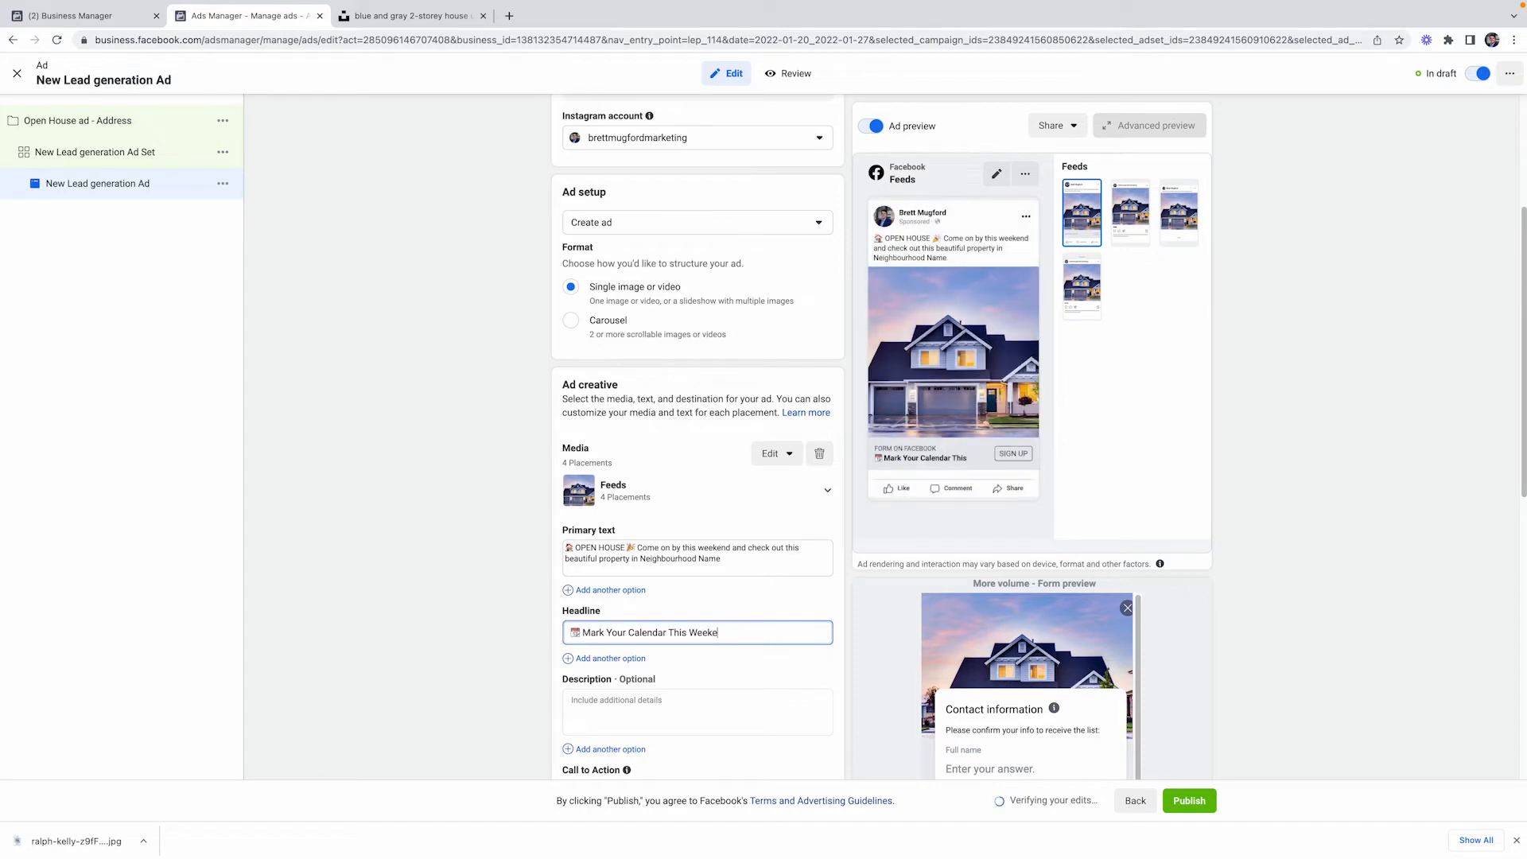
text(nd)
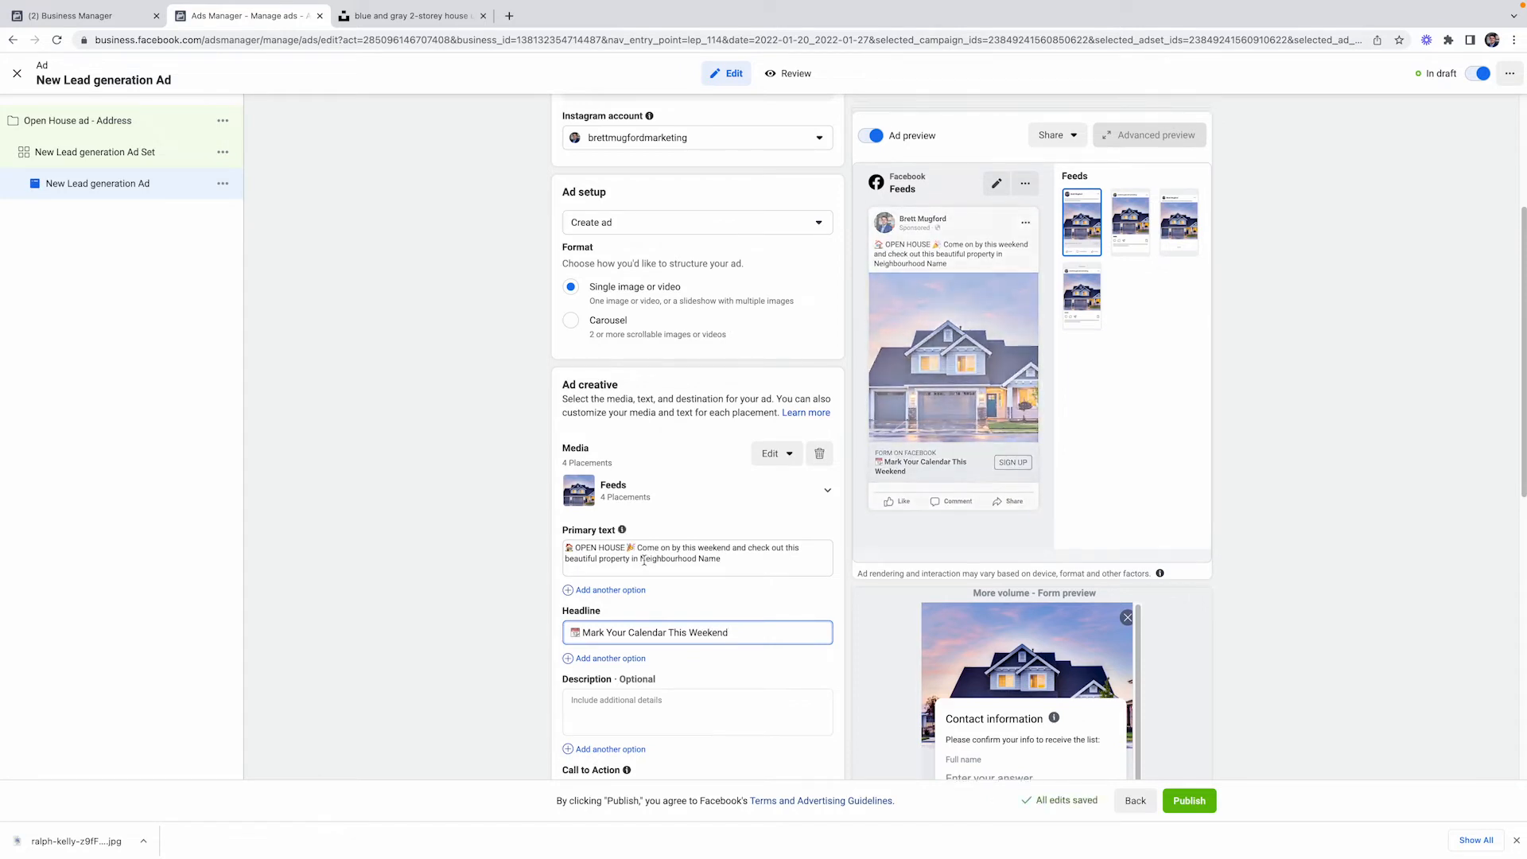
click(671, 633)
text(for This)
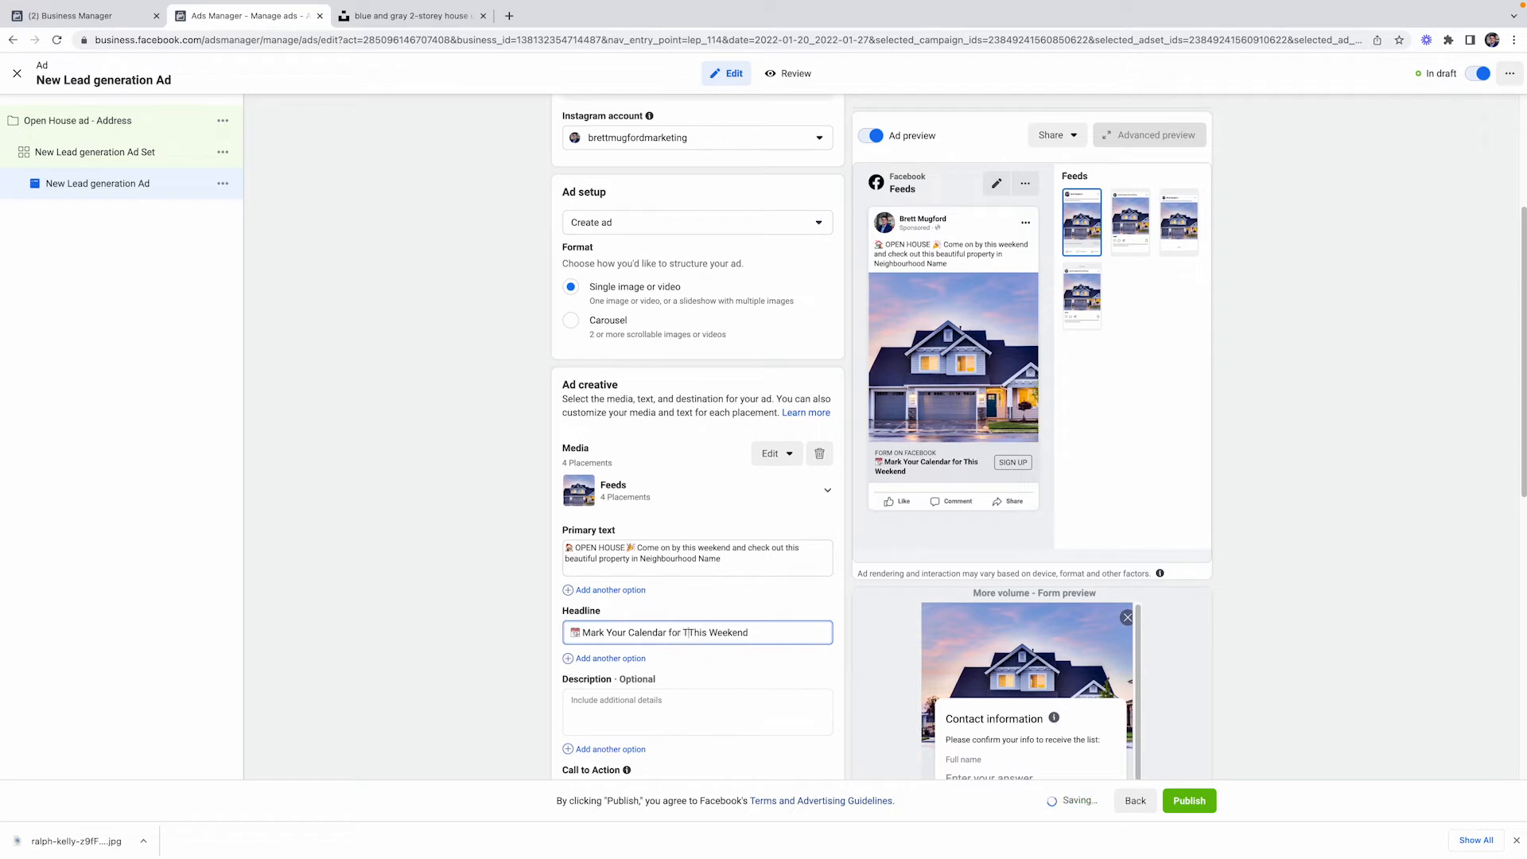
text( Open Hiyse)
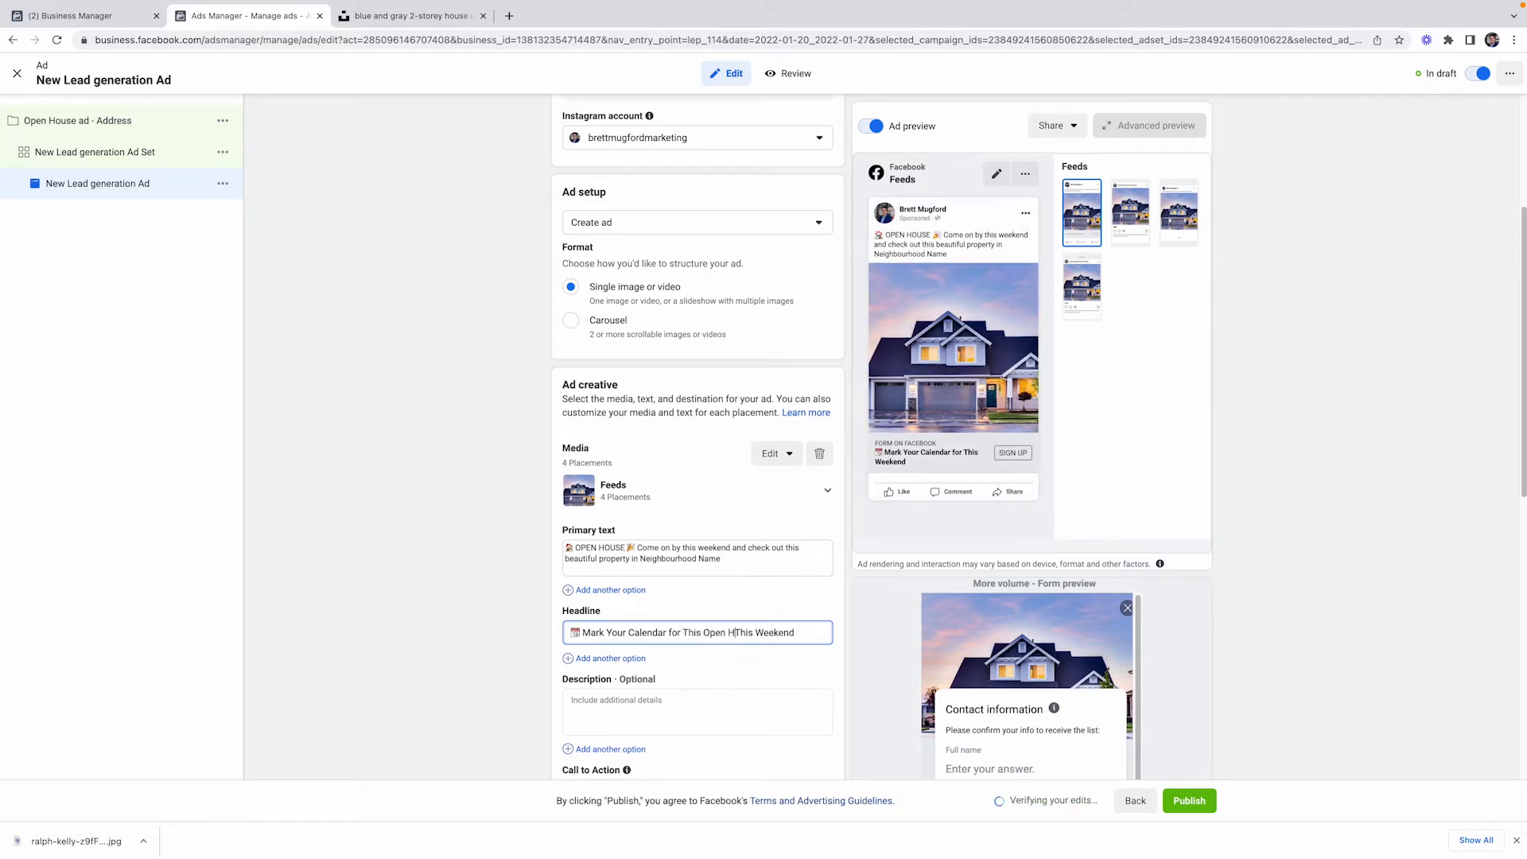
key(BackSpace)
key(BackSpace)
key(BackSpace)
key(BackSpace)
text(ouse)
key(ctrl+super+space)
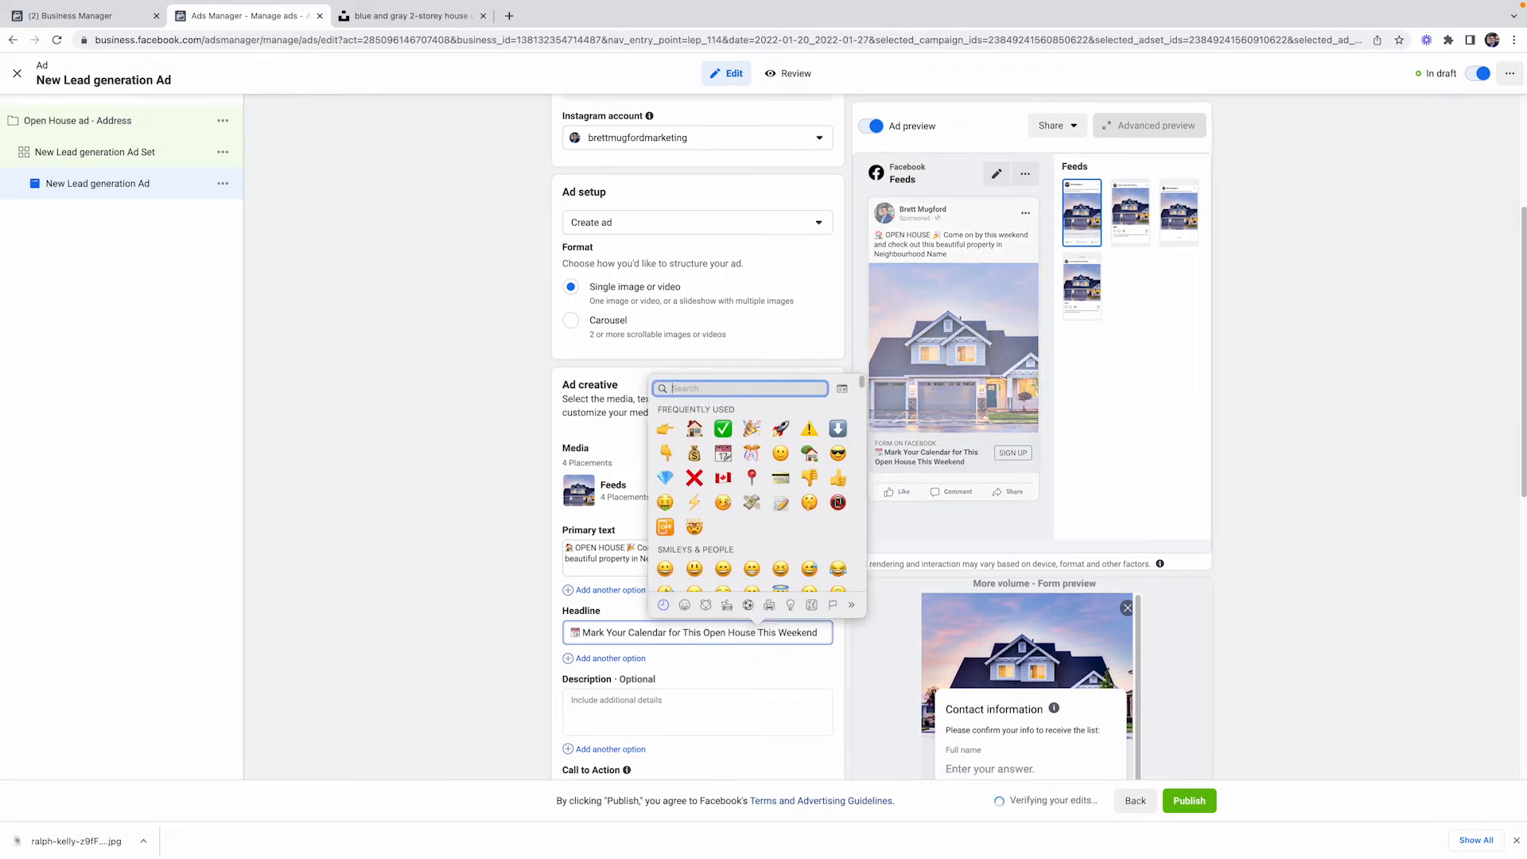
click(696, 435)
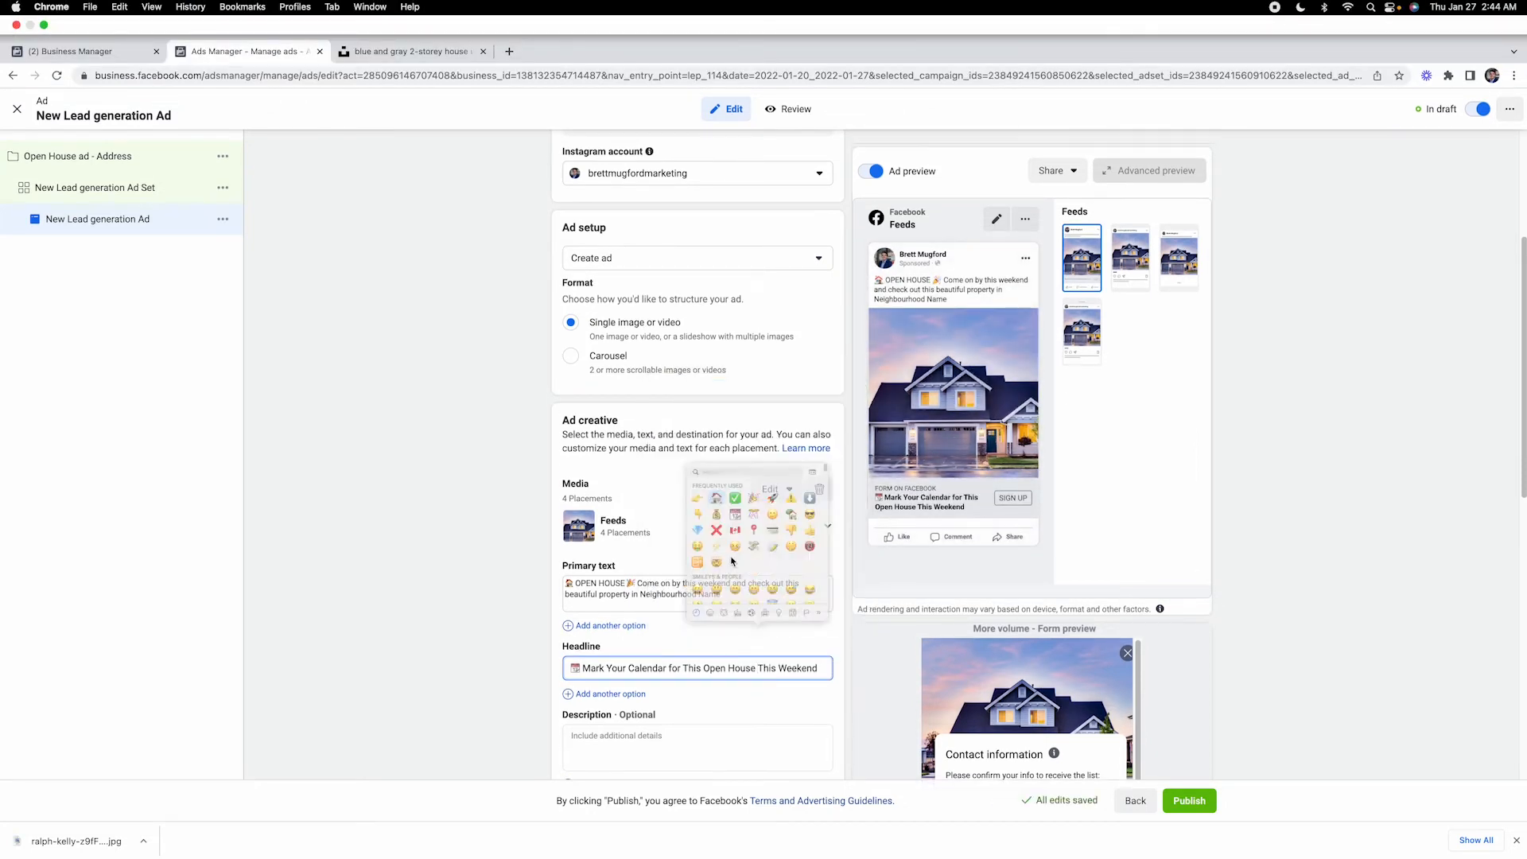
Delete the words "This Weekend" from the end of the headline, keeping the house emoji.
double_click(789, 664)
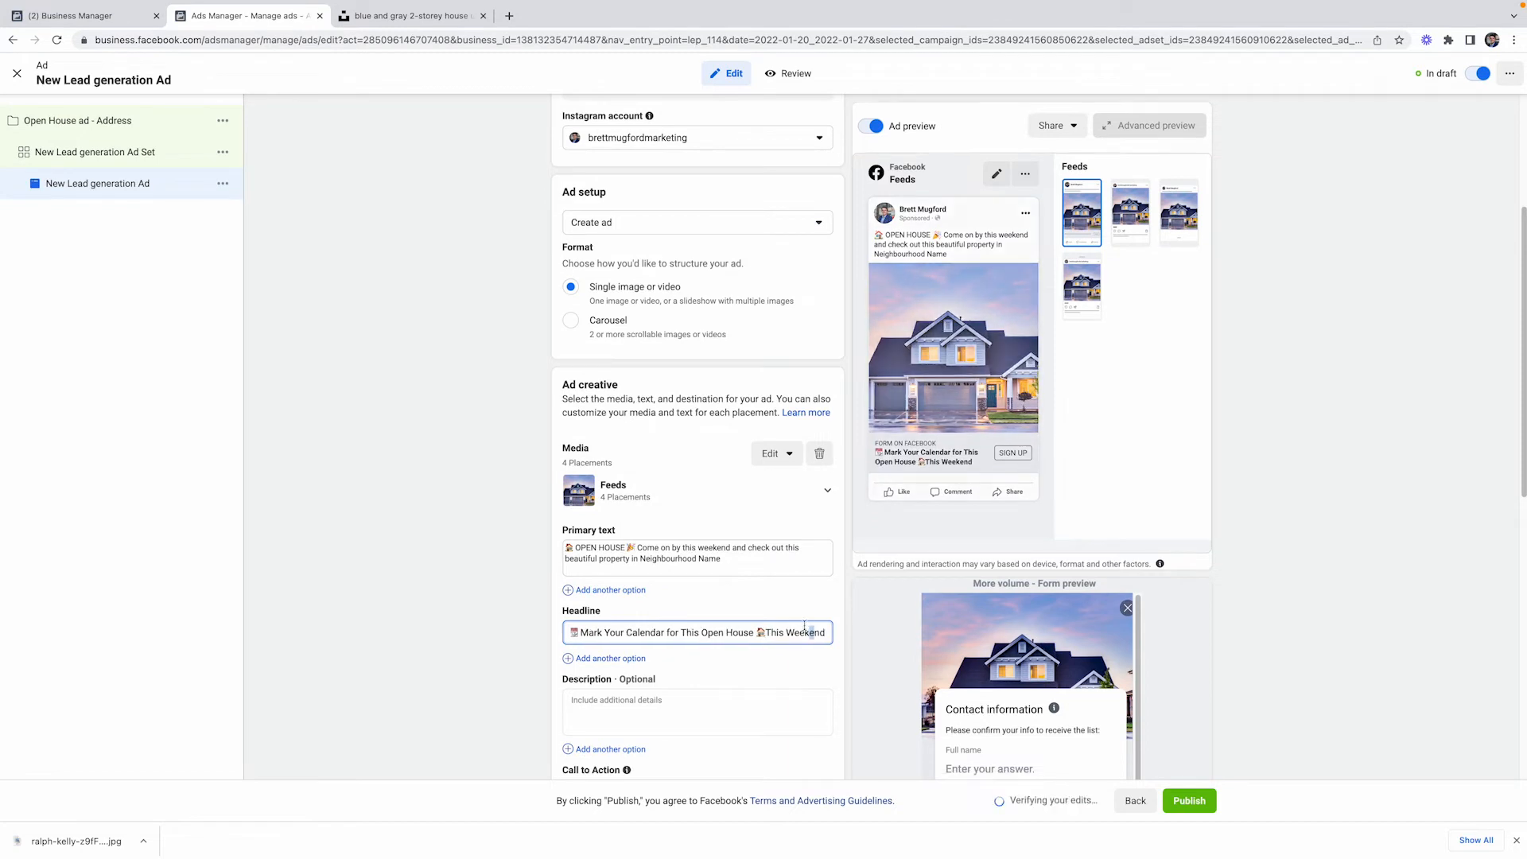
key(BackSpace)
key(BackSpace)
key(BackSpace)
key(Right)
key(Right)
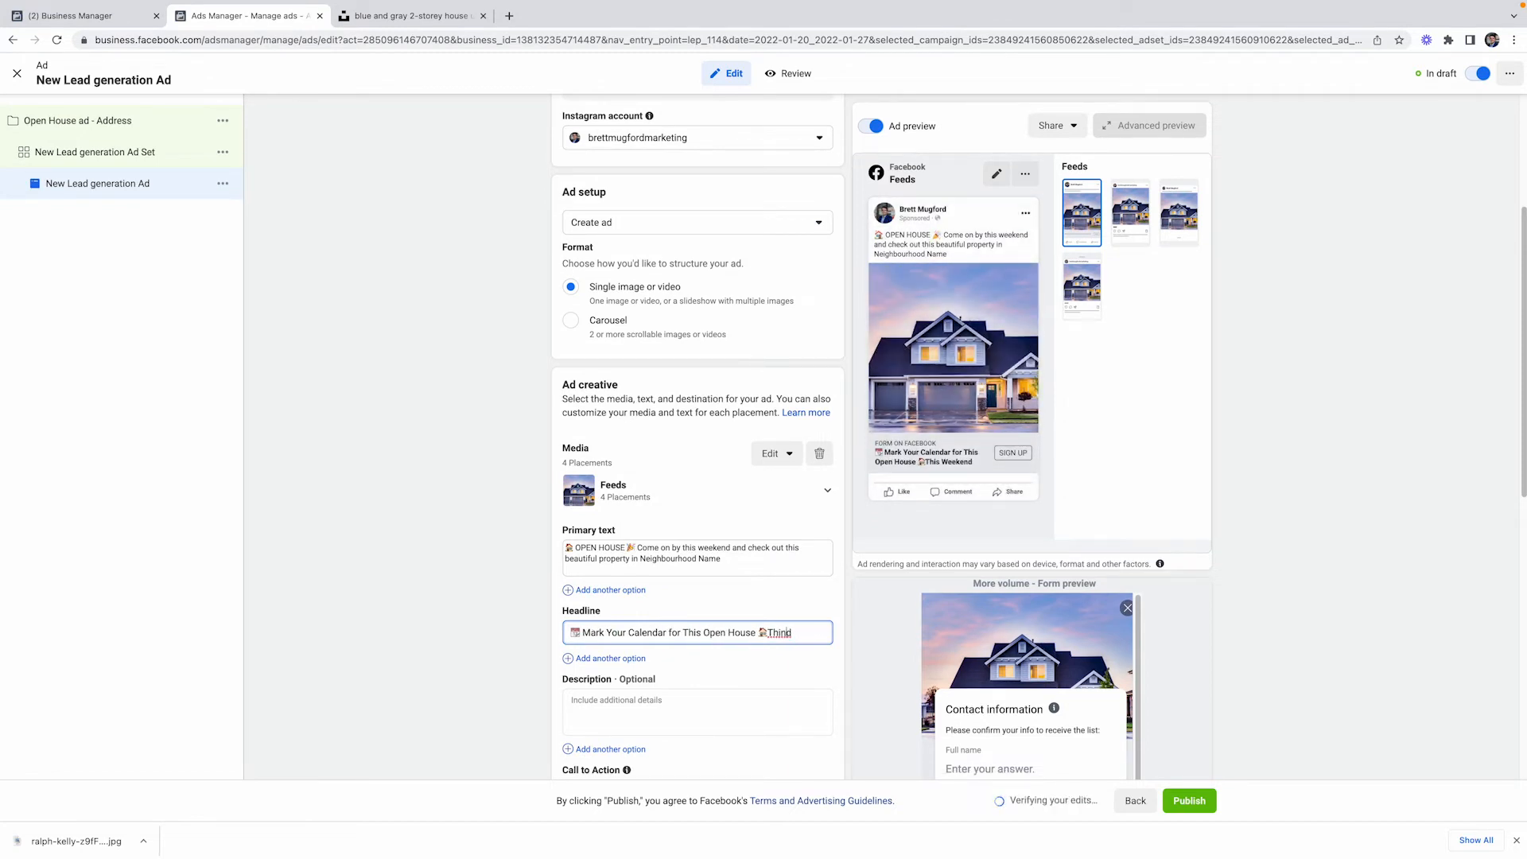
key(BackSpace)
key(BackSpace)
key(BackSpace)
key(BackSpace)
key(BackSpace)
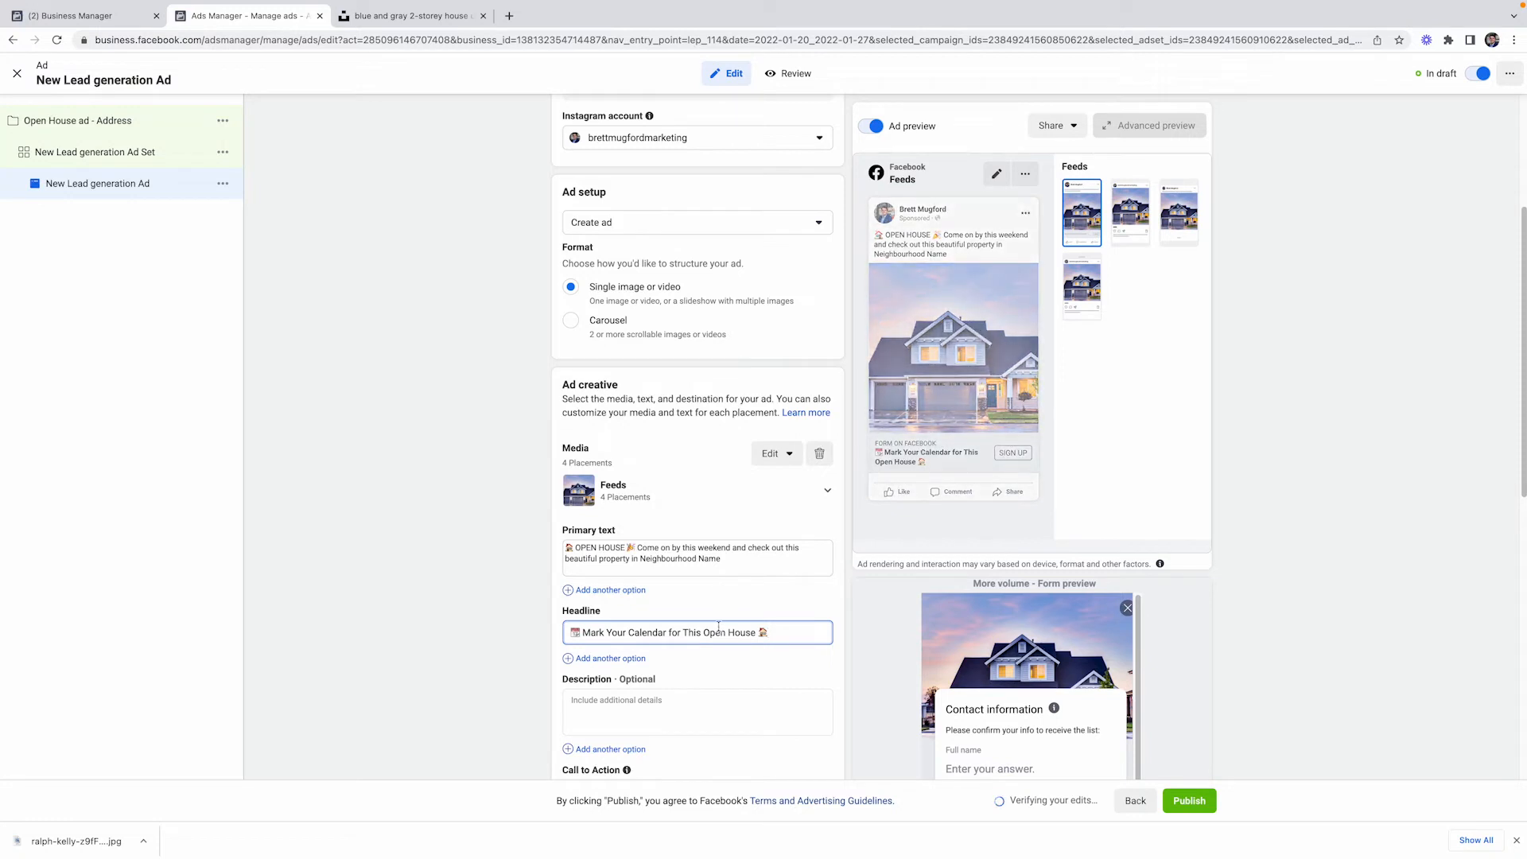
Preview the ad in the Instagram feed, Facebook Marketplace and Instagram Explore placements.
click(1131, 216)
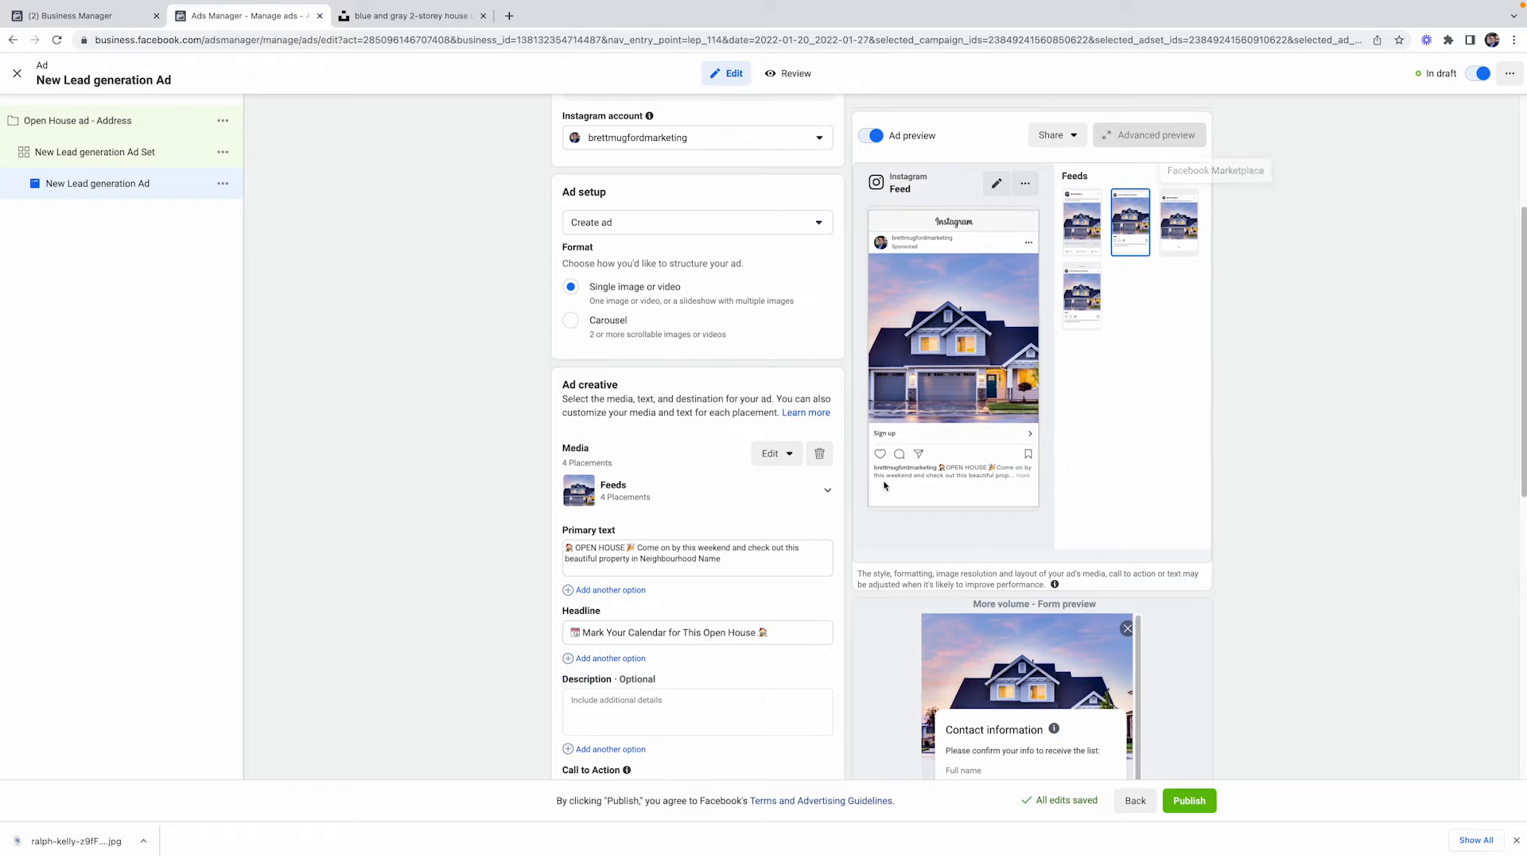
click(1186, 223)
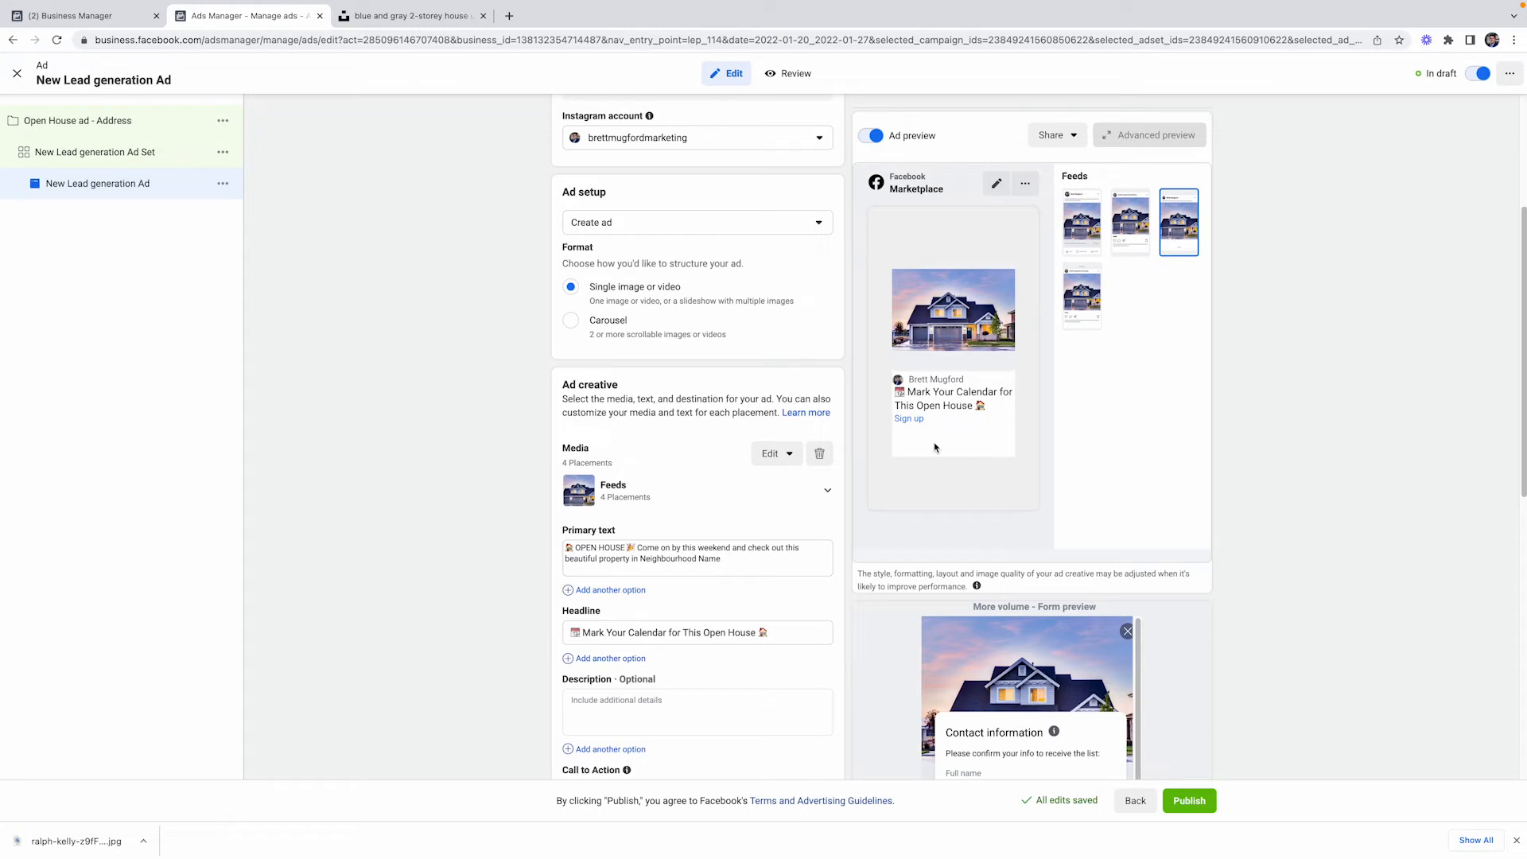
click(1076, 313)
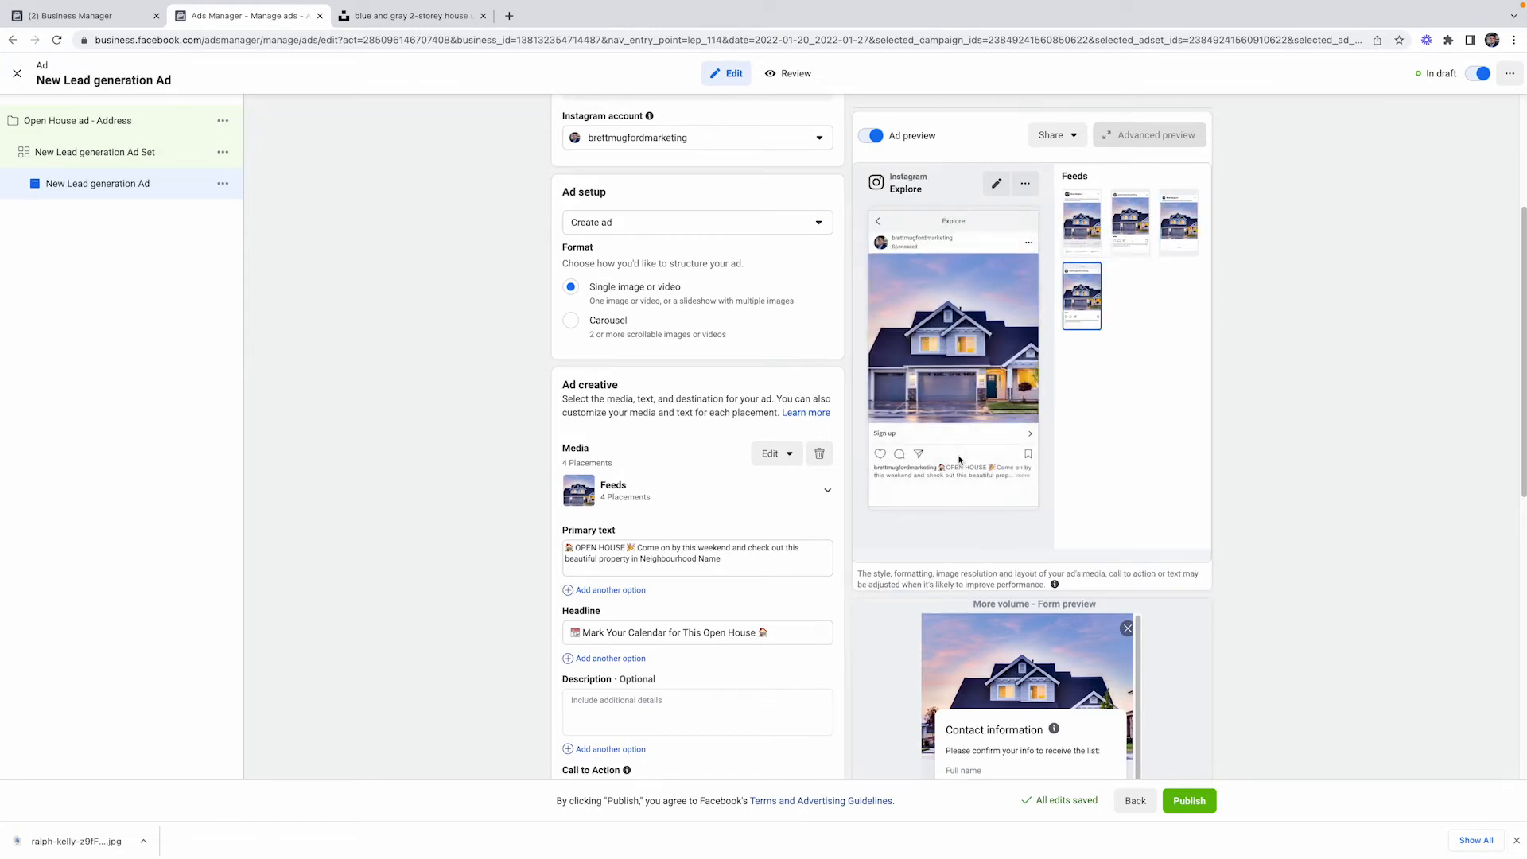
Set the ad's call to action to Learn more.
click(661, 695)
scroll(662, 692, down, 1)
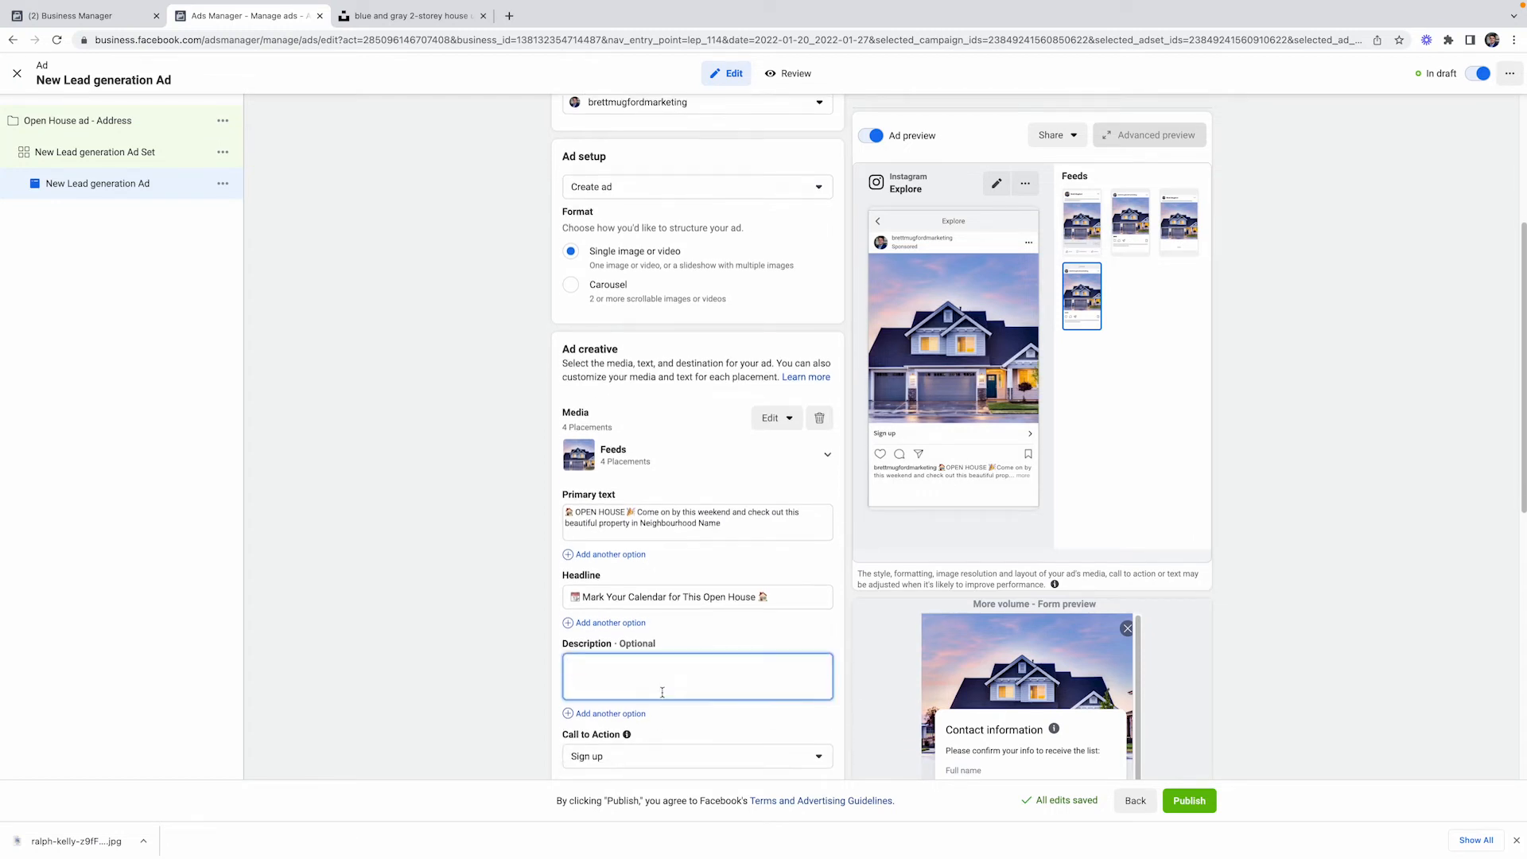
scroll(662, 692, down, 1)
click(664, 696)
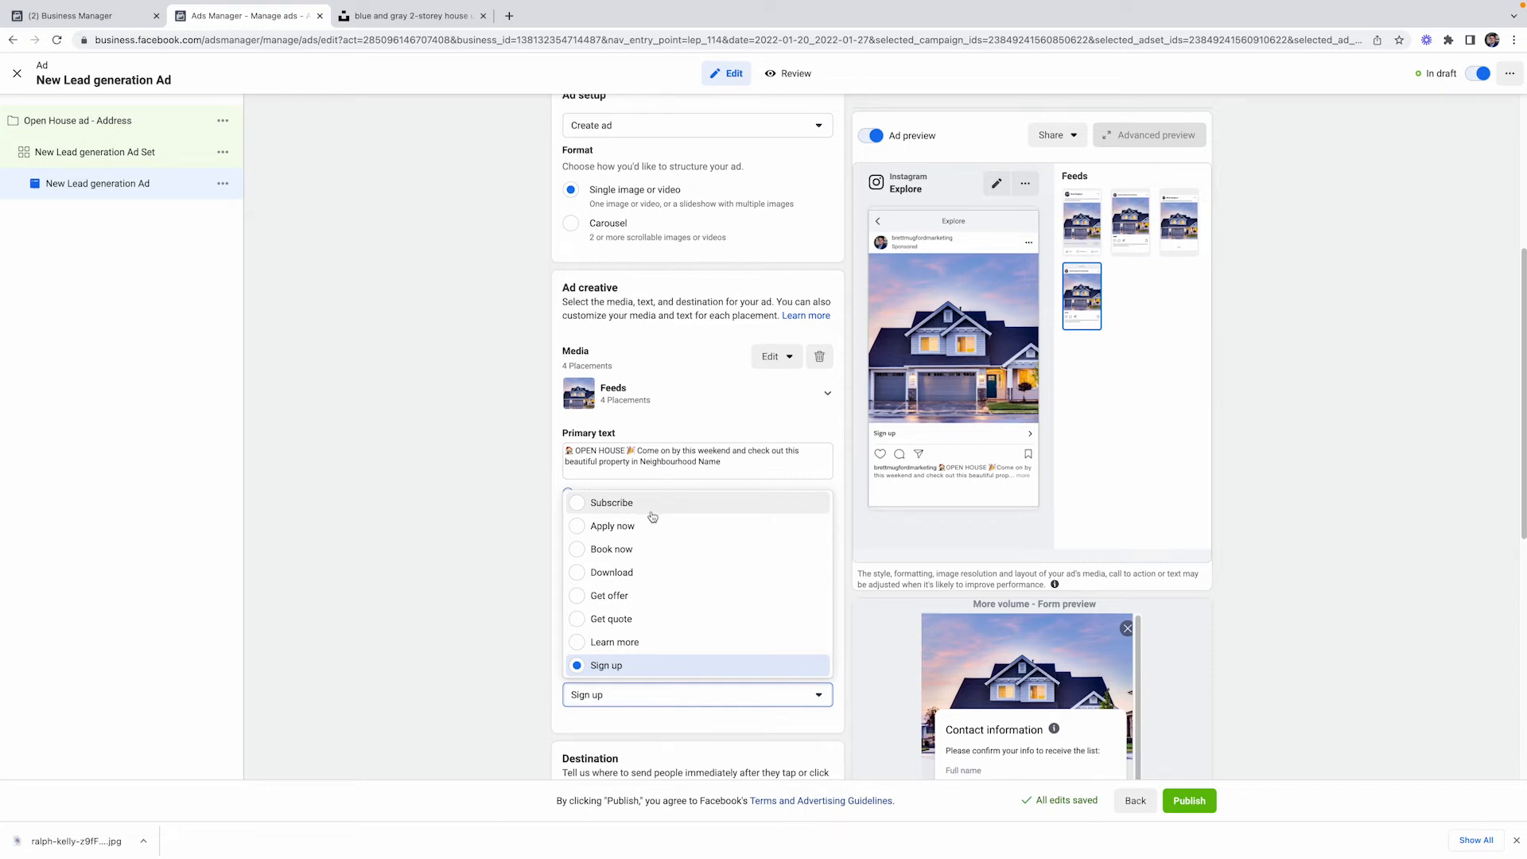
click(652, 643)
Create a new instant form for the ad and name it "Open House".
scroll(653, 647, down, 2)
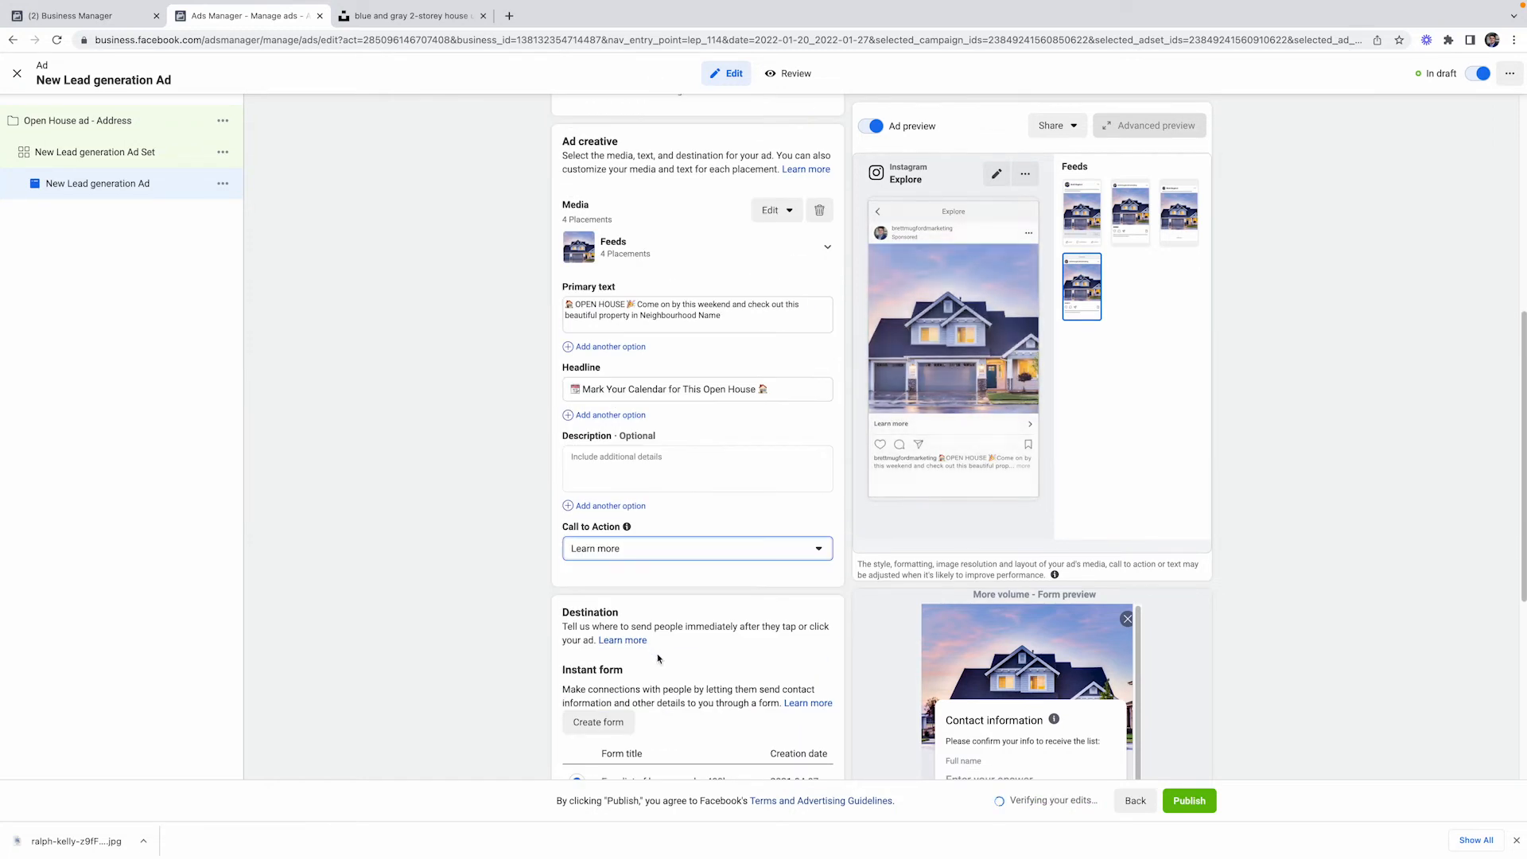
scroll(684, 672, down, 1)
scroll(704, 633, down, 2)
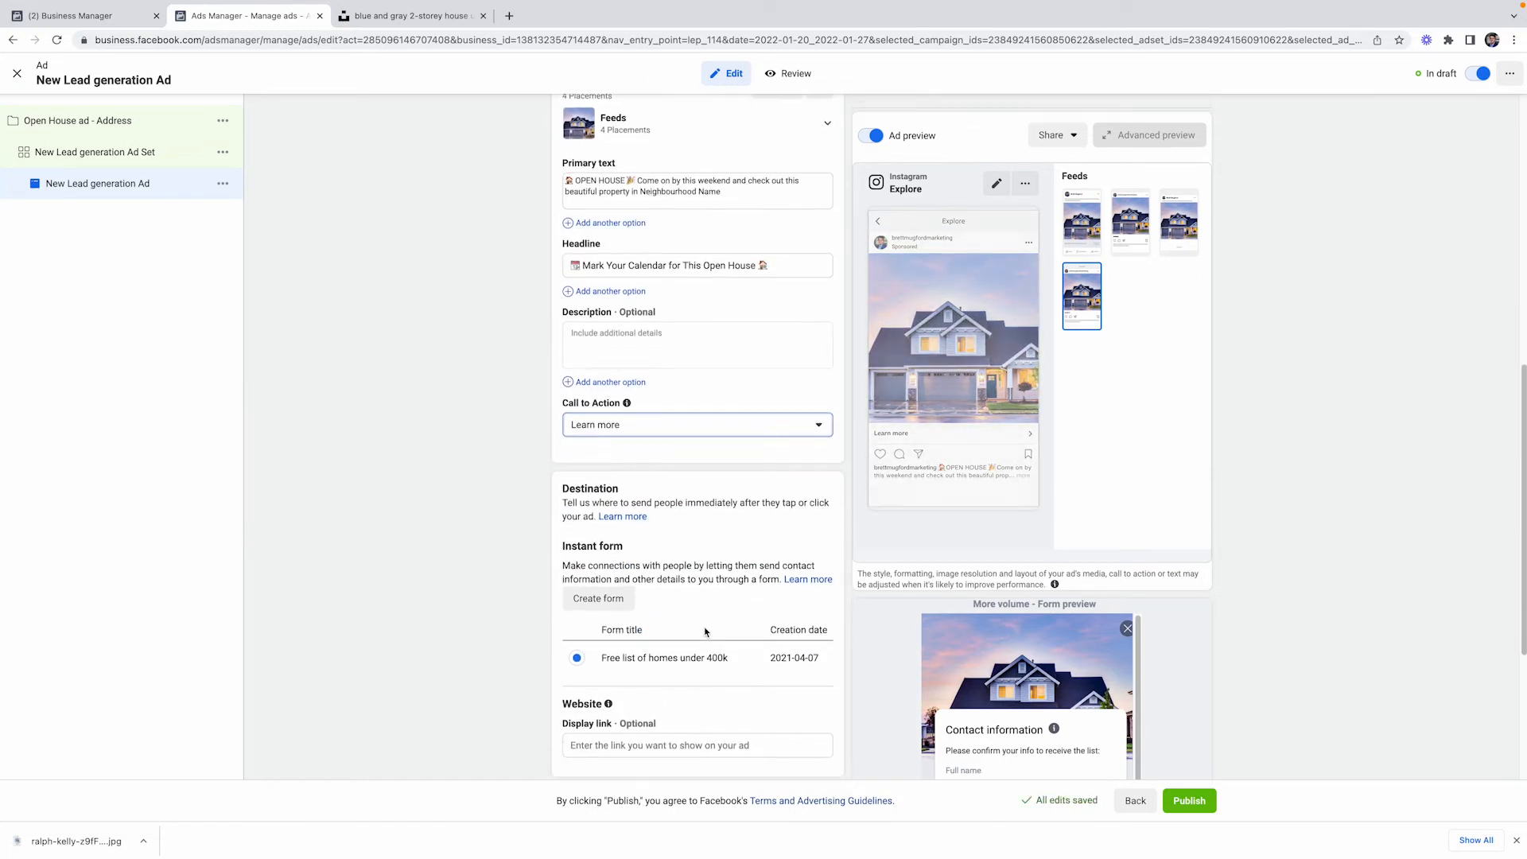
click(619, 488)
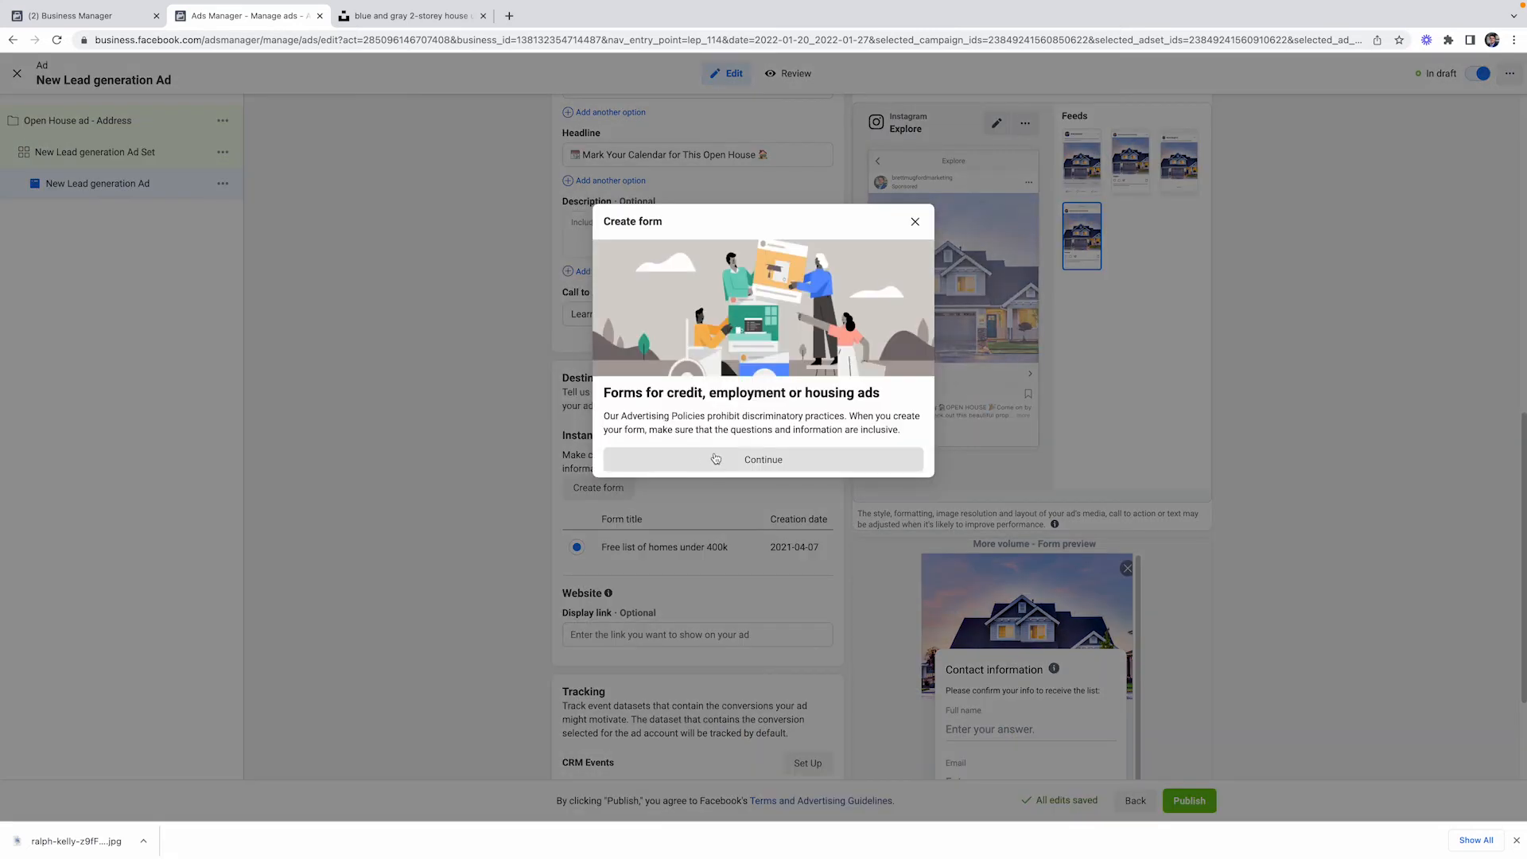
click(722, 459)
click(577, 252)
drag(578, 253, 379, 242)
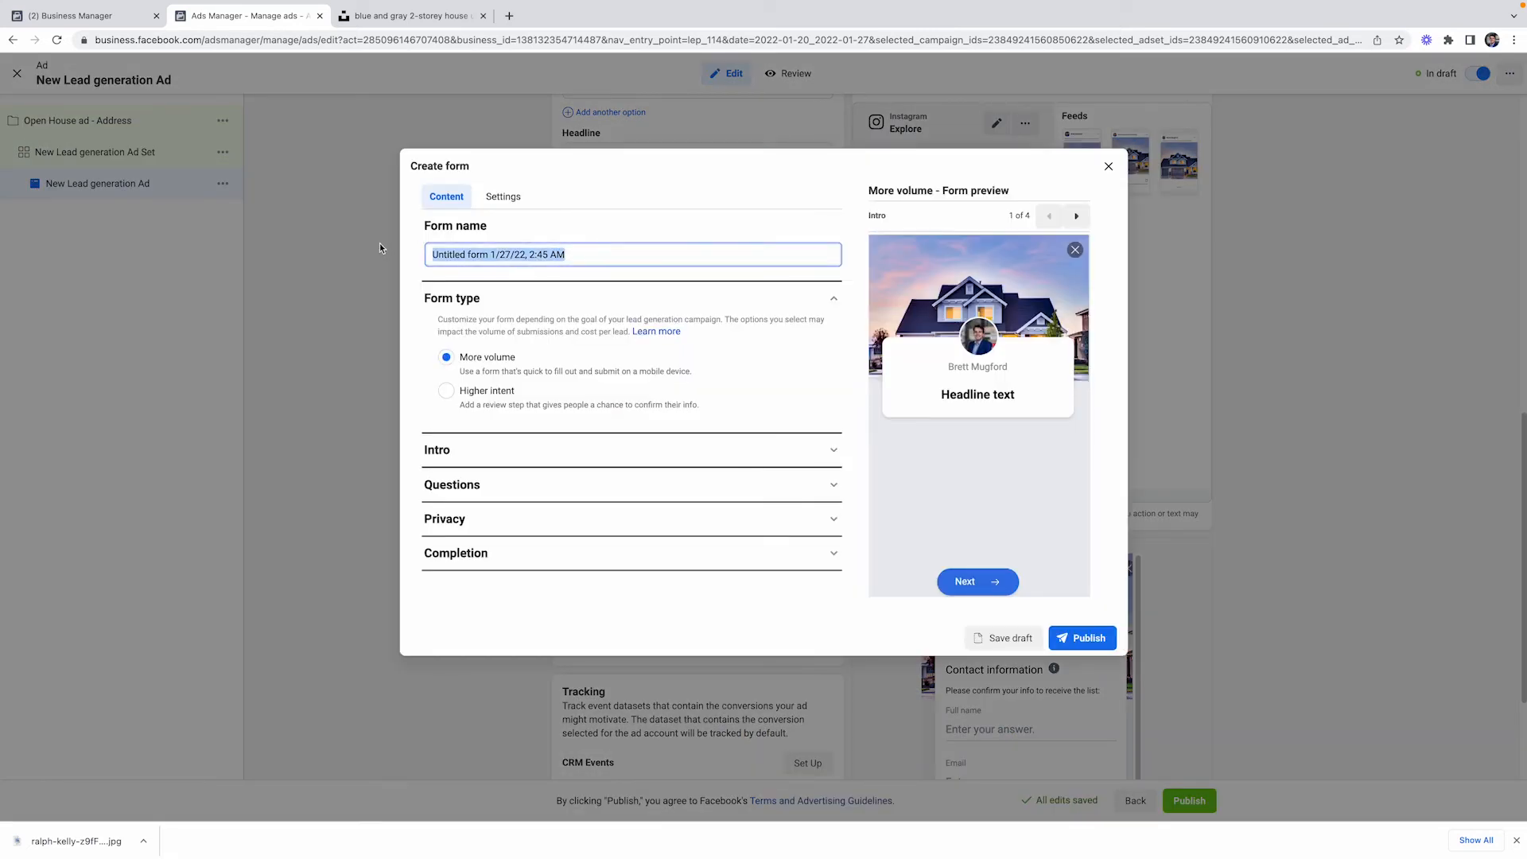
text(Ope)
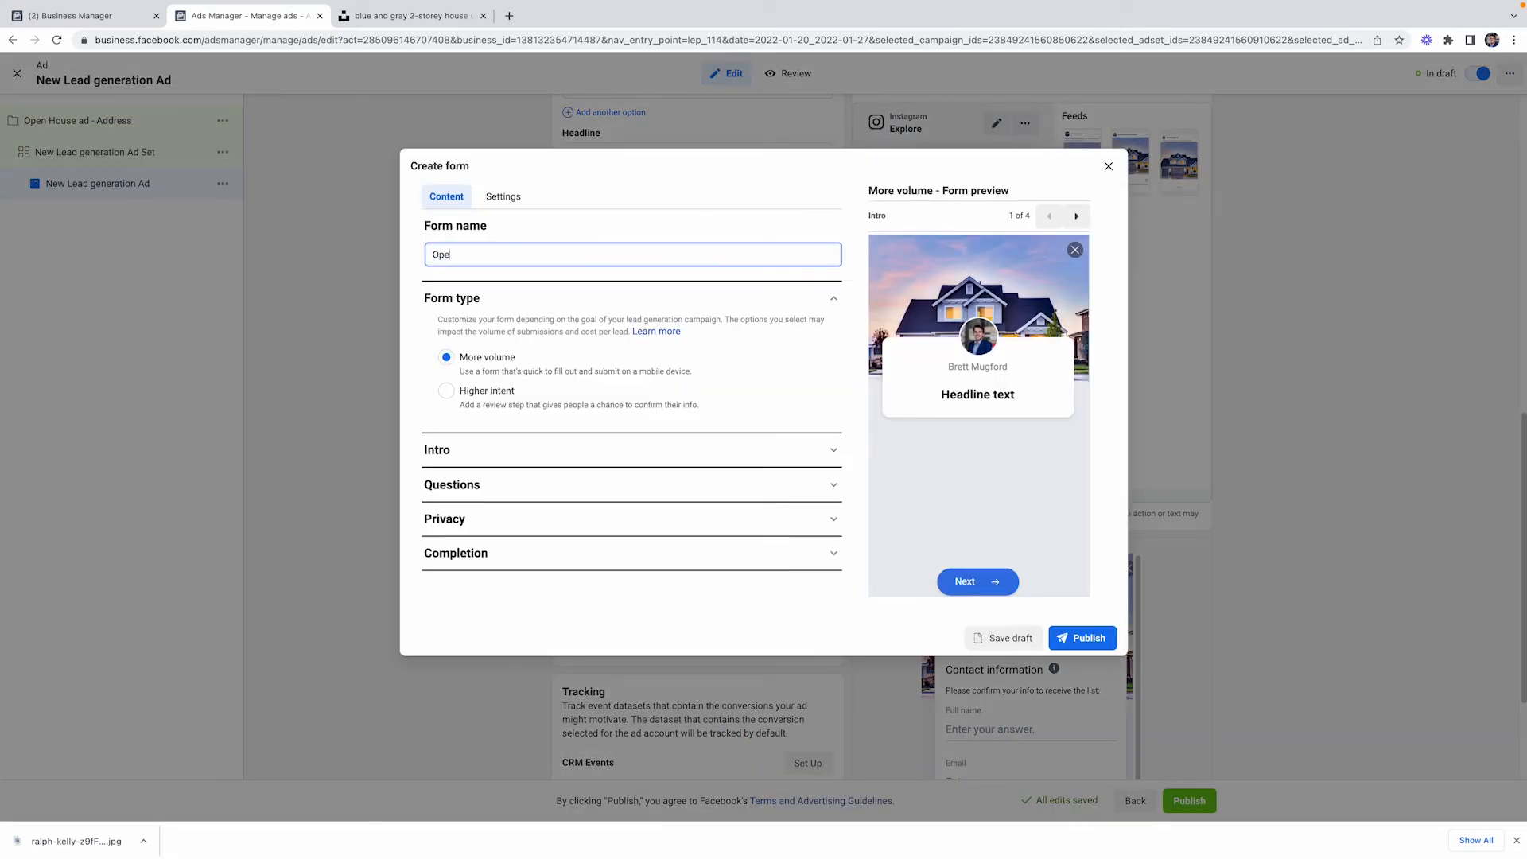
text(n House)
Turn off the greeting in the form's intro.
click(503, 451)
scroll(774, 572, down, 4)
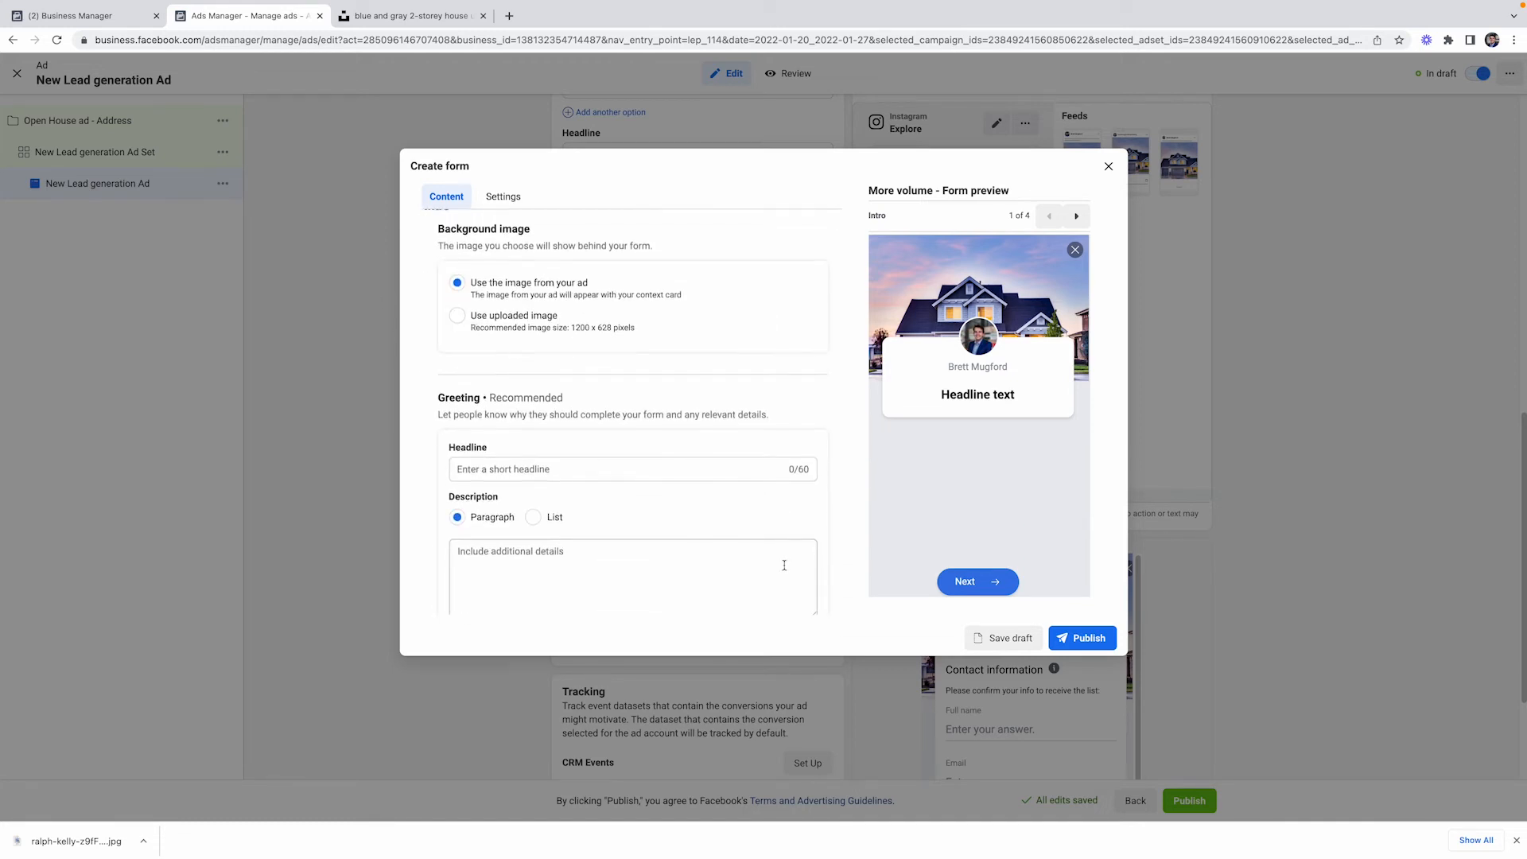
click(766, 585)
Write the prefill questions' description "Please confirm your info to download the feature sheet!".
click(459, 529)
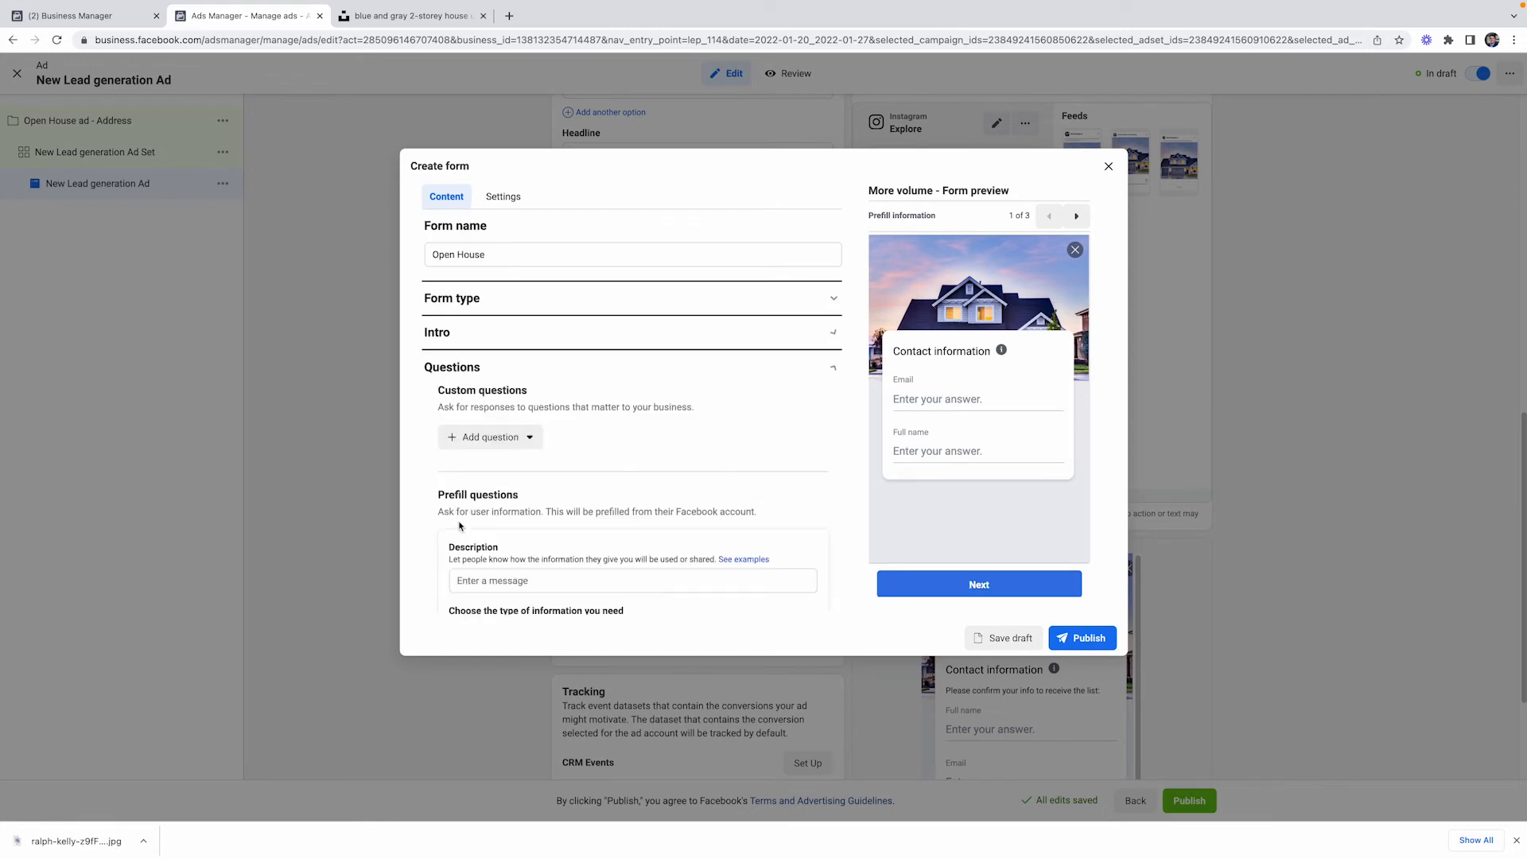
scroll(518, 436, down, 1)
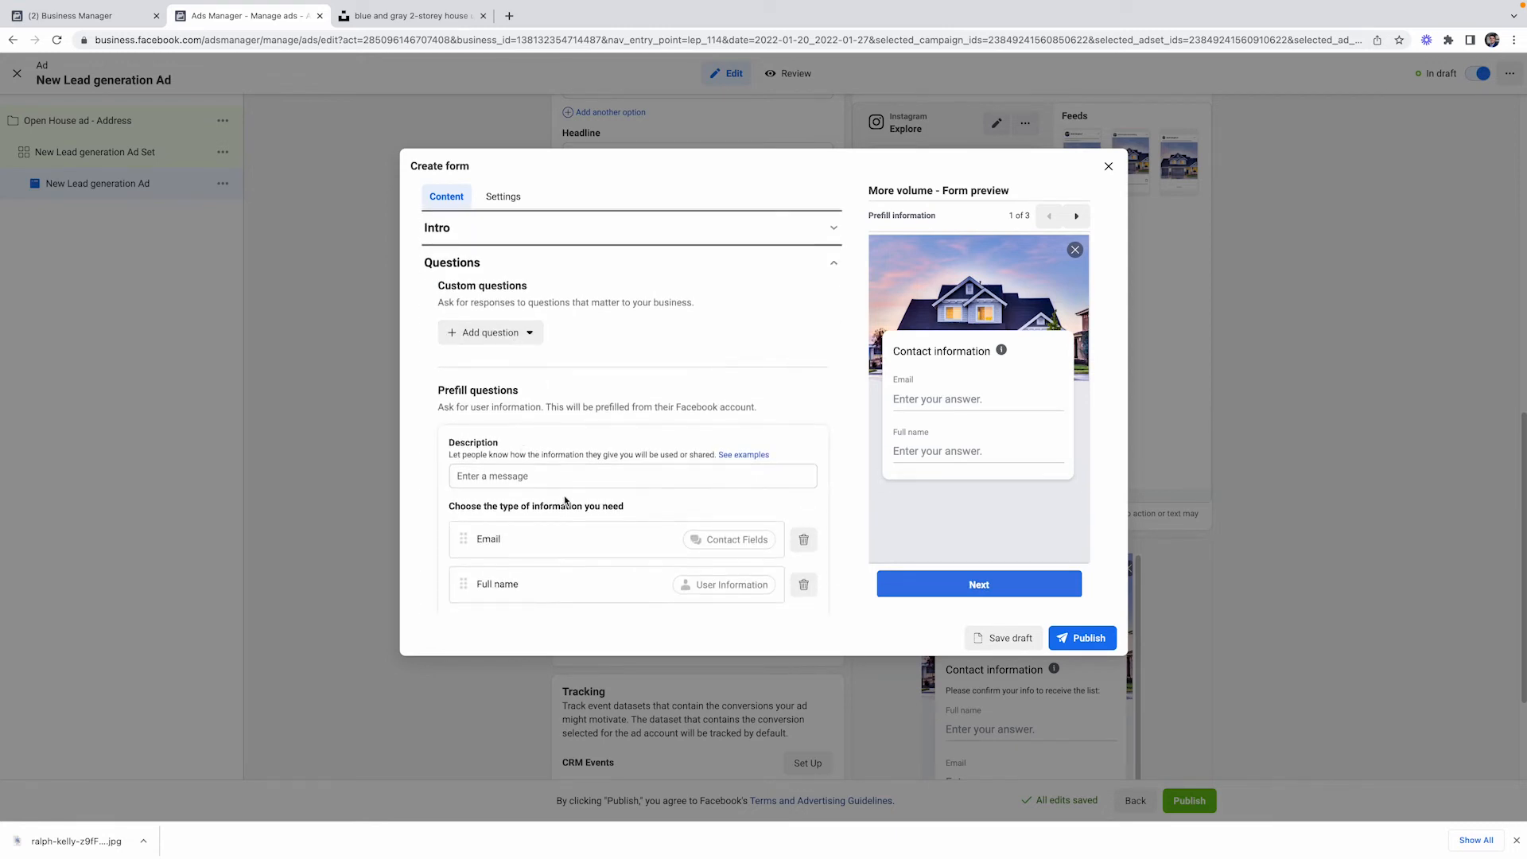
click(574, 479)
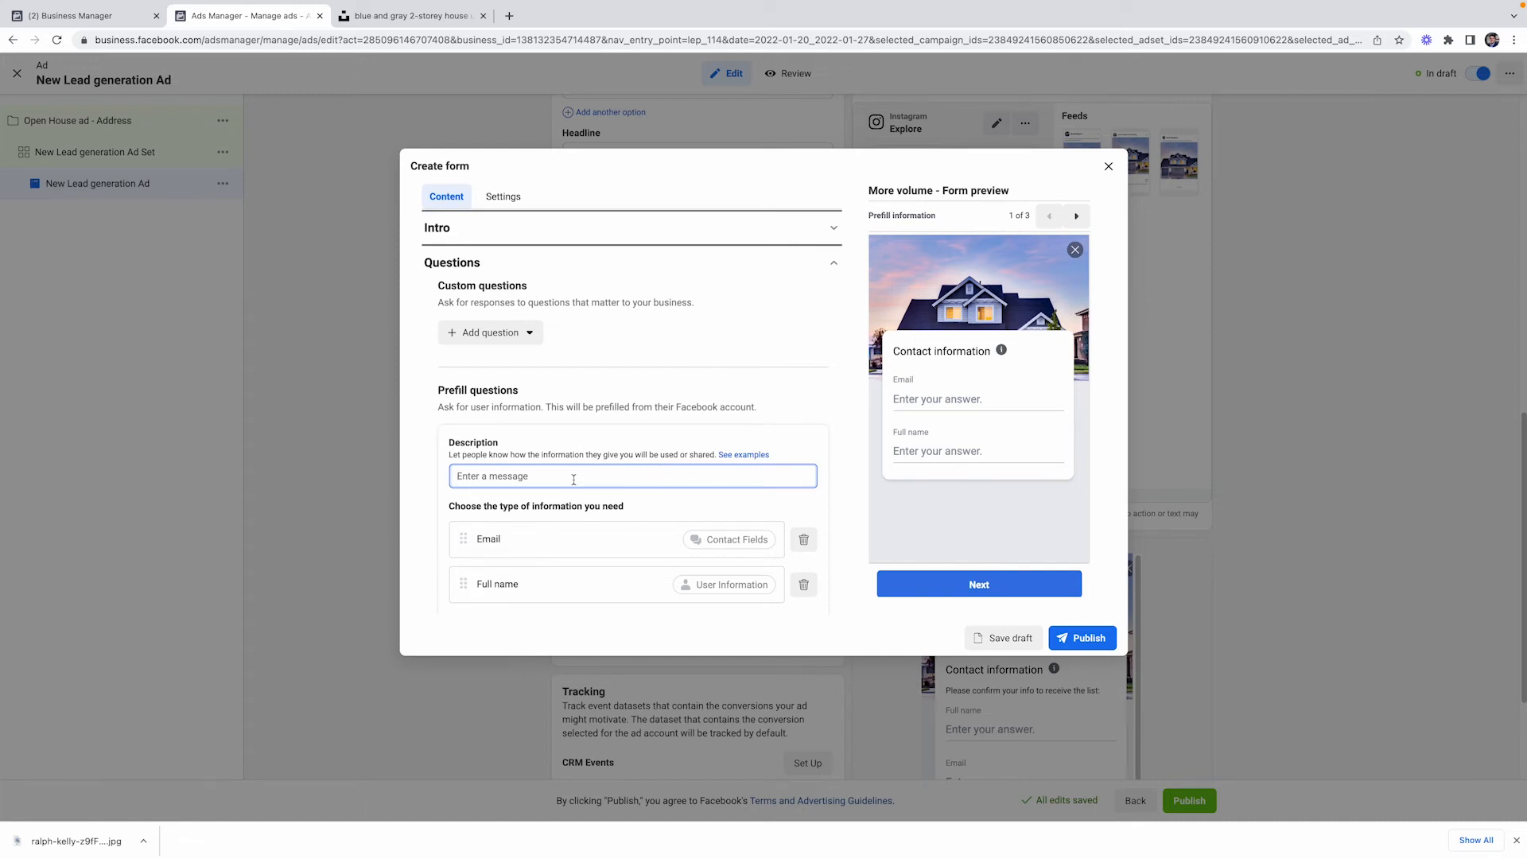
text(Please co)
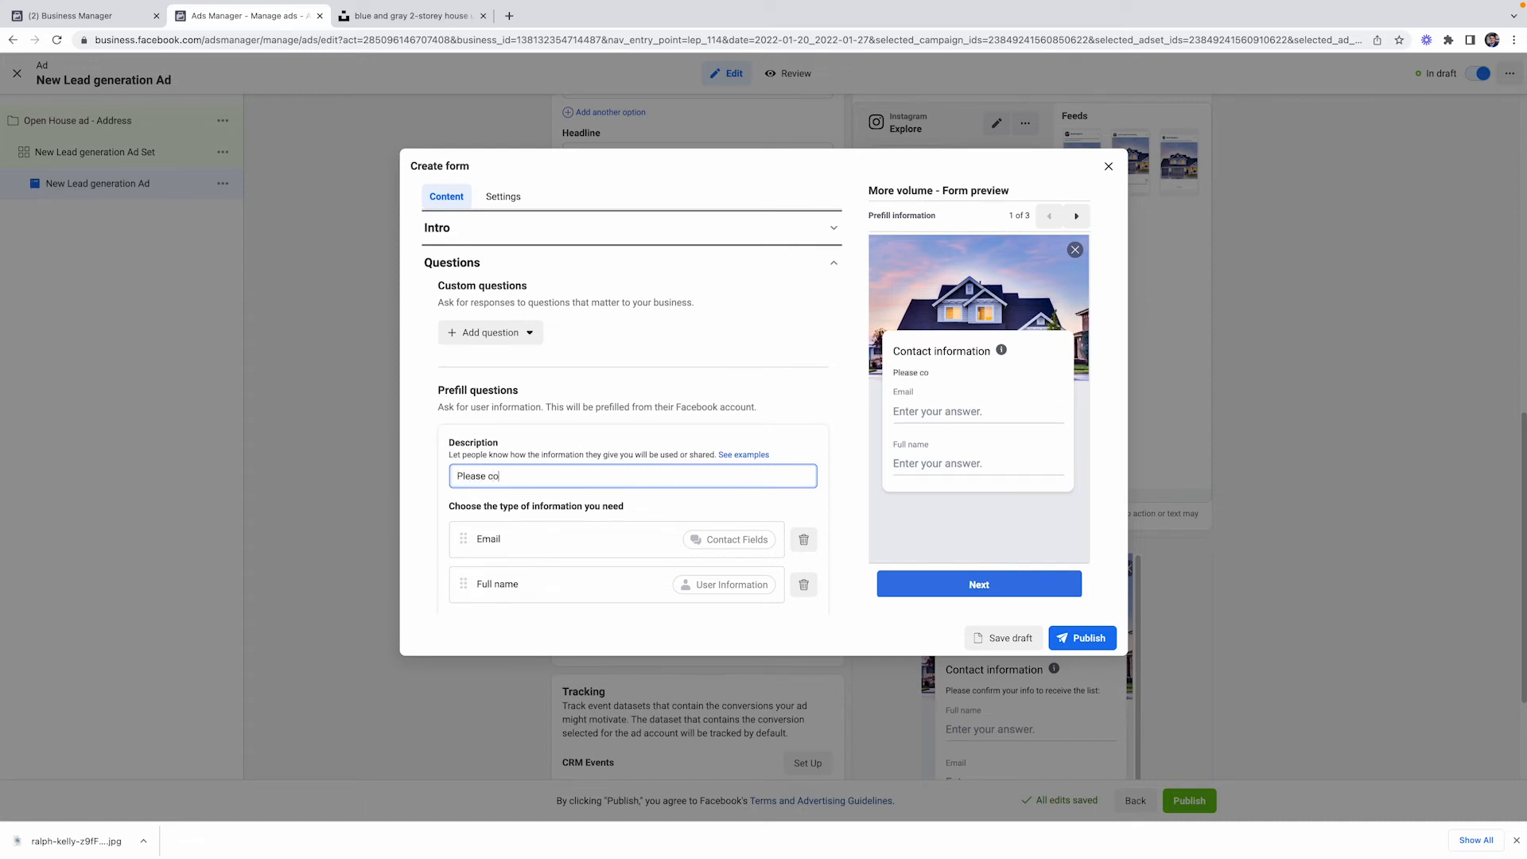
text(nfirm your info to download the f)
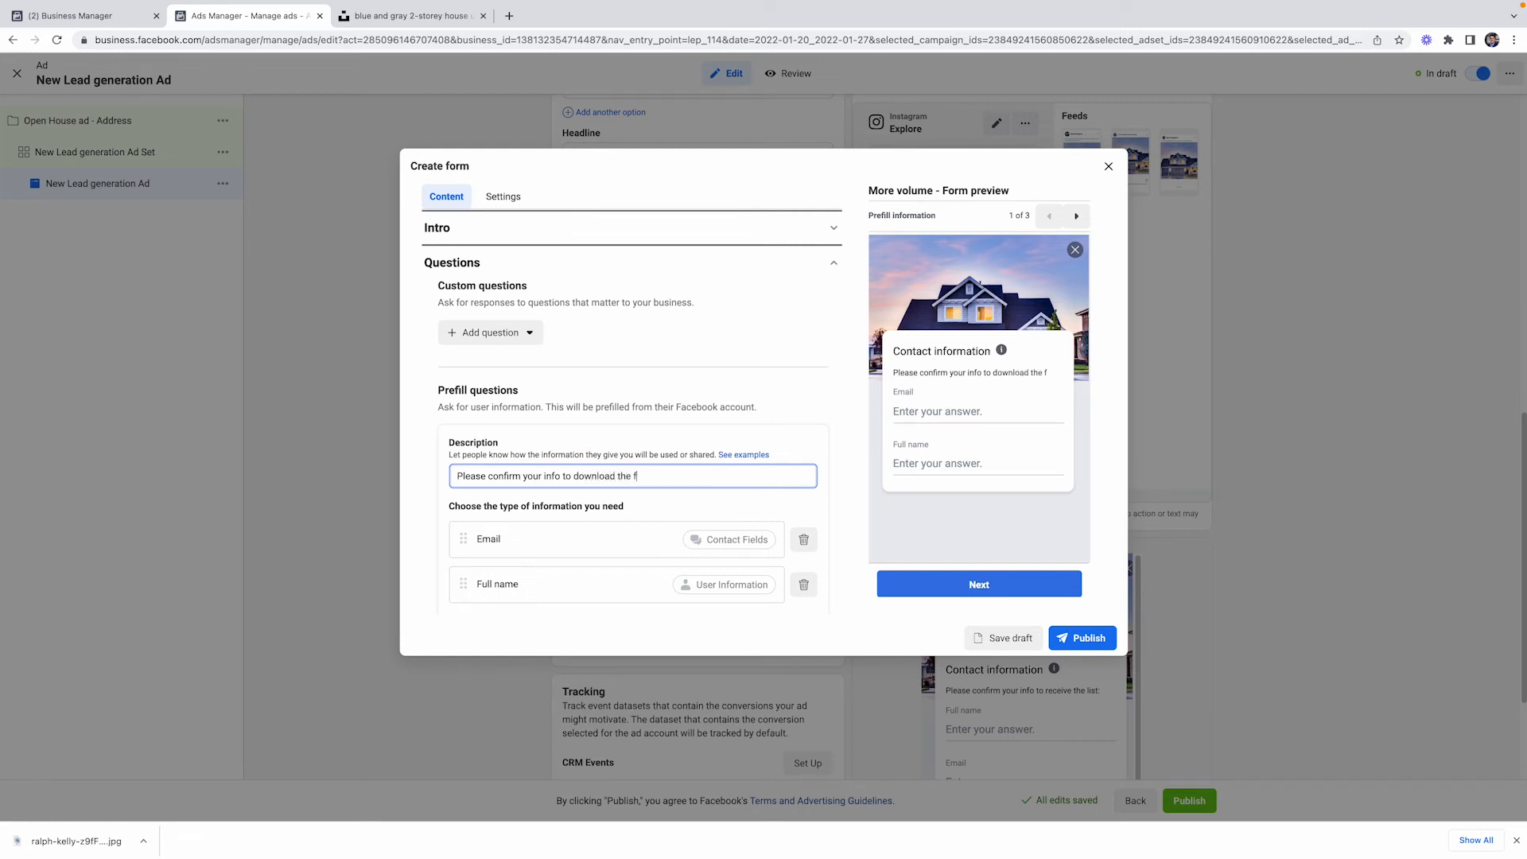
text(eature sheet!)
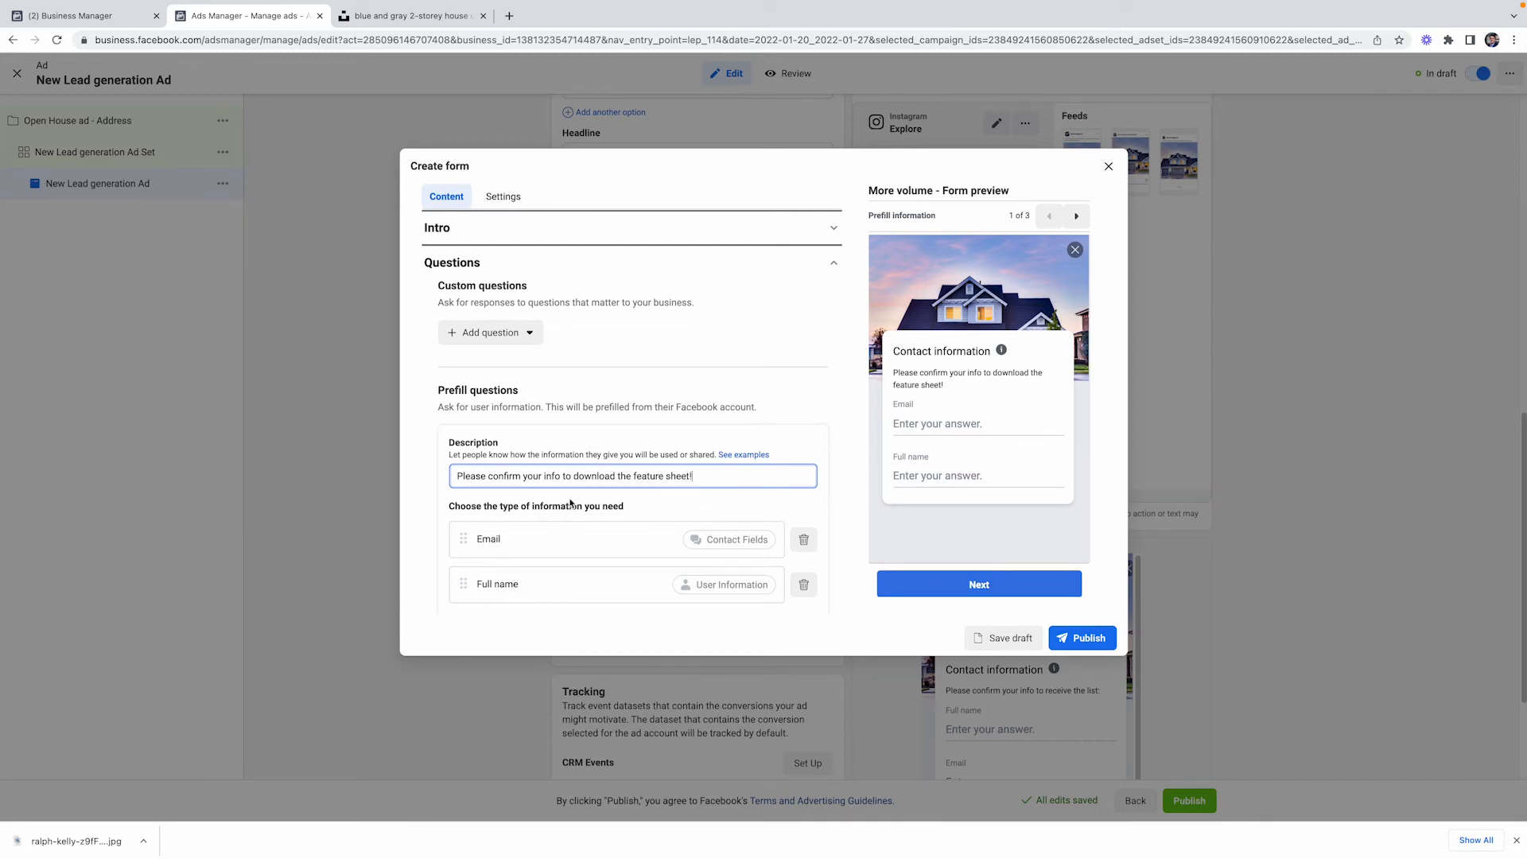
Add a phone number contact field to the information requested by the form.
scroll(571, 504, down, 1)
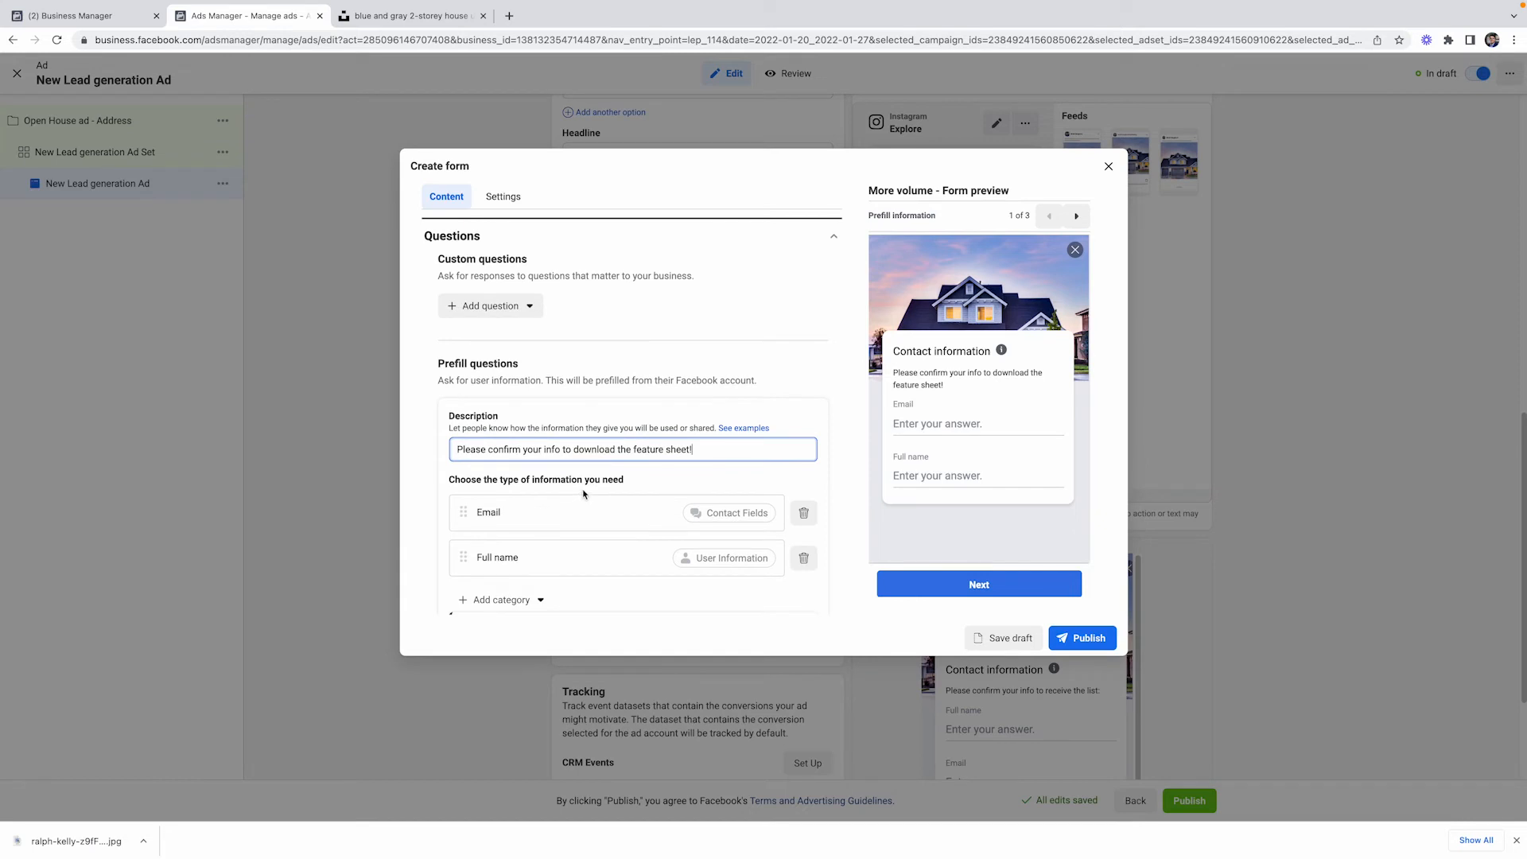
scroll(581, 495, down, 1)
scroll(497, 541, down, 1)
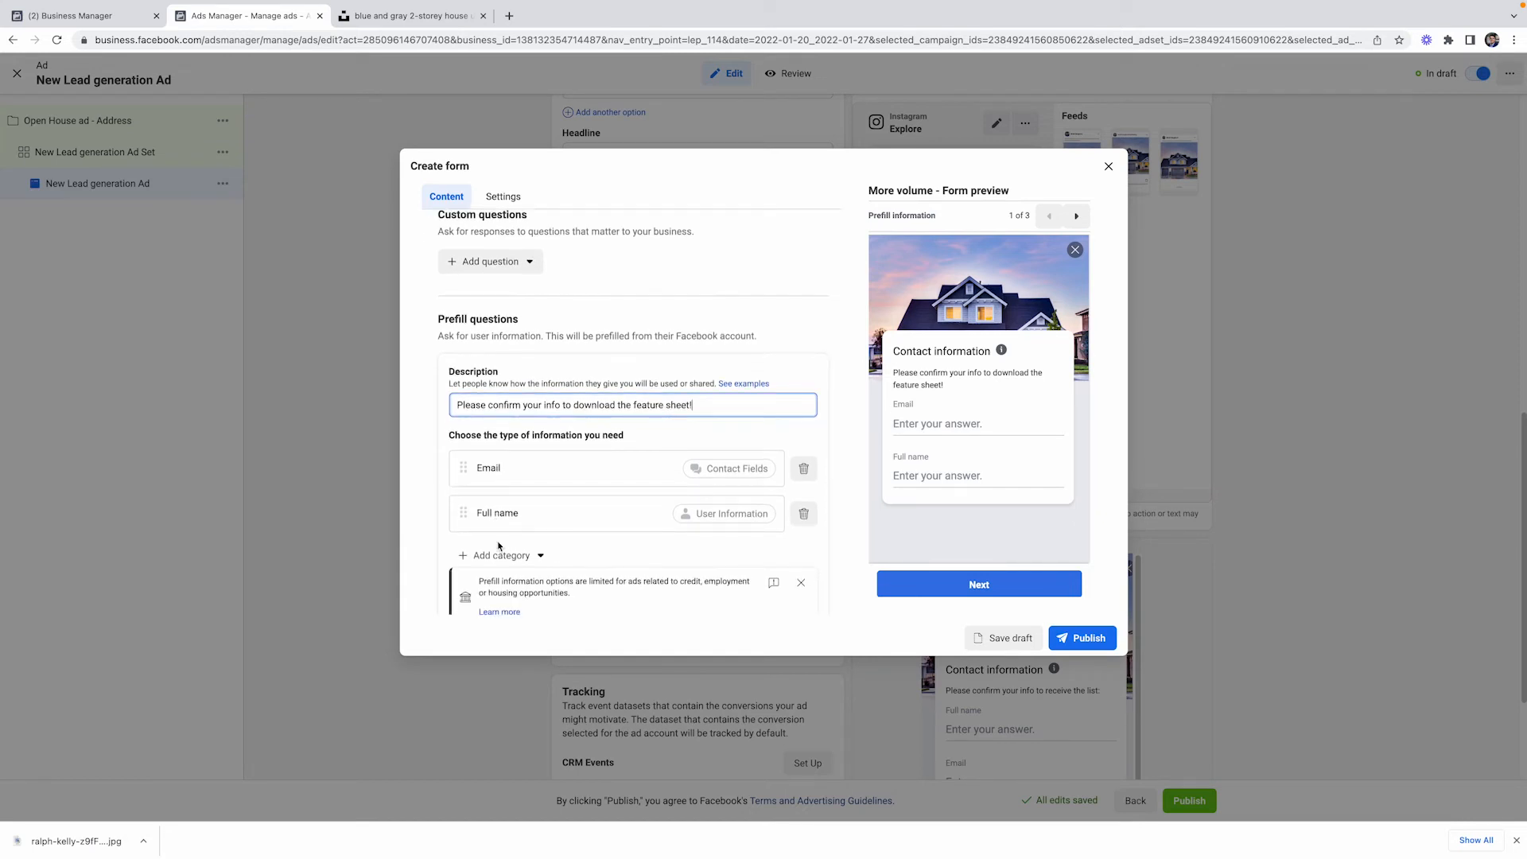
click(505, 555)
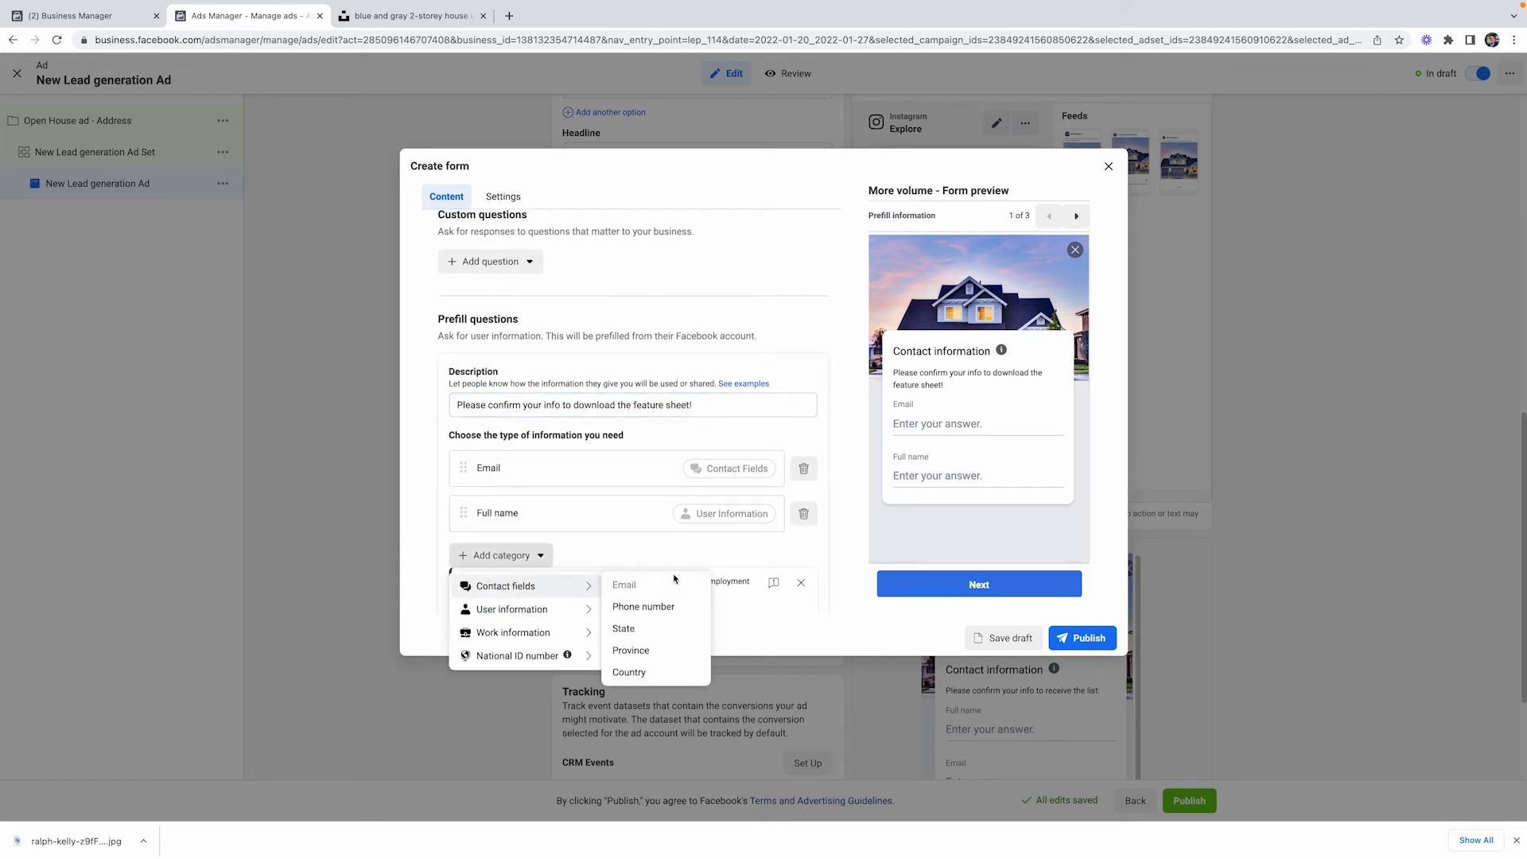
mouse_move(557, 586)
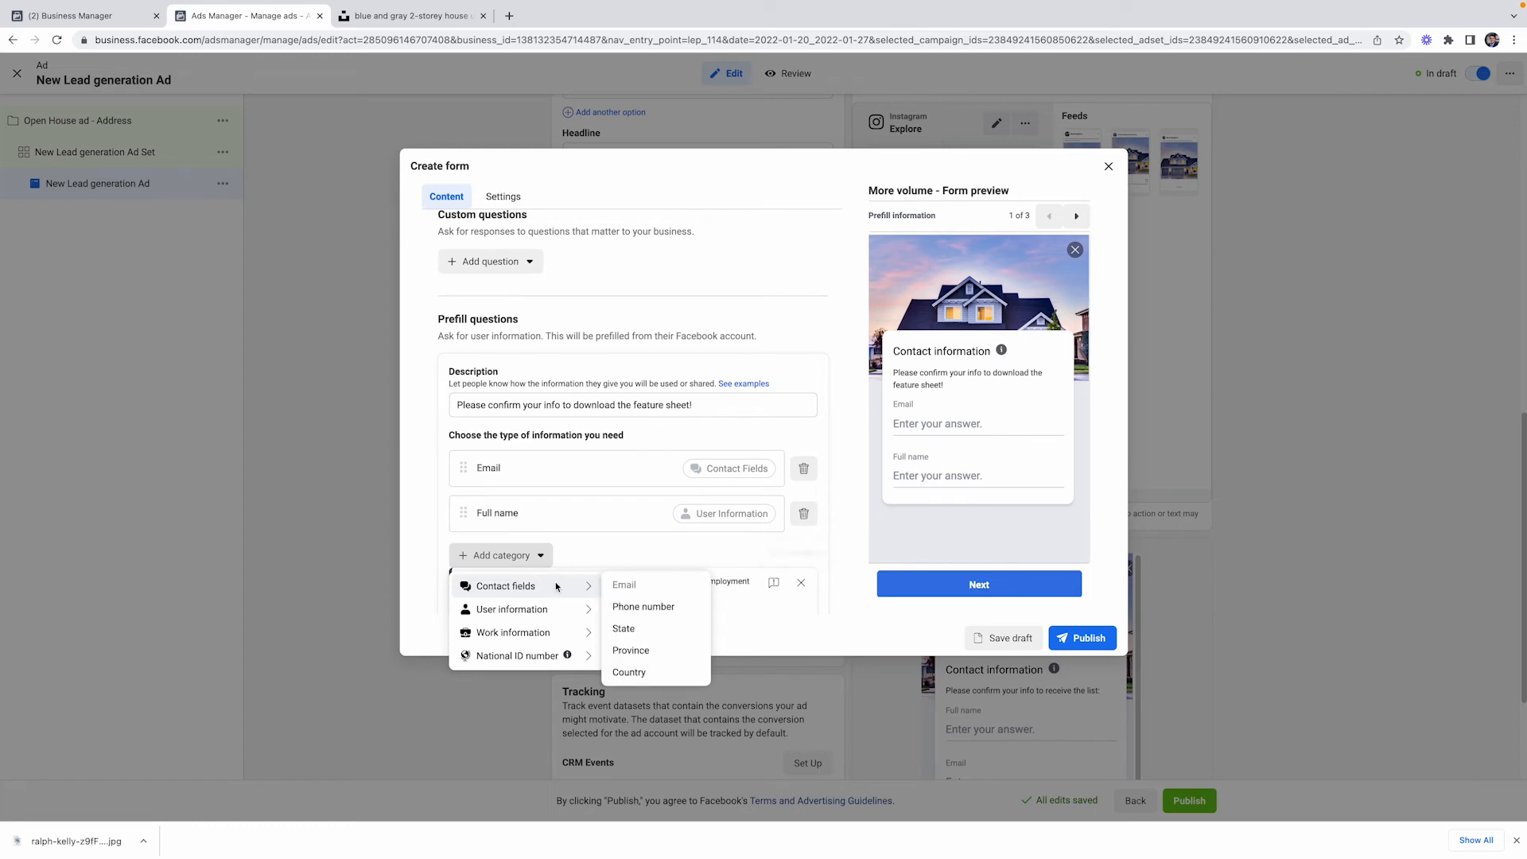
click(637, 607)
Review the form's privacy policy section and set the completion message's call-to-action button to Download.
scroll(587, 561, down, 3)
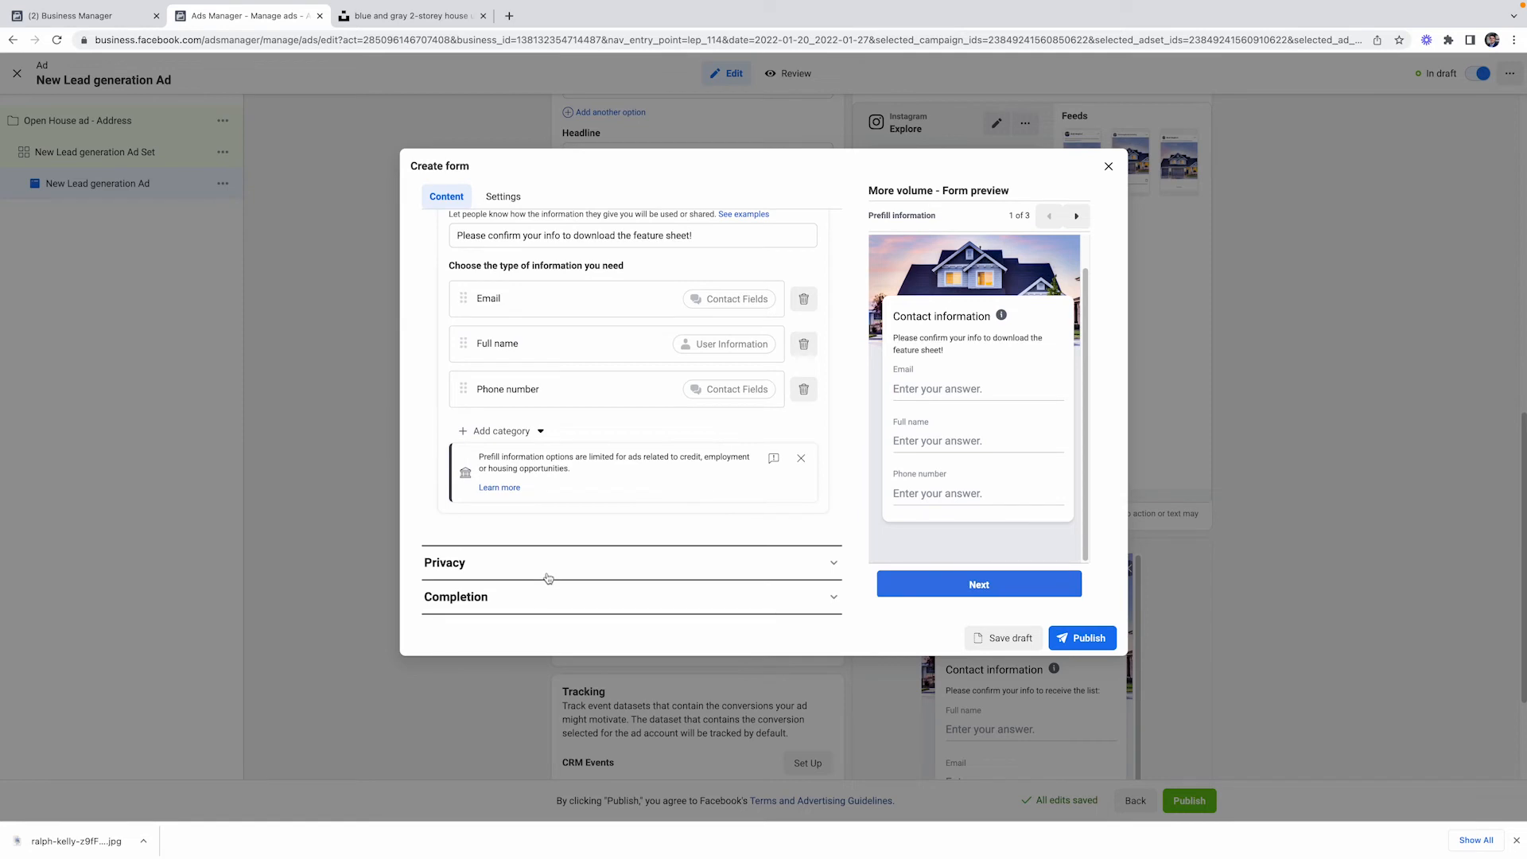
click(556, 563)
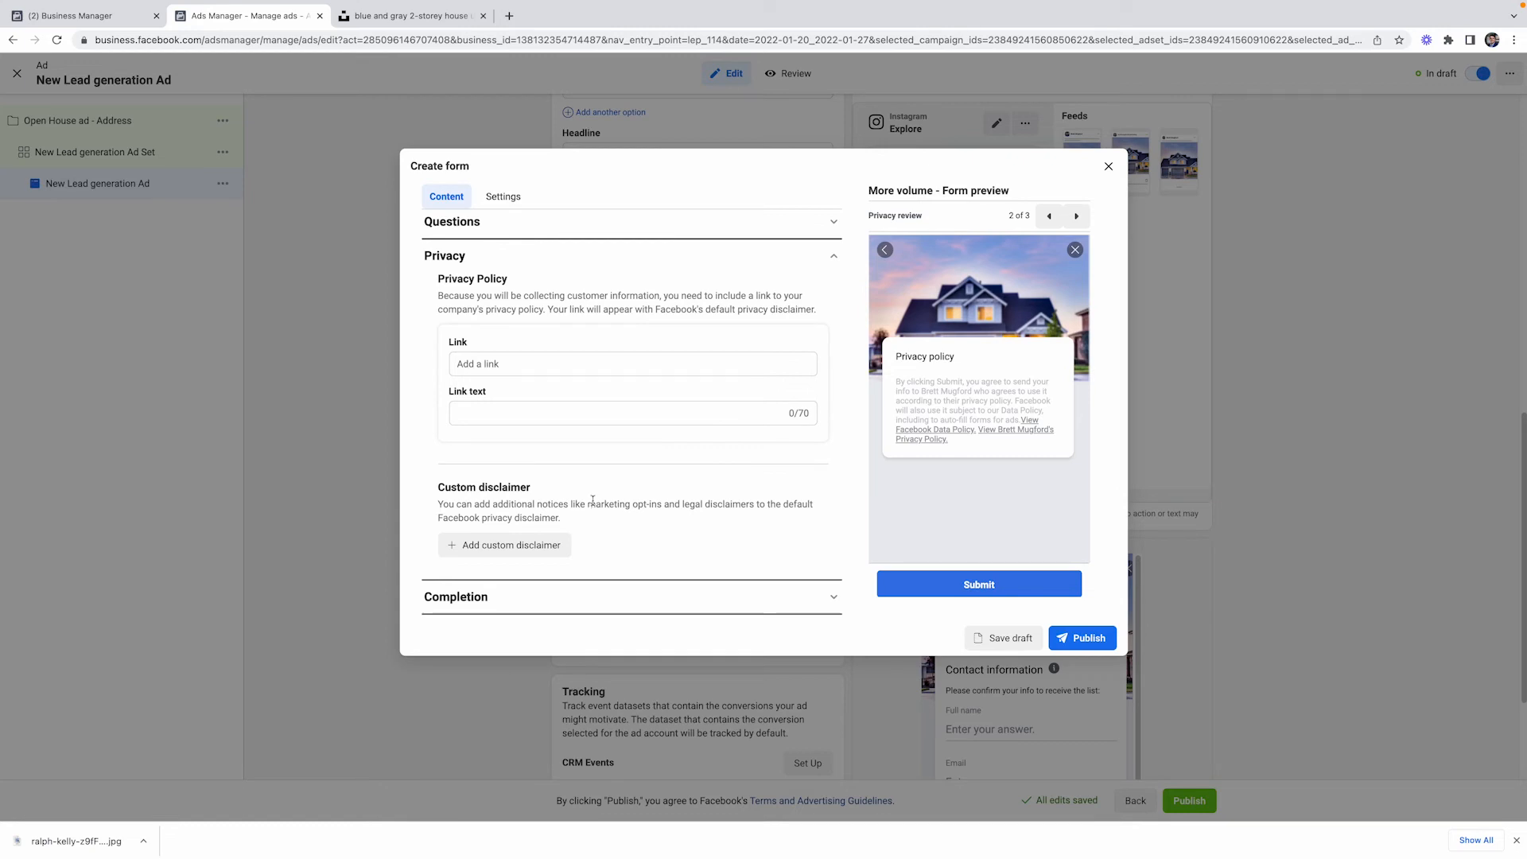
click(614, 595)
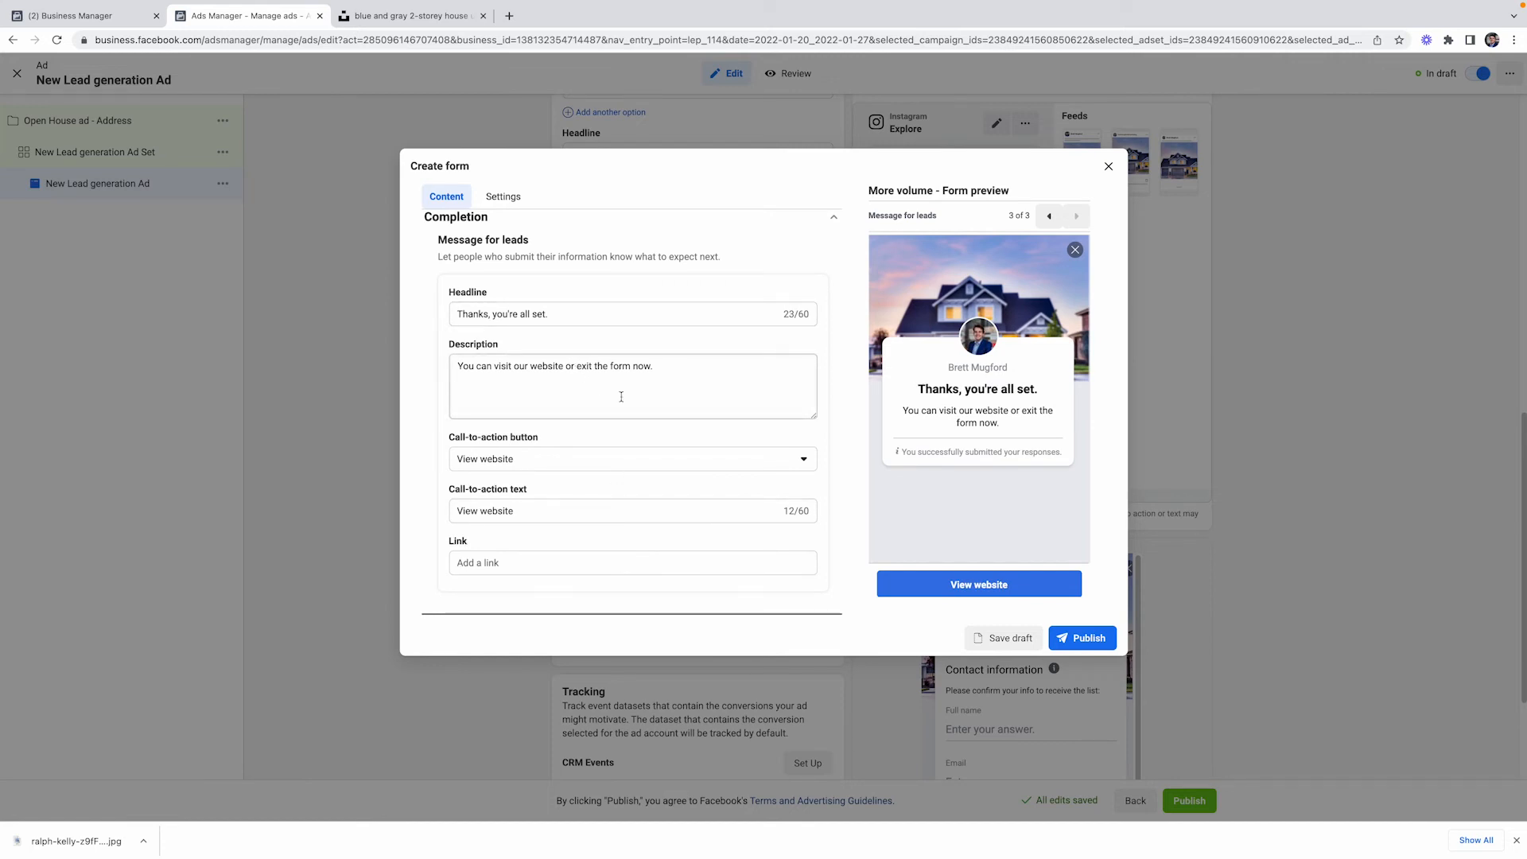
click(556, 465)
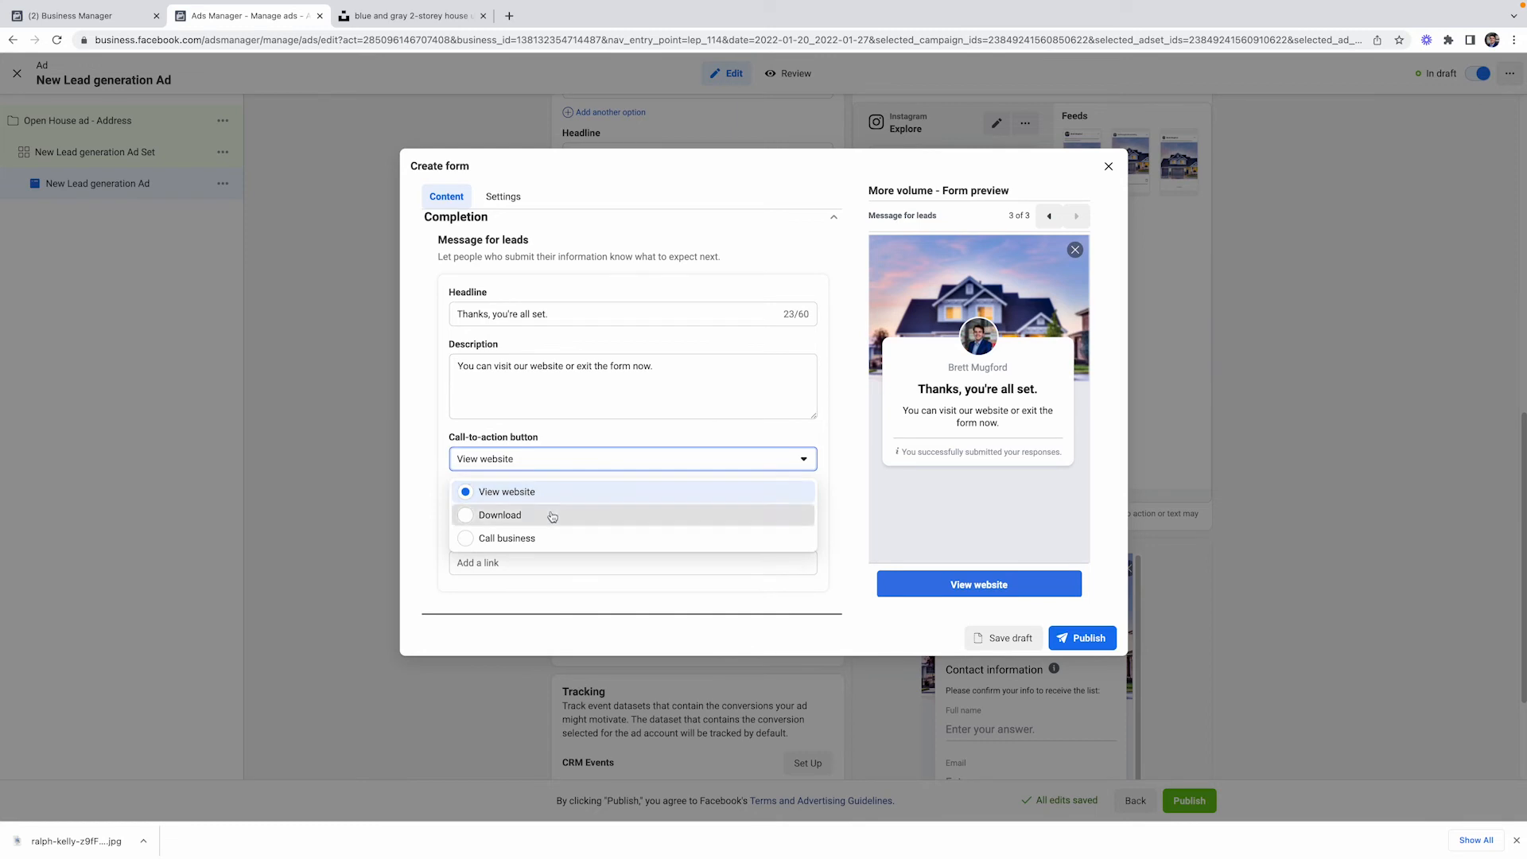
click(553, 517)
click(538, 459)
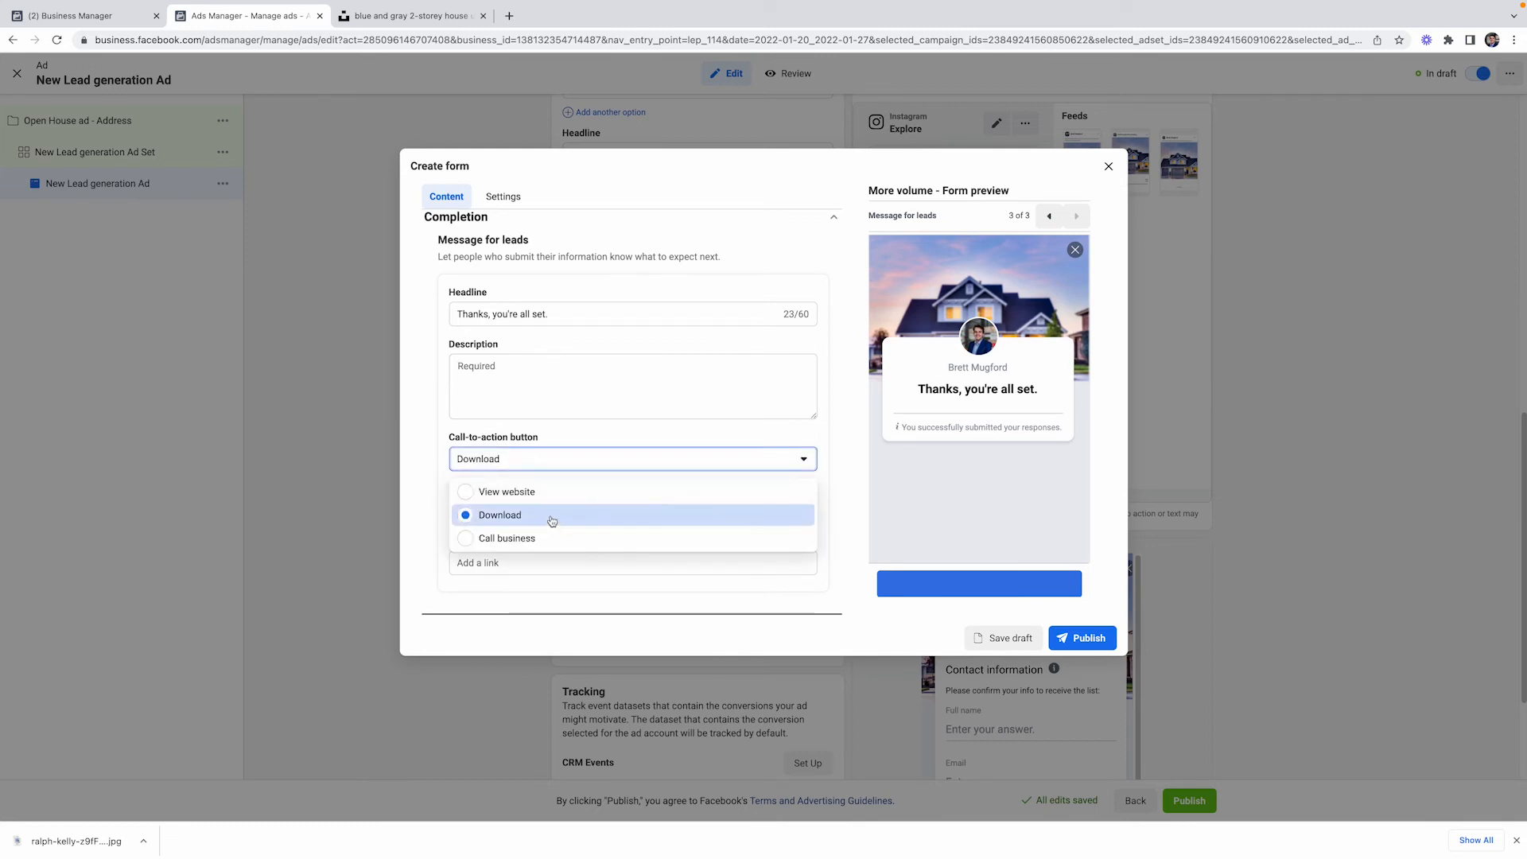
Set the completion message's call-to-action button to Download with the text "Get all the info on Address!" and open its link for editing.
click(546, 493)
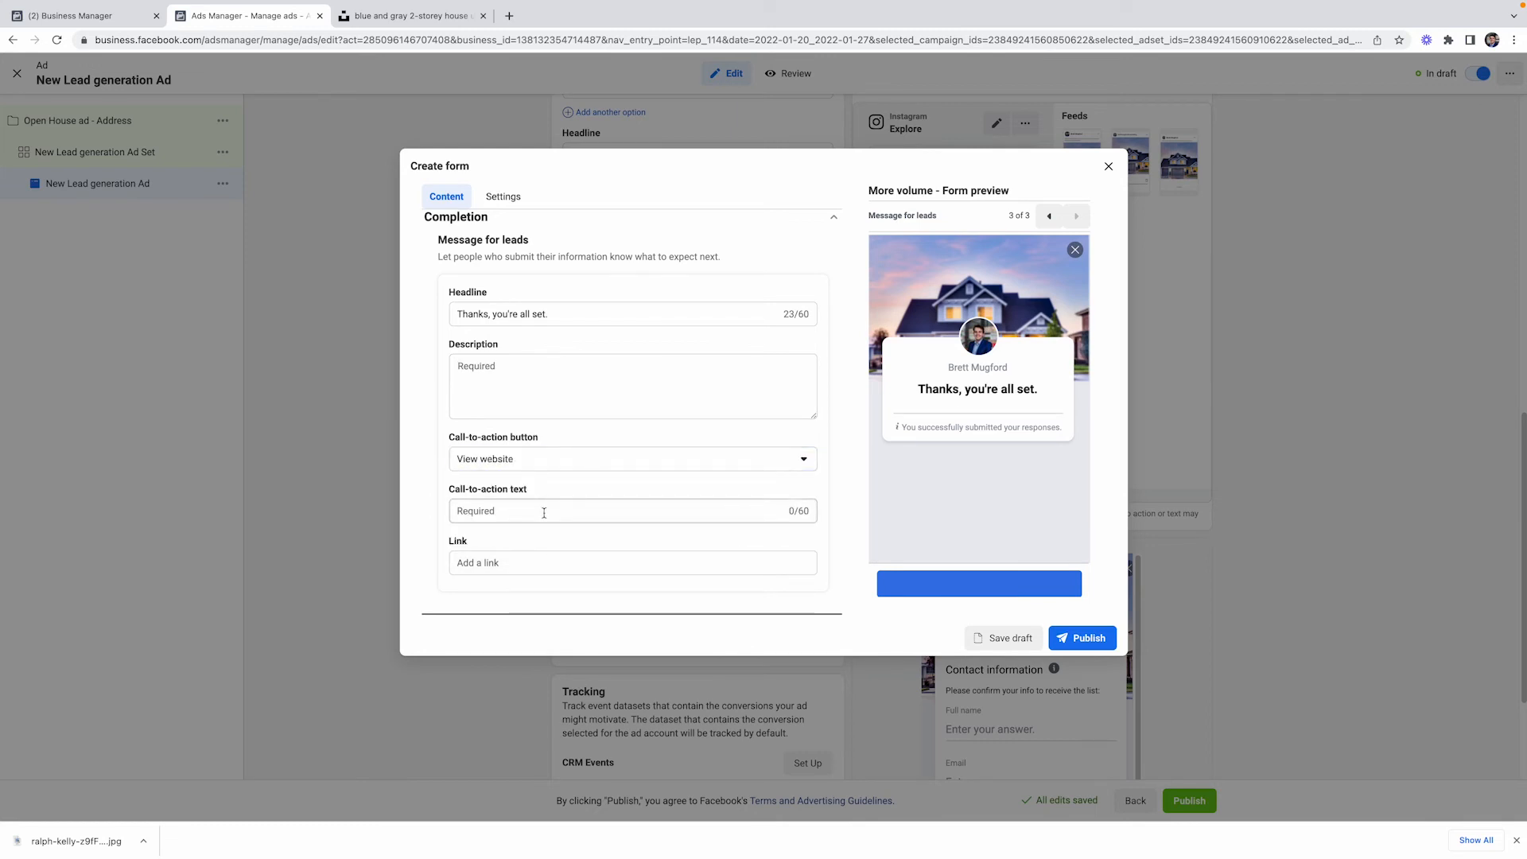
click(537, 461)
click(531, 512)
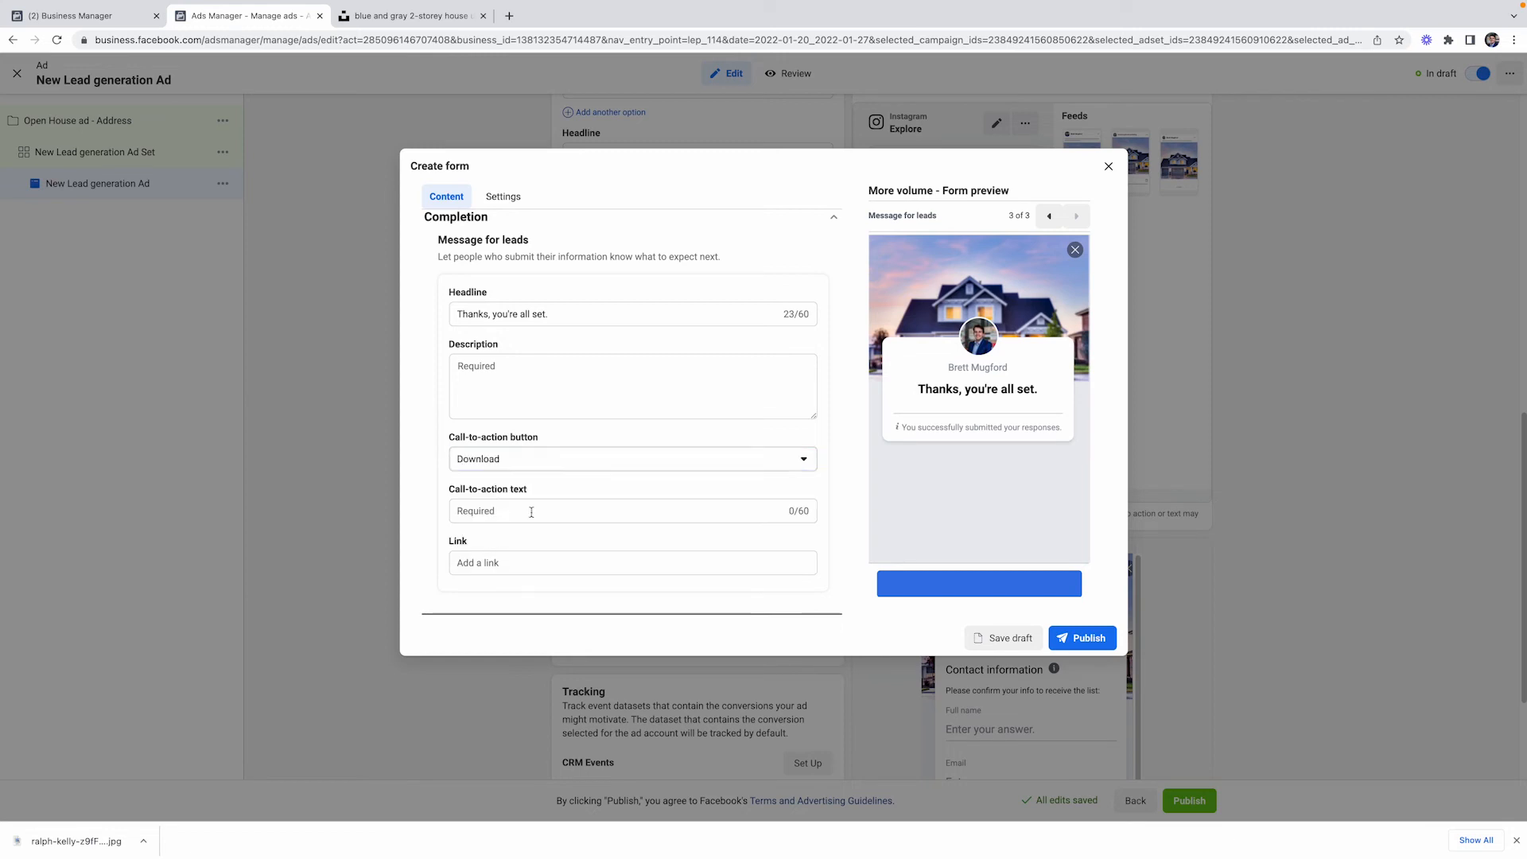
click(547, 512)
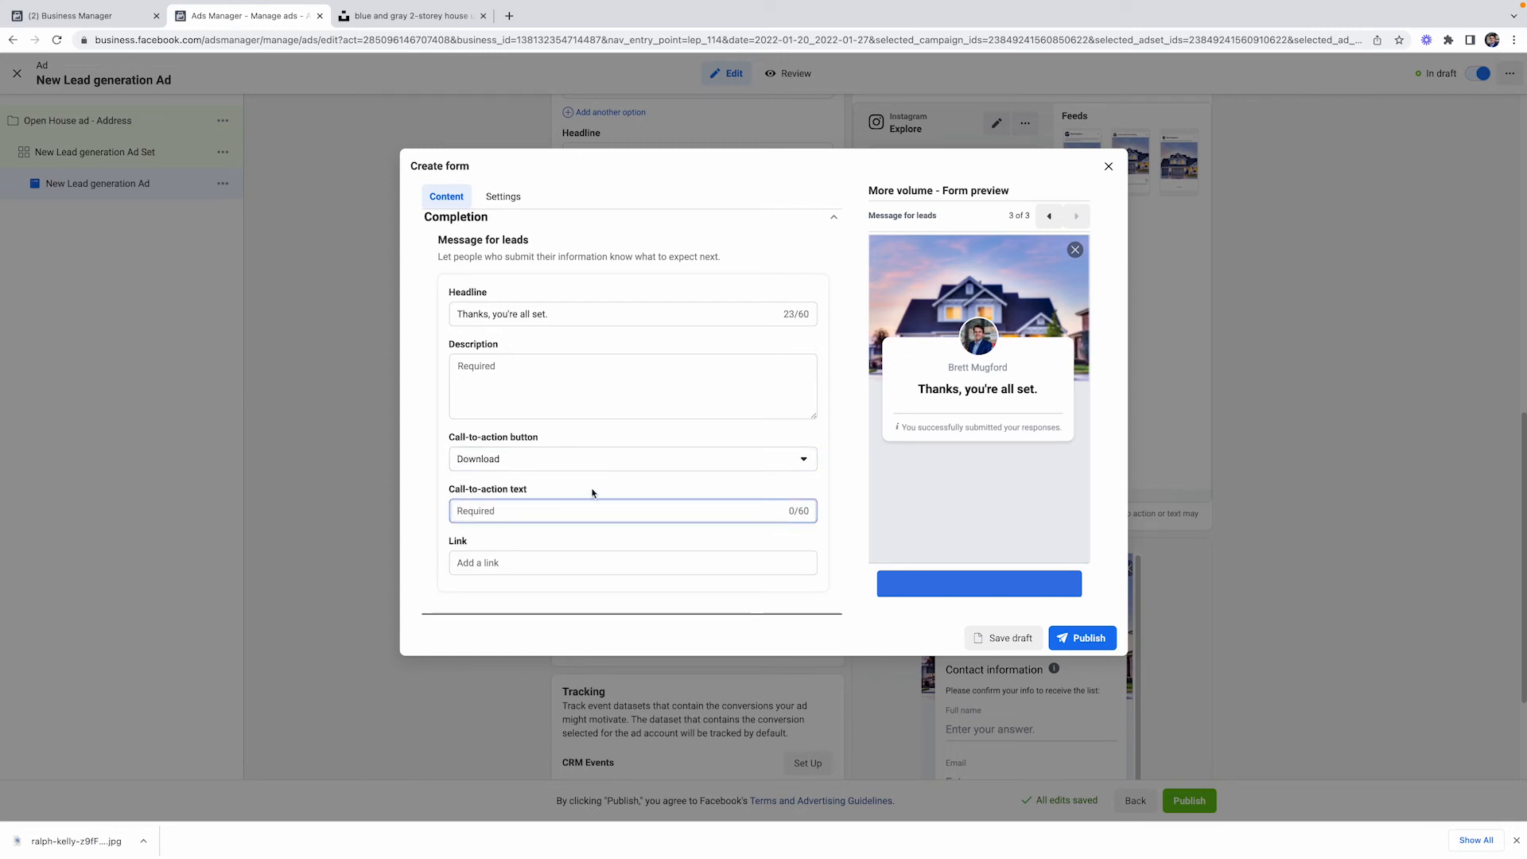
text(Get all the info on Address!)
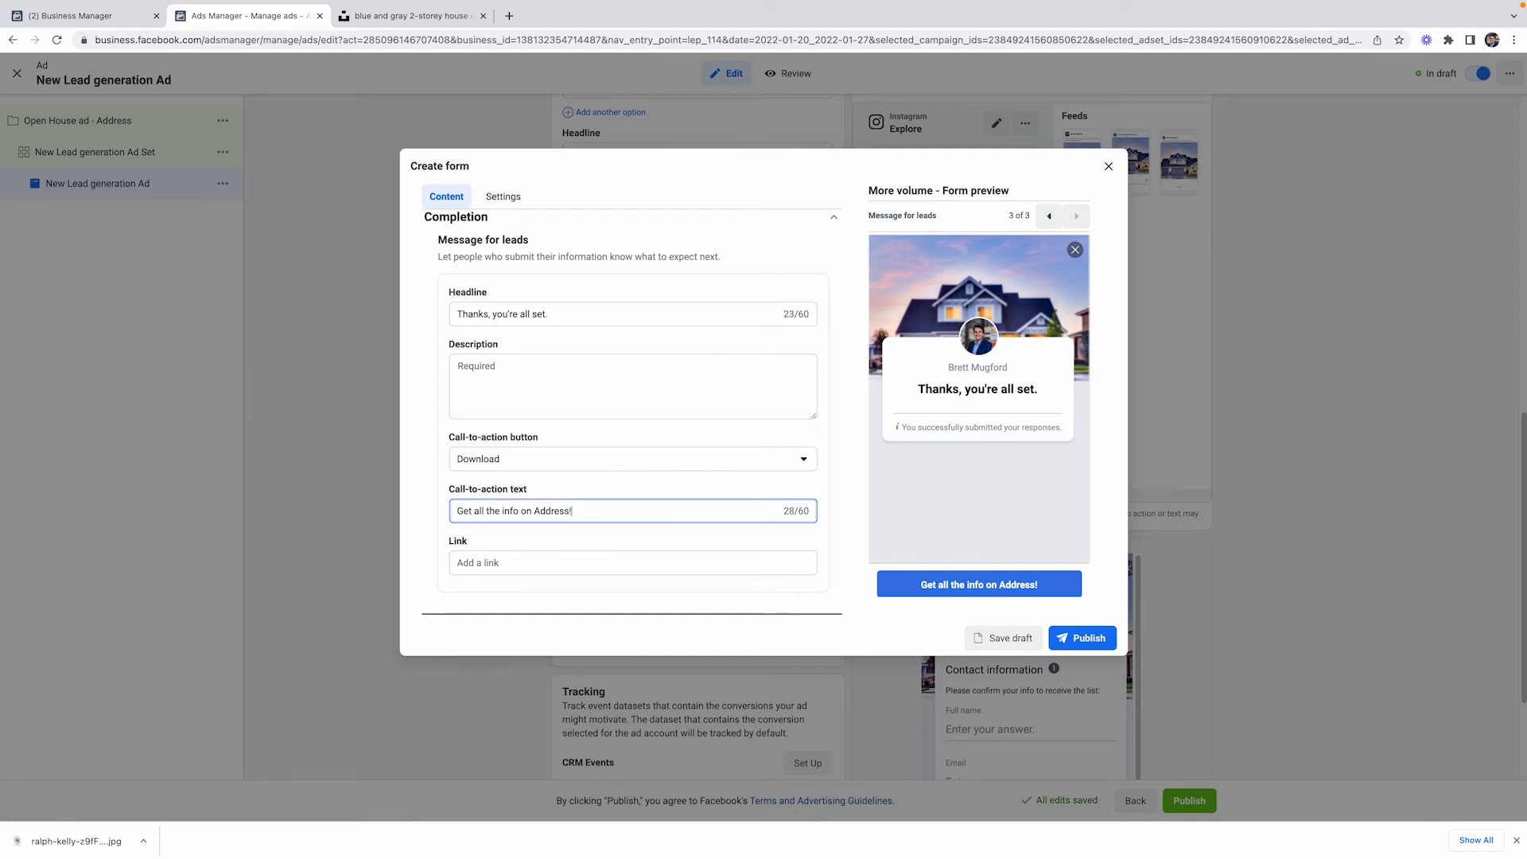
click(559, 561)
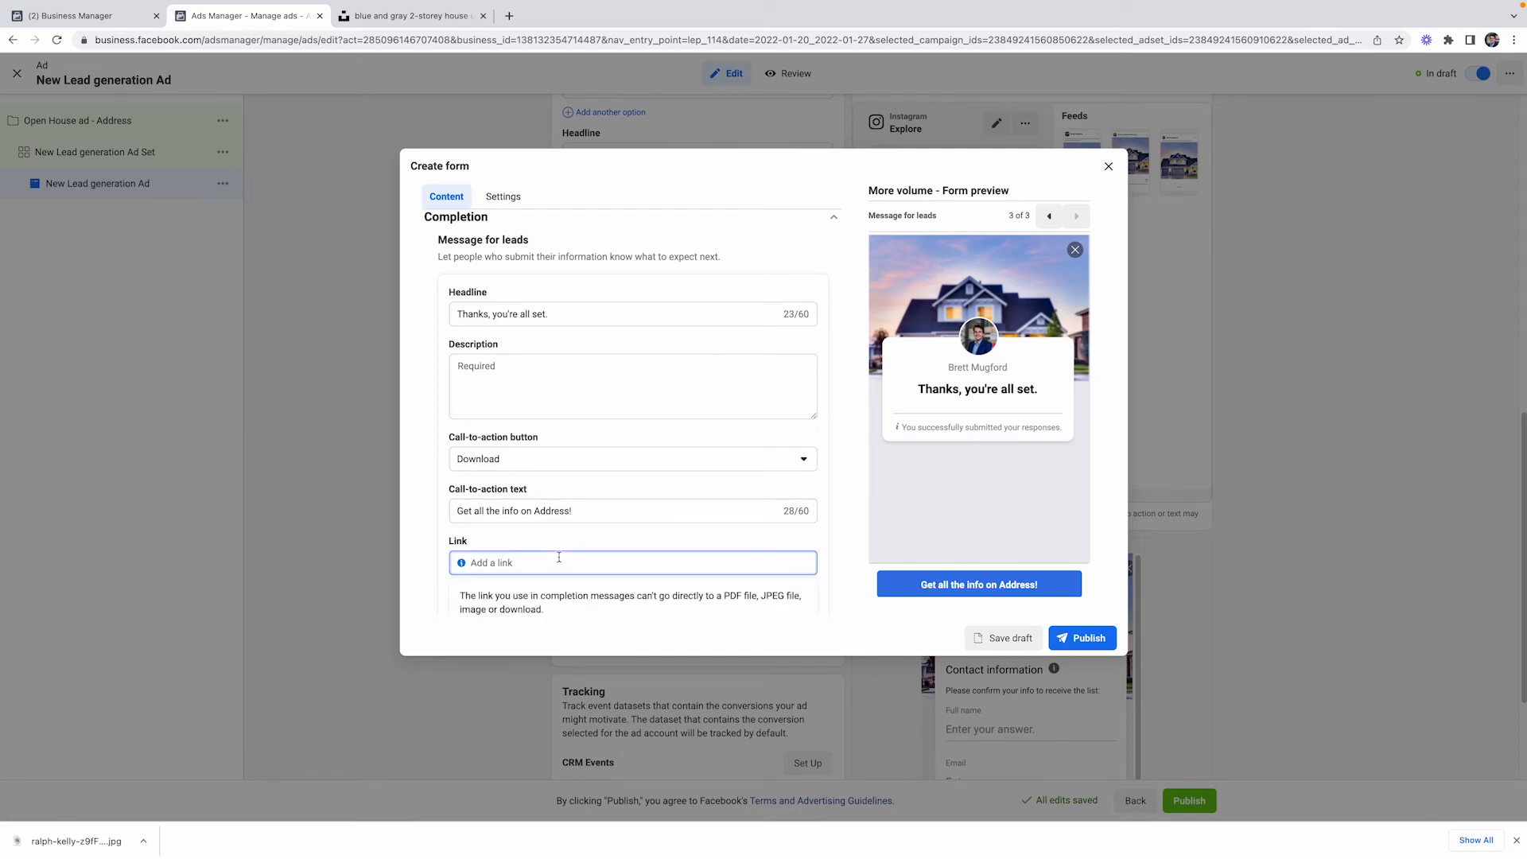
scroll(549, 541, down, 1)
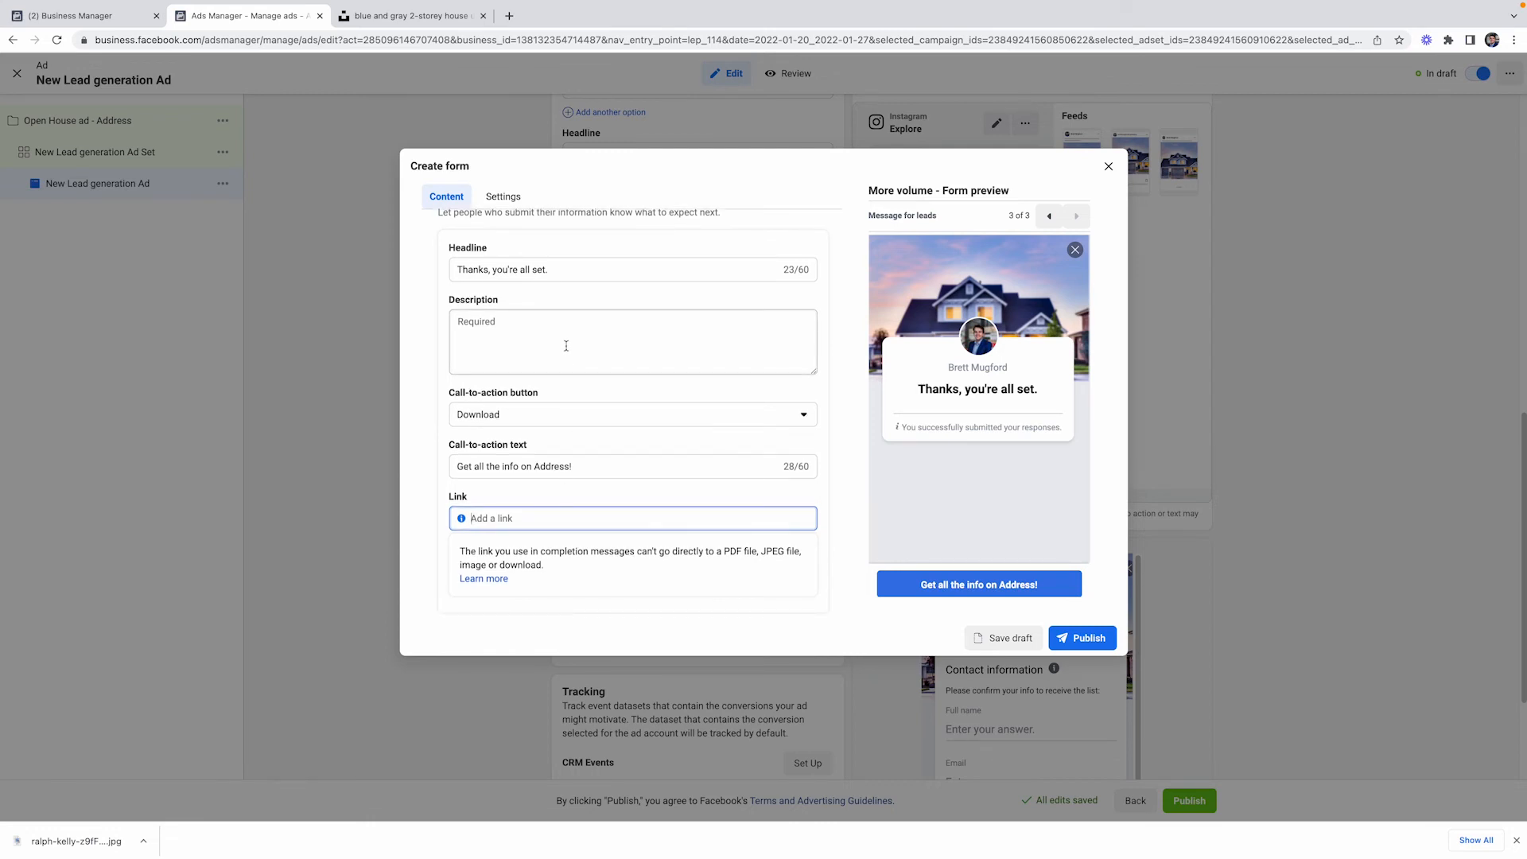
Review the form's prefill questions and description, and return to the link of the completion message.
scroll(567, 346, up, 5)
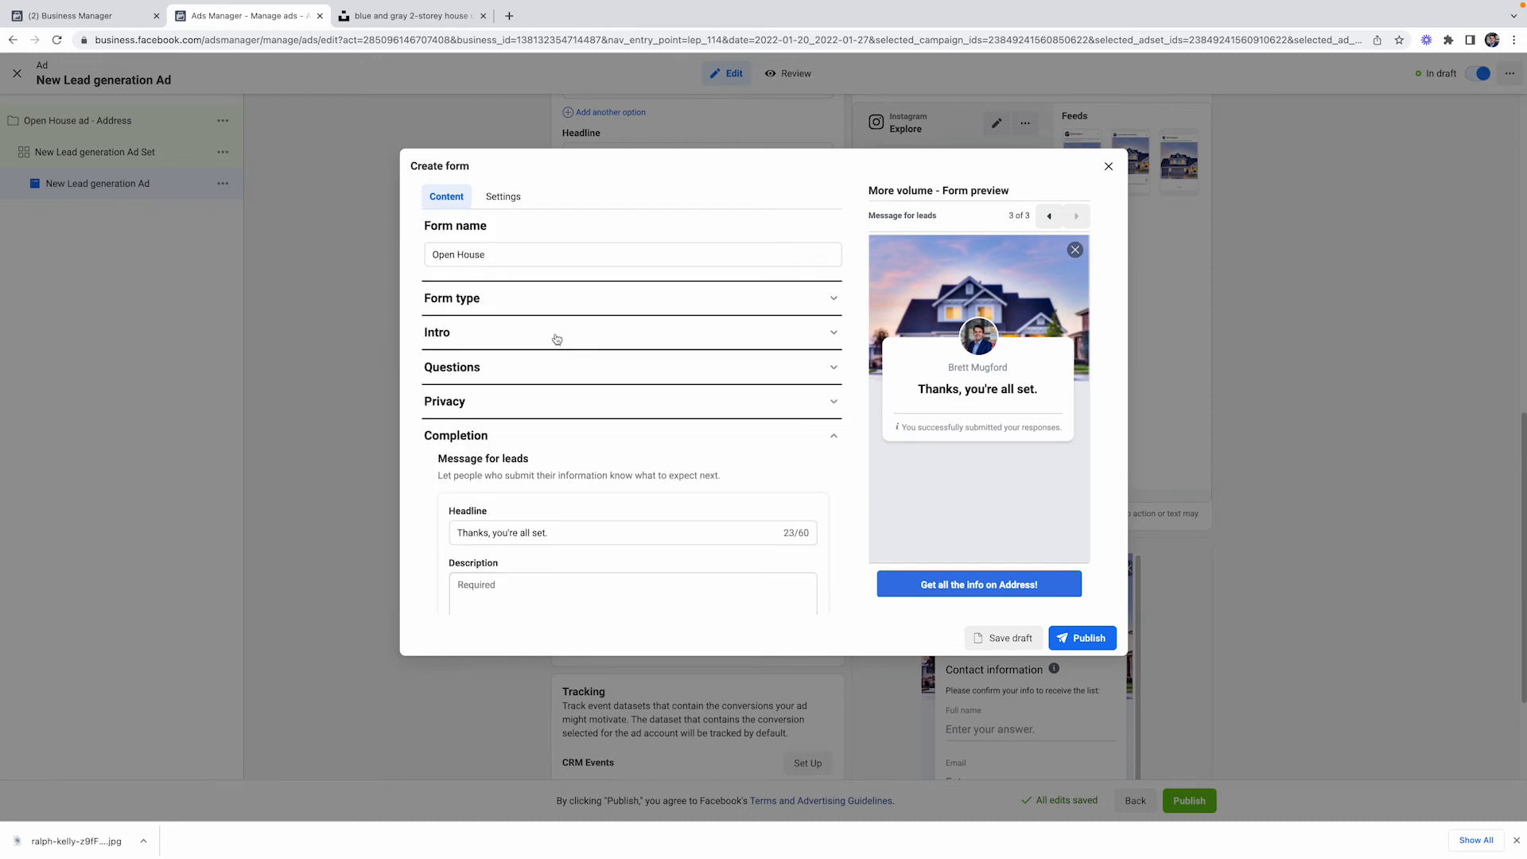
click(509, 371)
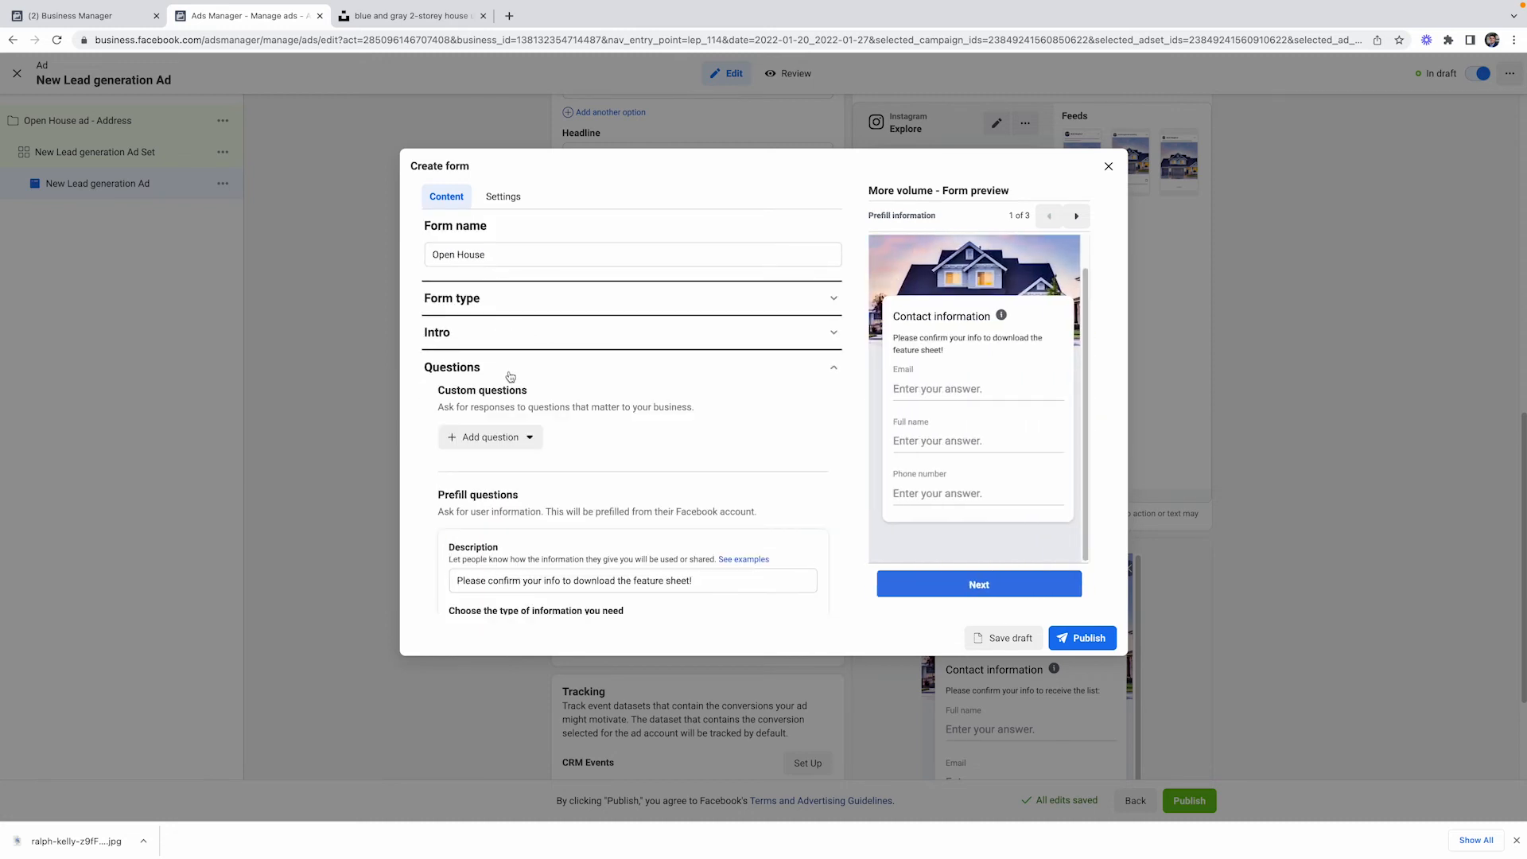
scroll(525, 445, down, 1)
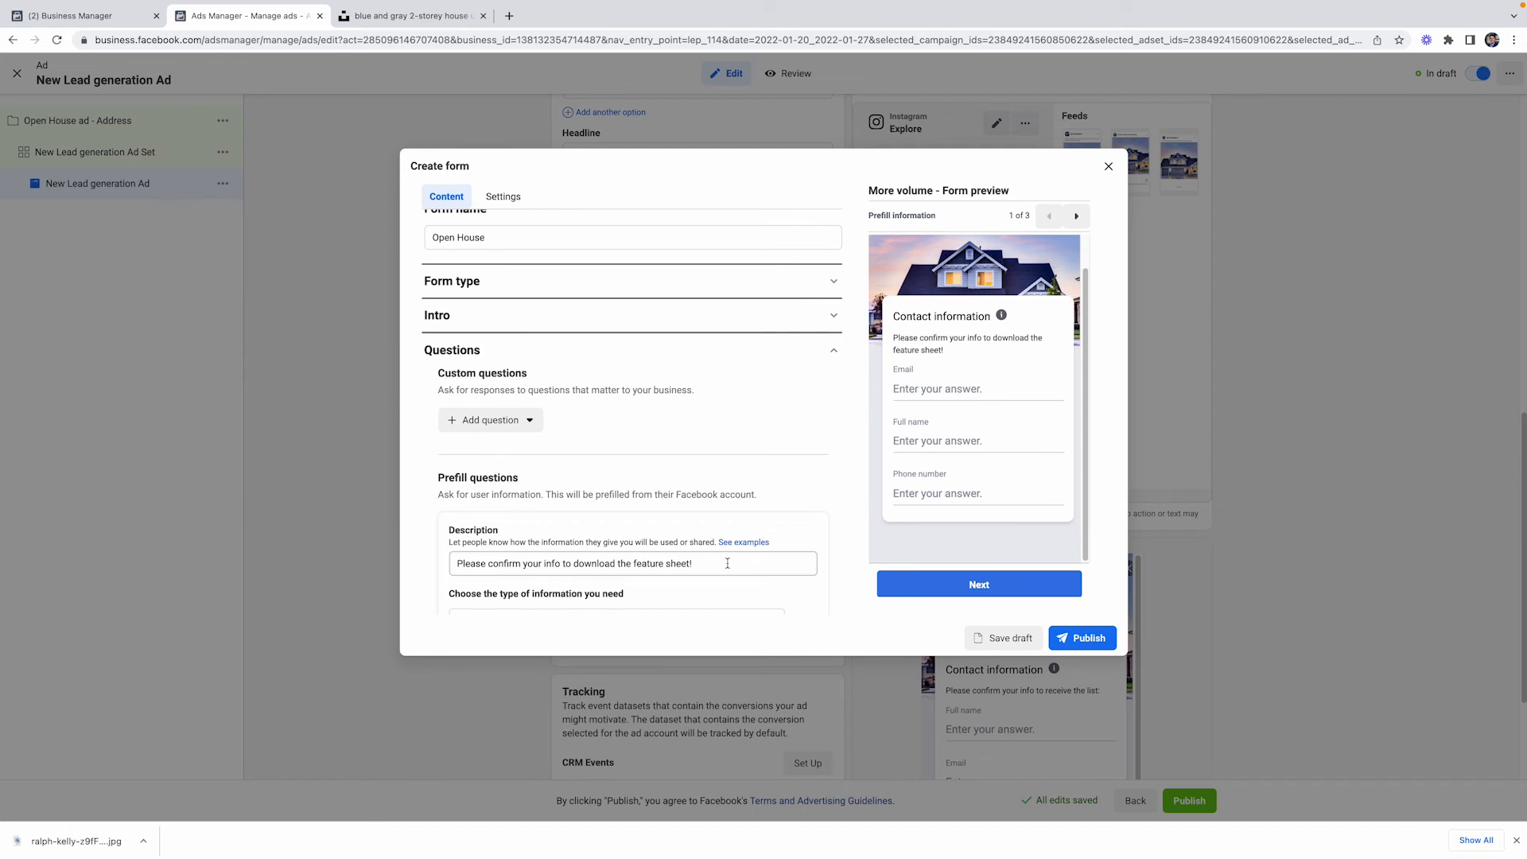
scroll(727, 564, down, 1)
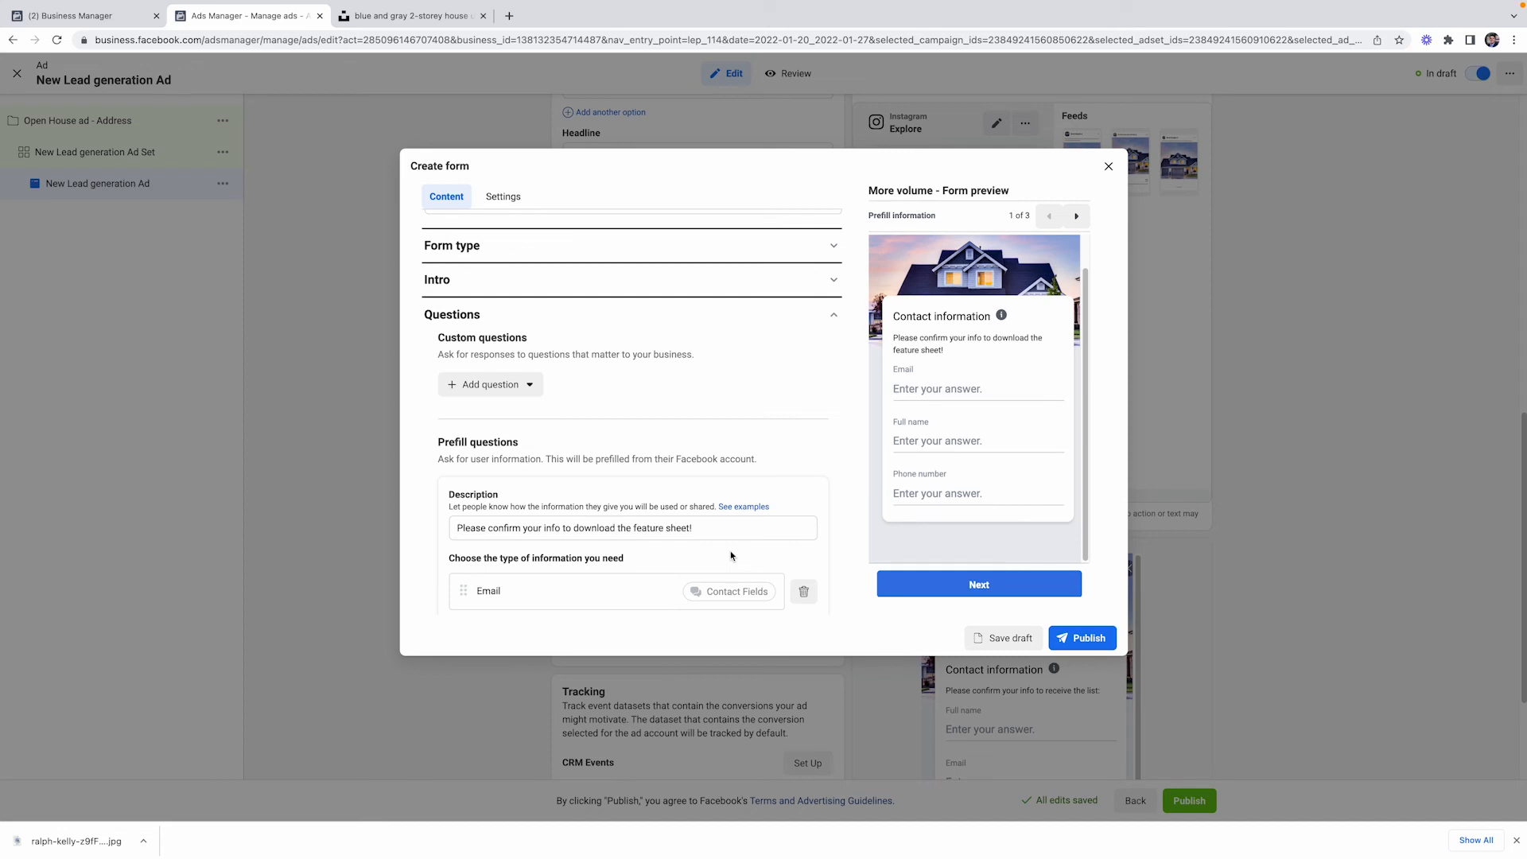
scroll(676, 545, down, 2)
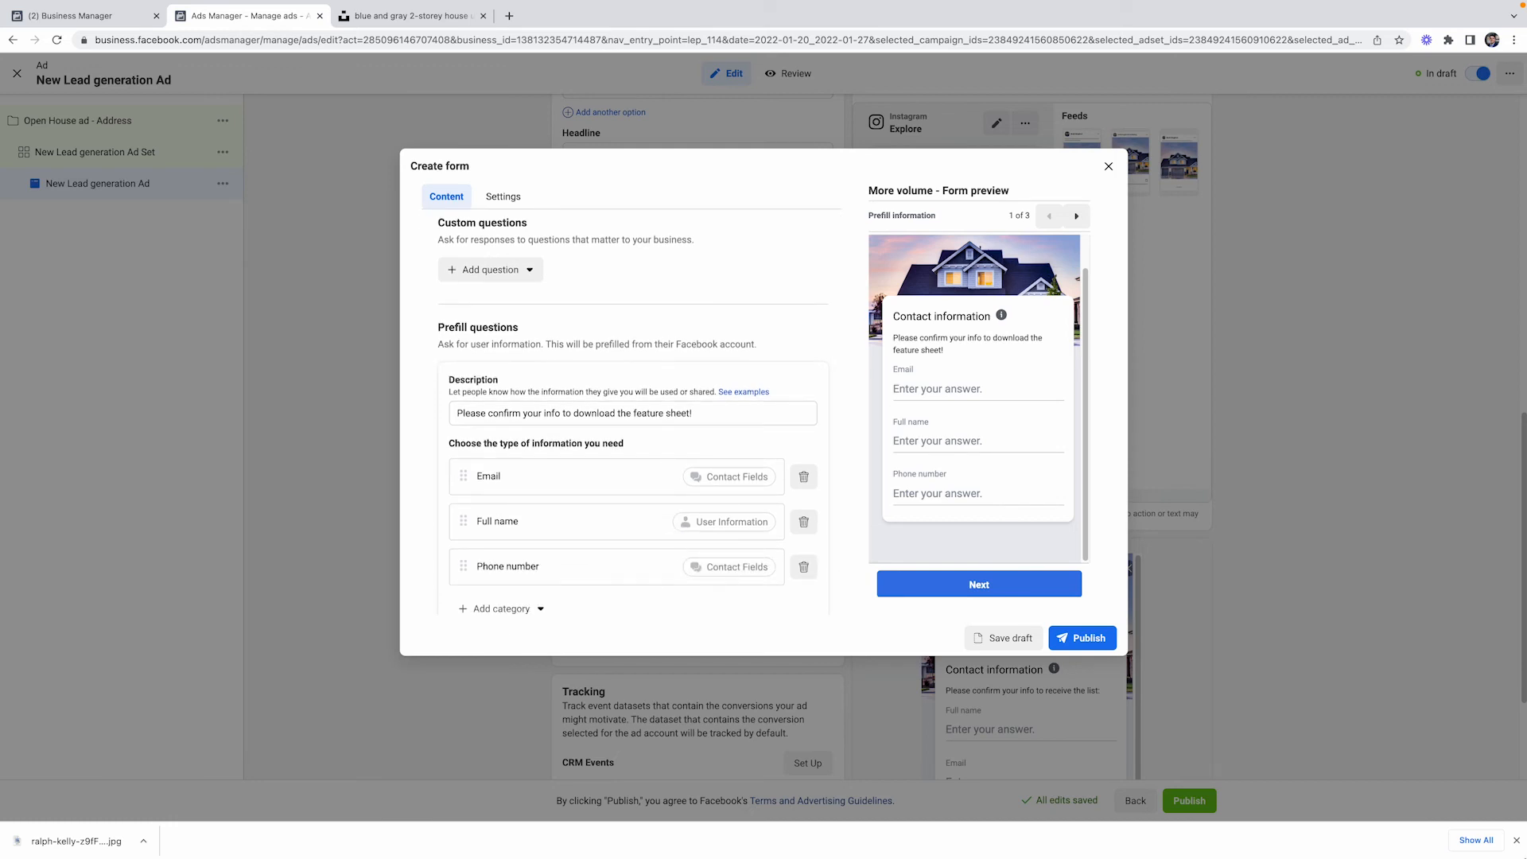
click(1518, 844)
scroll(530, 522, down, 3)
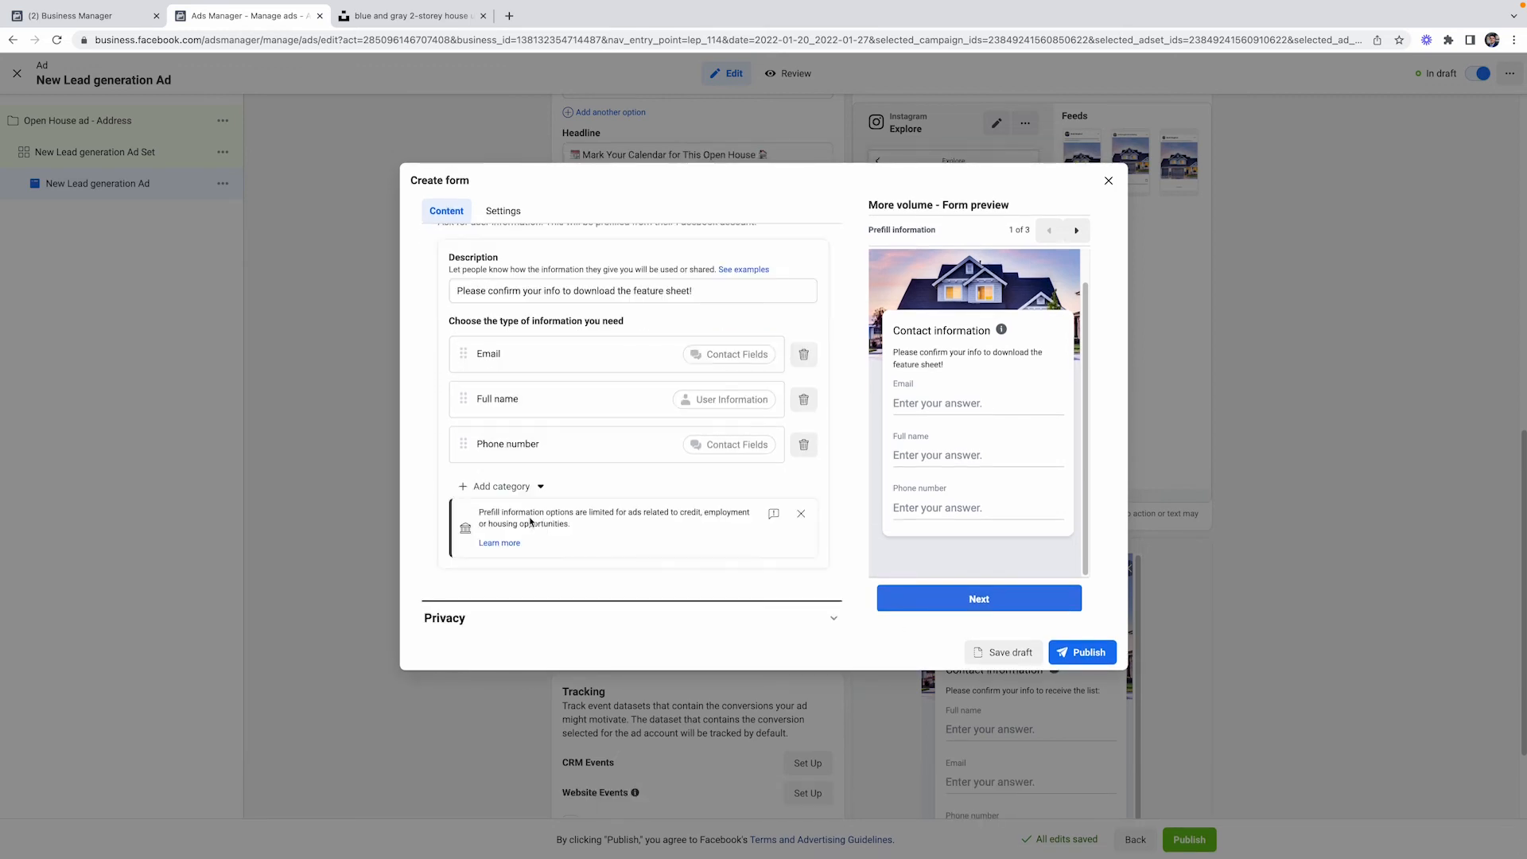
click(548, 613)
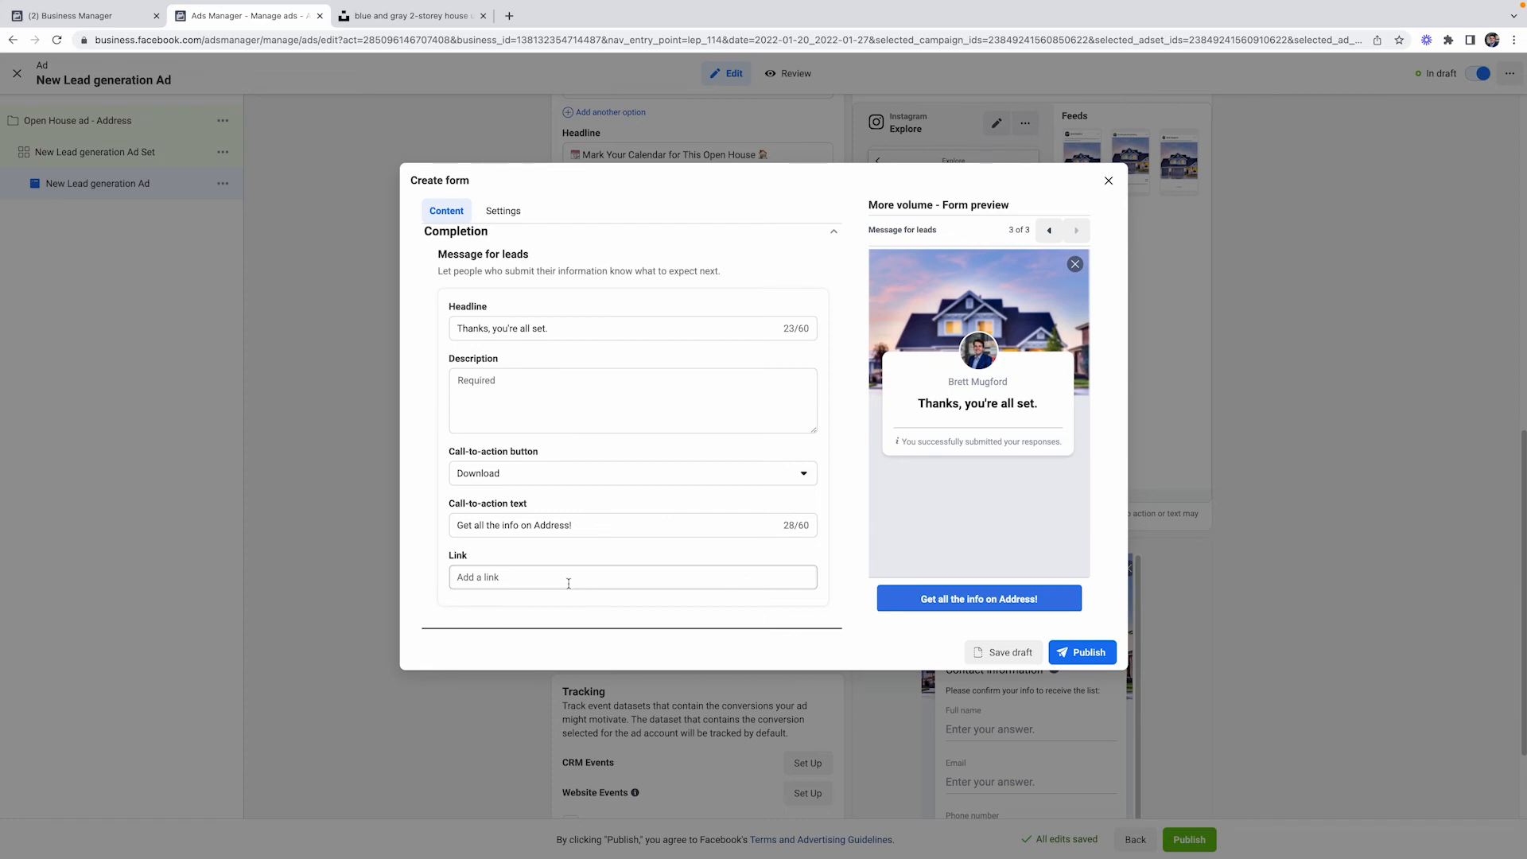
click(569, 580)
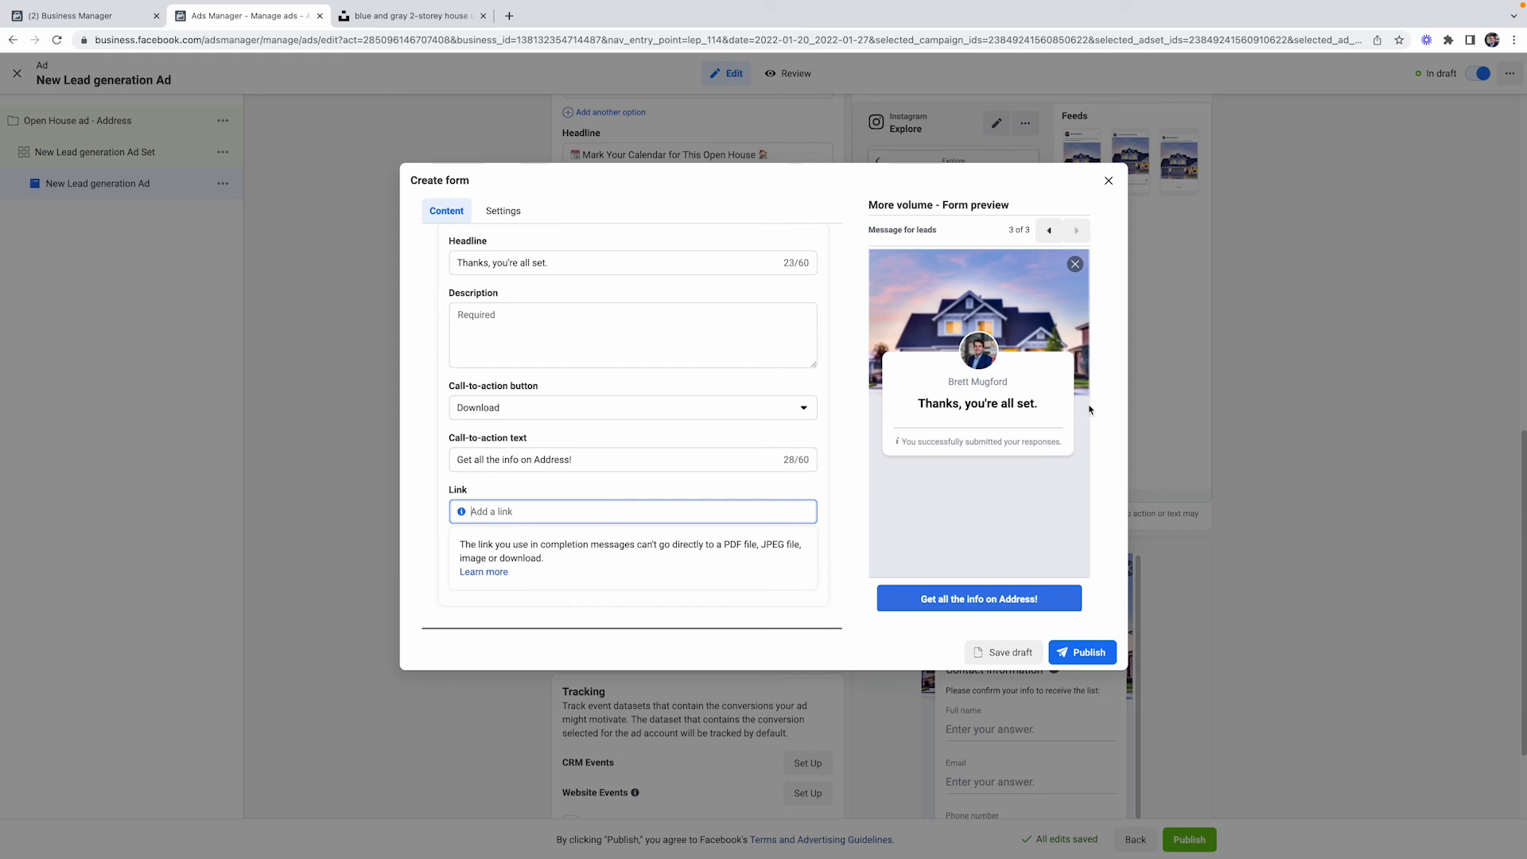
Close the lead form and discard the work in progress.
click(1109, 181)
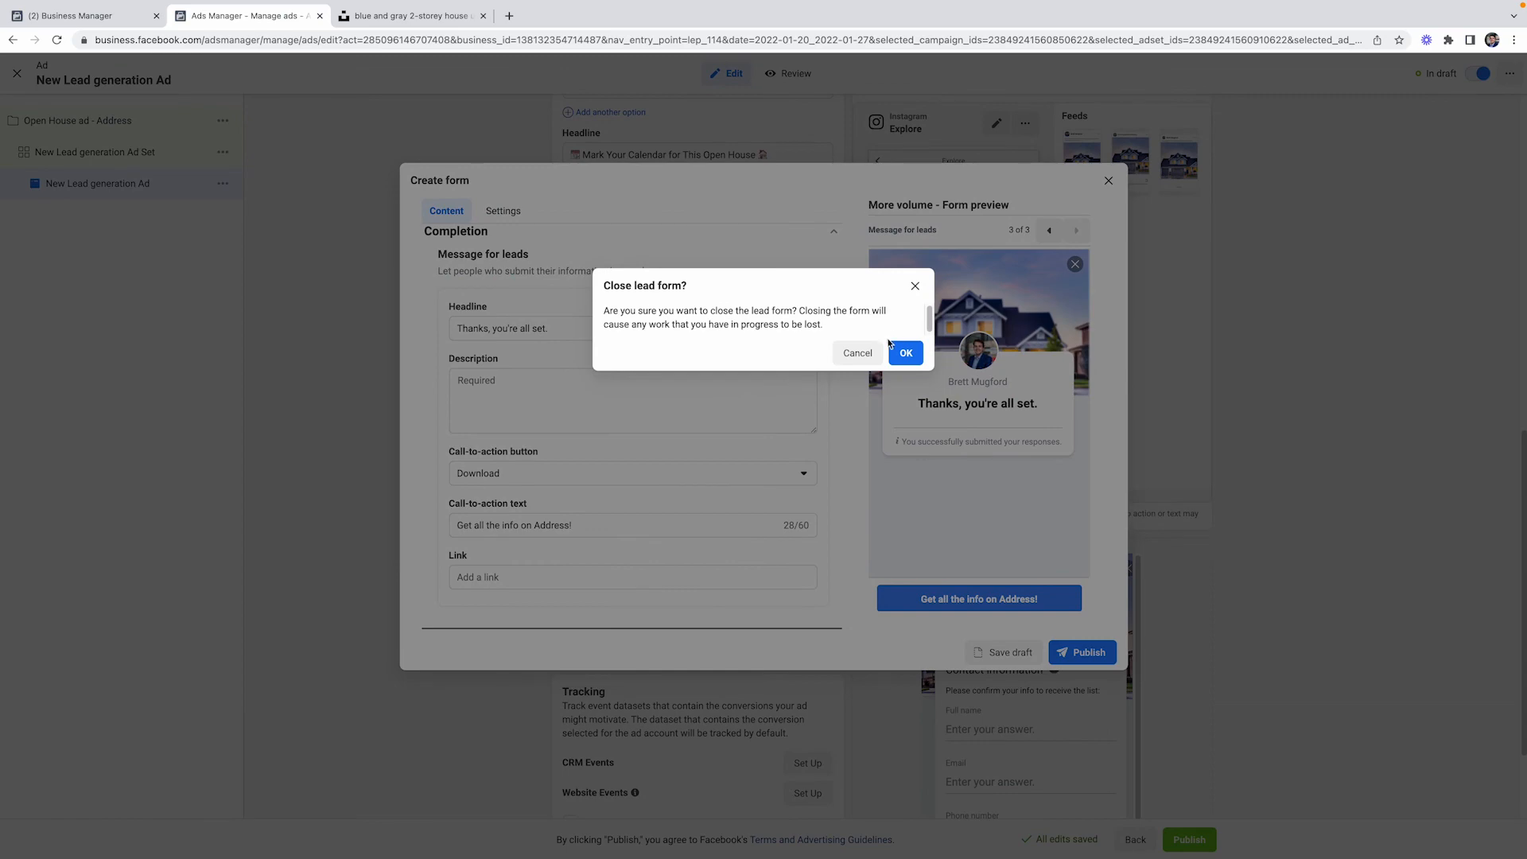
click(915, 287)
click(1114, 179)
click(905, 352)
Add a new paragraph "This beautiful Home Features top 3 features" to the ad's primary text.
scroll(788, 428, up, 4)
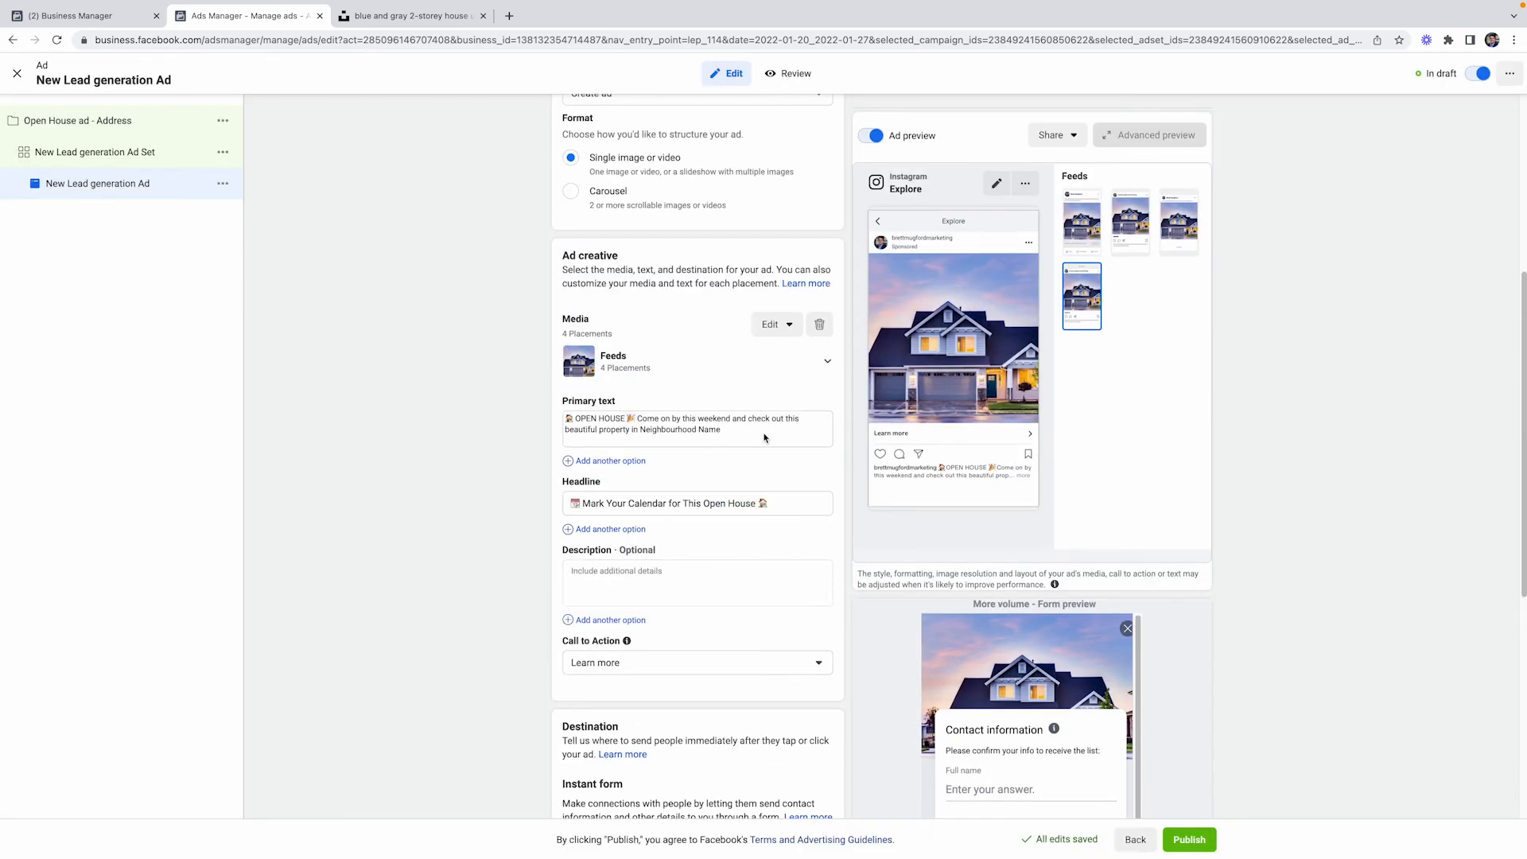
click(769, 432)
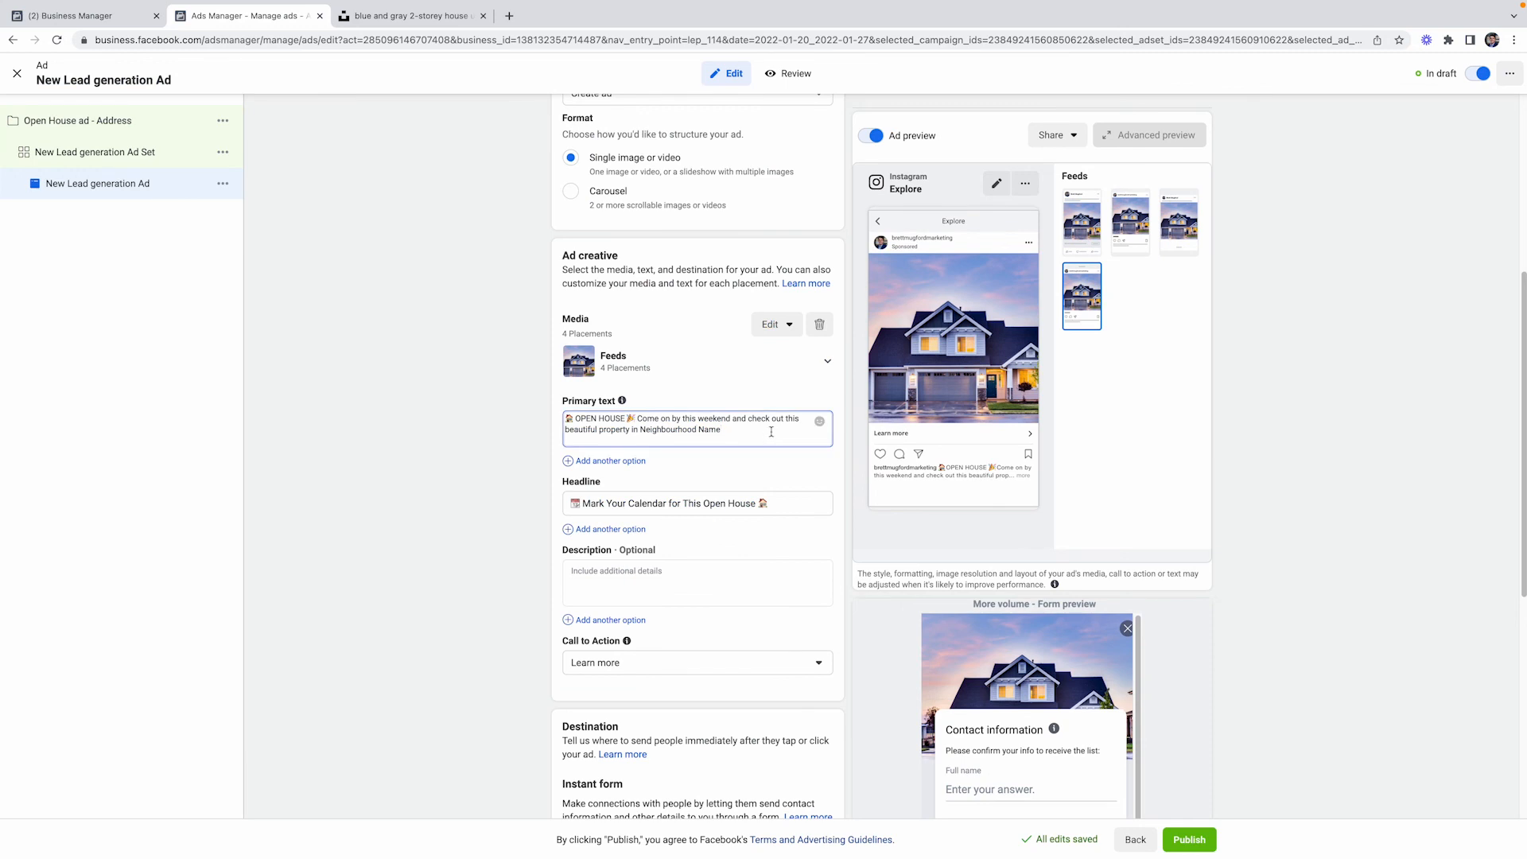
key(Return)
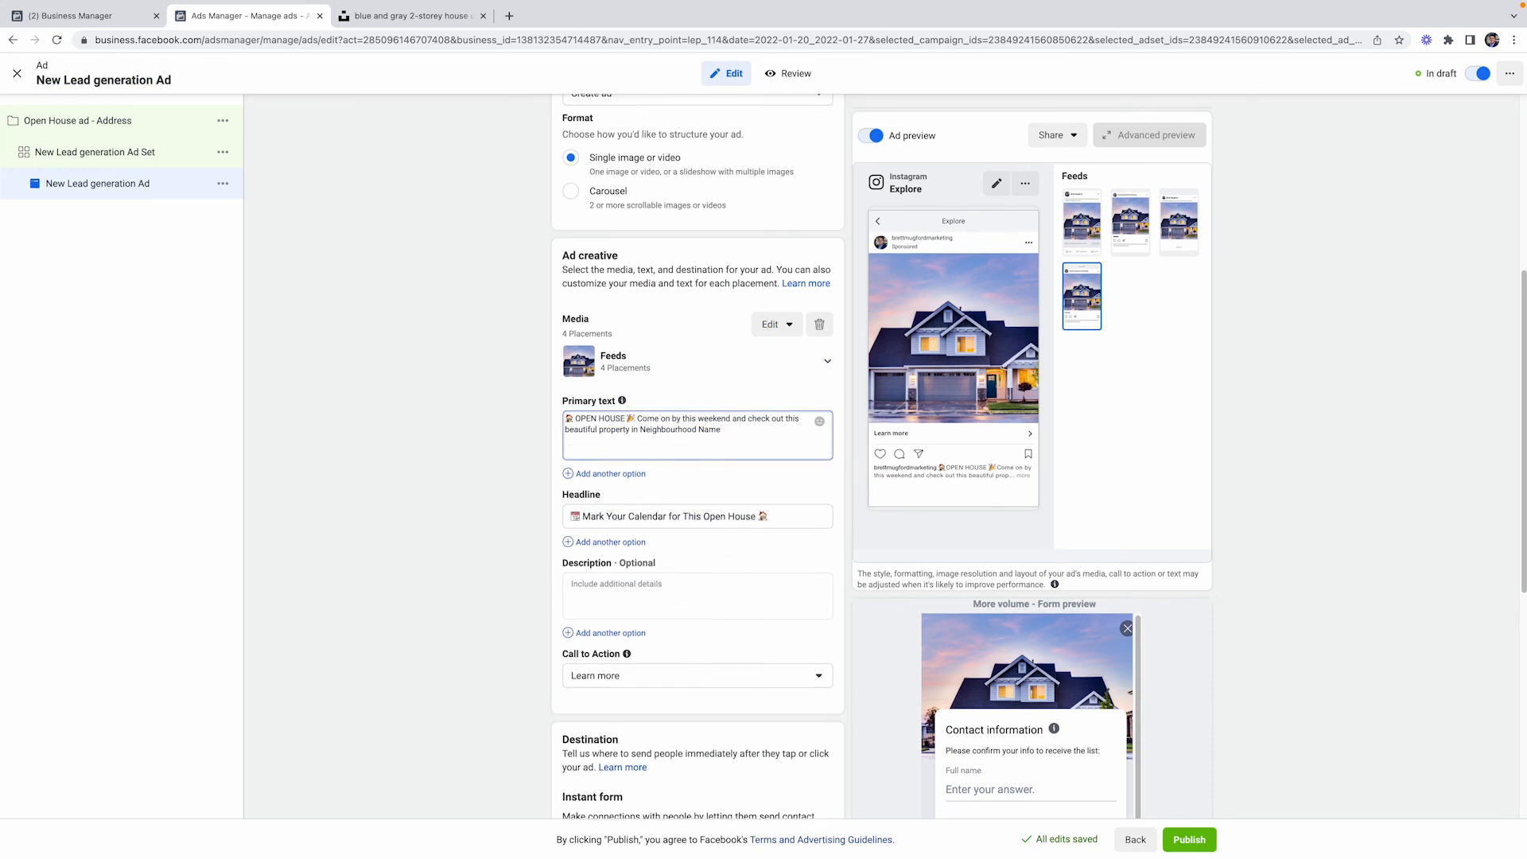
text(This be)
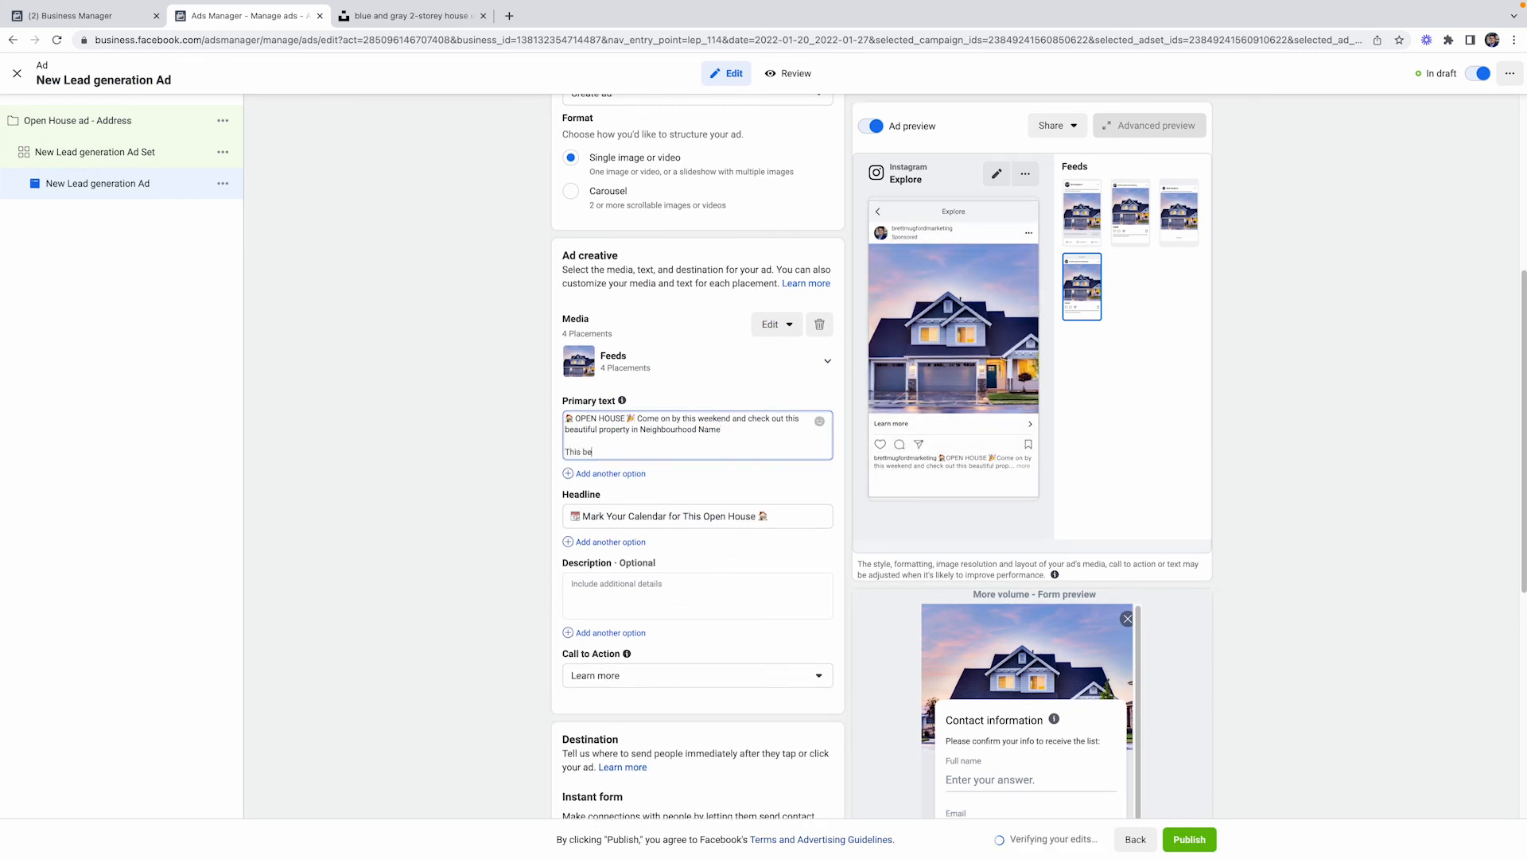
text(autiful)
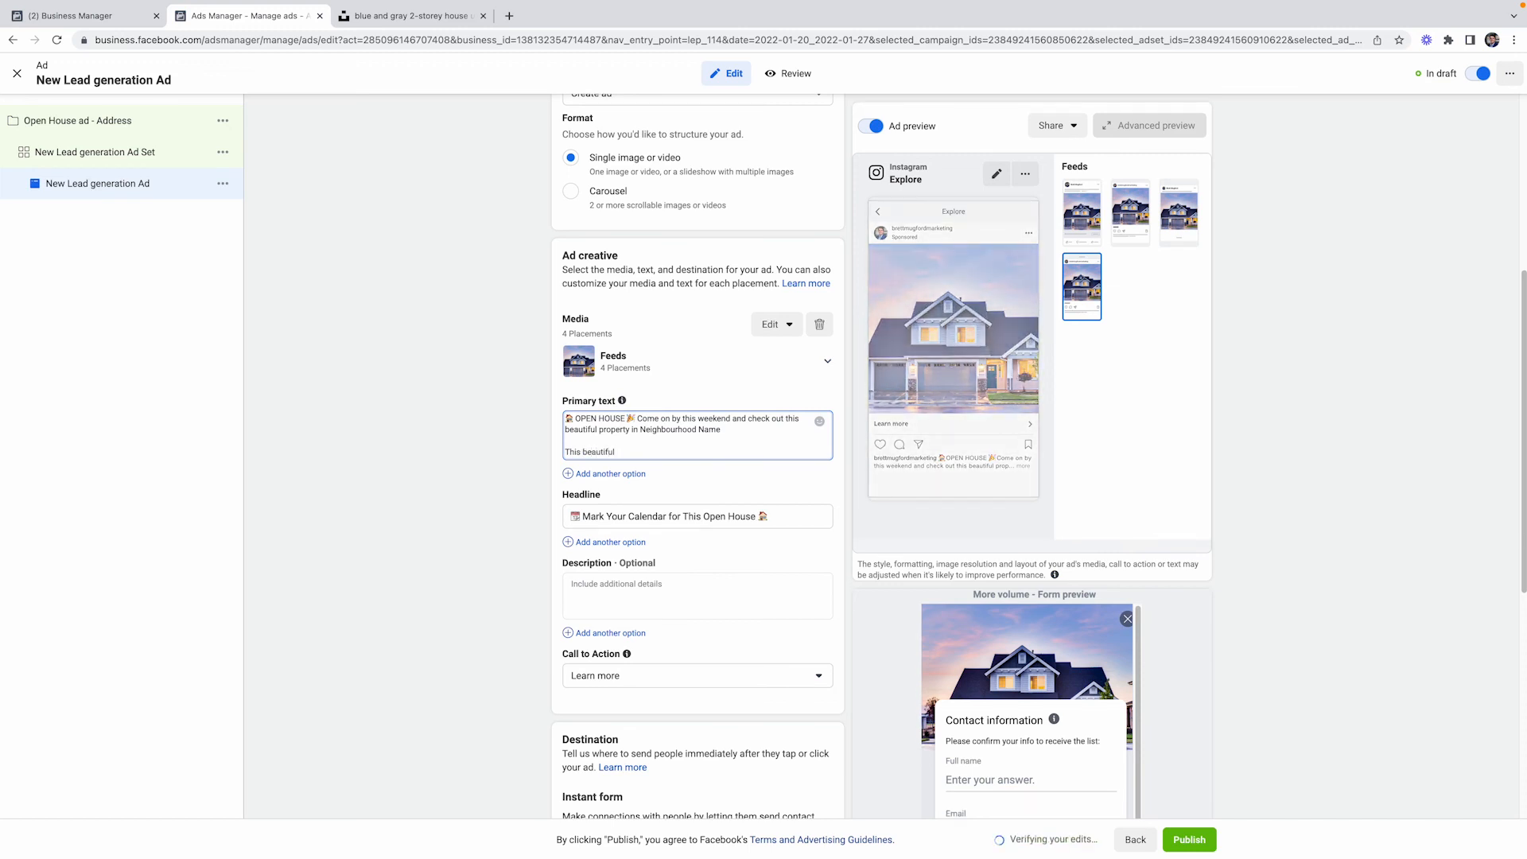
text( Home )
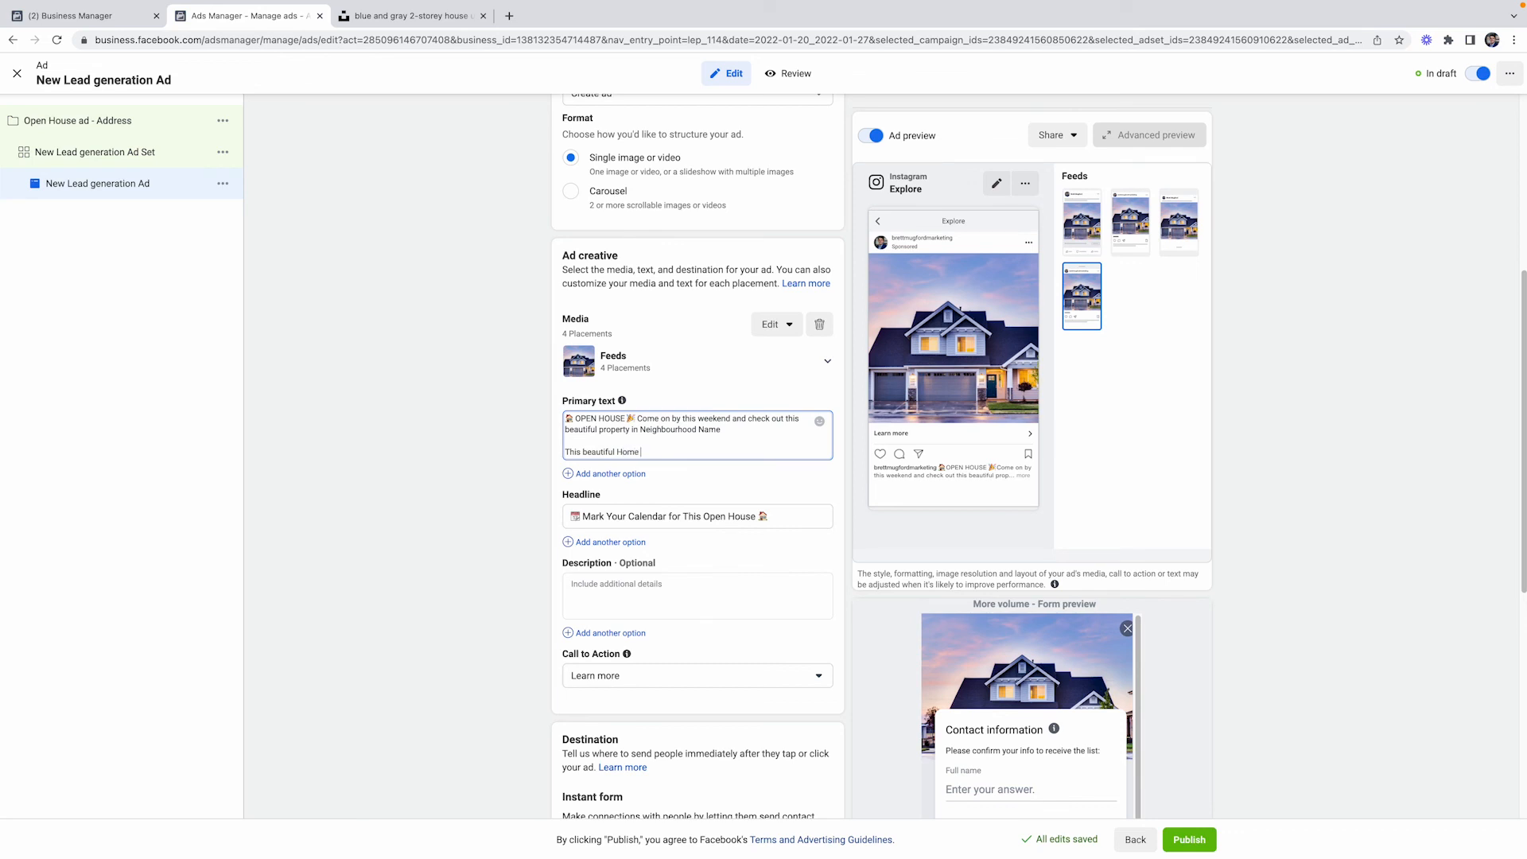
text(Features)
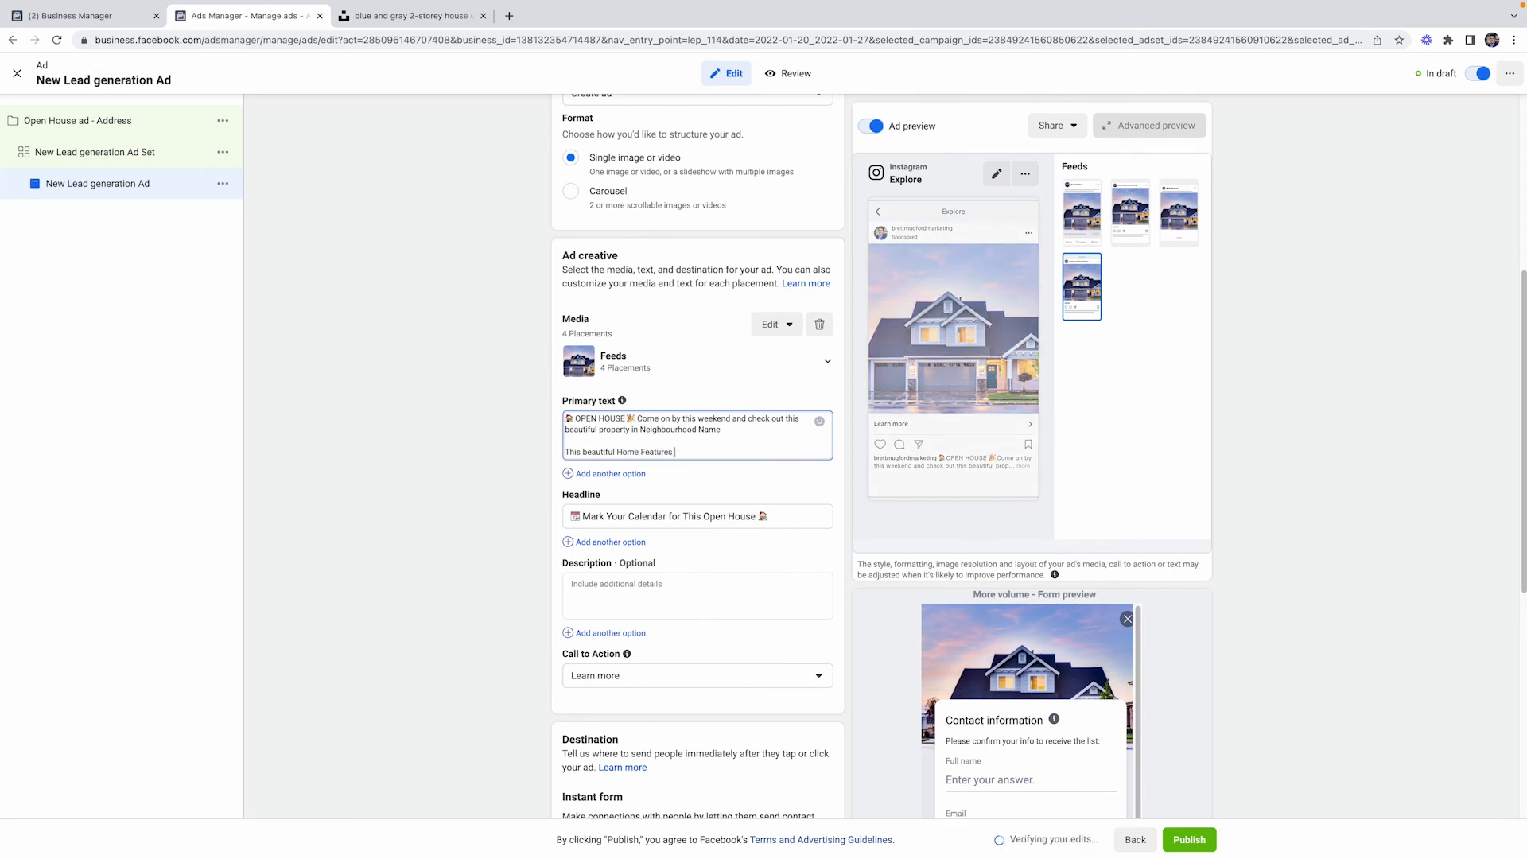
text( top 3 features)
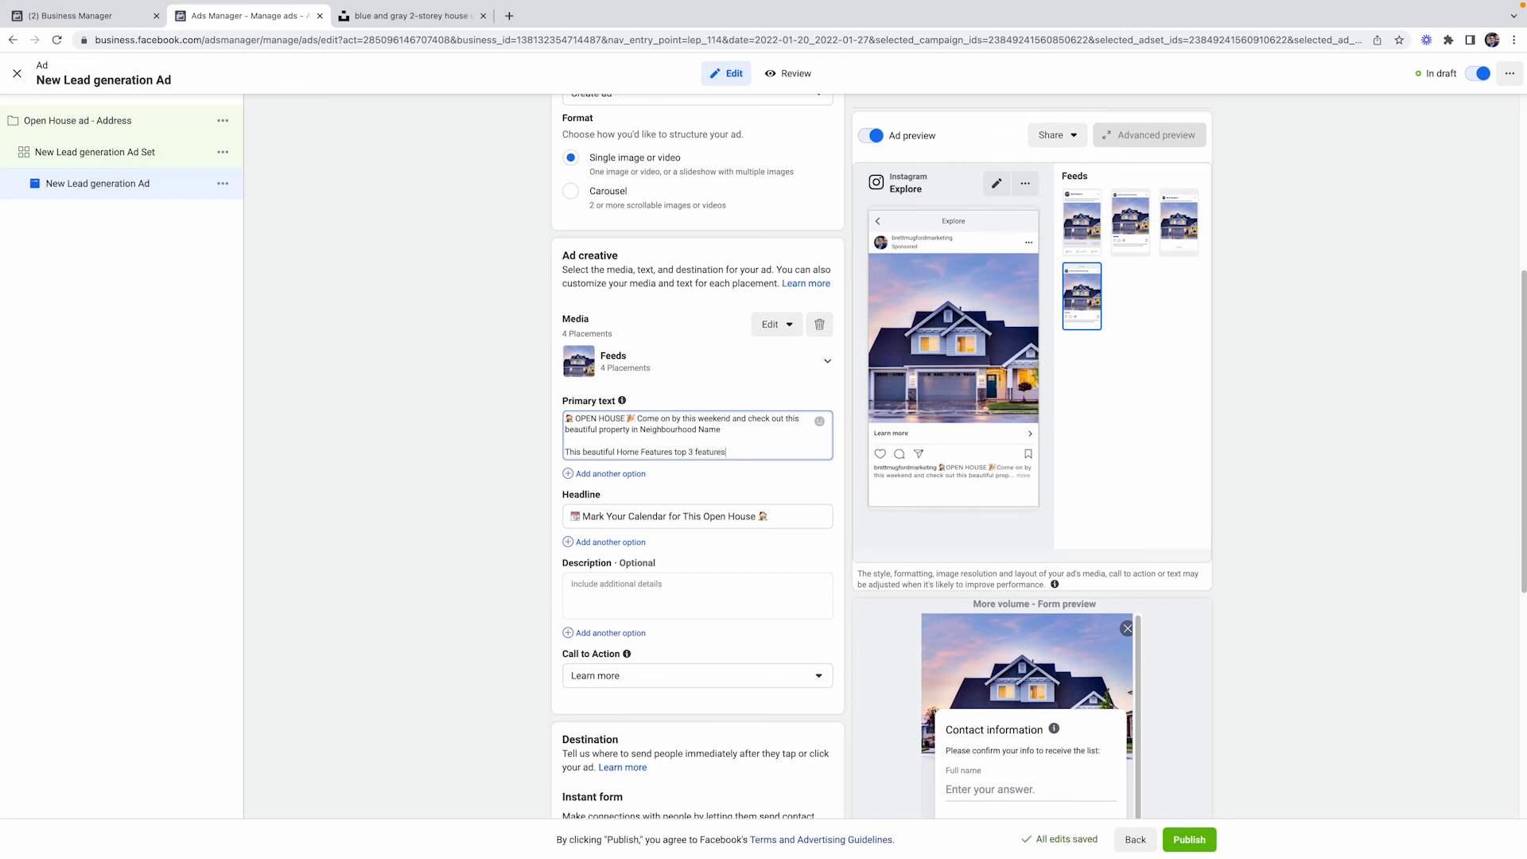
Add a line with a bed emoji and "2 bedroom" below the features paragraph in the primary text.
key(Return)
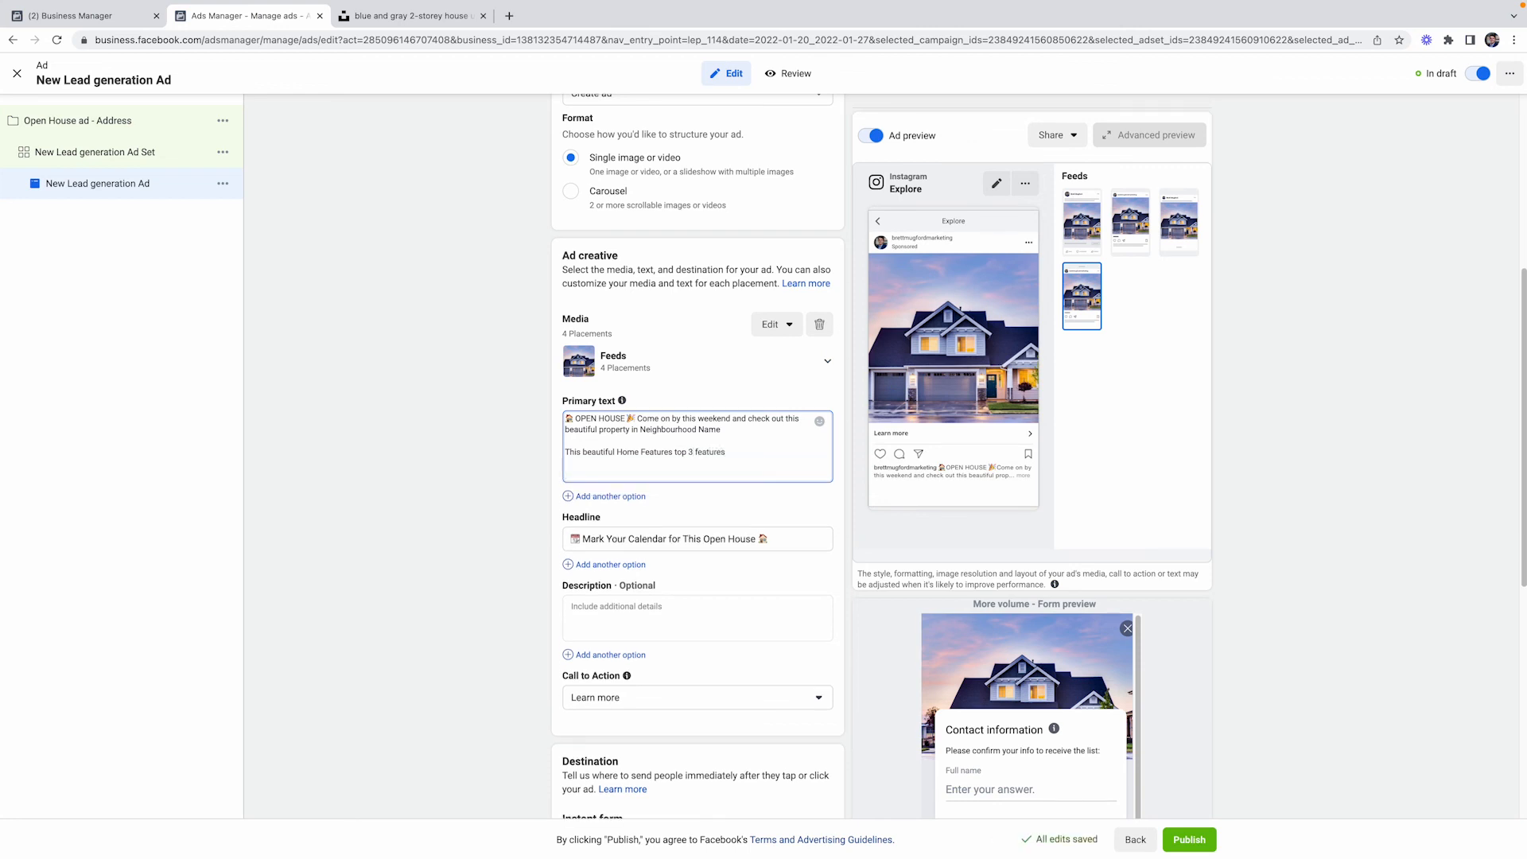
key(ctrl+super+space)
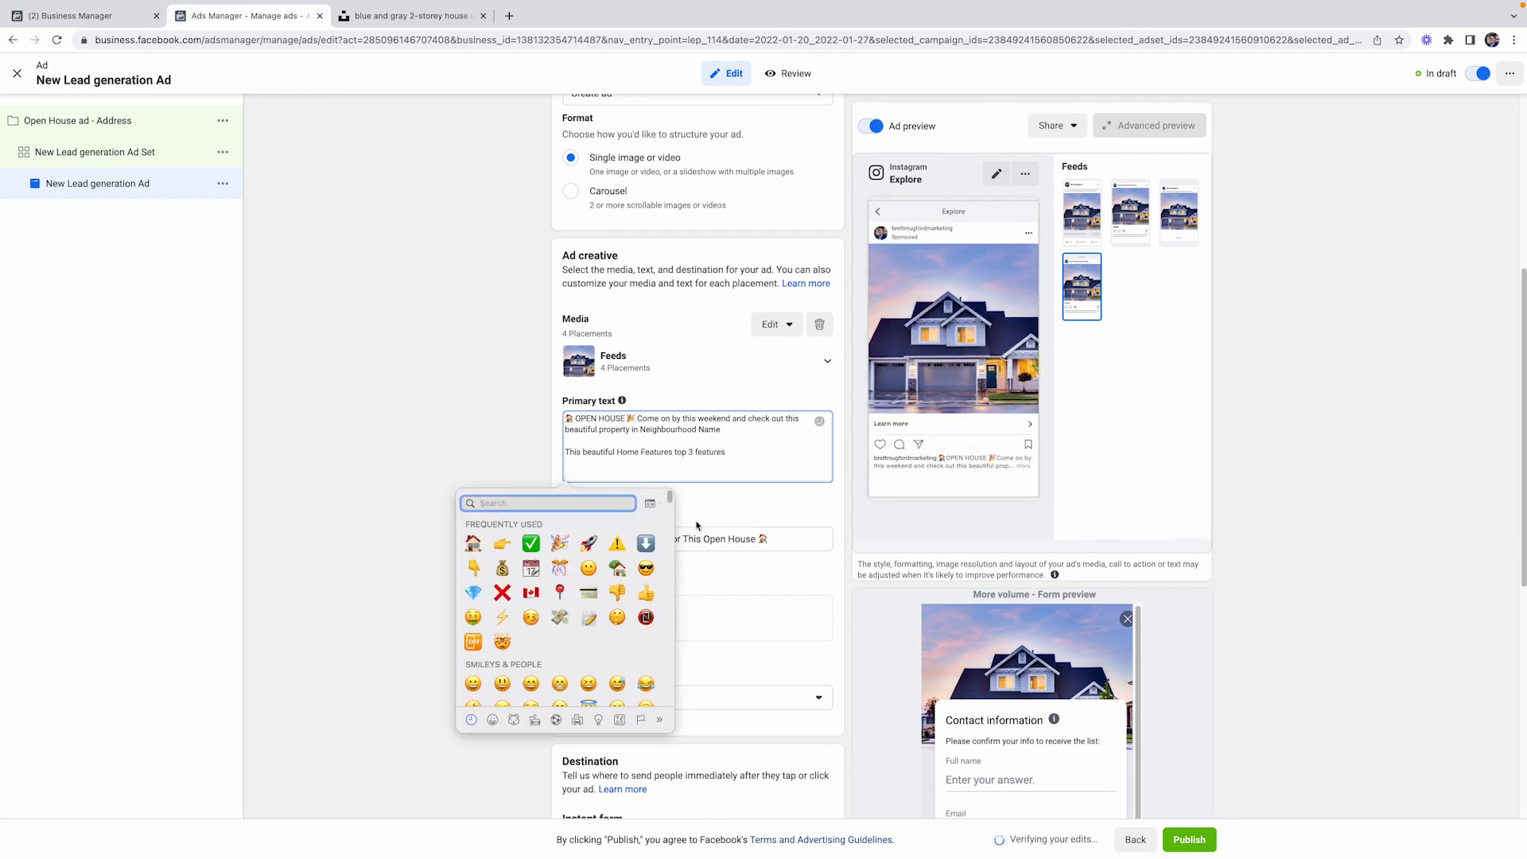
text(bed)
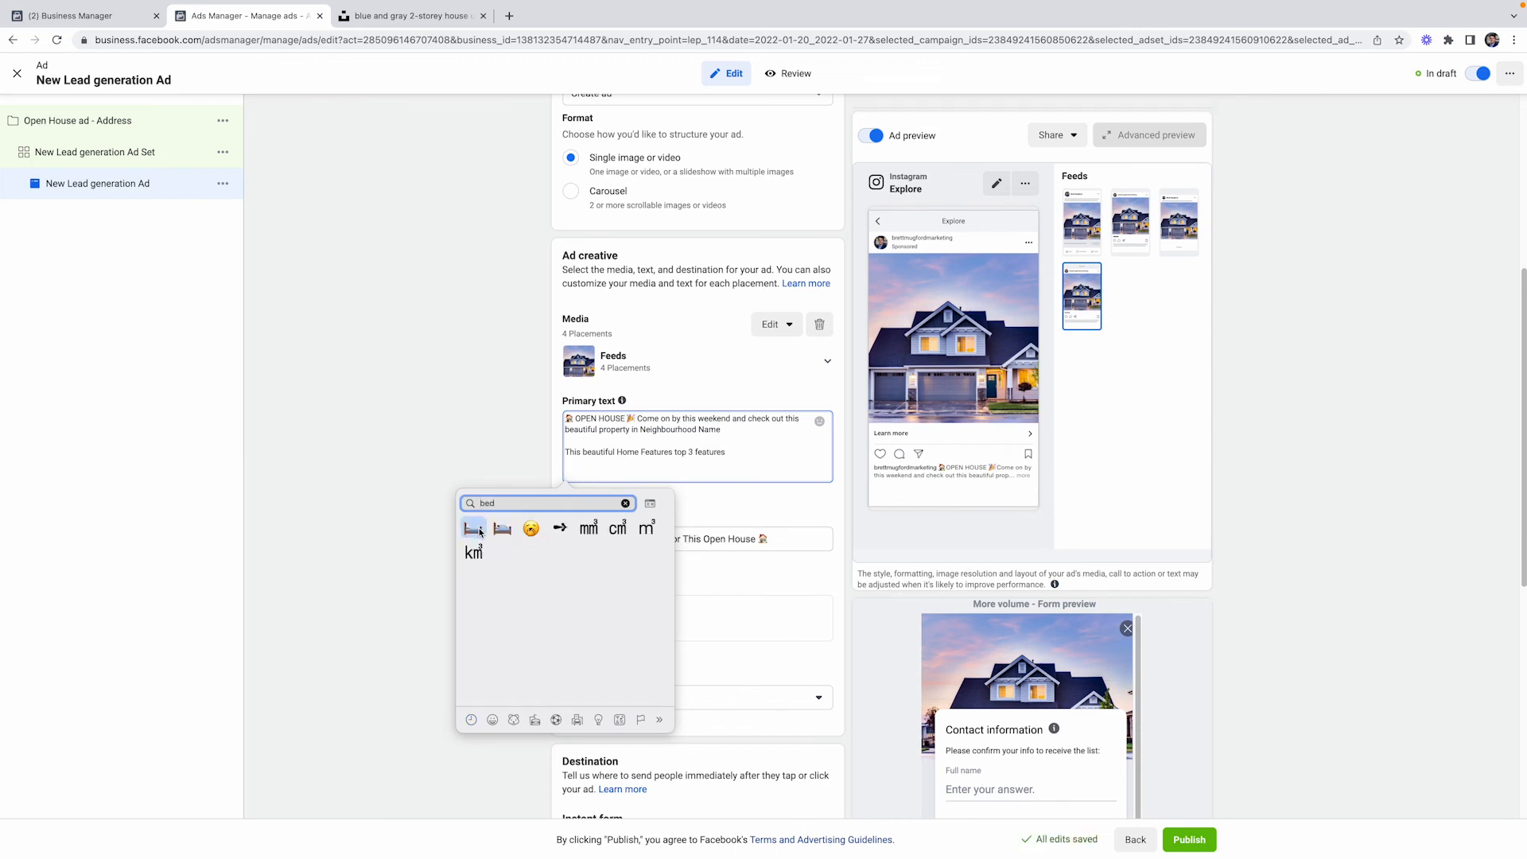
click(472, 529)
text(2 bedroom)
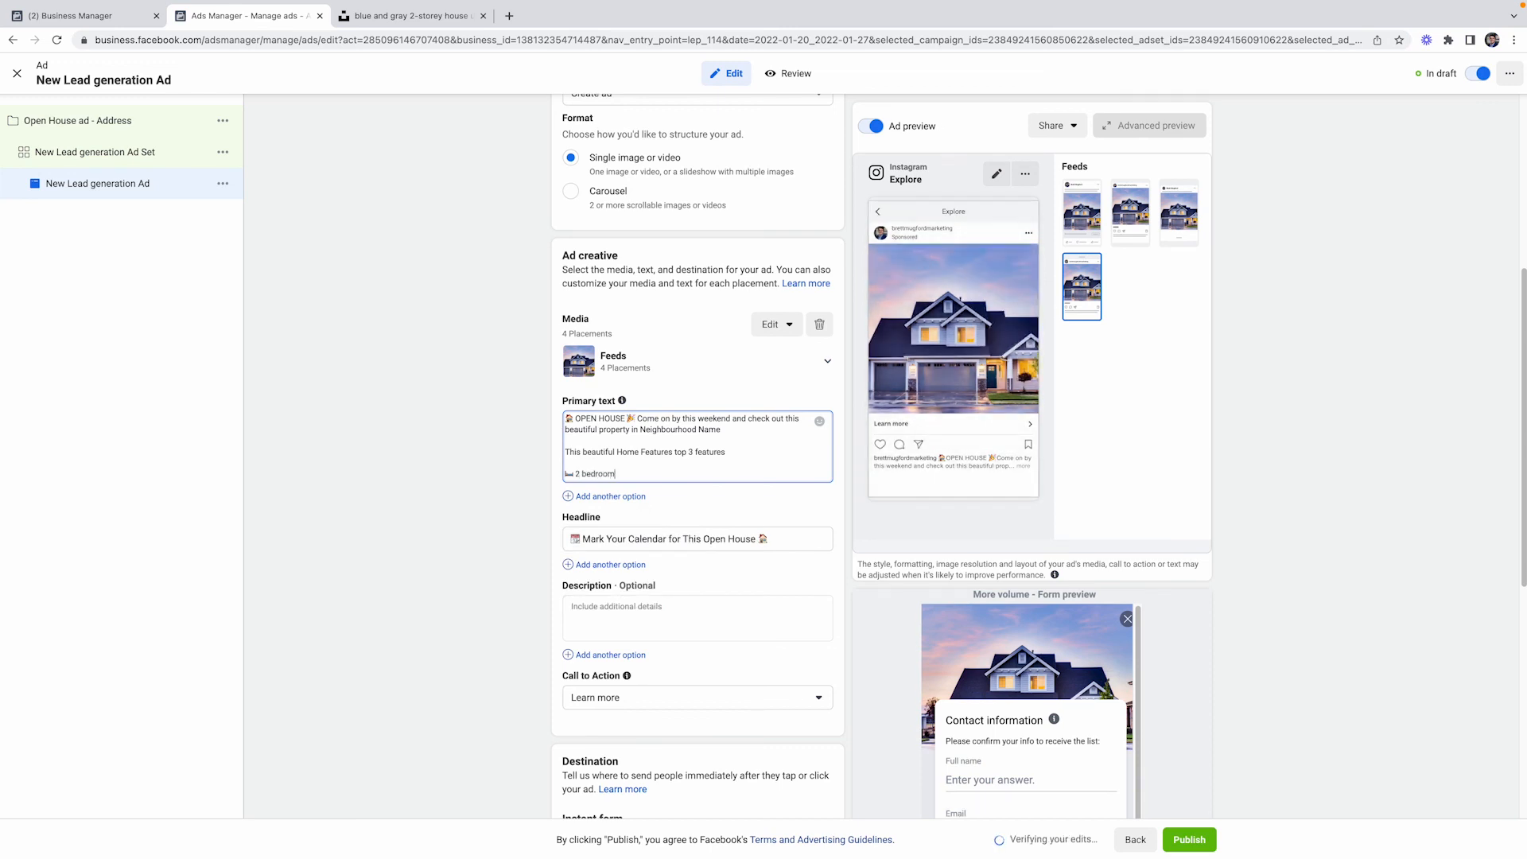
Add a line with a bathtub emoji and "2 bathroom" under the bedroom line in the primary text.
key(shift+Return)
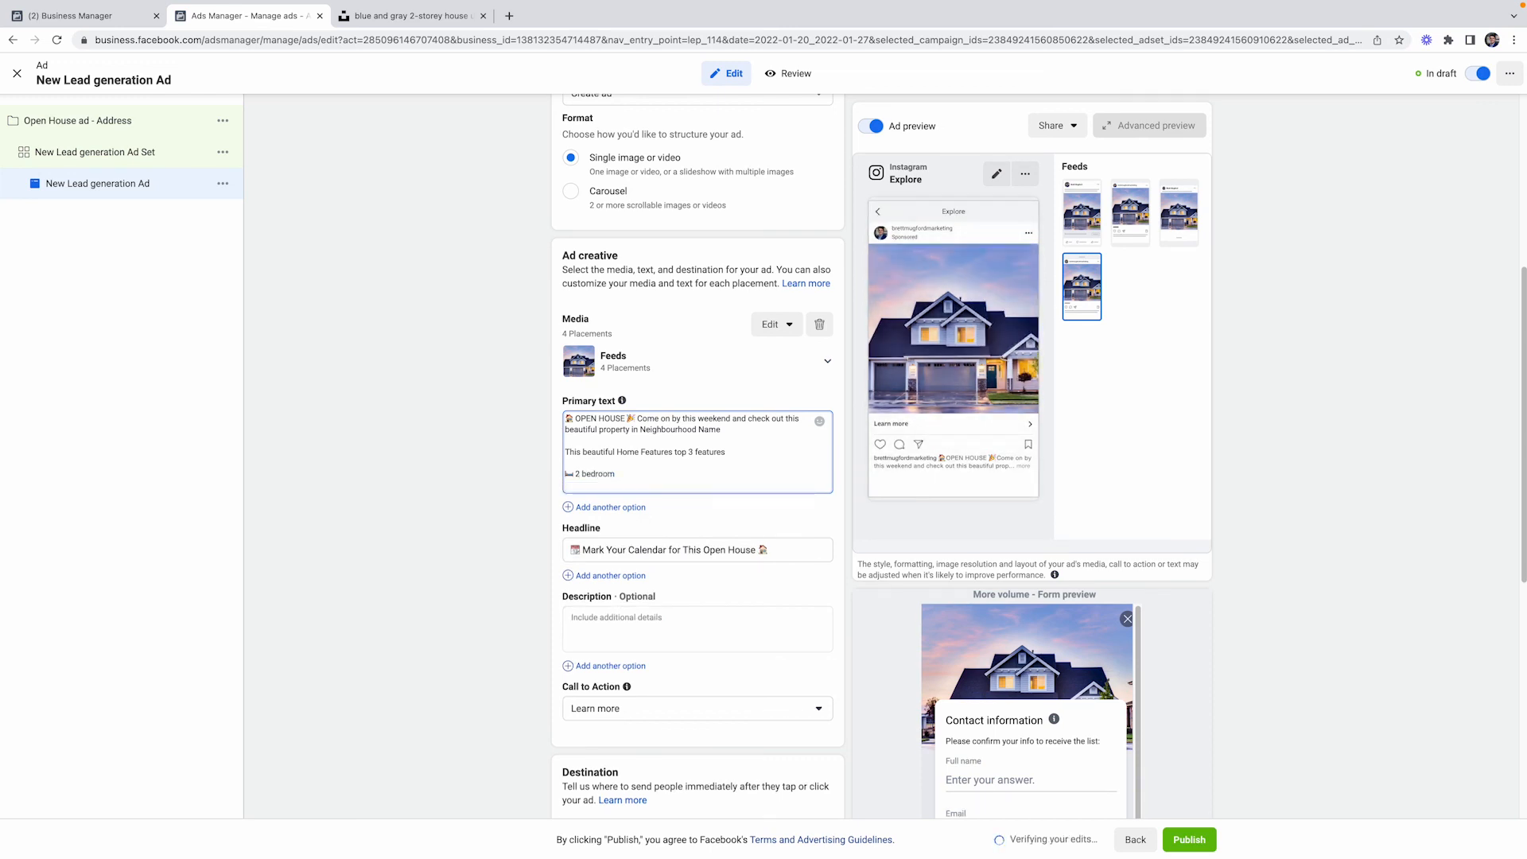
key(ctrl+super+space)
text(barth)
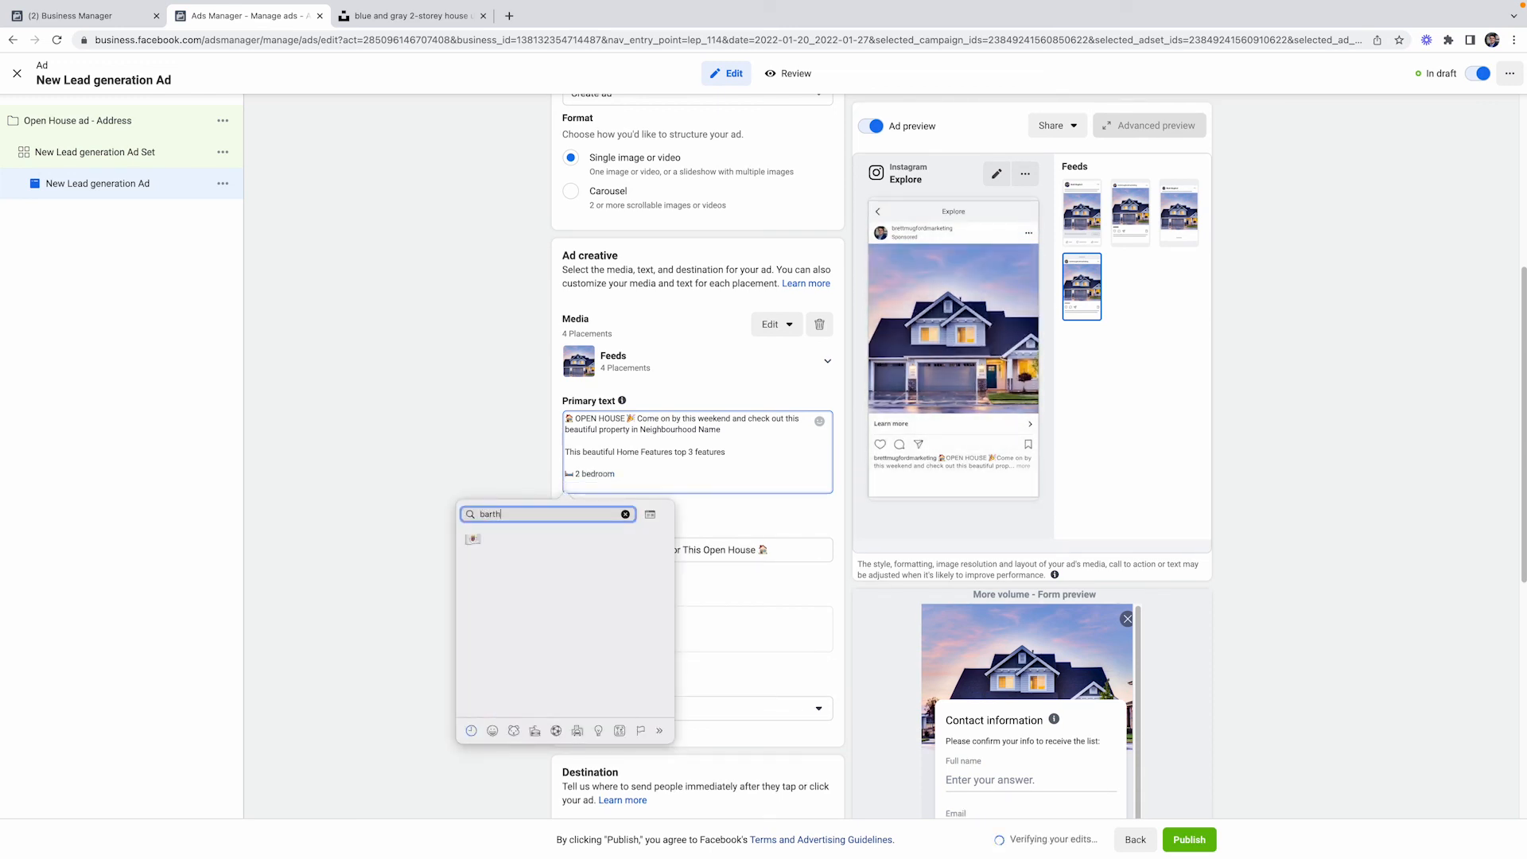
key(BackSpace)
key(BackSpace)
text(th)
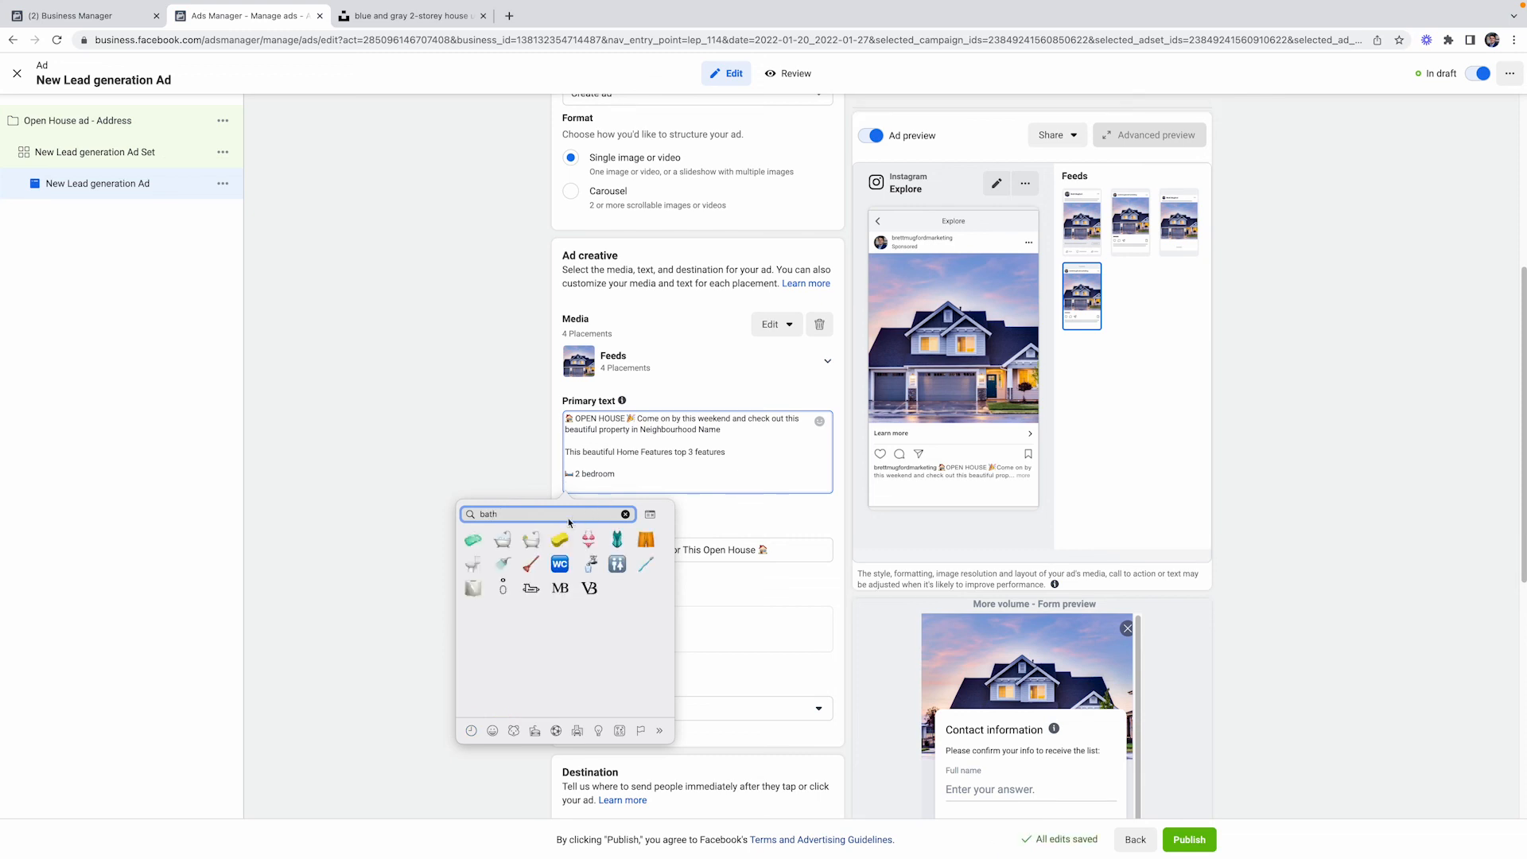
click(503, 540)
text(2 bed)
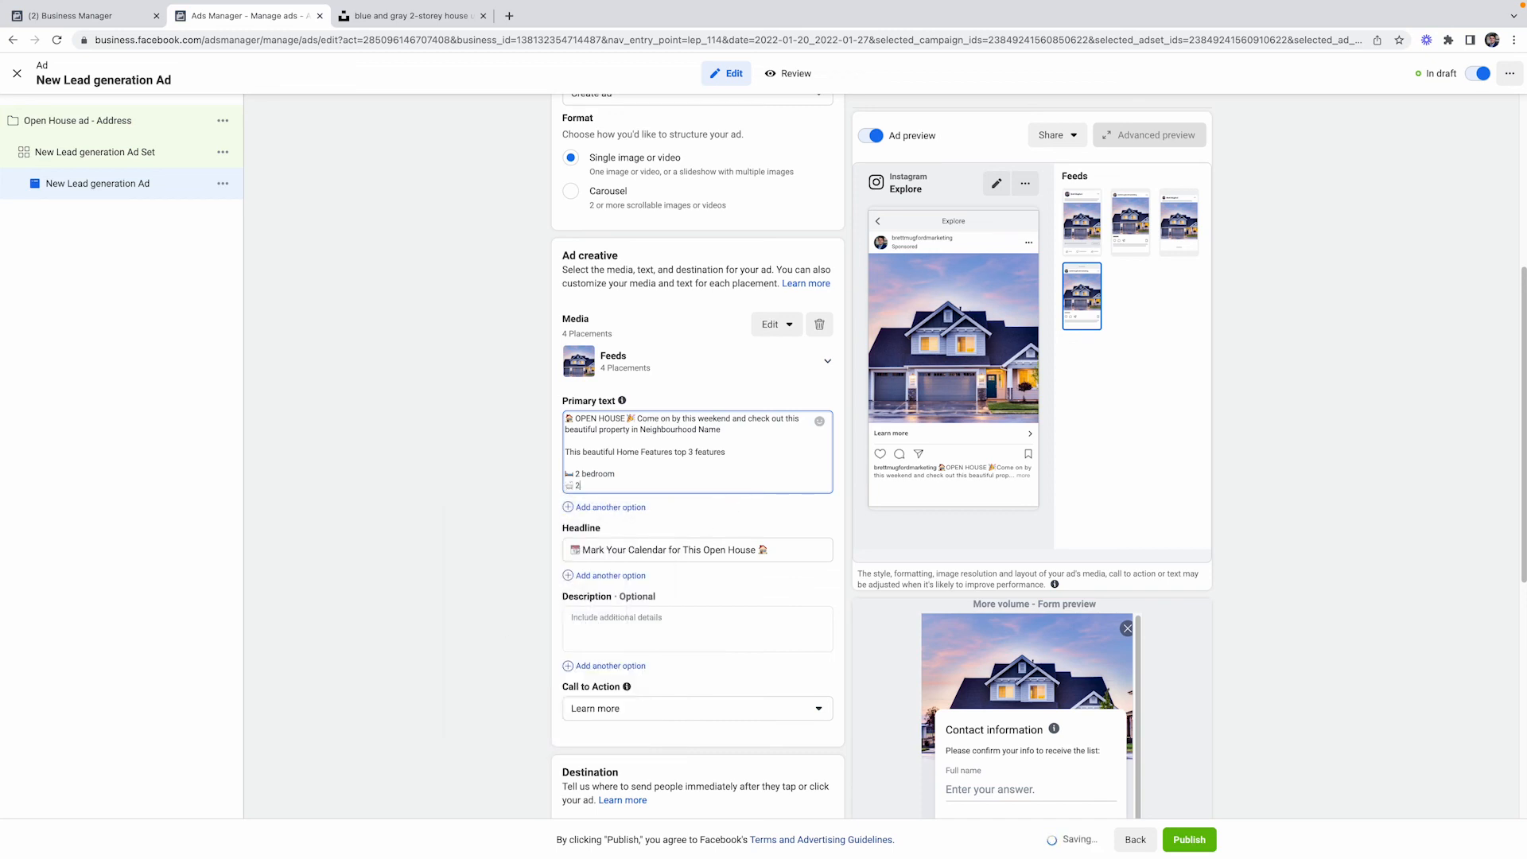
key(BackSpace)
key(BackSpace)
text(athro)
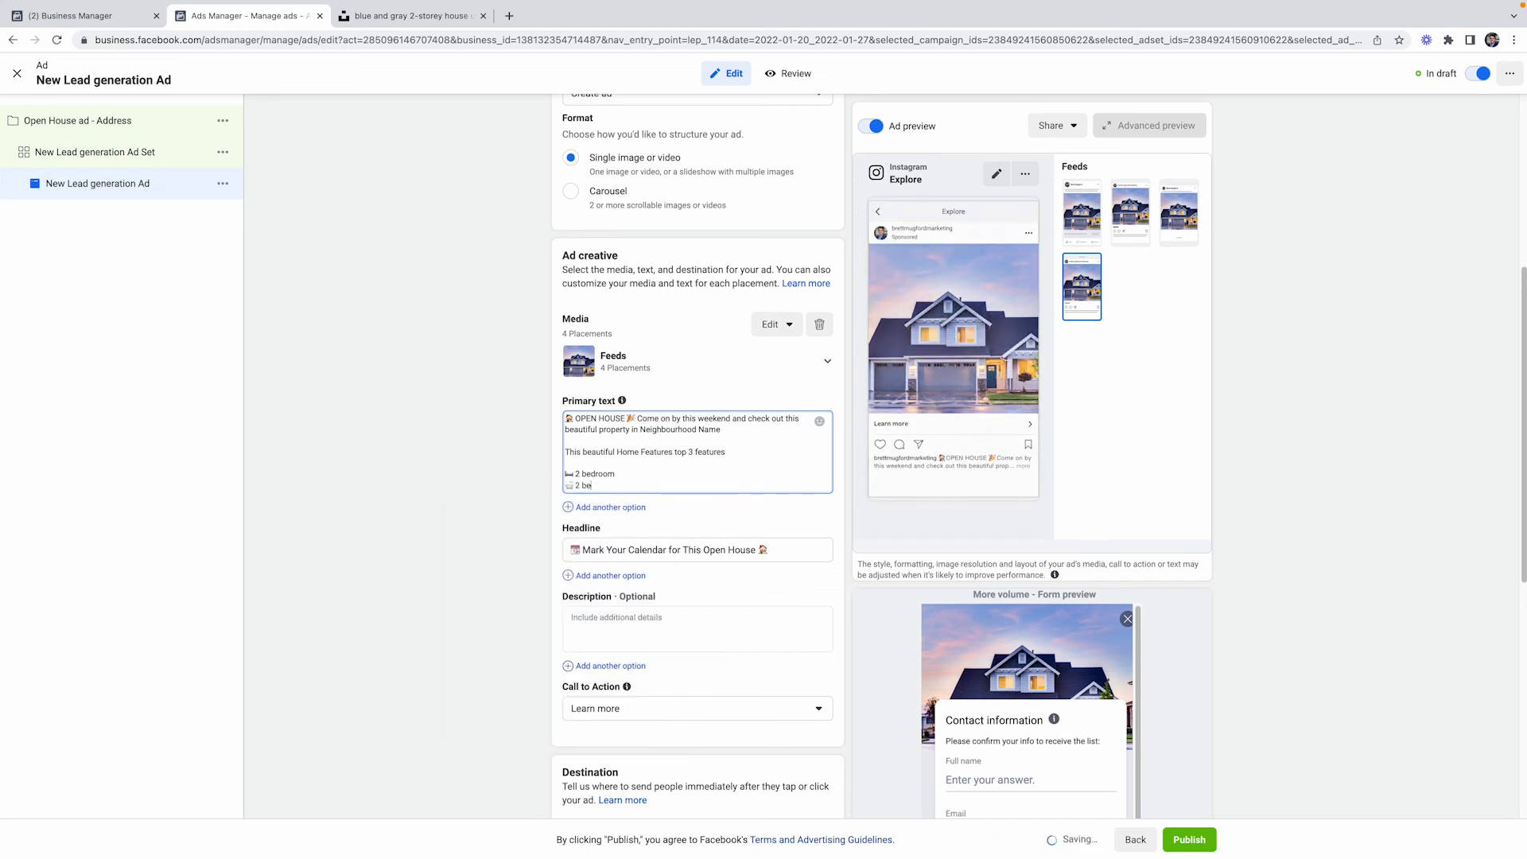
text(om)
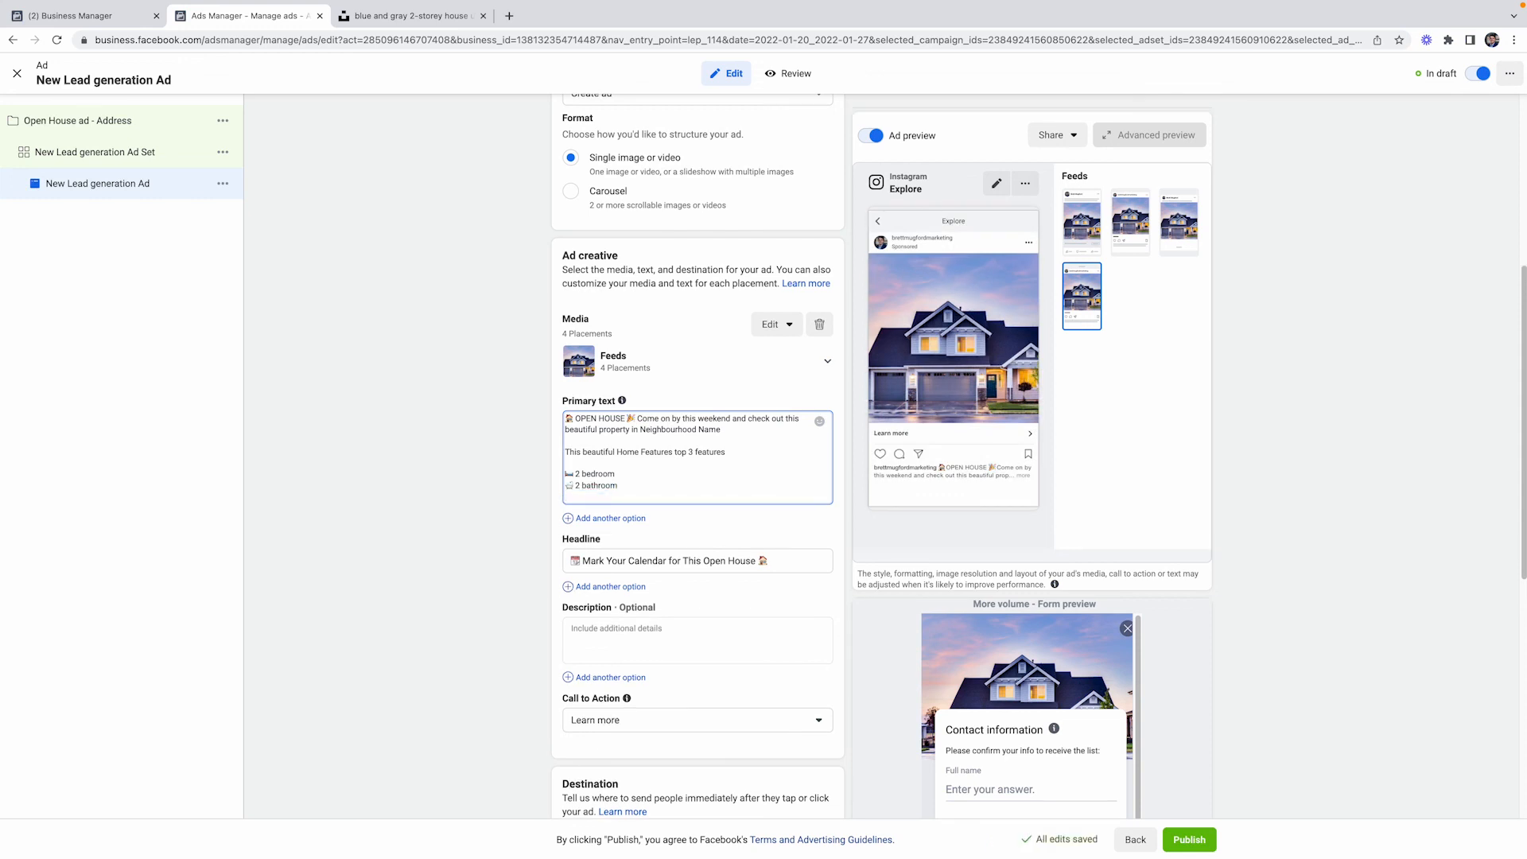
Add a line with a house emoji and "square feet" below the bathroom line in the primary text, followed by a blank line.
key(ctrl+super+space)
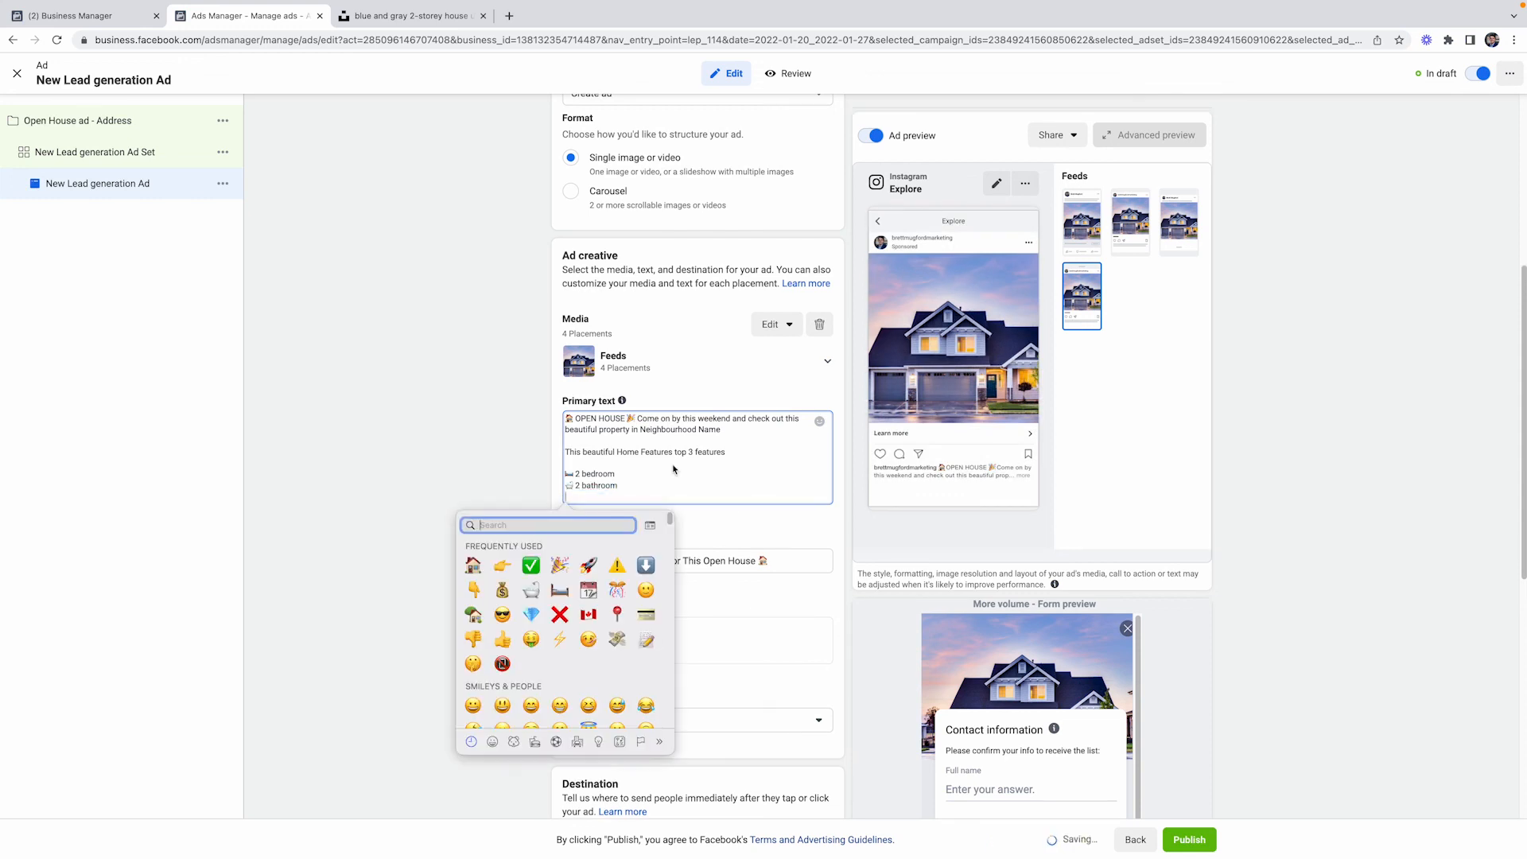
click(473, 565)
text(s)
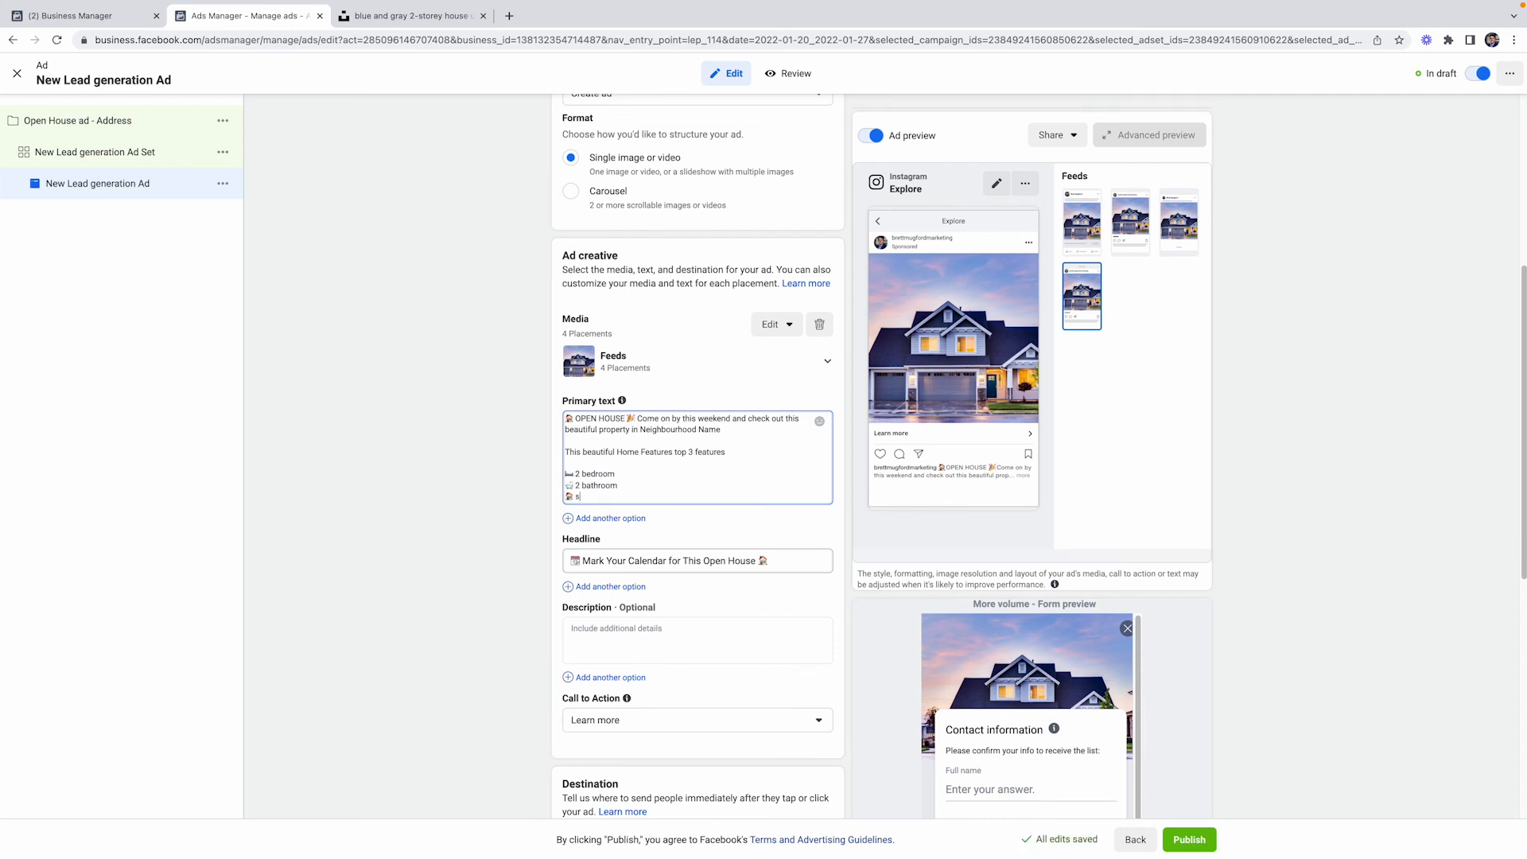
text(quare feet)
key(Return)
key(Return)
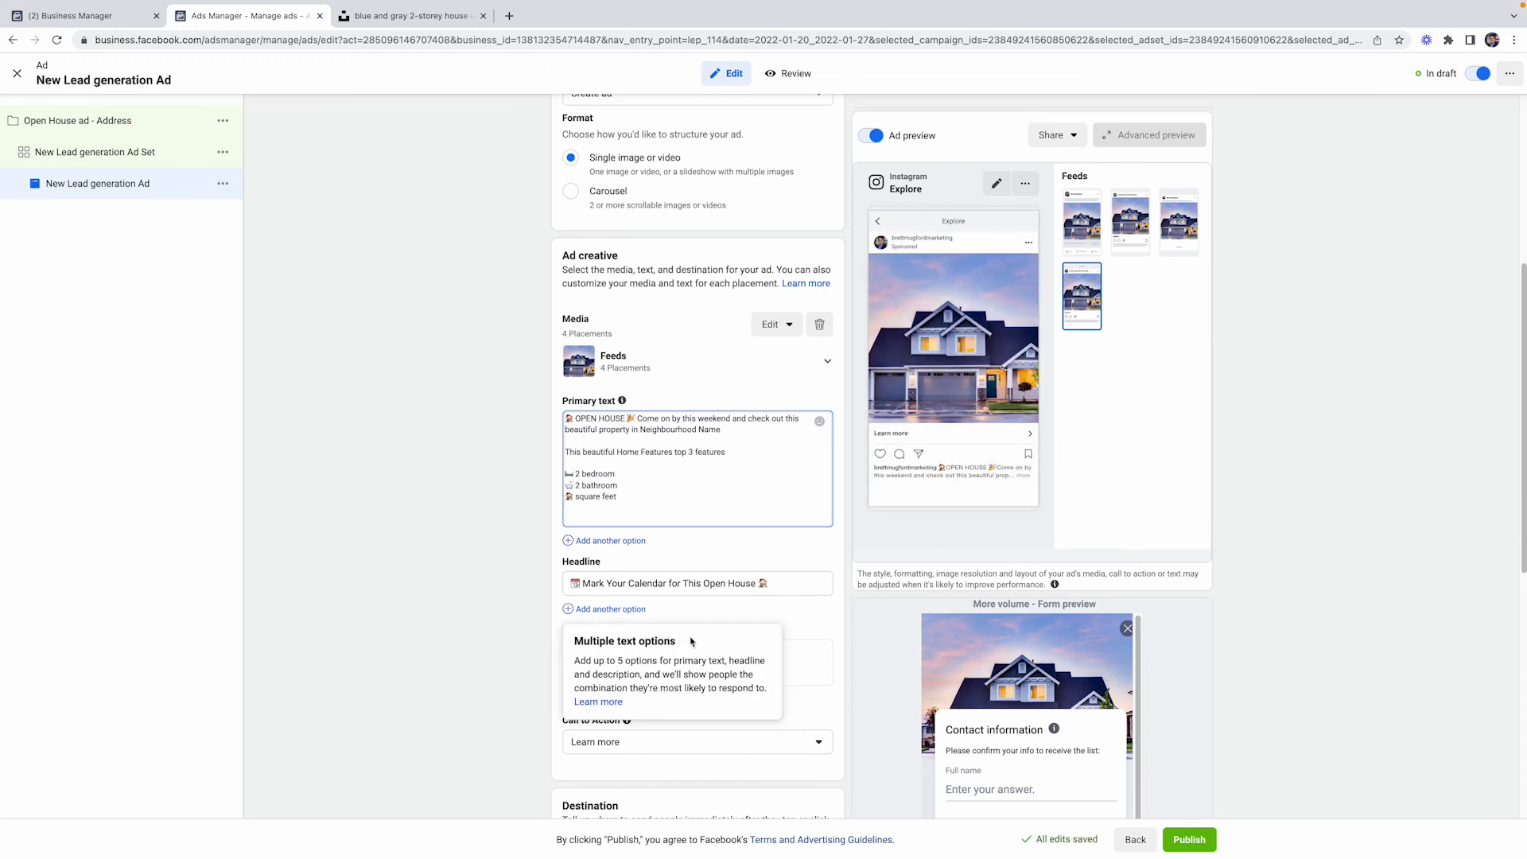
Start a new instant form to examine its completion message for leads, and close the form without saving it.
scroll(810, 622, down, 5)
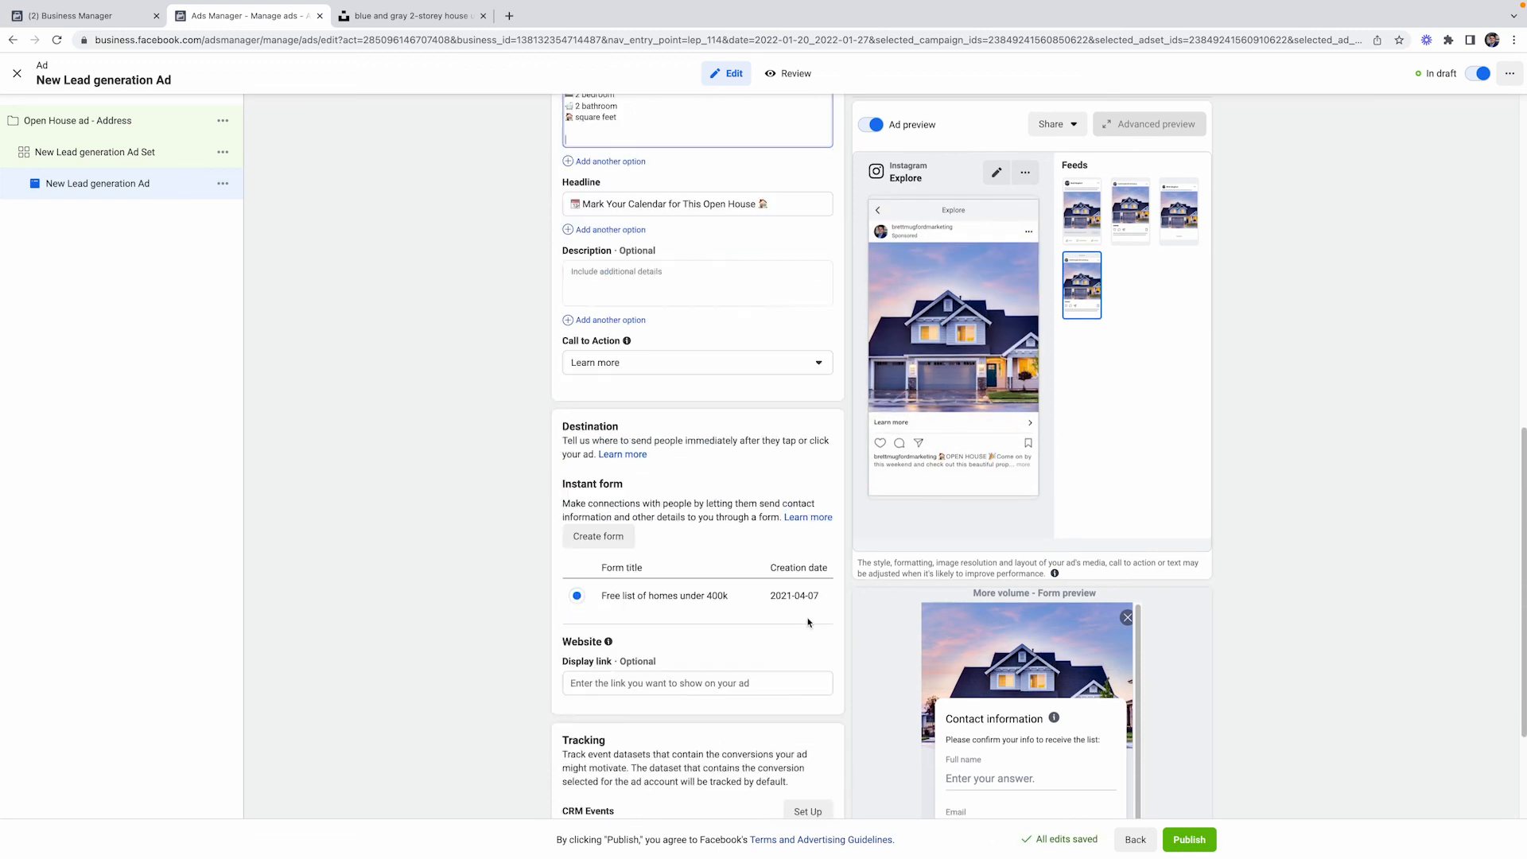
scroll(809, 622, down, 3)
scroll(565, 522, up, 1)
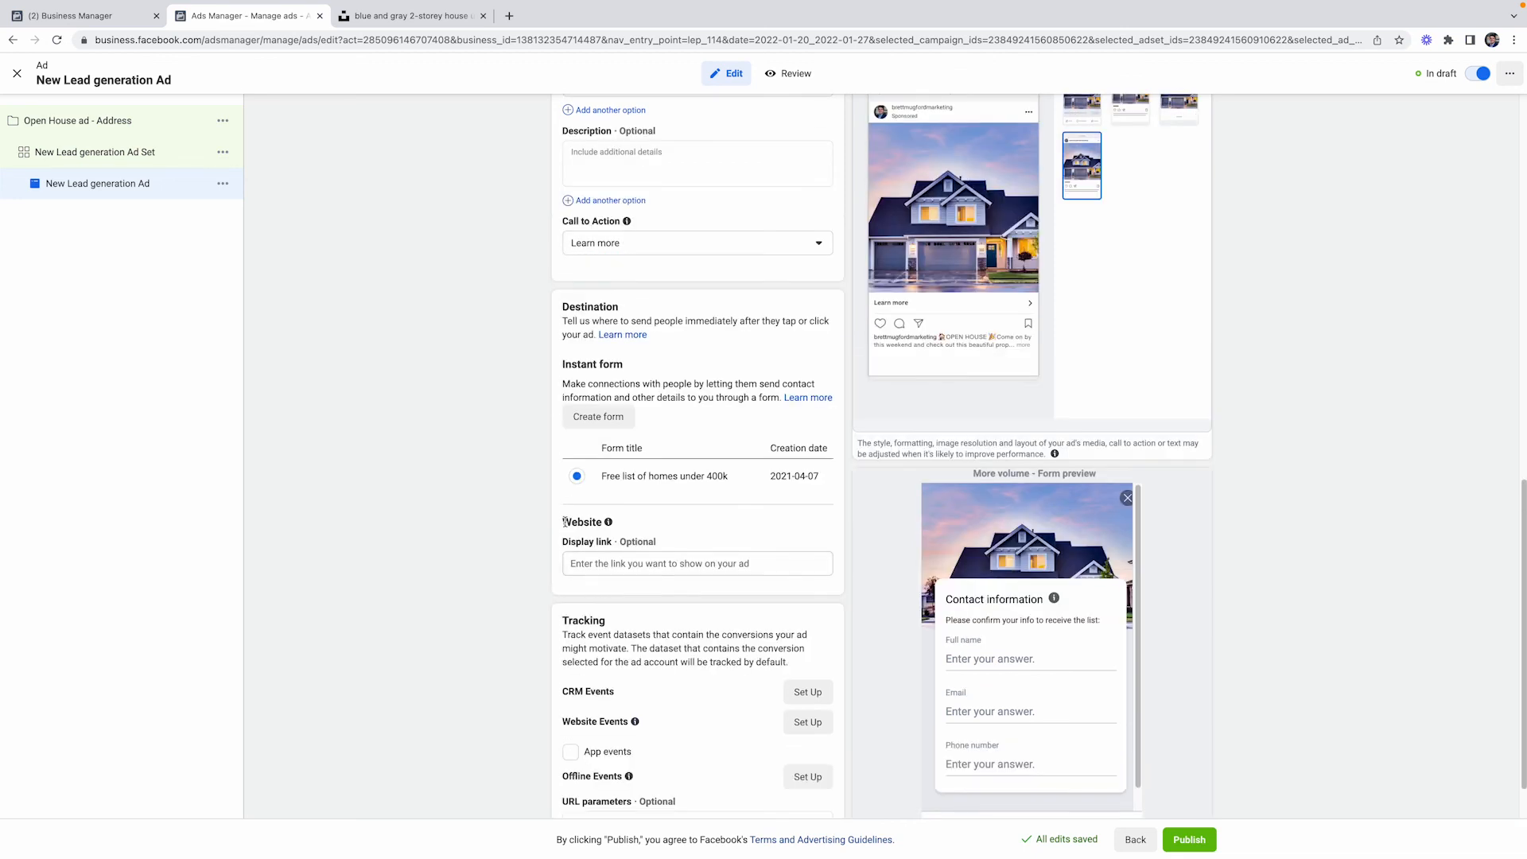
scroll(564, 522, down, 1)
click(607, 359)
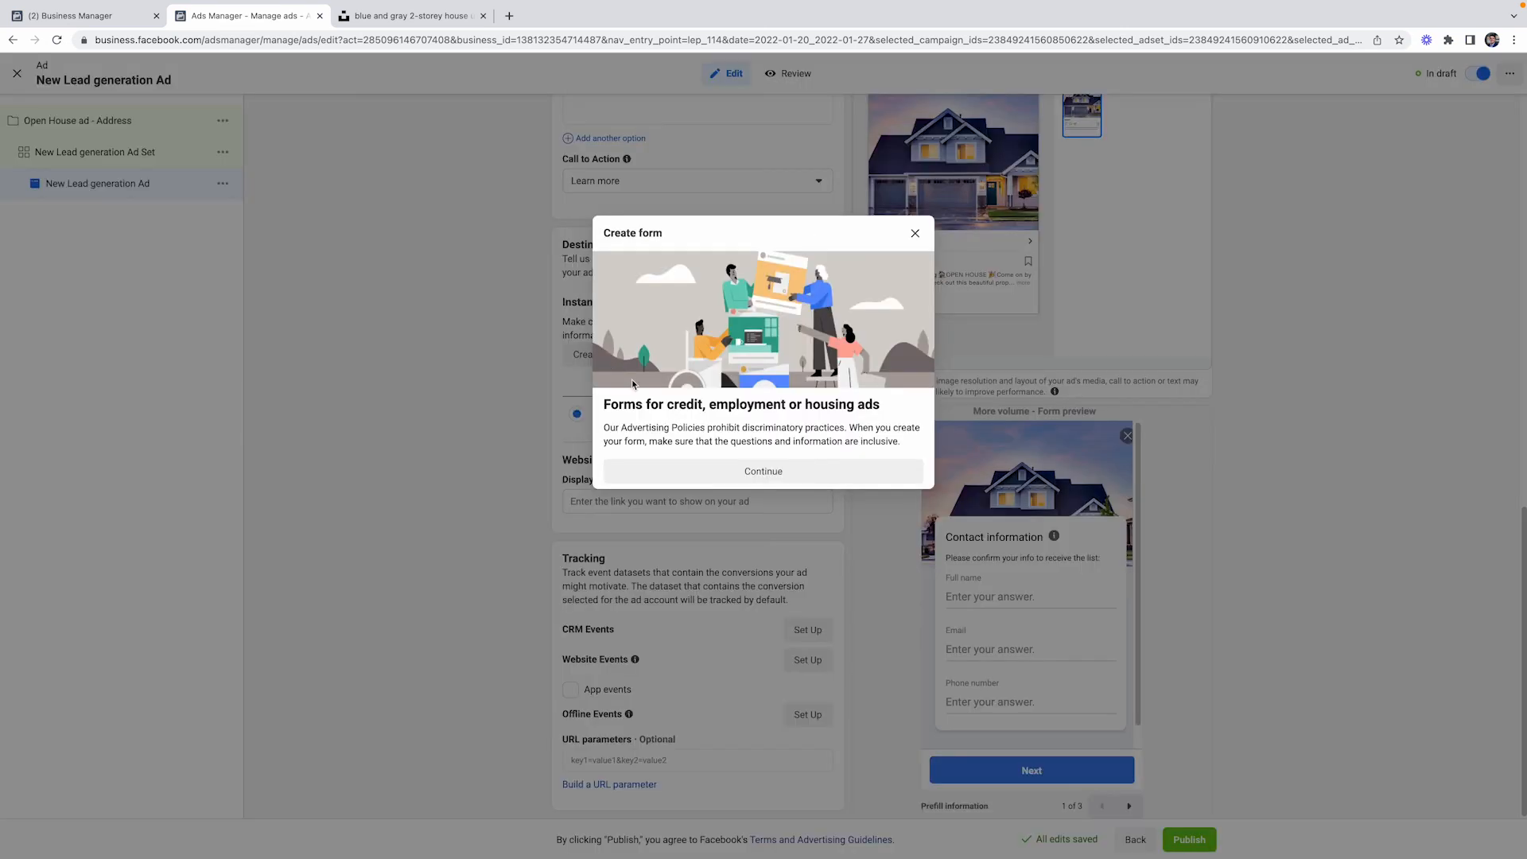
click(752, 471)
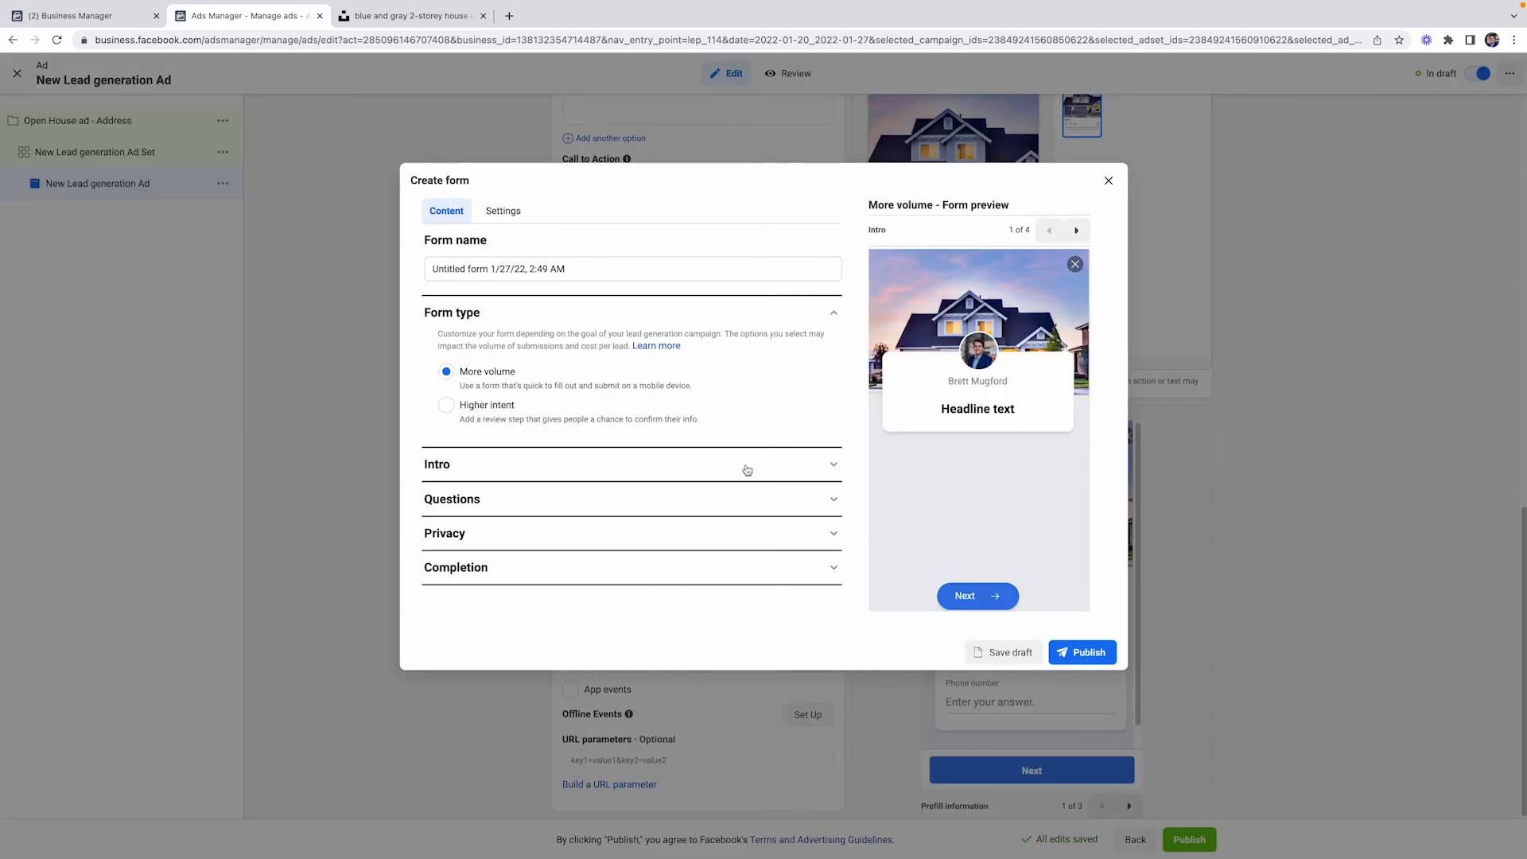
click(501, 573)
scroll(571, 456, down, 3)
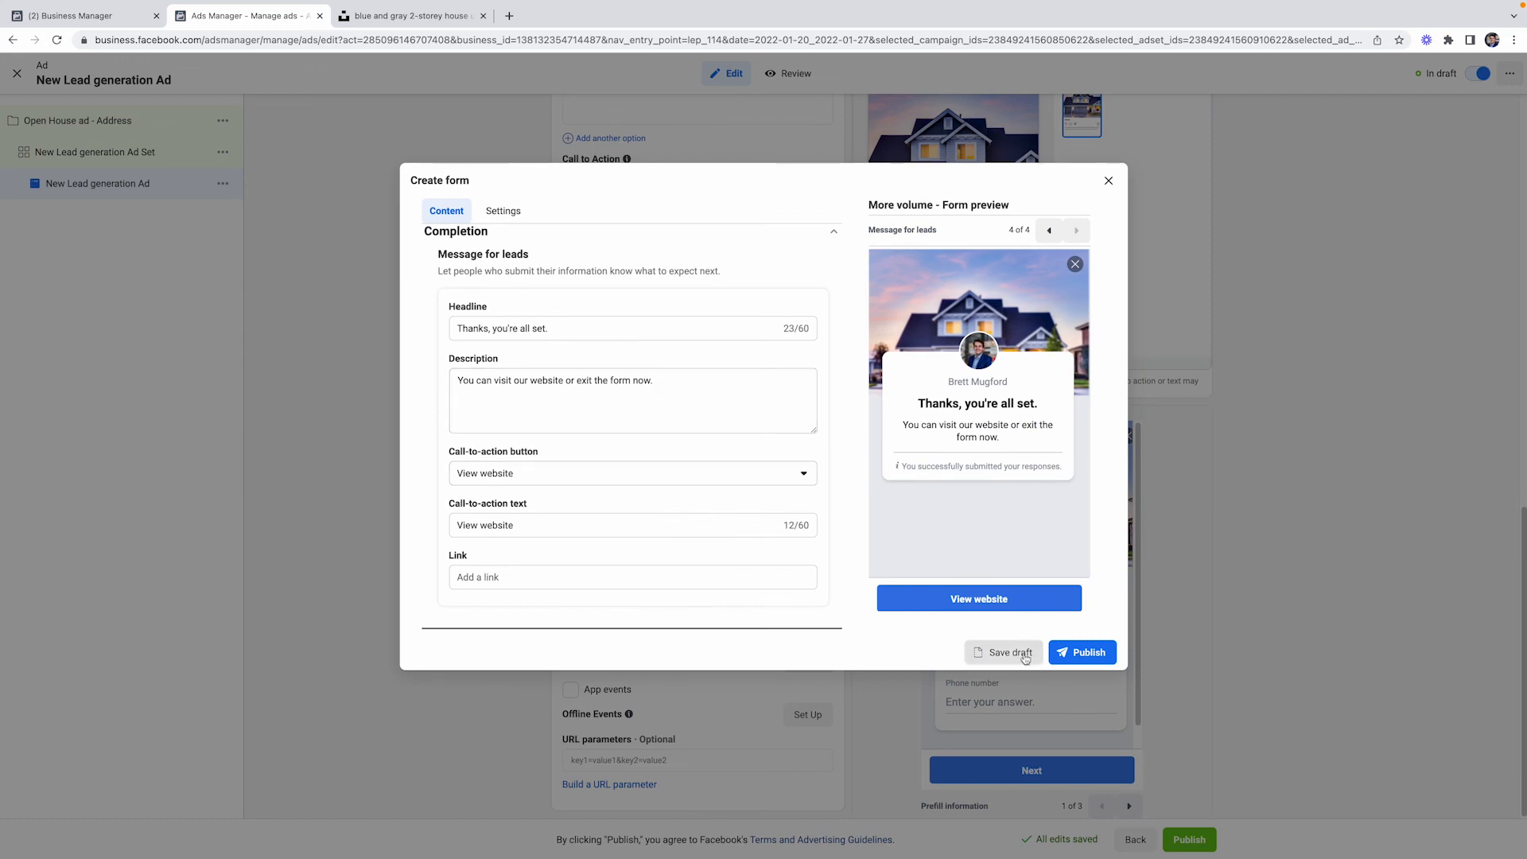
click(1108, 181)
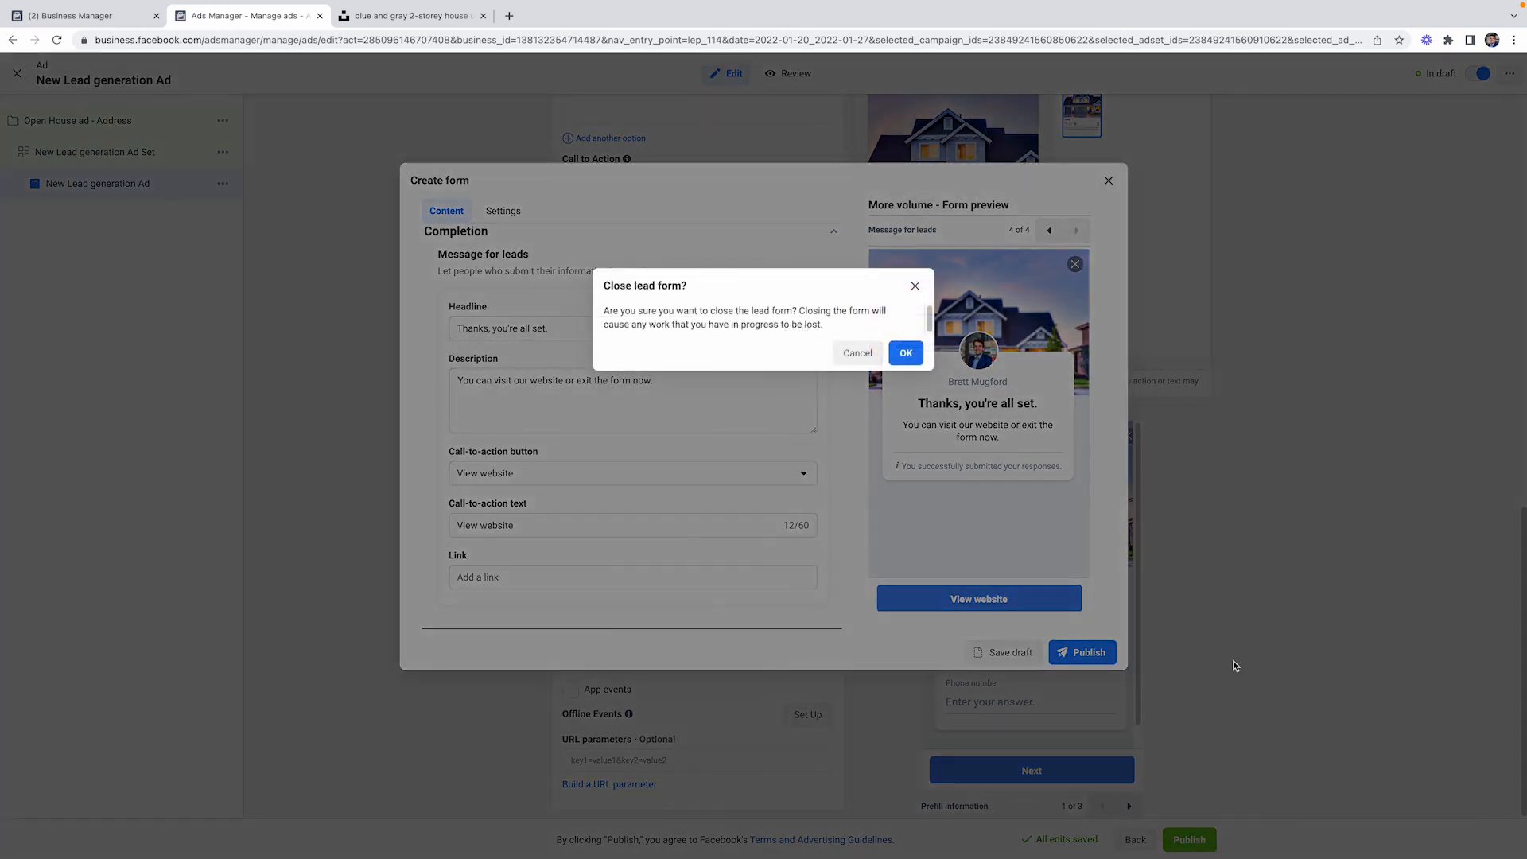
click(858, 353)
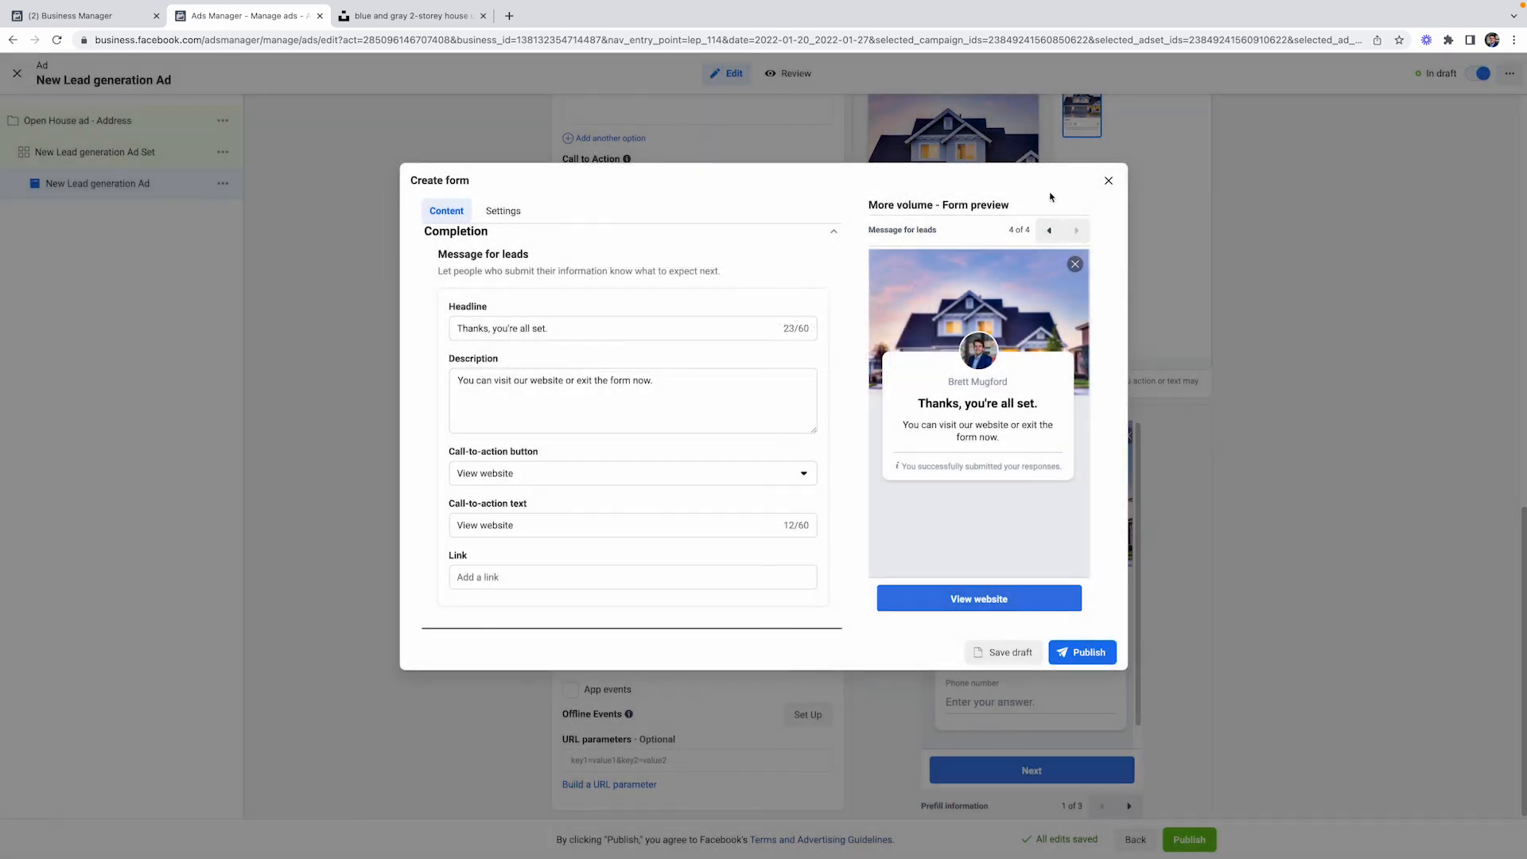
click(1108, 180)
click(906, 353)
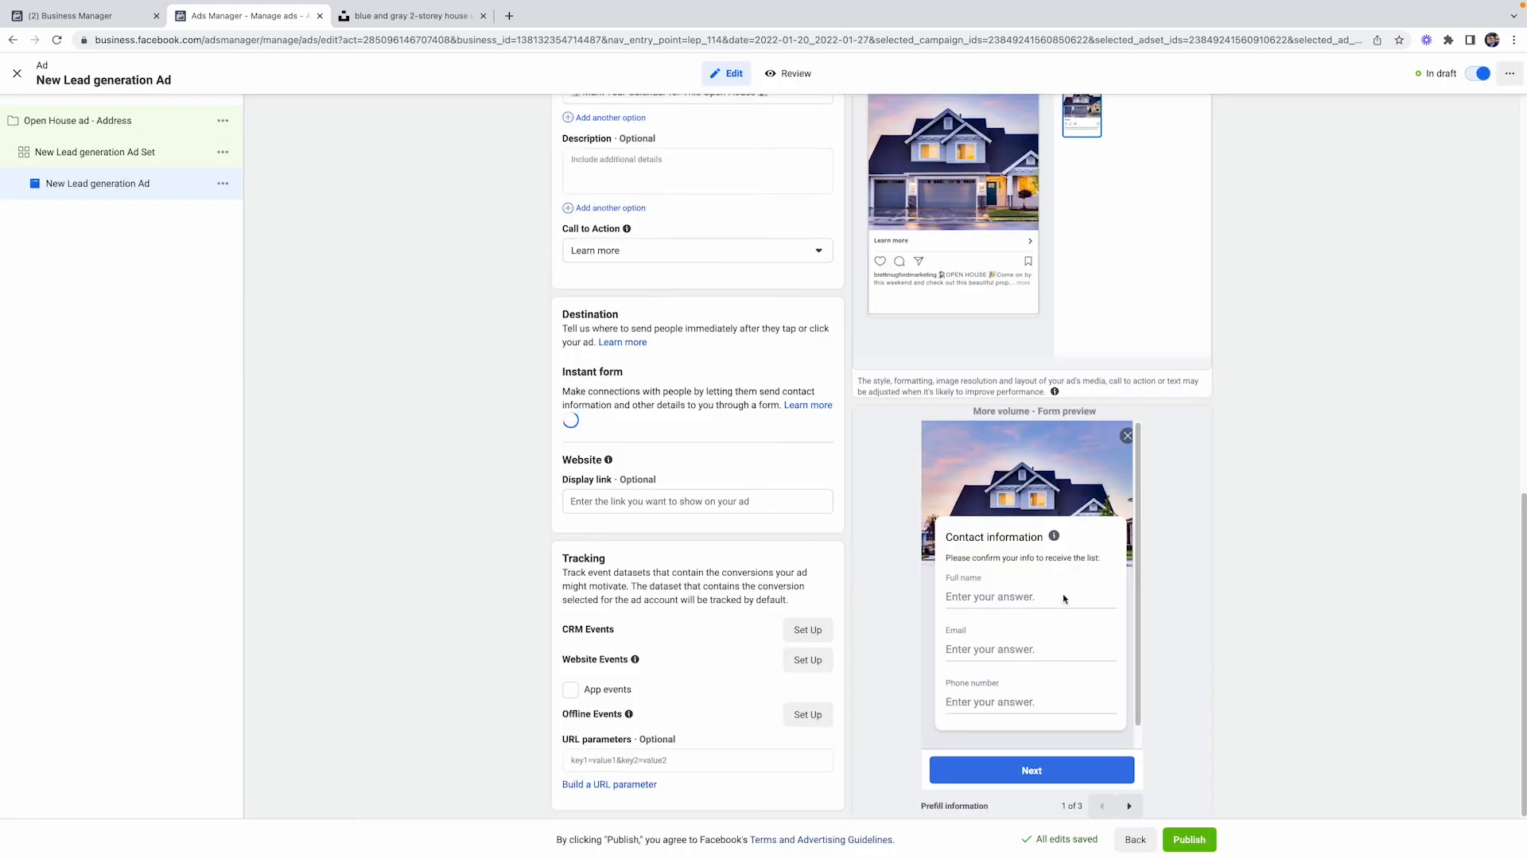